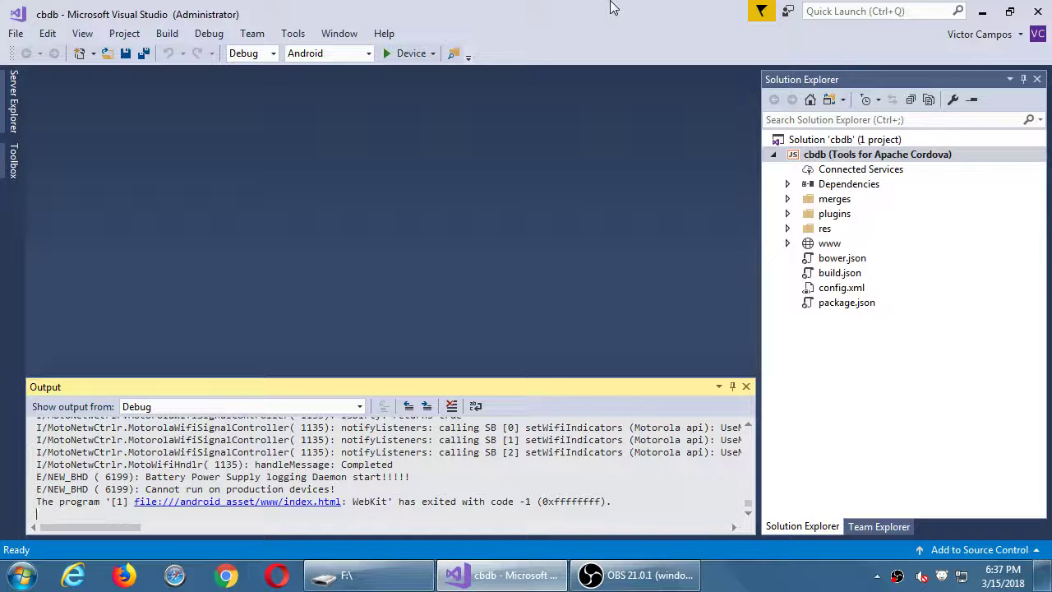
# Exit Visual Studio 2017 from the File menu, returning to the Windows desktop
pyautogui.click(15, 32)
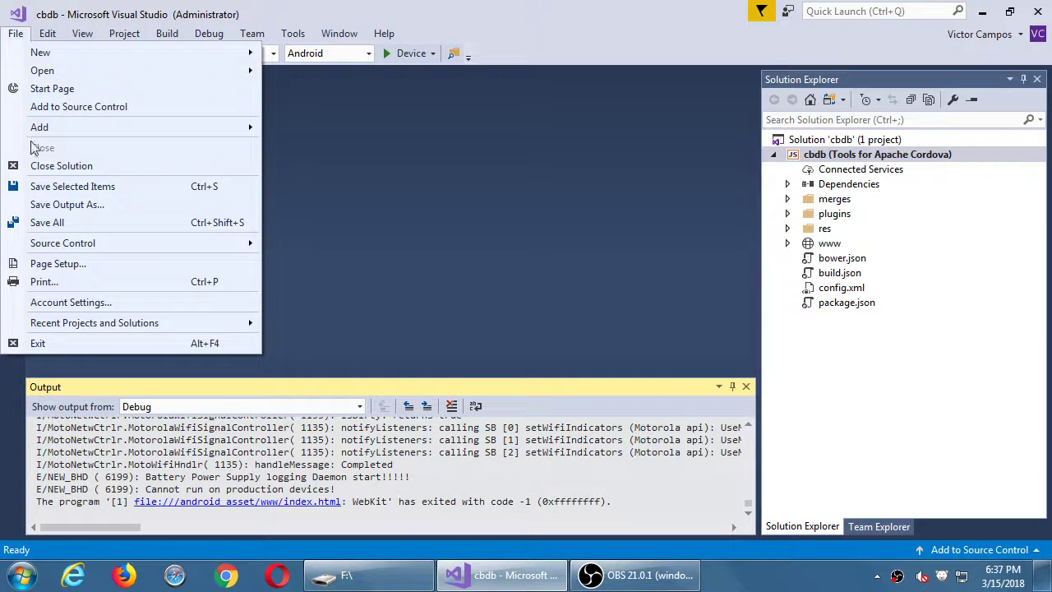
pyautogui.click(62, 342)
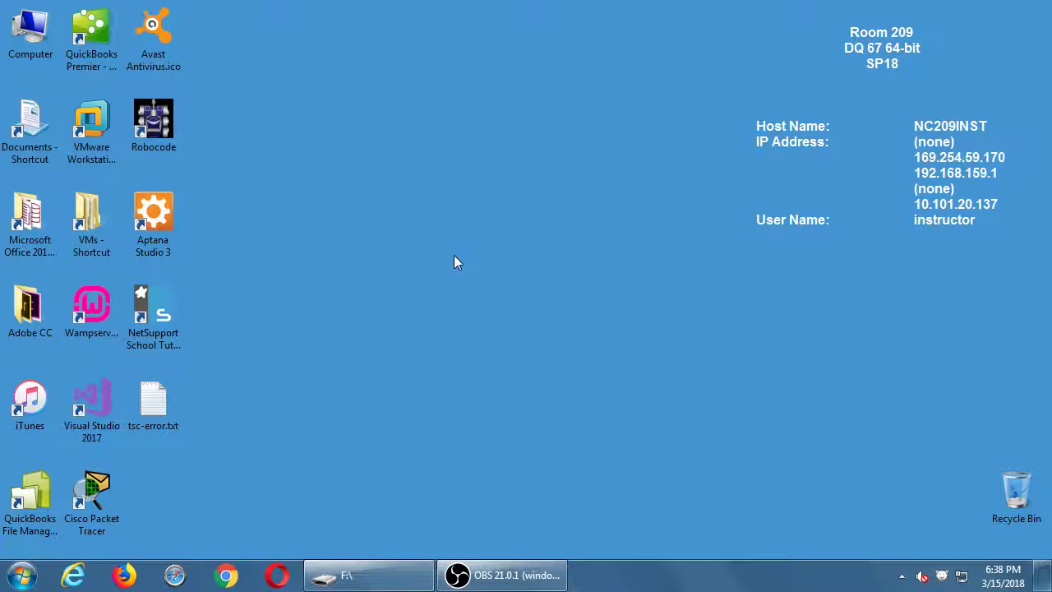
# Restore the F: drive Explorer window and go into cbdb0315, then into its cbdb folder
pyautogui.click(362, 575)
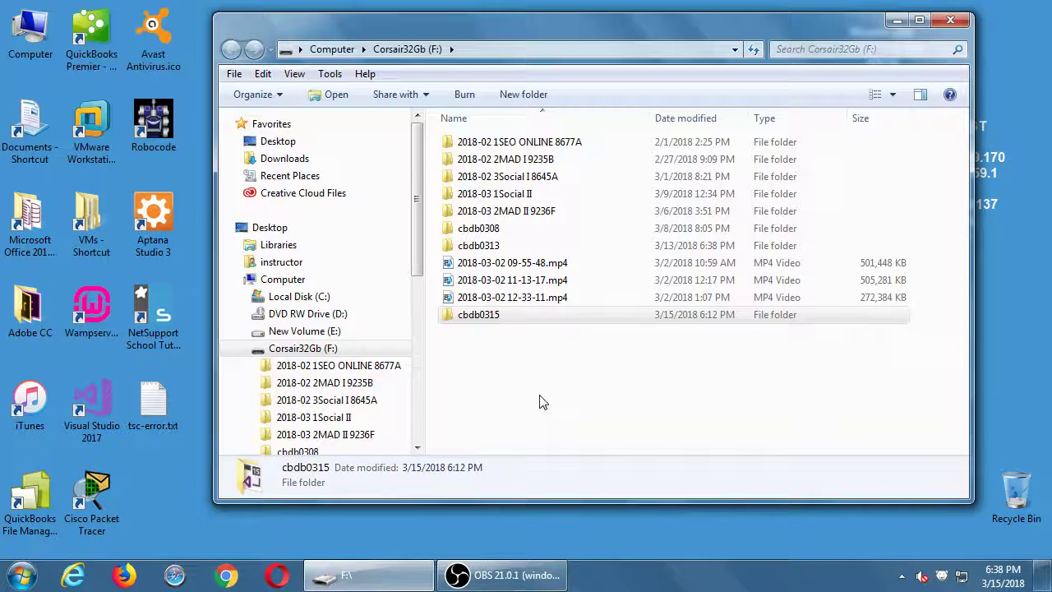
pyautogui.click(540, 401)
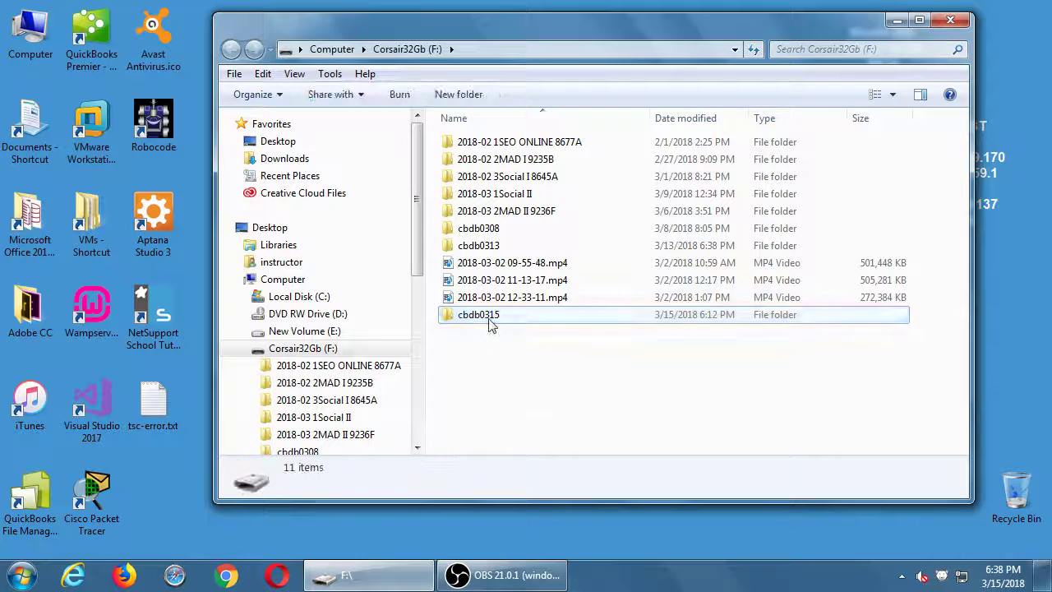
pyautogui.doubleClick(489, 324)
pyautogui.press('super+plus')
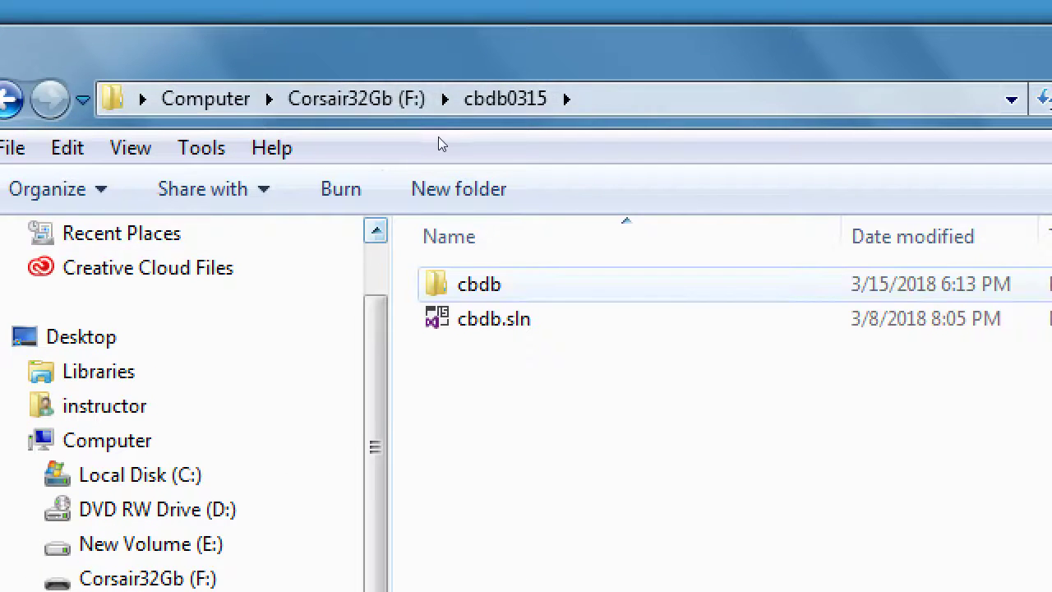
pyautogui.press('Down')
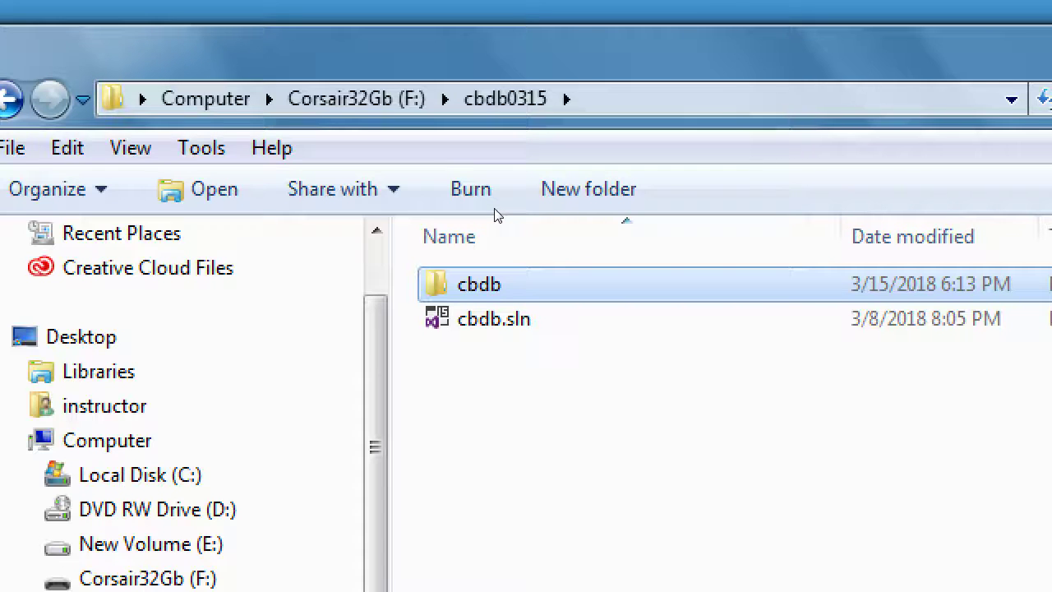
pyautogui.press('Return')
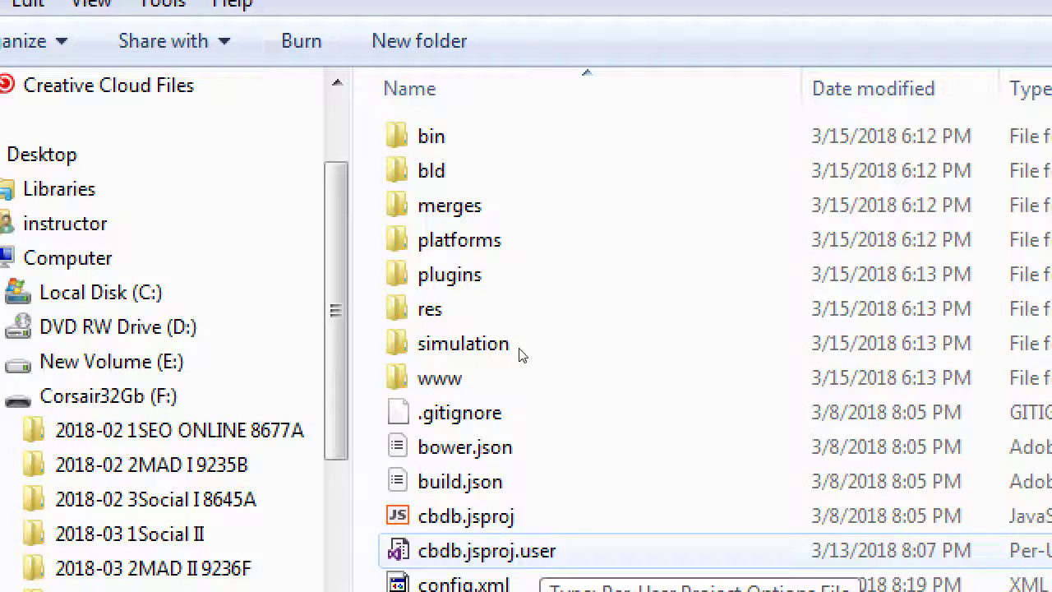
# Navigate from cbdb into res\icons\android to list the four Android icon PNGs
pyautogui.click(431, 309)
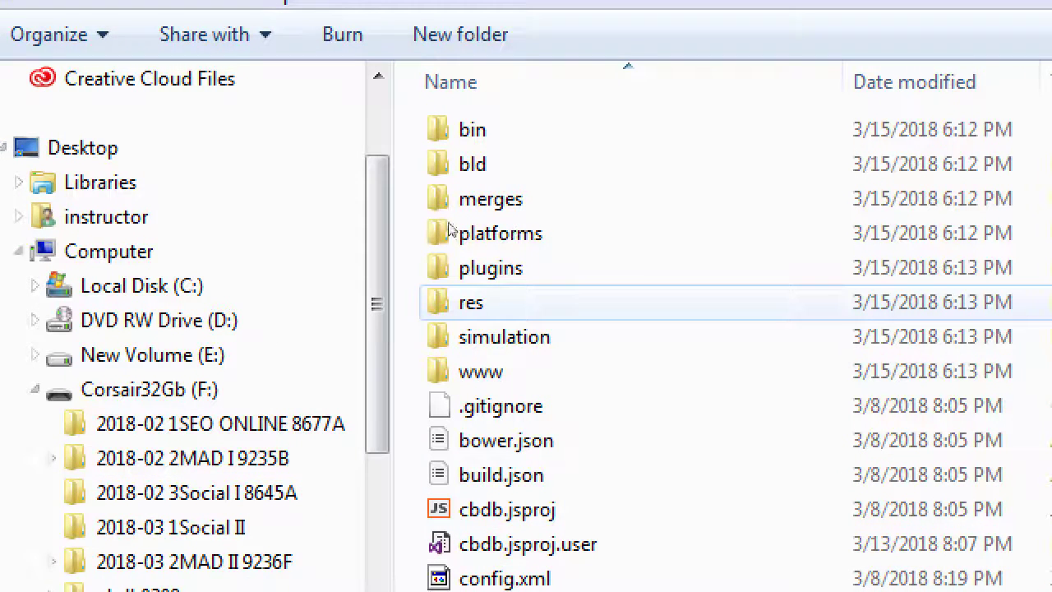
pyautogui.press('Return')
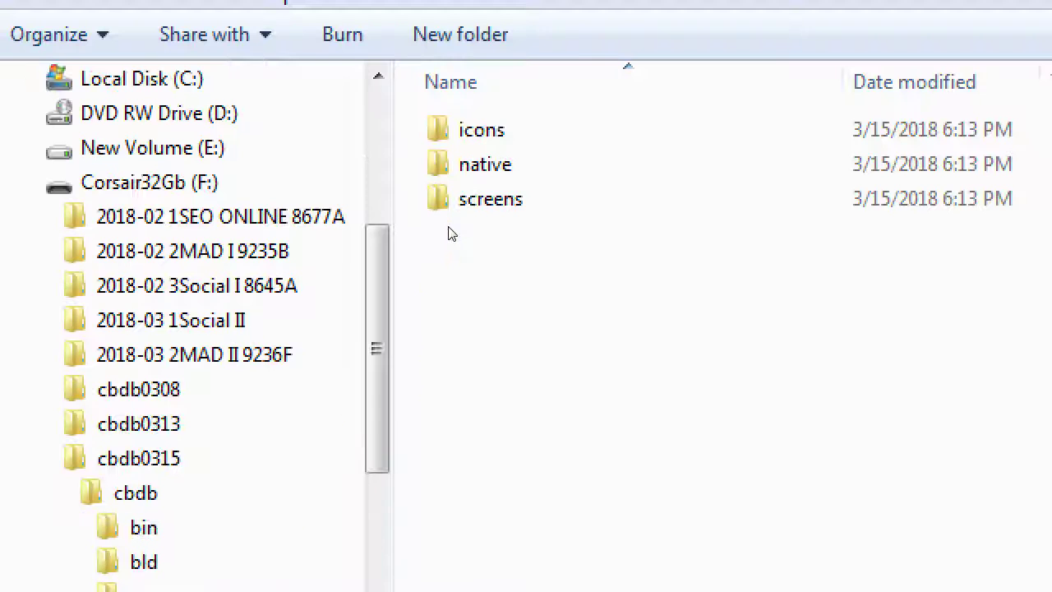
pyautogui.doubleClick(449, 146)
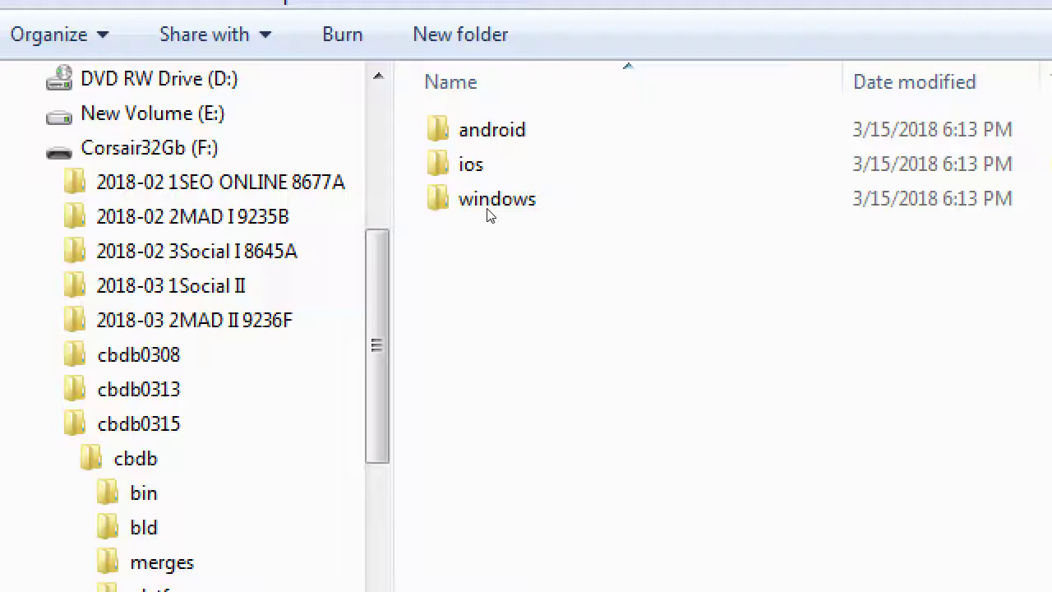
pyautogui.doubleClick(472, 145)
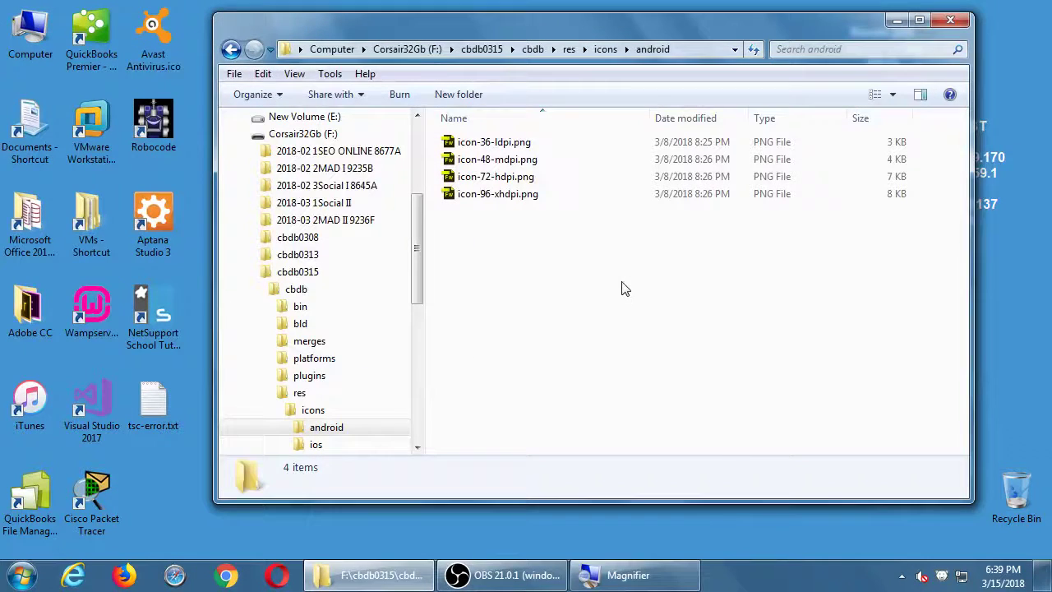
# Read the dimensions of icon-36-ldpi, icon-48-mdpi and icon-72-hdpi, then return to the icons folder
pyautogui.click(514, 146)
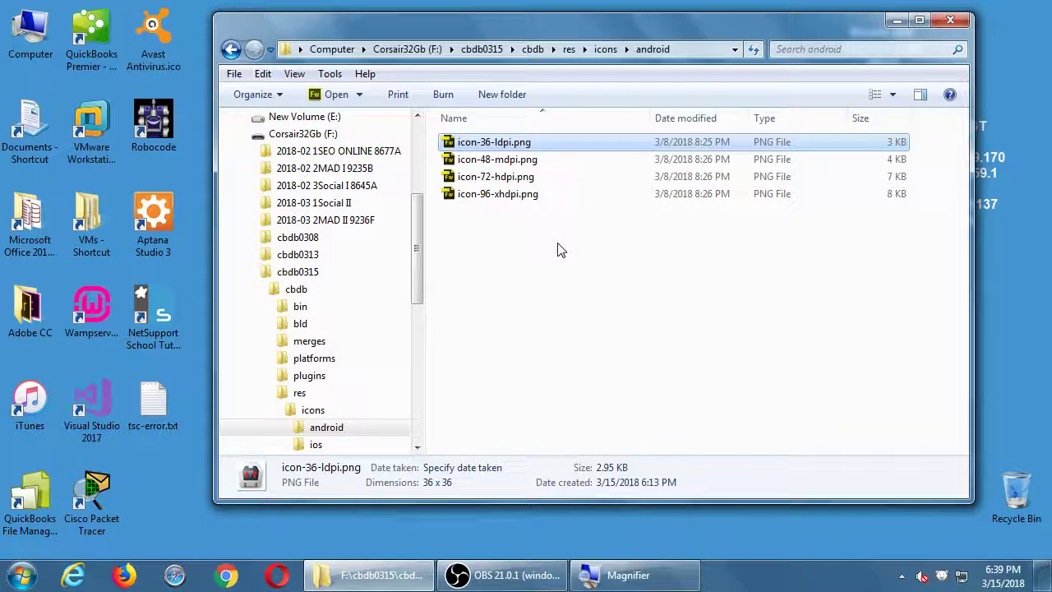
pyautogui.press('Down')
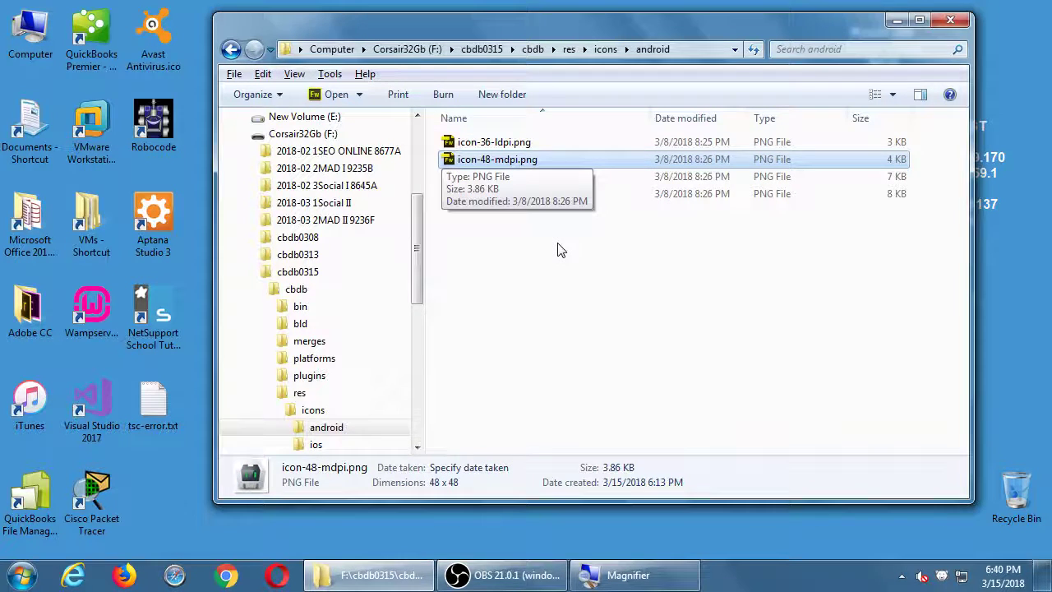
pyautogui.press('Down')
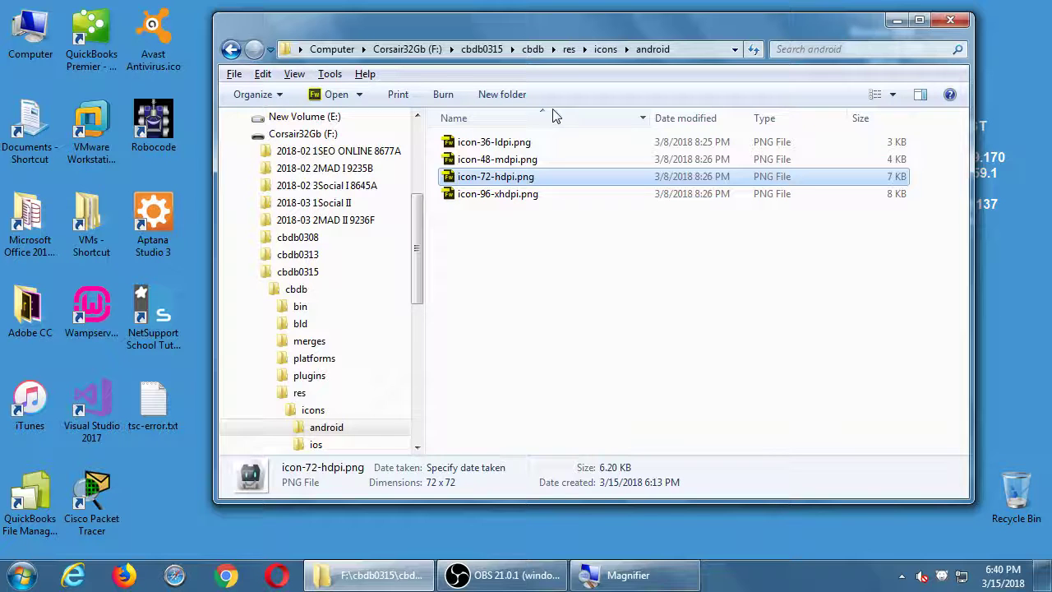
pyautogui.click(600, 53)
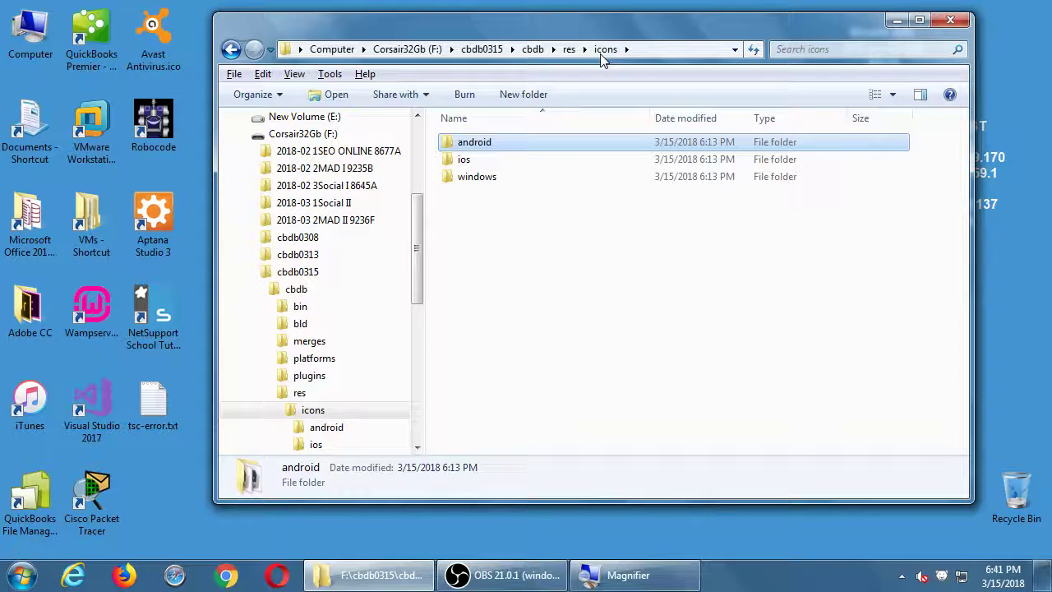
# Go up to res and open screens\android, showing its eight splash-screen PNGs
pyautogui.click(570, 51)
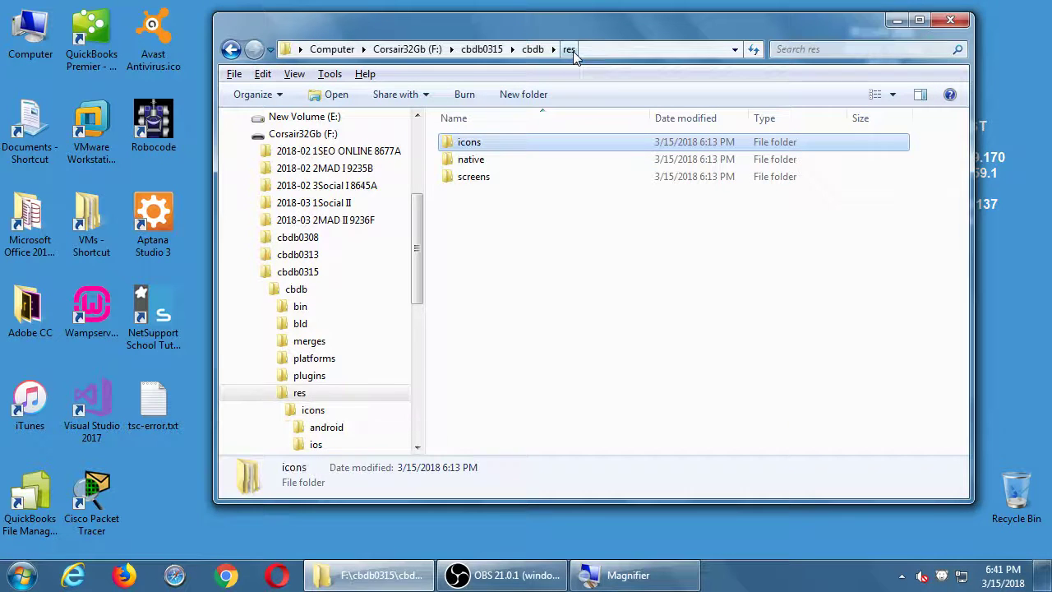
pyautogui.click(475, 179)
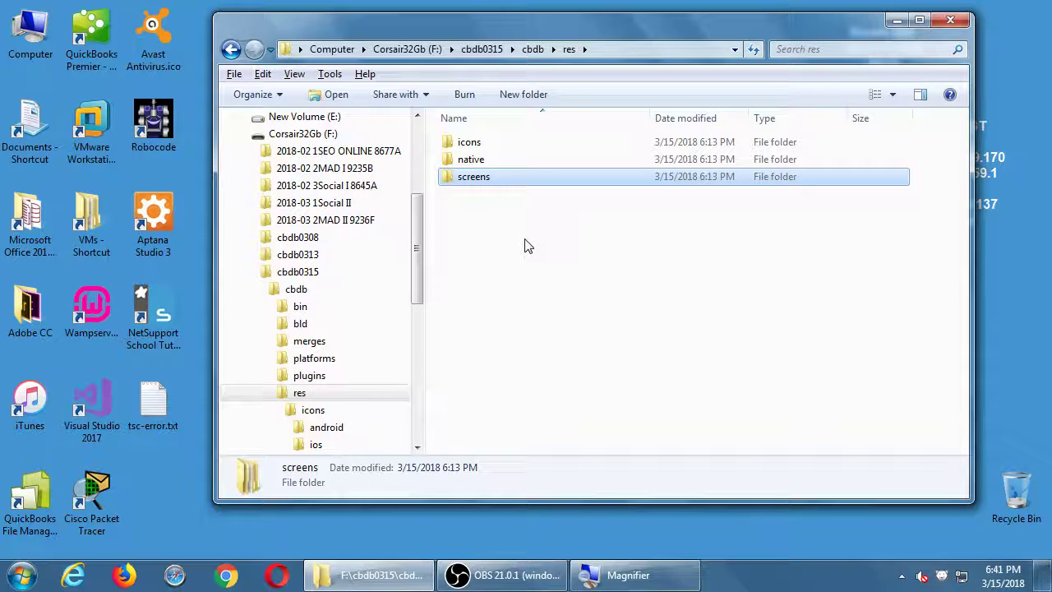
pyautogui.press('Return')
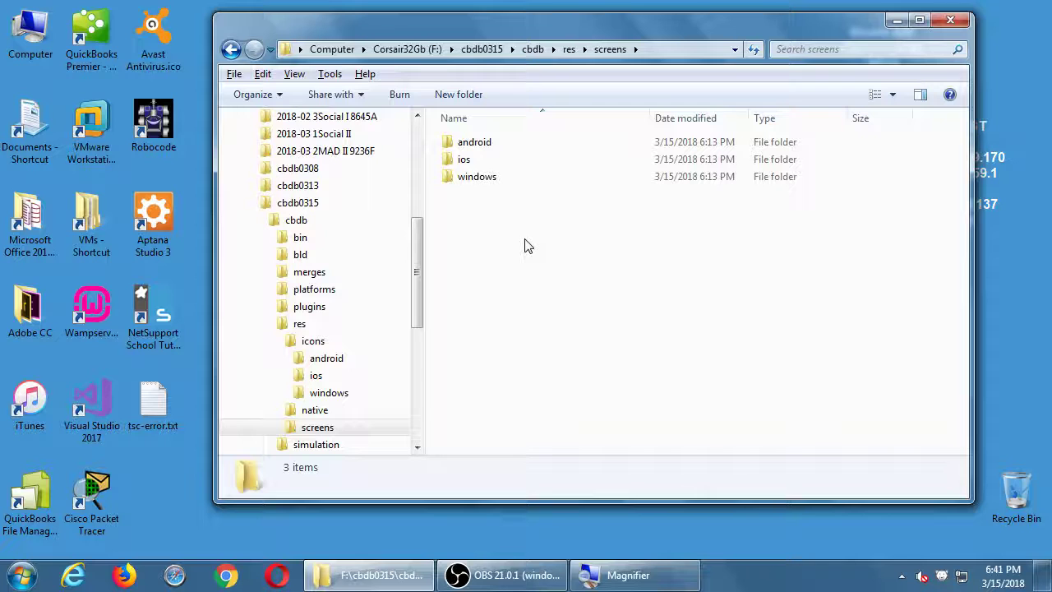
pyautogui.doubleClick(481, 148)
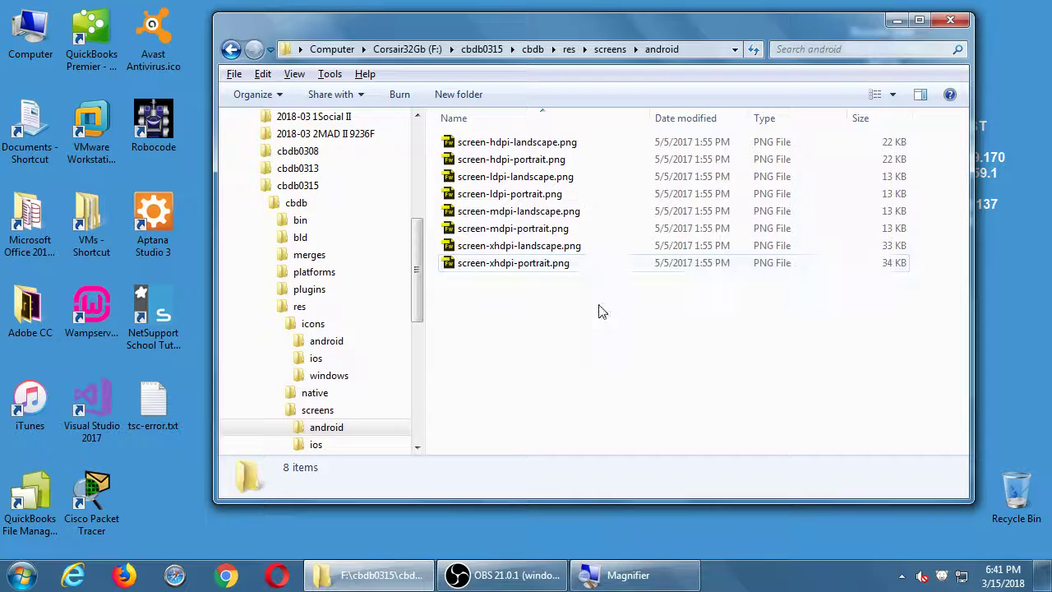
# Inspect the ldpi, mdpi, hdpi and xhdpi portrait splash-screen details, then clear the selection
pyautogui.press('super+plus')
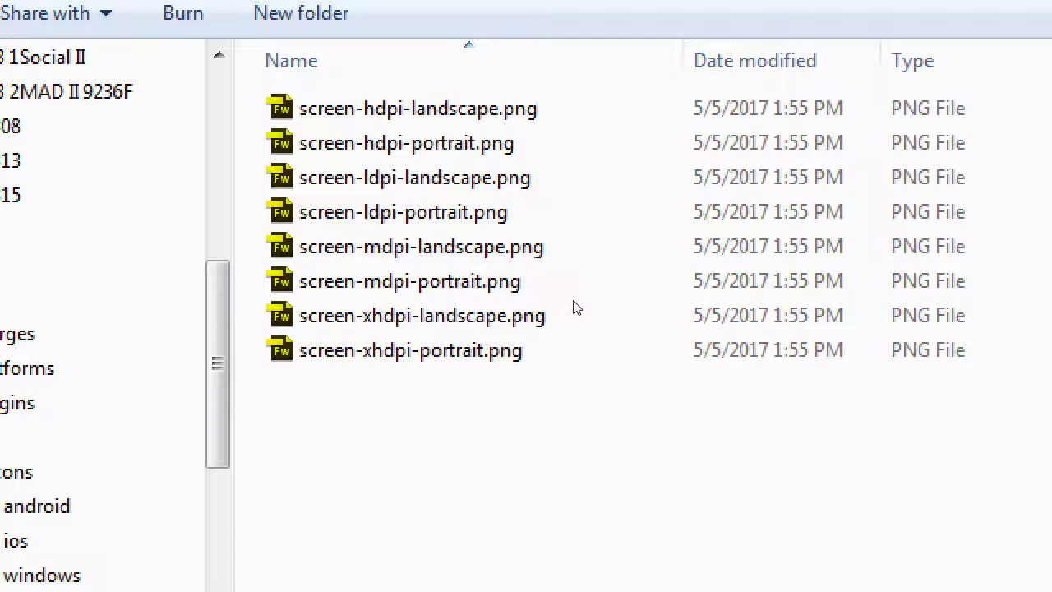
pyautogui.click(560, 209)
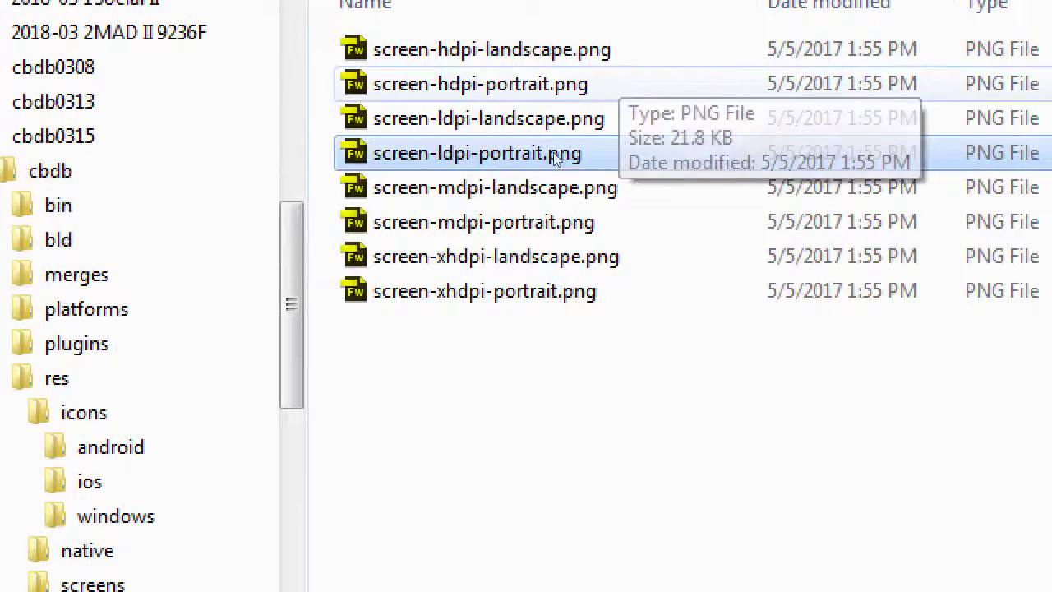
pyautogui.click(522, 236)
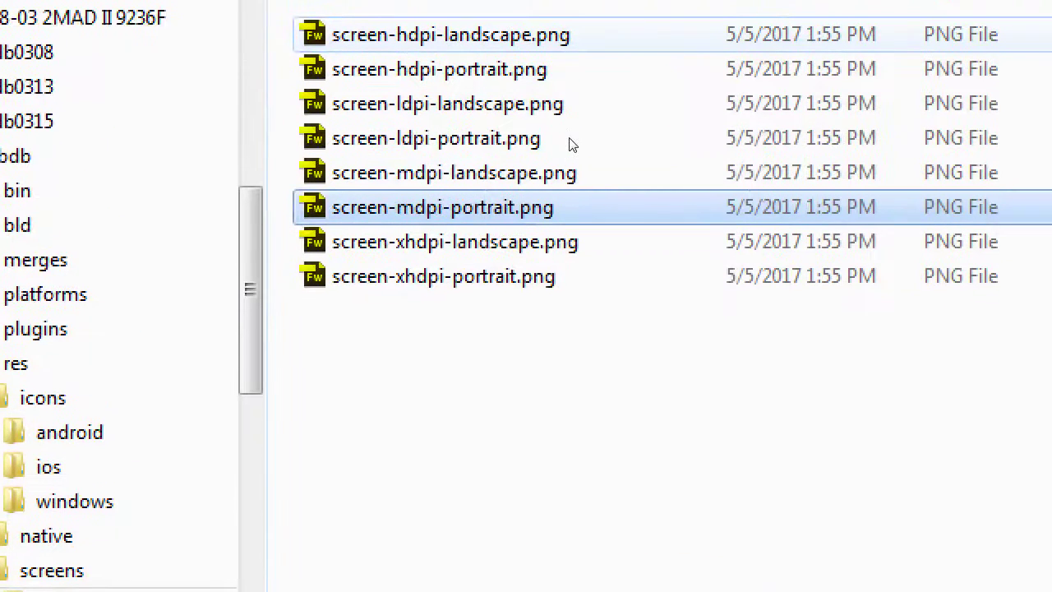
pyautogui.press('Up')
pyautogui.press('Up')
pyautogui.press('Up')
pyautogui.press('Up')
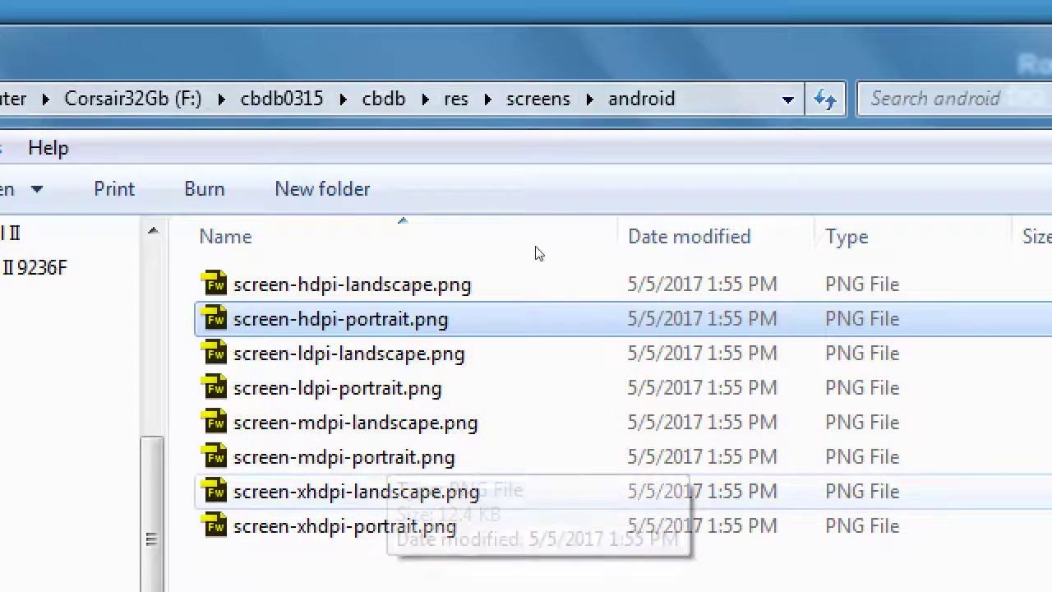
pyautogui.press('End')
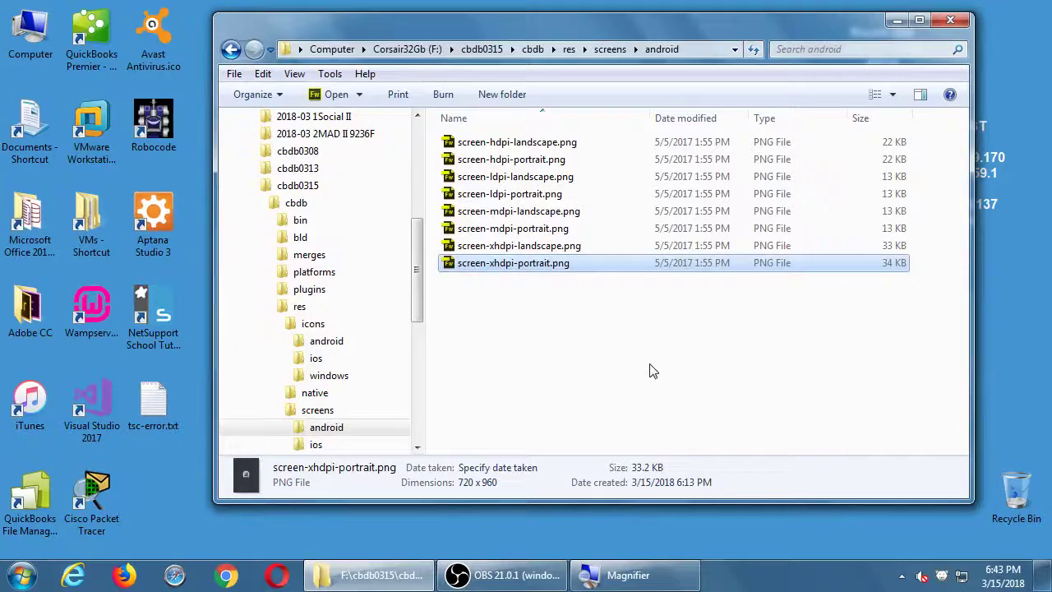
pyautogui.click(838, 315)
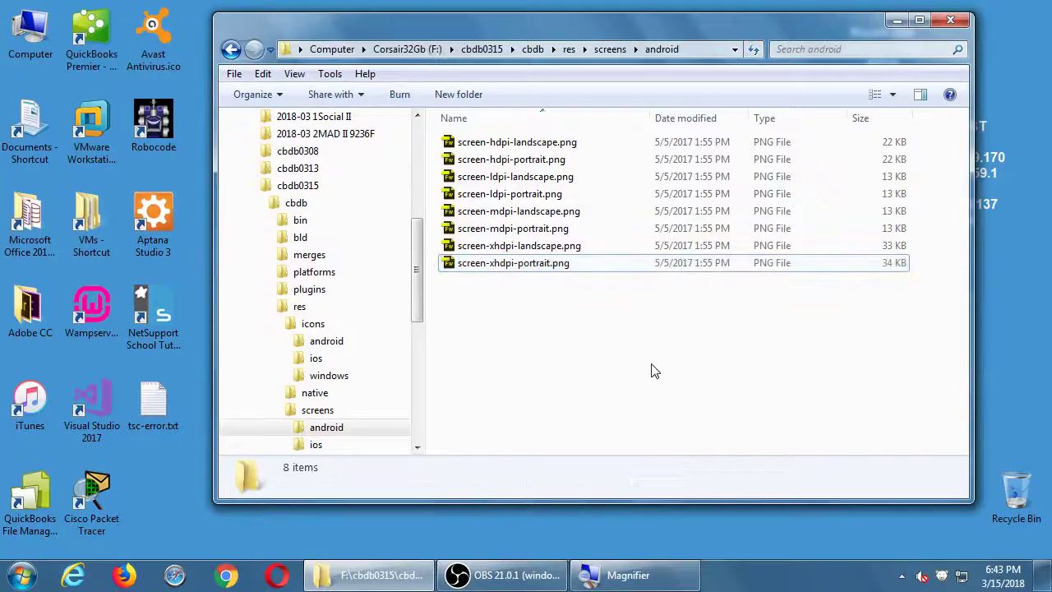
# Search the Start menu for 'pho' and launch Adobe Photoshop CC 2018
pyautogui.press('super')
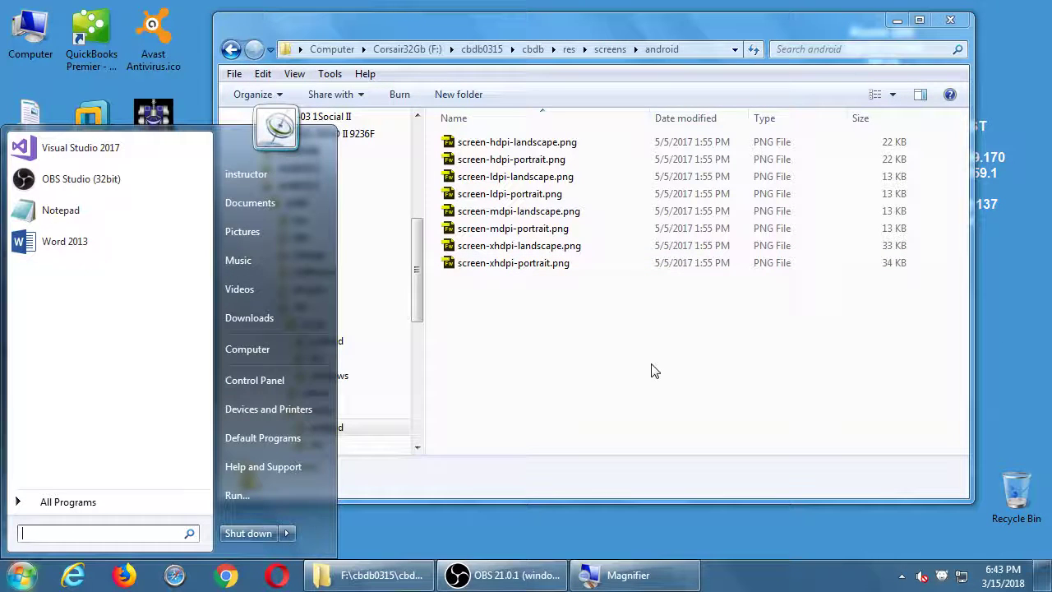
pyautogui.write('pho')
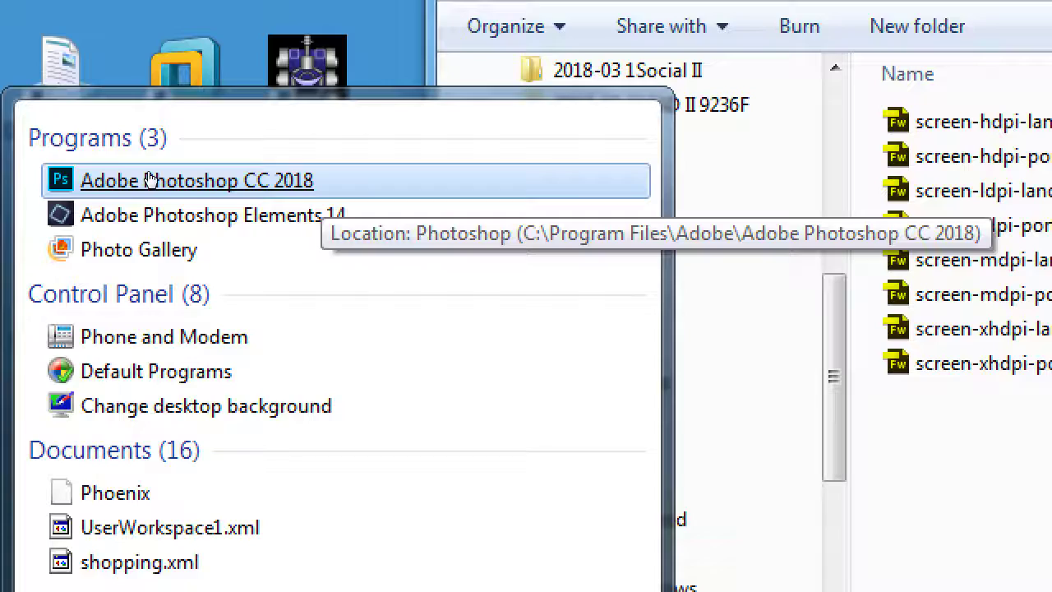
pyautogui.click(158, 176)
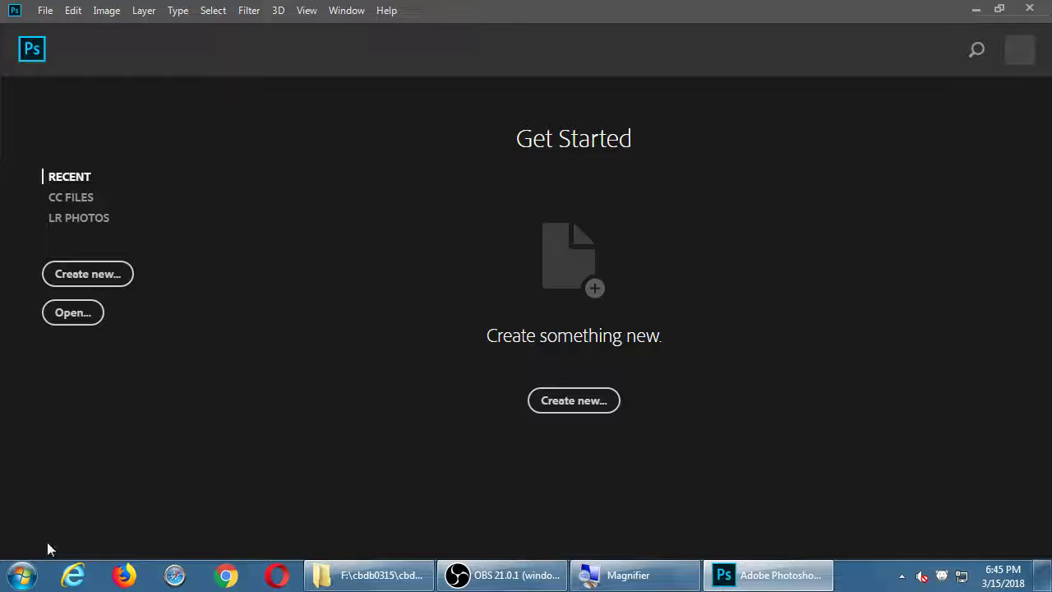
# Launch Notepad from the Start menu's recent programs with an empty document
pyautogui.click(18, 577)
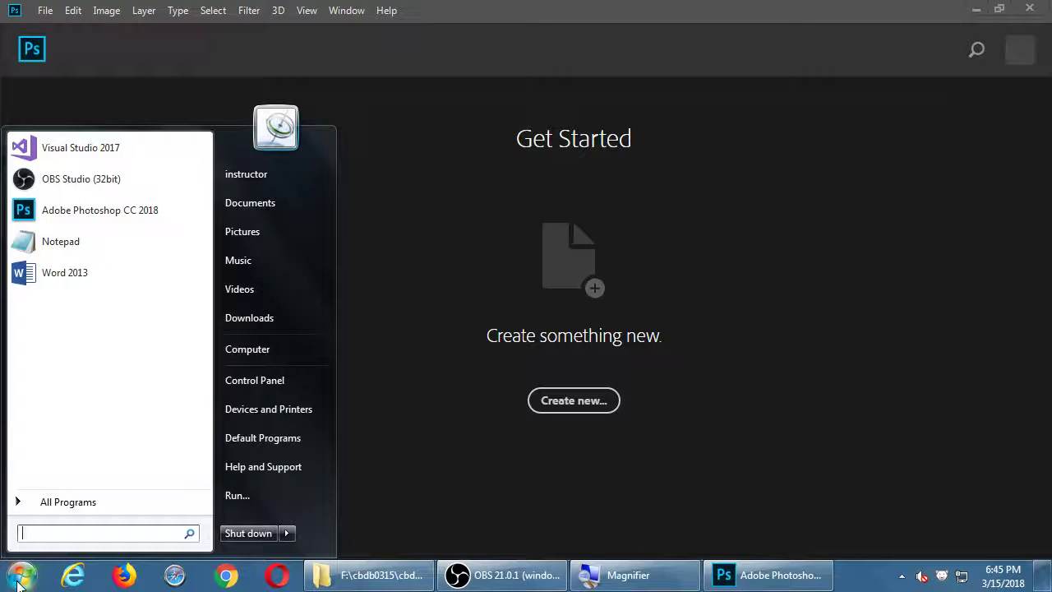
pyautogui.press('Up')
pyautogui.press('Up')
pyautogui.press('Up')
pyautogui.press('Return')
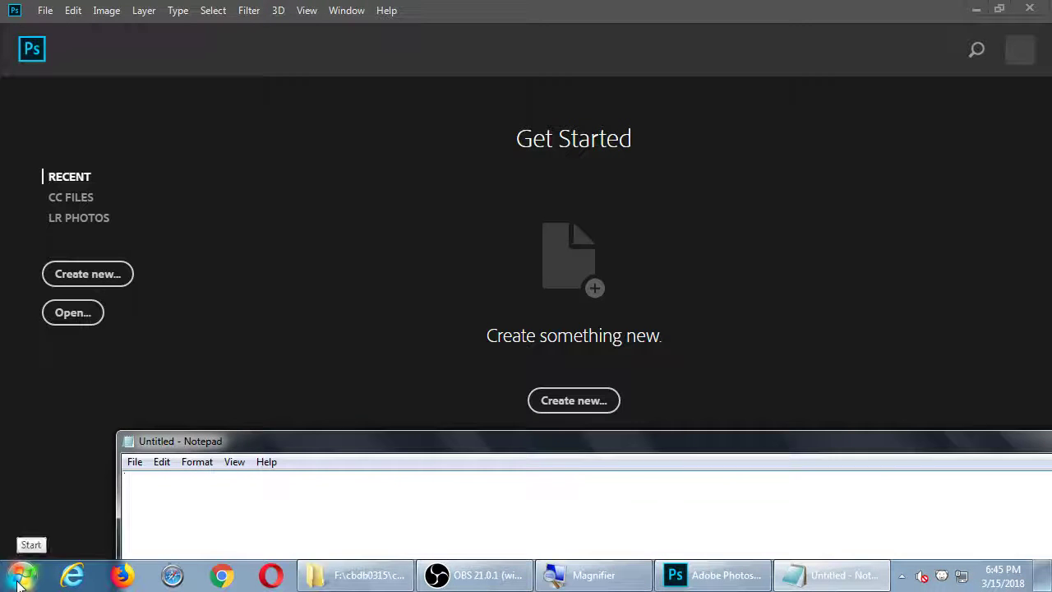
pyautogui.write('s')
pyautogui.press('BackSpace')
# Save the file as 'notes on graphics' in F:\2018-03 2MAD II 9236F and maximize Notepad
pyautogui.hotkey('ctrl', 's')
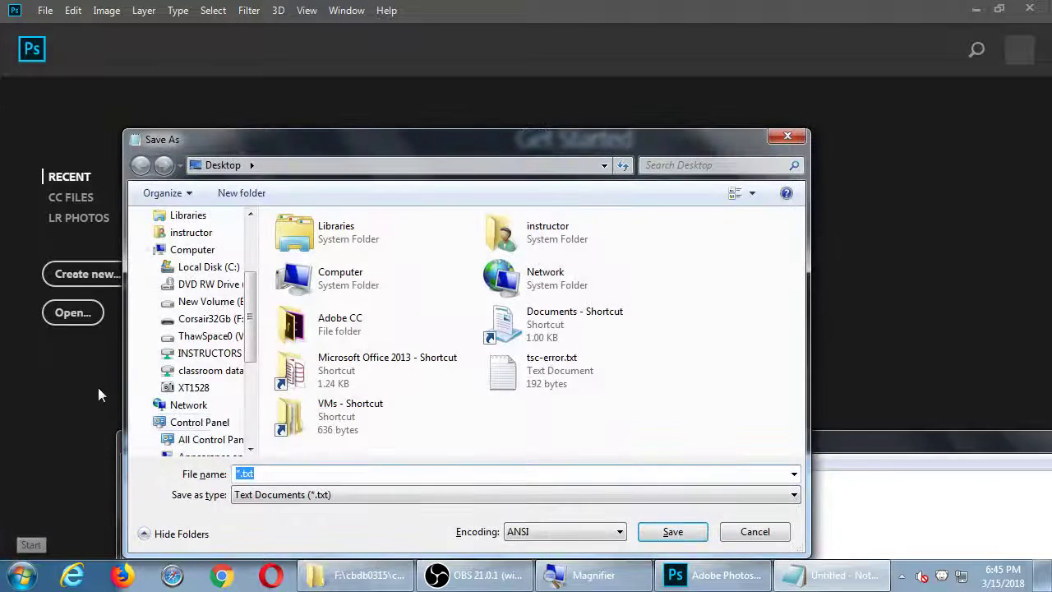
pyautogui.click(198, 251)
pyautogui.doubleClick(567, 369)
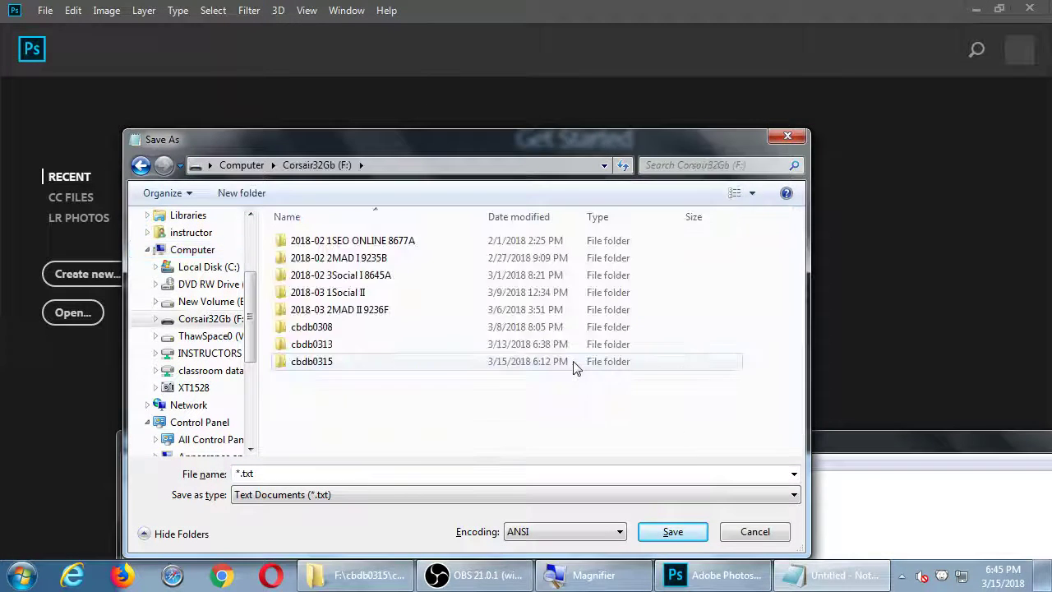
pyautogui.doubleClick(374, 309)
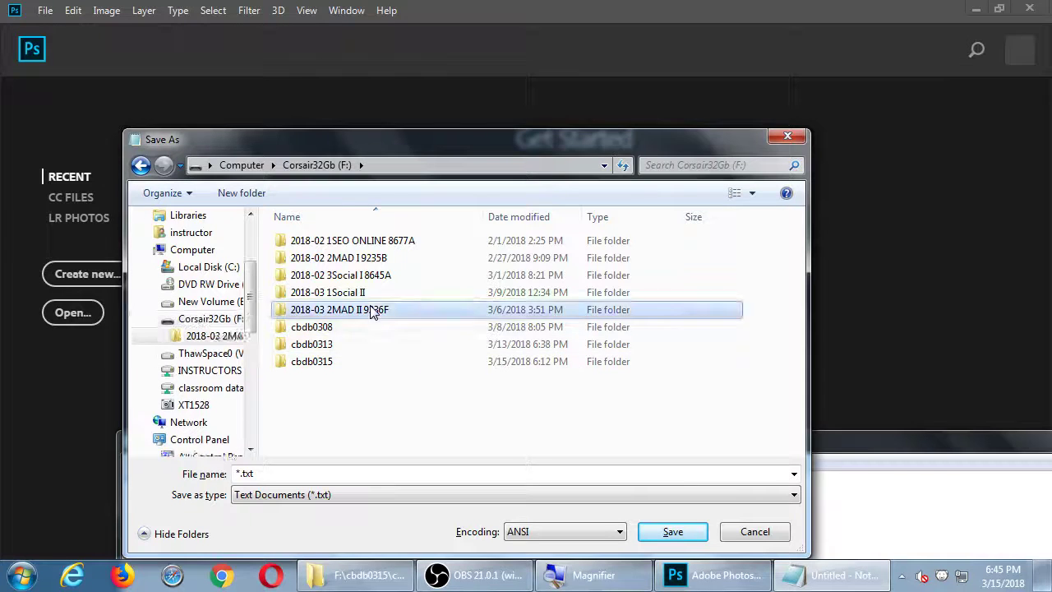
pyautogui.click(356, 469)
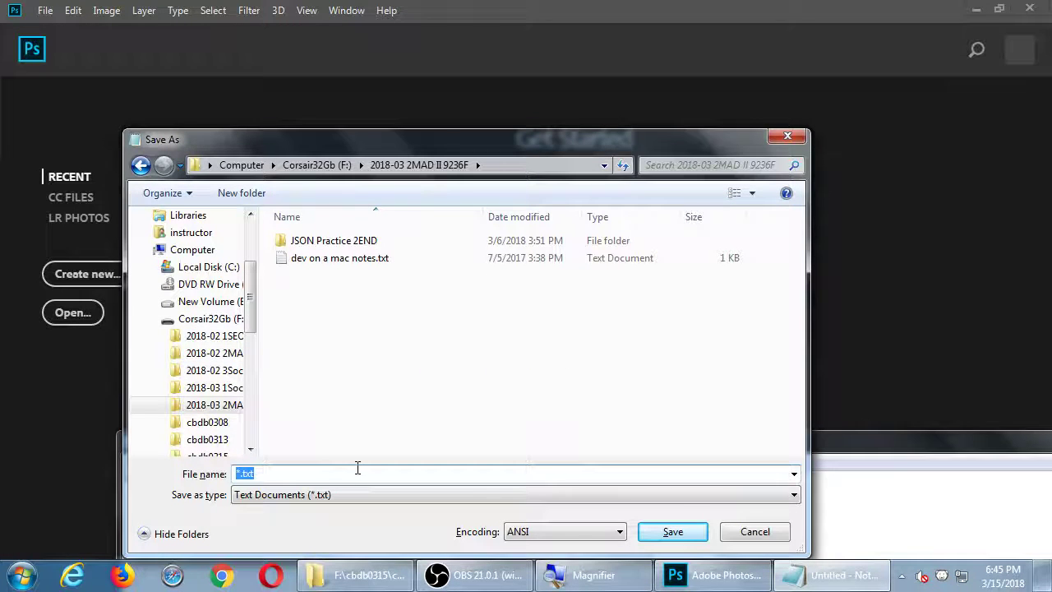
pyautogui.write('notes ong')
pyautogui.press('BackSpace')
pyautogui.write('graphics')
pyautogui.press('Return')
pyautogui.press('super+Up')
# Write that with graphics it's usually best to start with the Large version first
pyautogui.write('s')
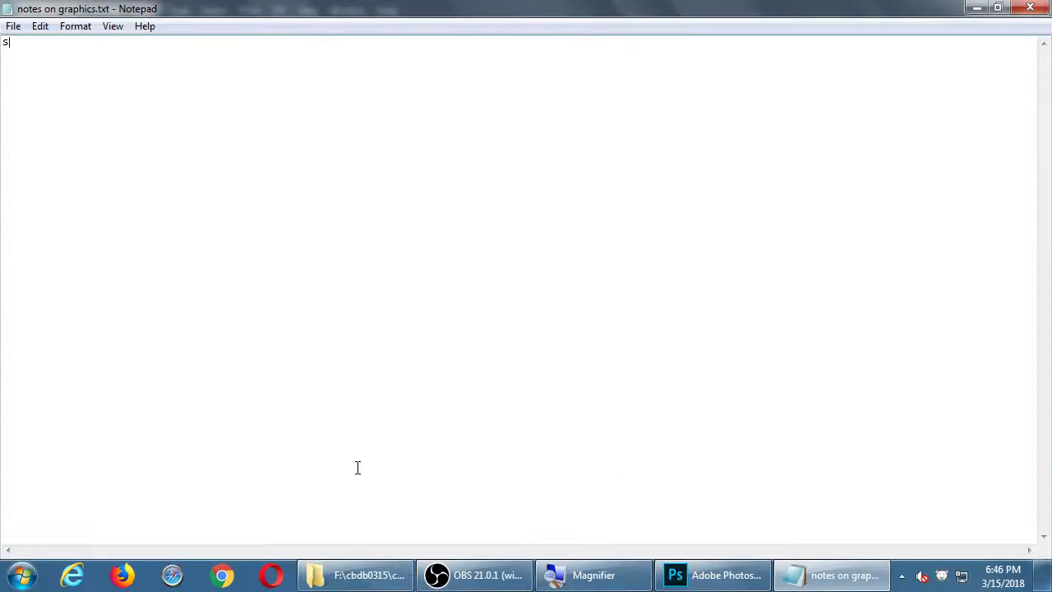
pyautogui.press('BackSpace')
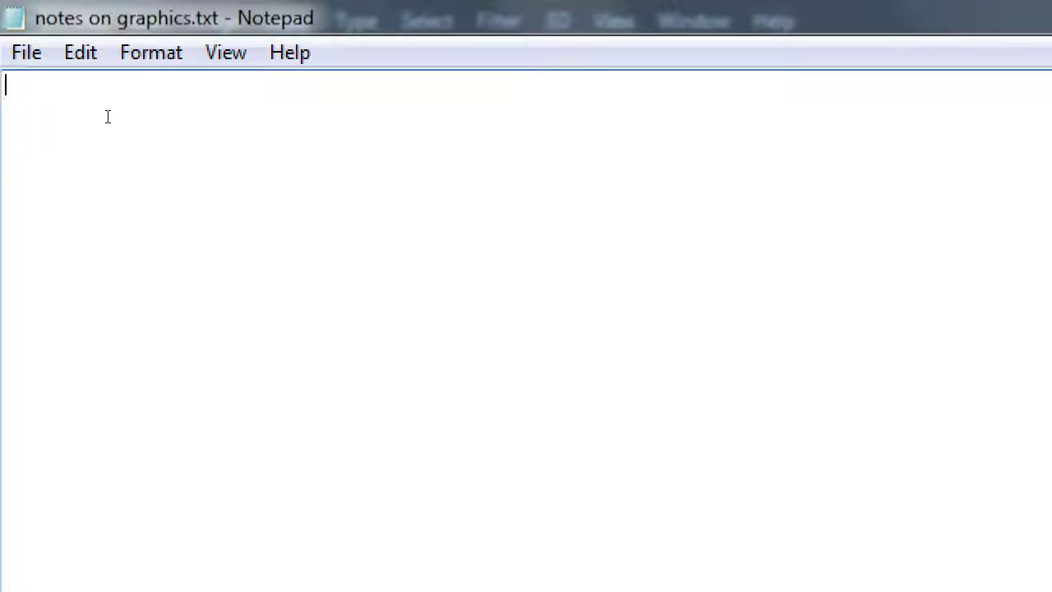
pyautogui.write('U')
pyautogui.write('us')
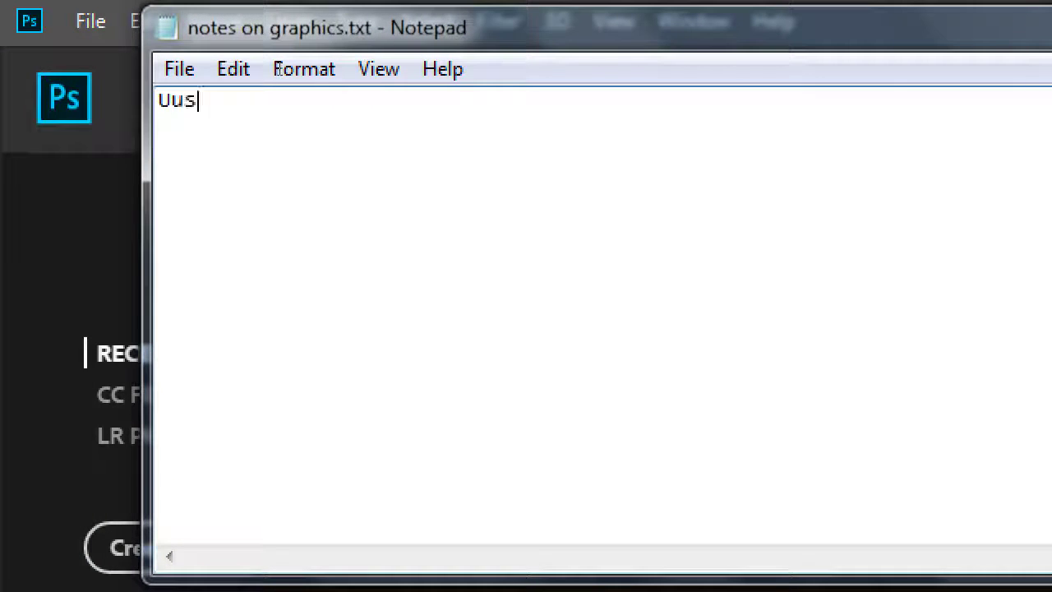
pyautogui.write('li')
pyautogui.press('BackSpace')
pyautogui.press('BackSpace')
pyautogui.press('BackSpace')
pyautogui.press('BackSpace')
pyautogui.press('BackSpace')
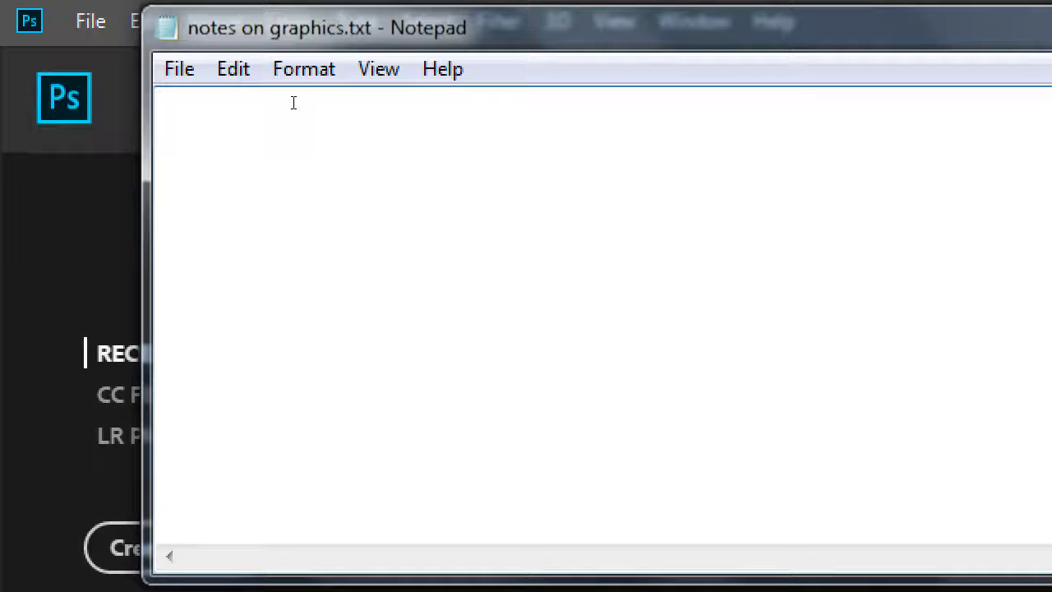
pyautogui.write('when d')
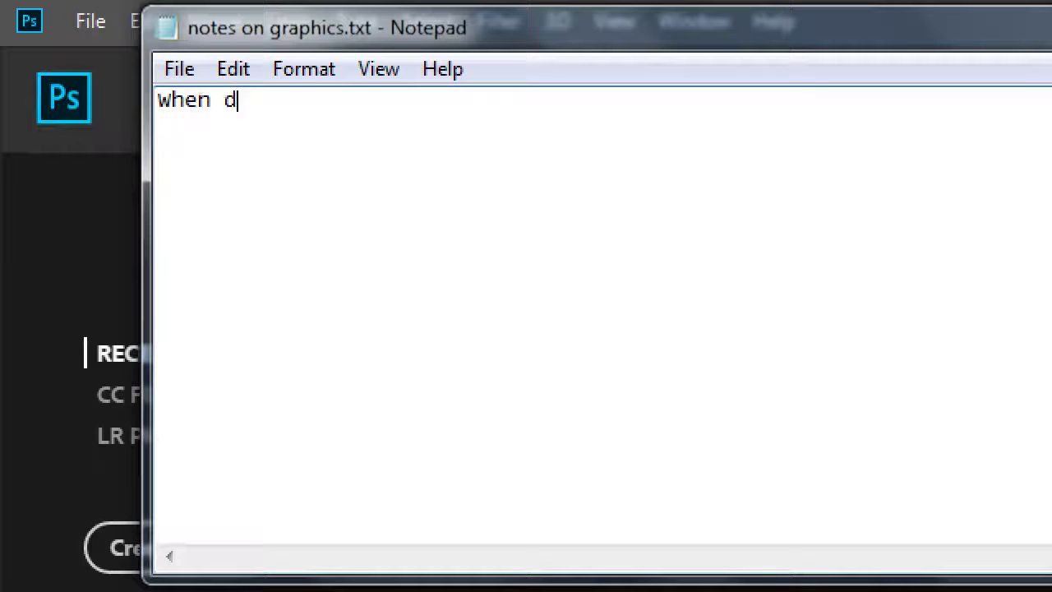
pyautogui.write('ealing with graphics')
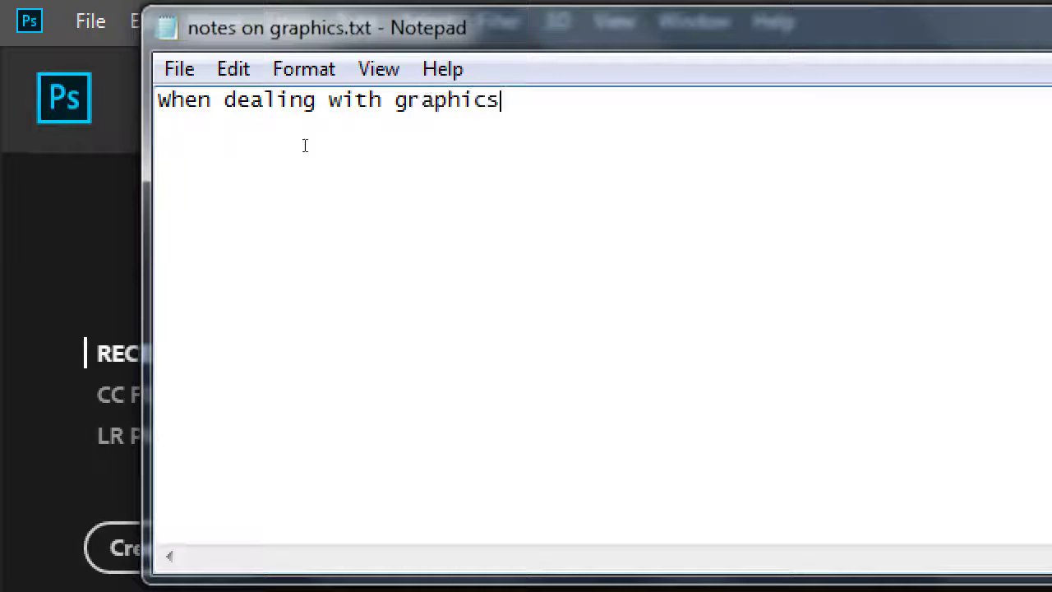
pyautogui.write(',')
pyautogui.press('Return')
pyautogui.write('usually bewt')
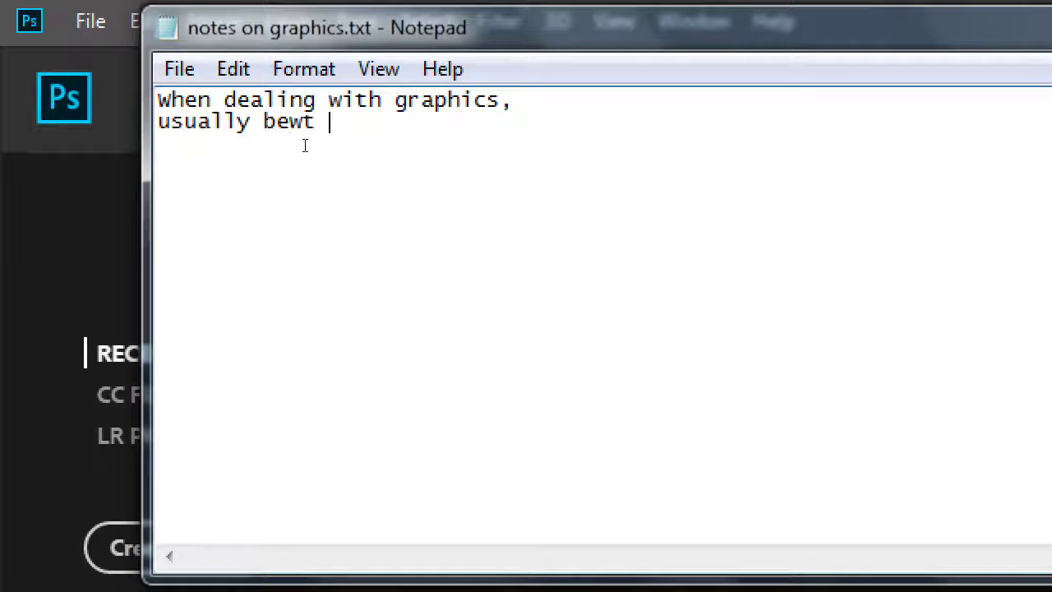
pyautogui.press('BackSpace')
pyautogui.press('BackSpace')
pyautogui.press('BackSpace')
pyautogui.write('st to start with t')
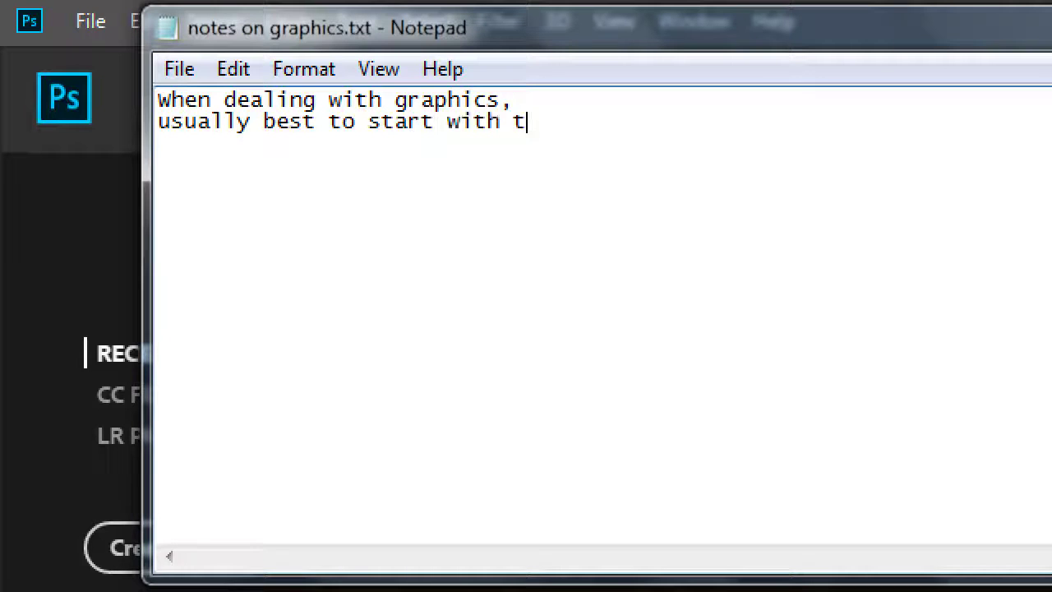
pyautogui.write('he Large version ')
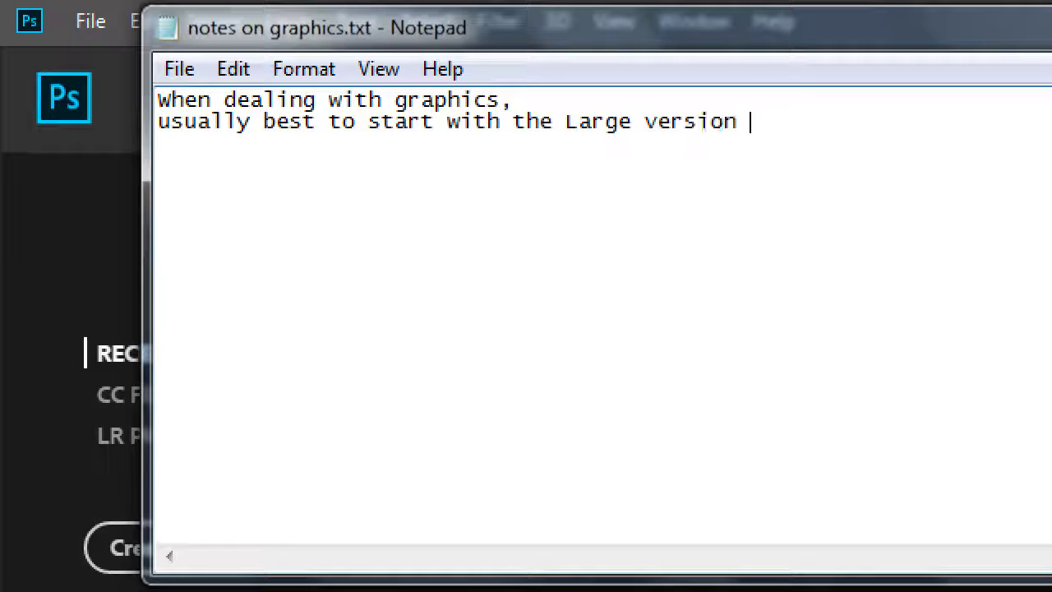
pyautogui.write('of your graphic')
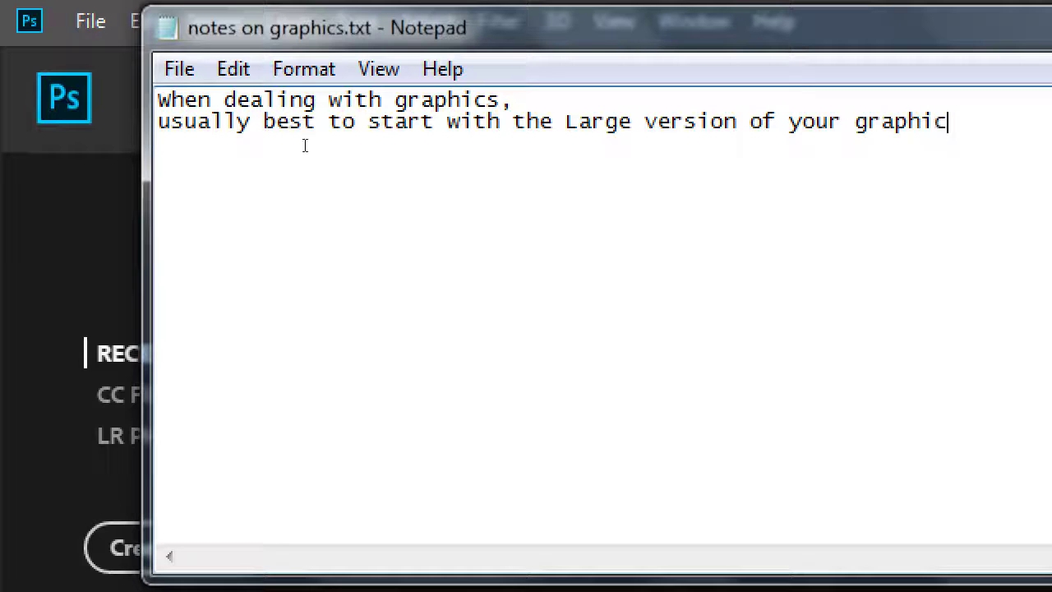
pyautogui.write(' first.')
# Add that starting small (36x36) and blowing it up to 96x96 is usually bad!
pyautogui.press('Return')
pyautogui.press('Return')
pyautogui.write('If you start wit')
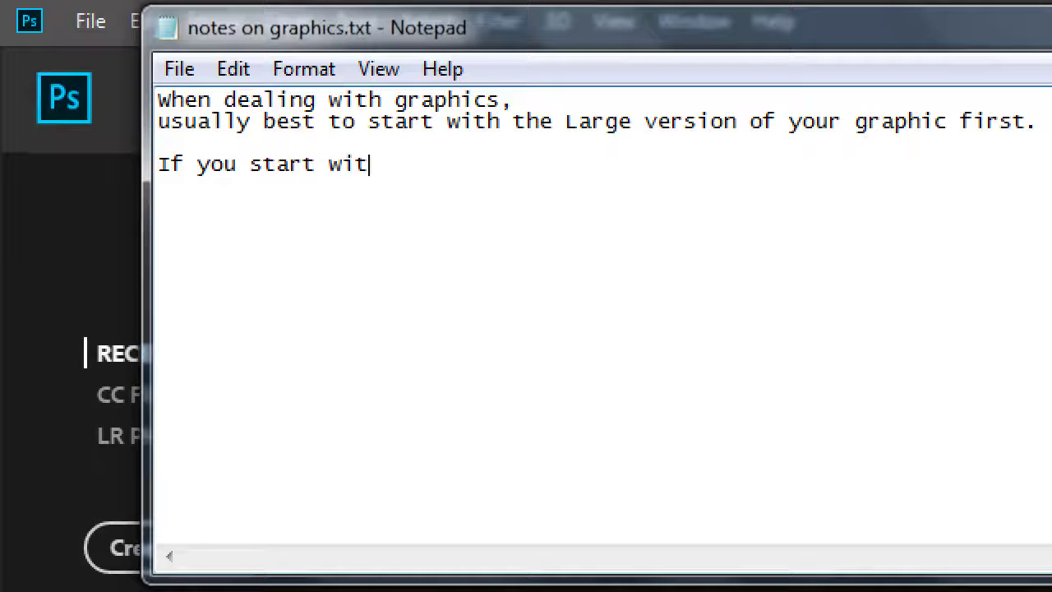
pyautogui.write('h a small one (')
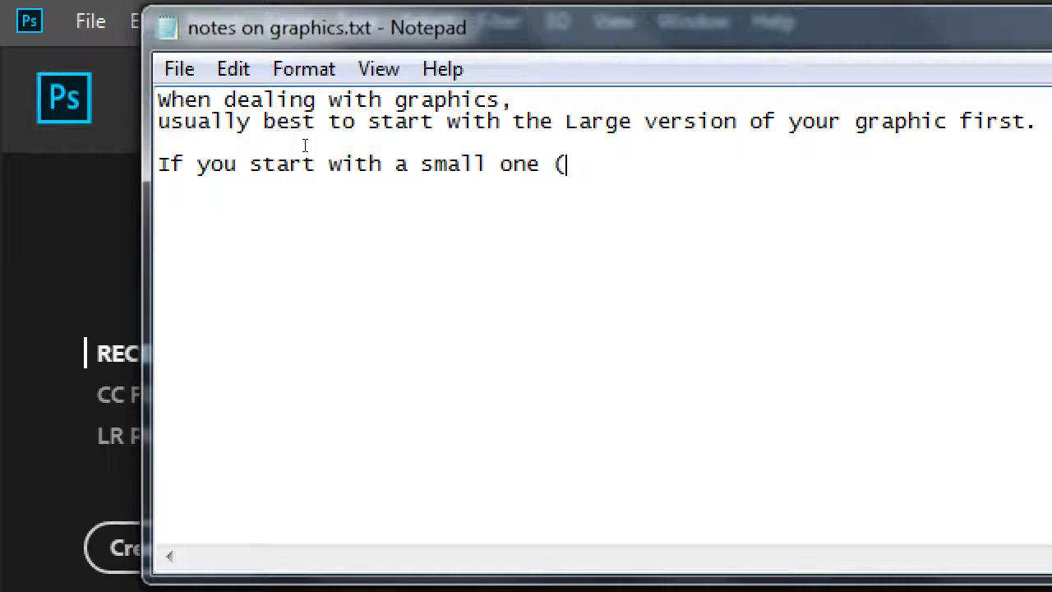
pyautogui.write('36x36')
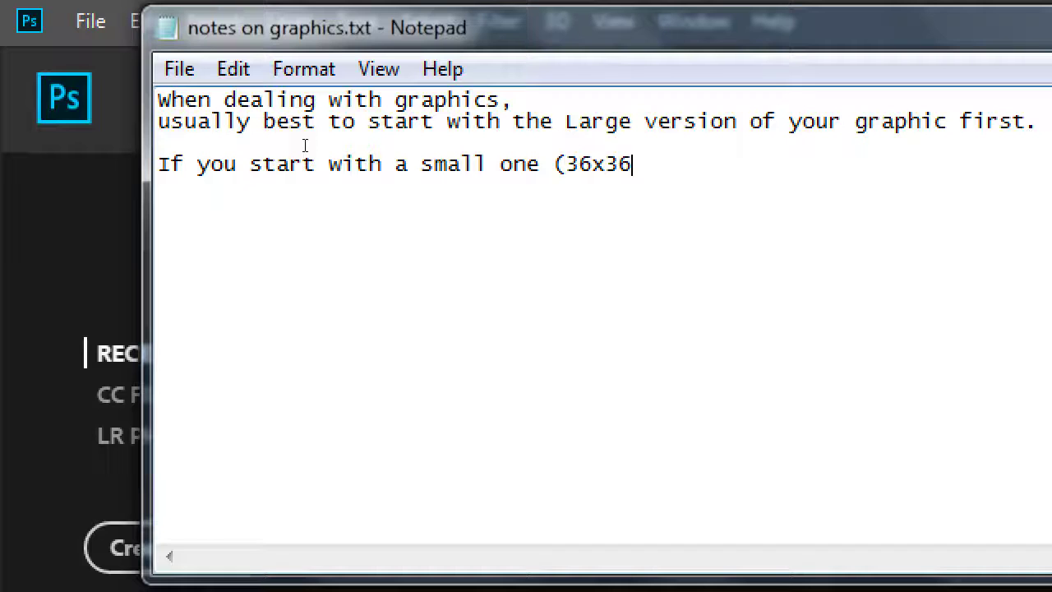
pyautogui.write(') and then ')
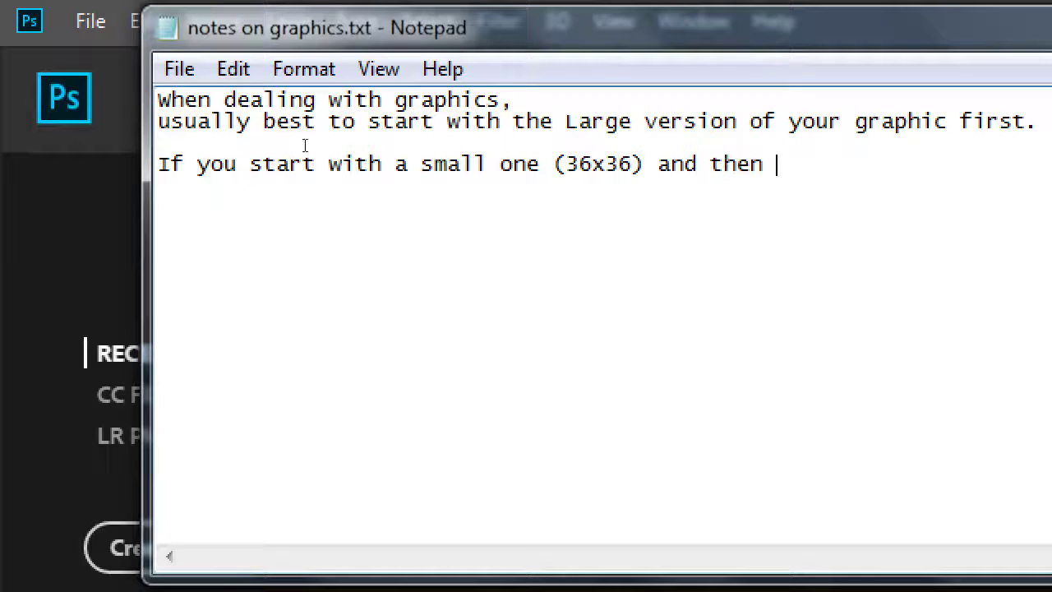
pyautogui.write('try to ')
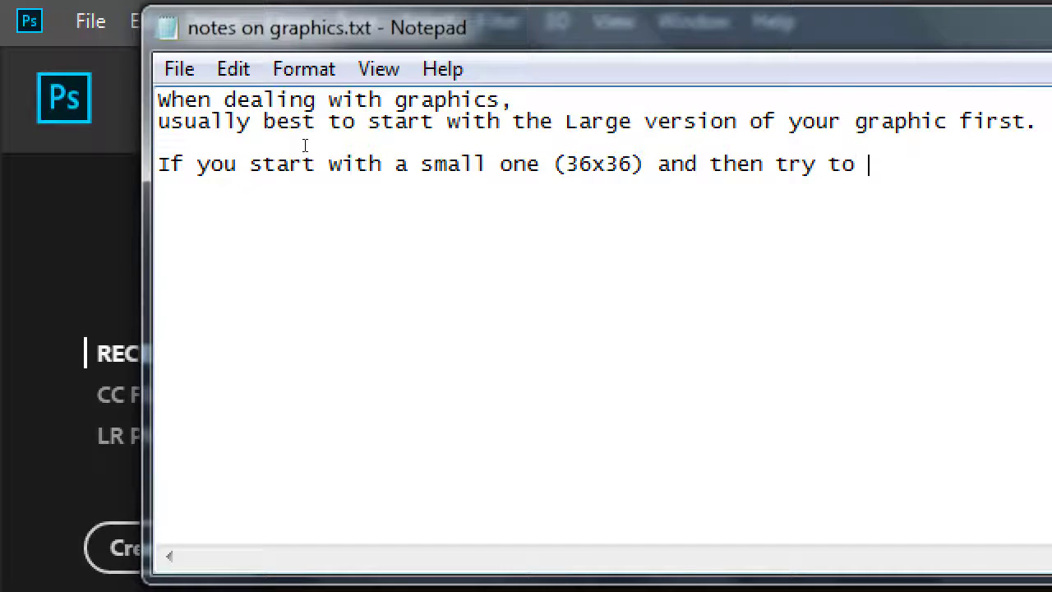
pyautogui.write('resize')
pyautogui.press('Return')
pyautogui.write('o')
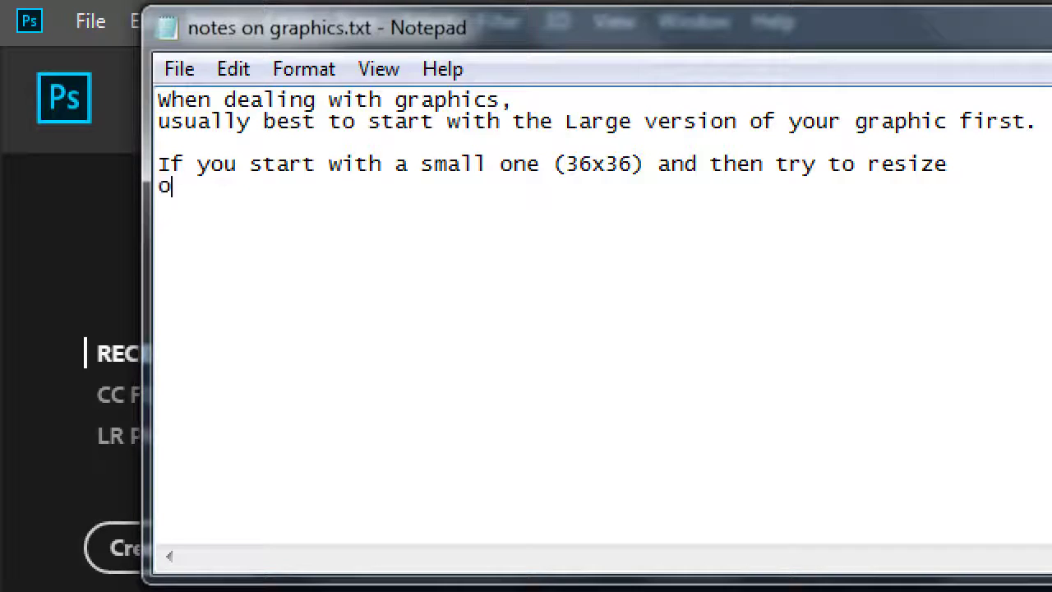
pyautogui.write('r lbow i')
pyautogui.press('BackSpace')
pyautogui.press('BackSpace')
pyautogui.press('BackSpace')
pyautogui.press('BackSpace')
pyautogui.press('BackSpace')
pyautogui.write('b')
pyautogui.press('BackSpace')
pyautogui.press('BackSpace')
pyautogui.write('blow it up')
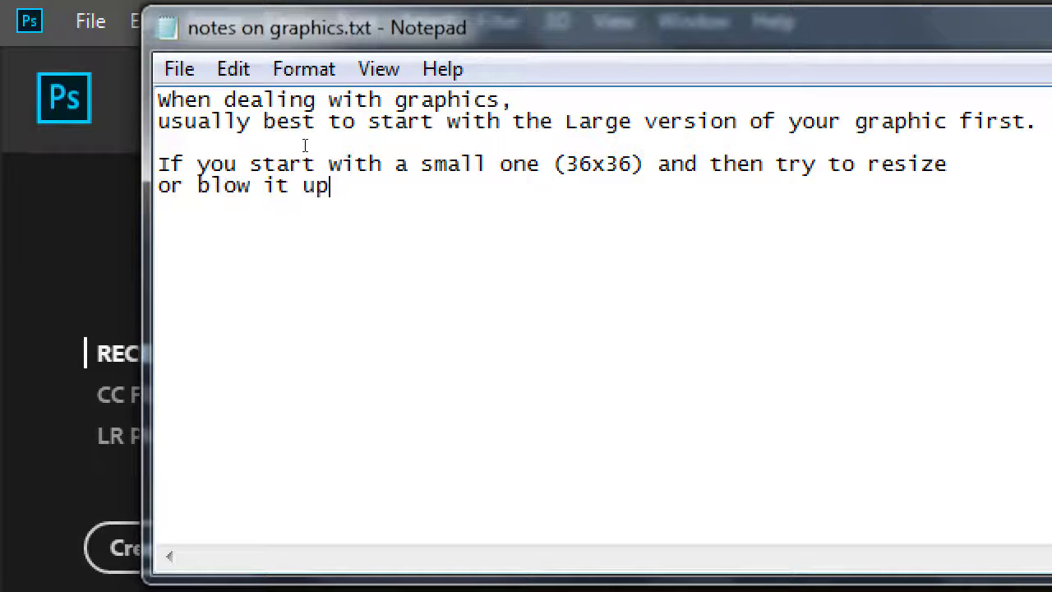
pyautogui.write(' to 96x')
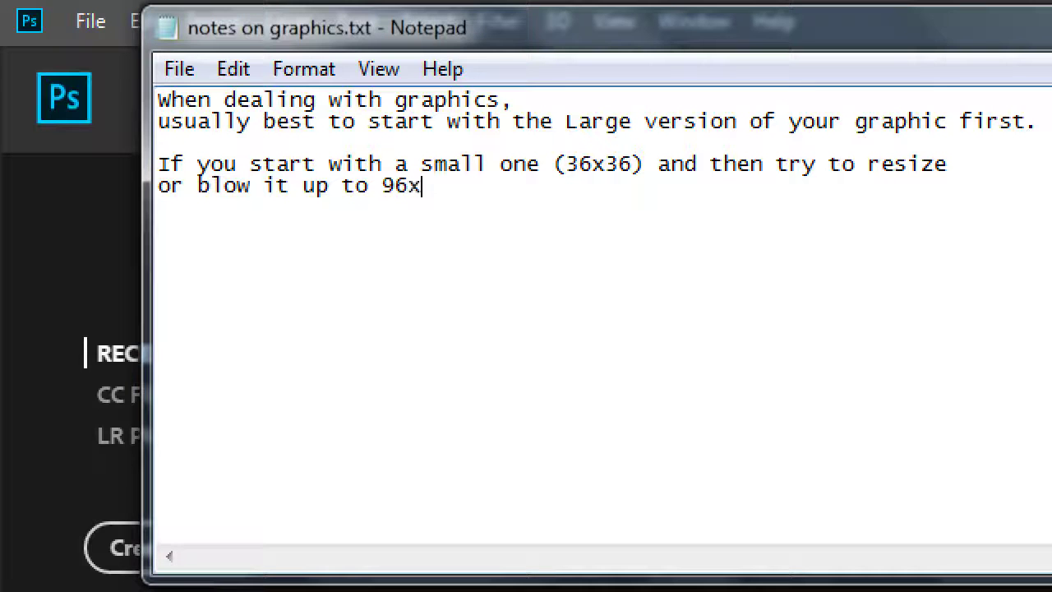
pyautogui.write('96, usually bad')
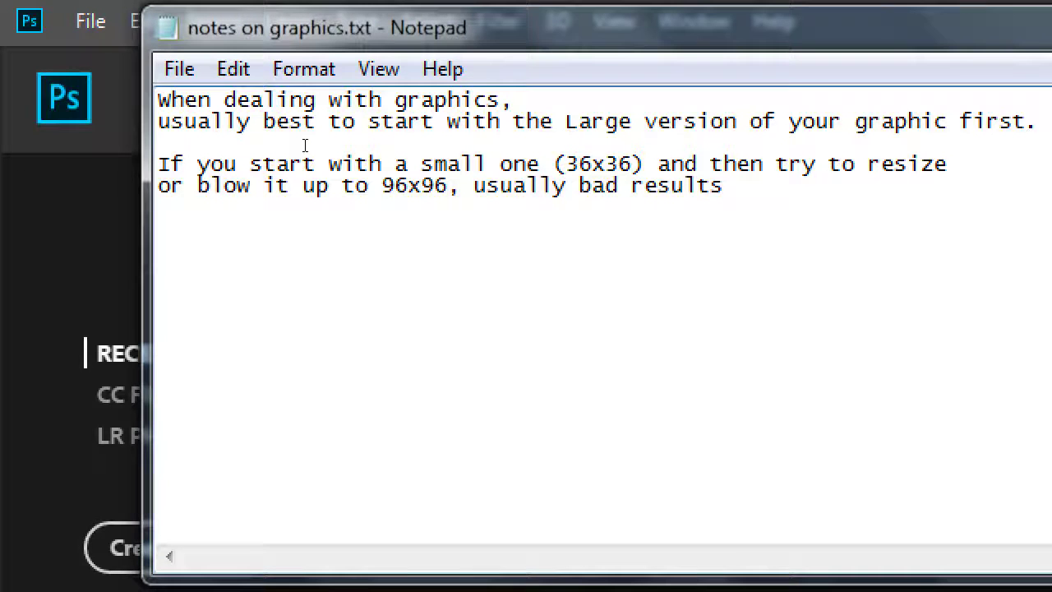
pyautogui.write('!')
pyautogui.press('Return')
# Note it gets pixelated (loses quality), while shrinking 96x96 down to 36x36 is usually okay
pyautogui.write('It gets p')
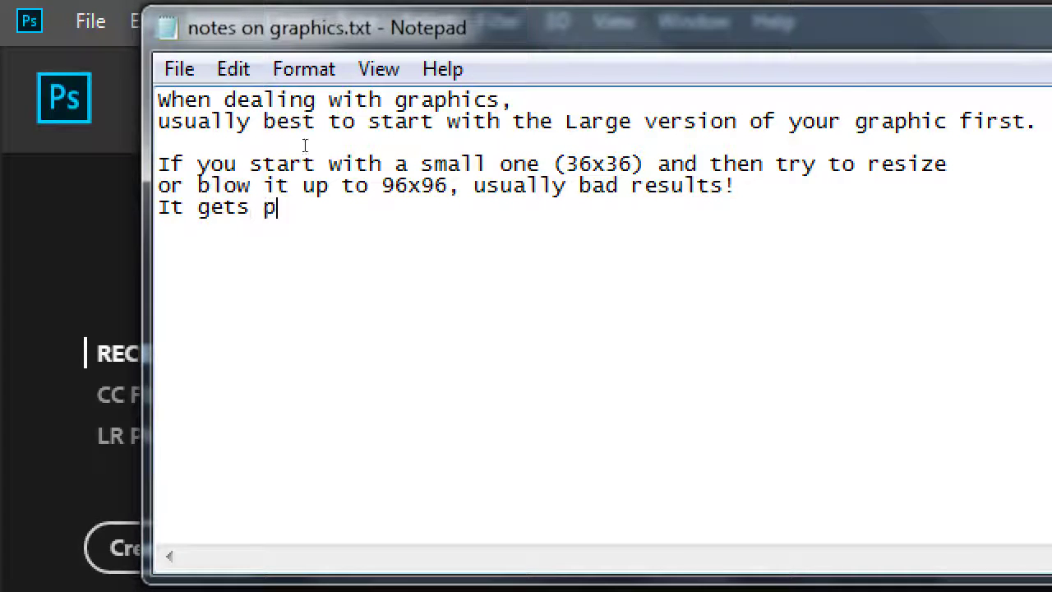
pyautogui.write('ixelaa')
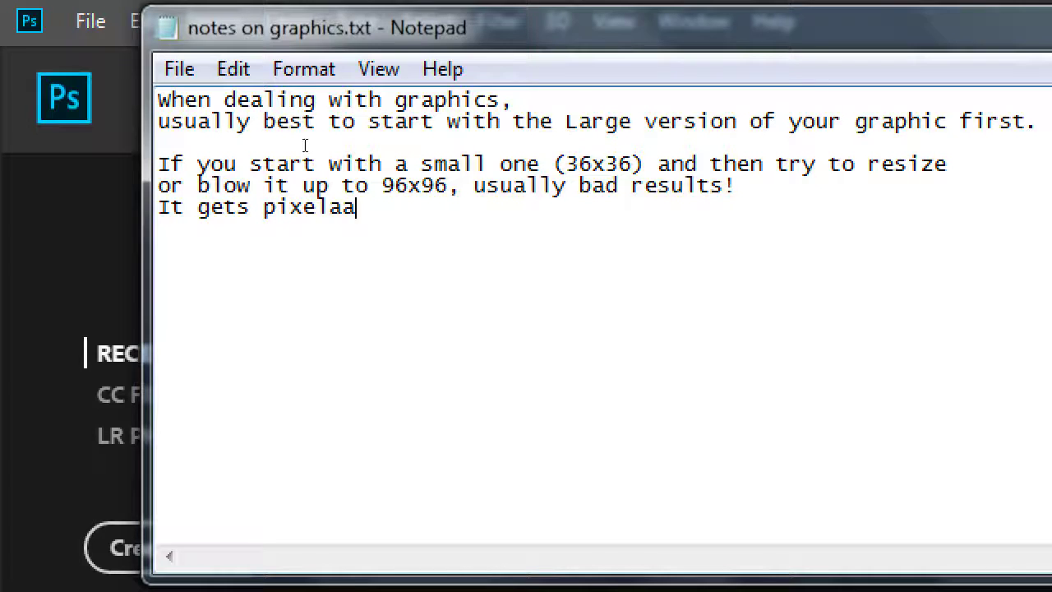
pyautogui.press('BackSpace')
pyautogui.write('ted (l')
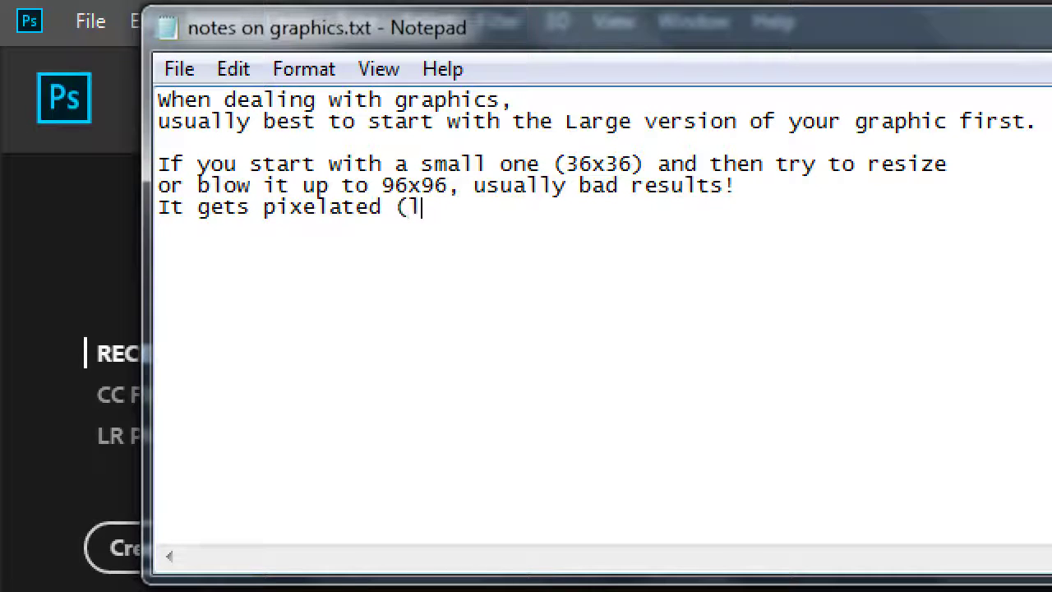
pyautogui.write('oses quality)')
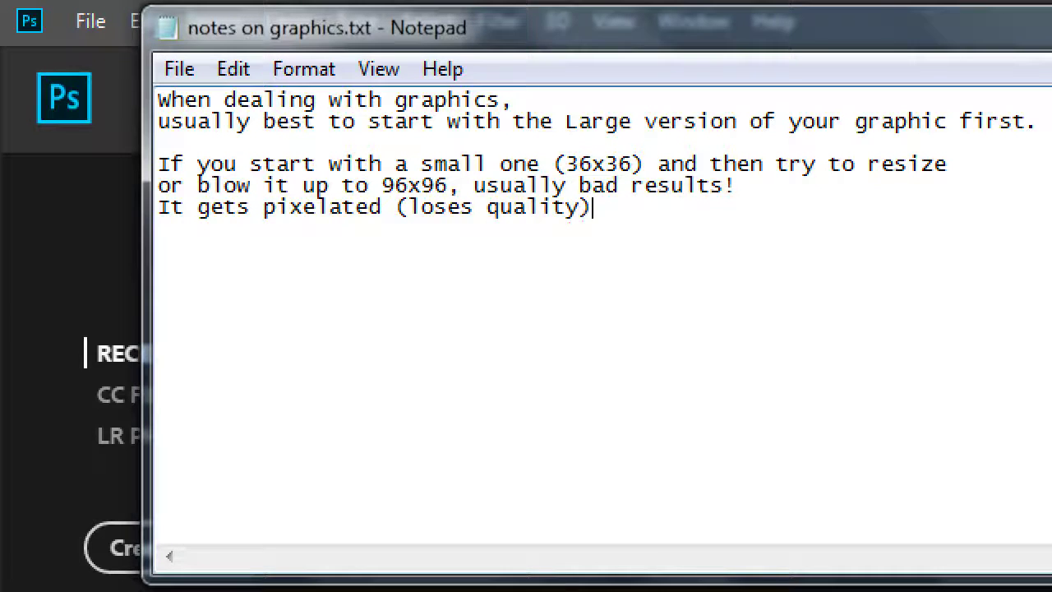
pyautogui.write('.')
pyautogui.press('Return')
pyautogui.press('Return')
pyautogui.write('e op')
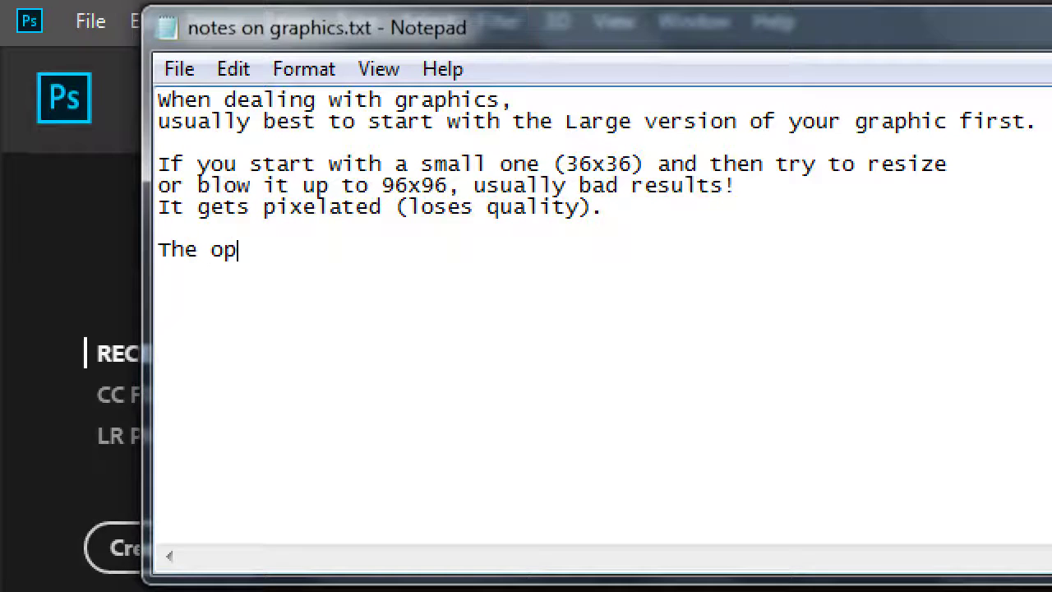
pyautogui.write('posite, star')
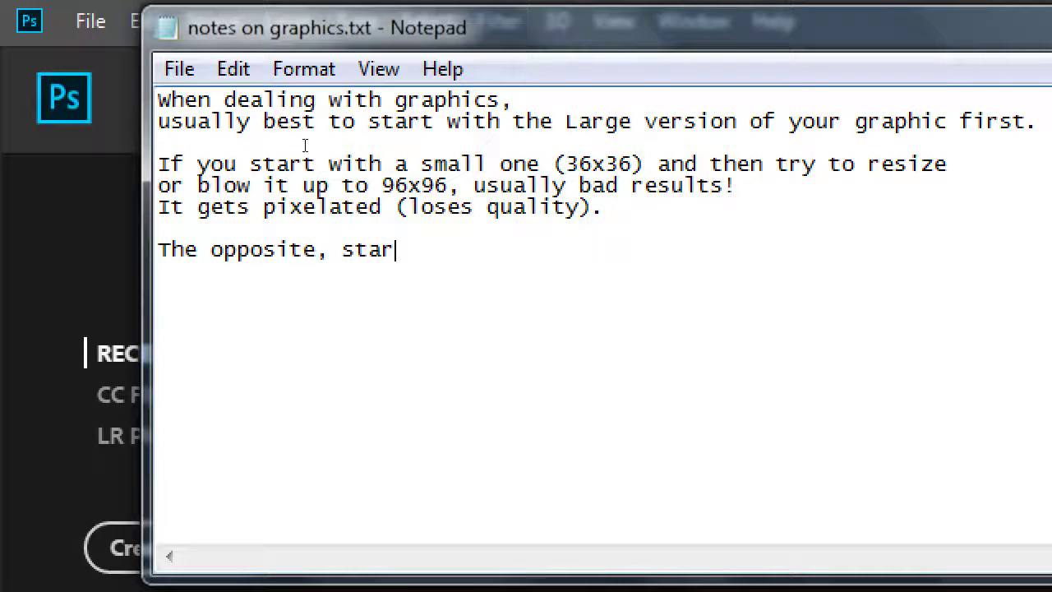
pyautogui.write('ting with a large ')
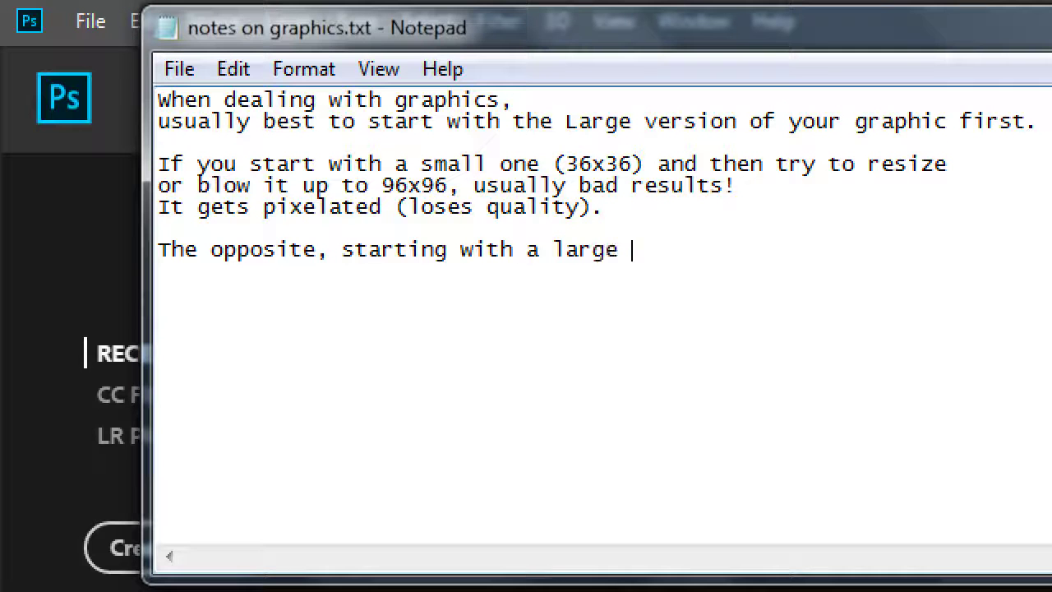
pyautogui.write('graphic fir')
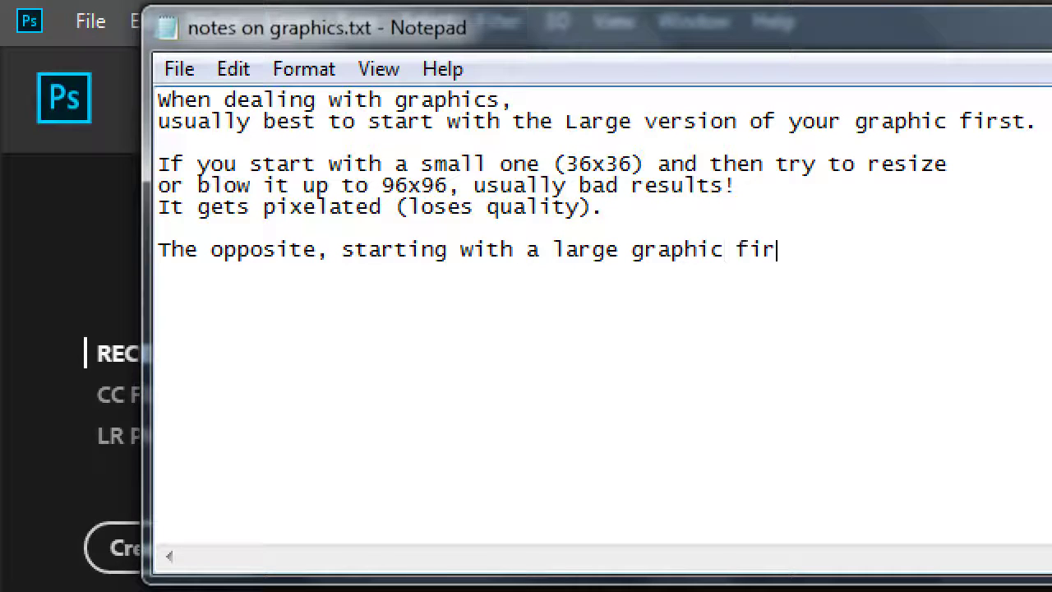
pyautogui.write('st (96x96)')
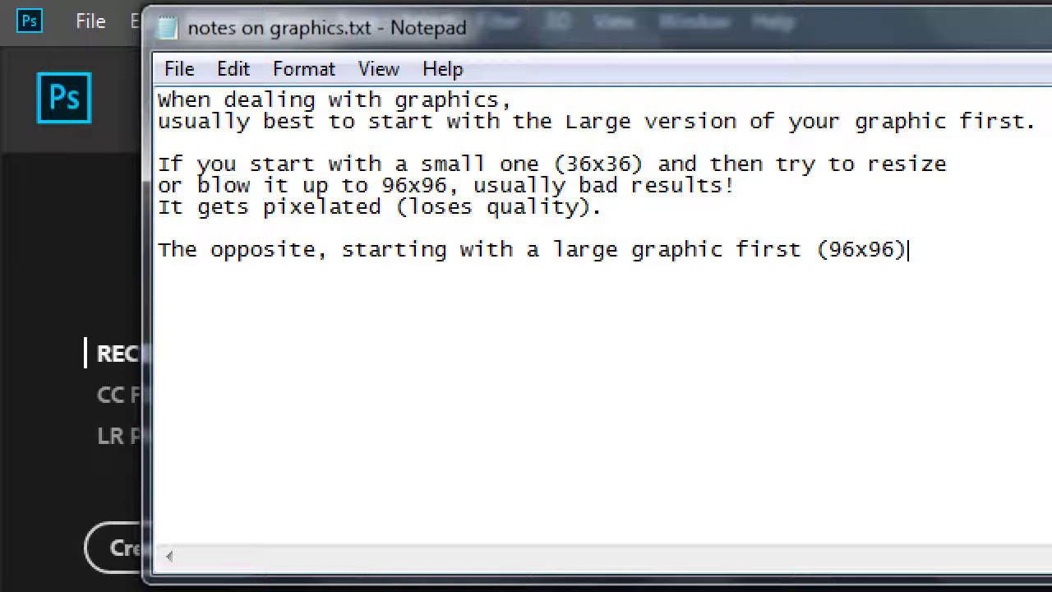
pyautogui.press('Return')
pyautogui.write('then shrin')
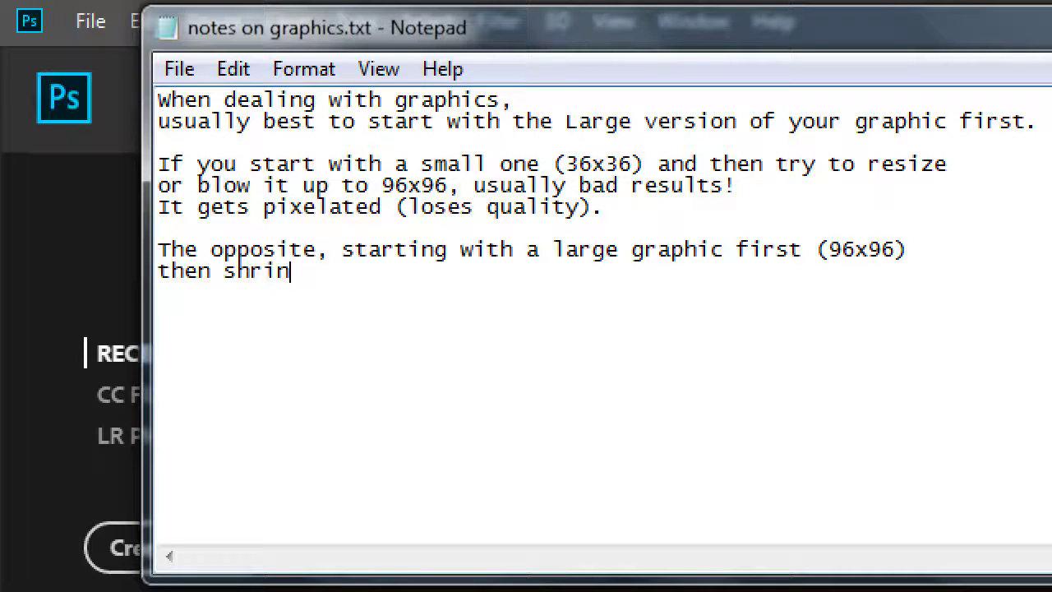
pyautogui.write('king down to ')
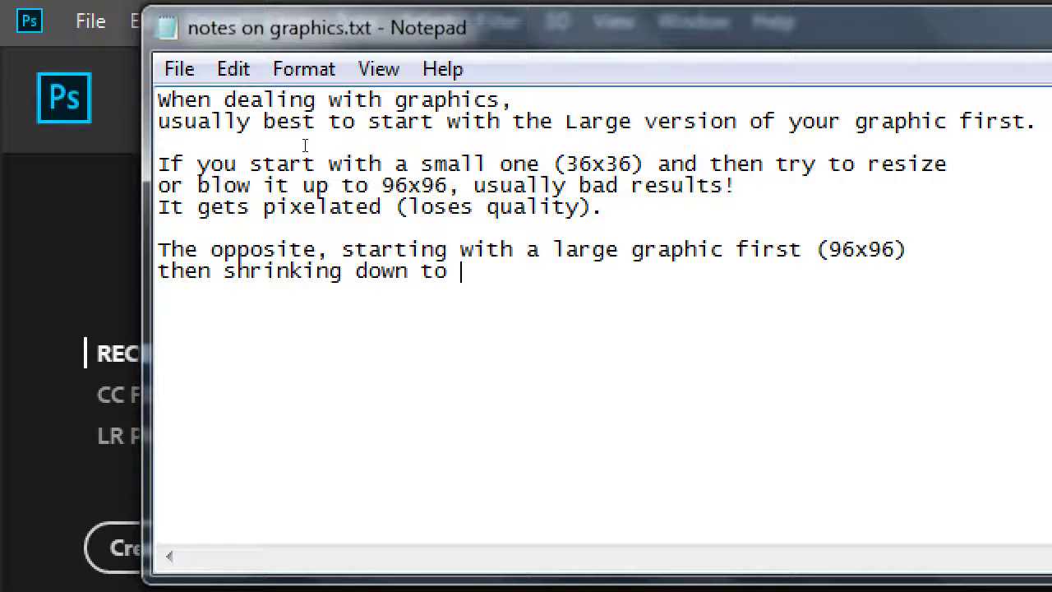
pyautogui.write('36x36 i')
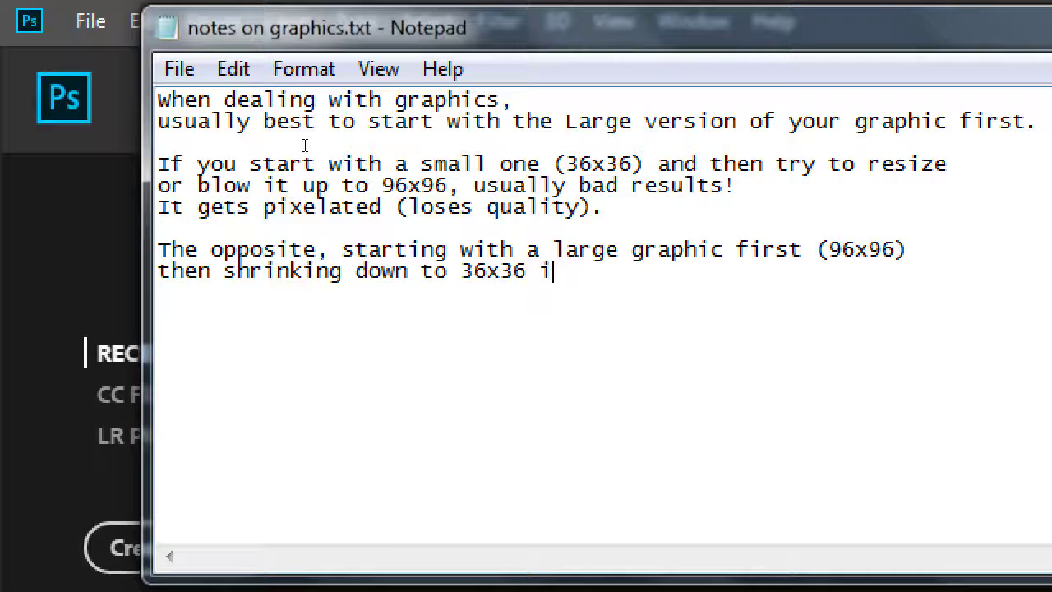
pyautogui.write('s usuall')
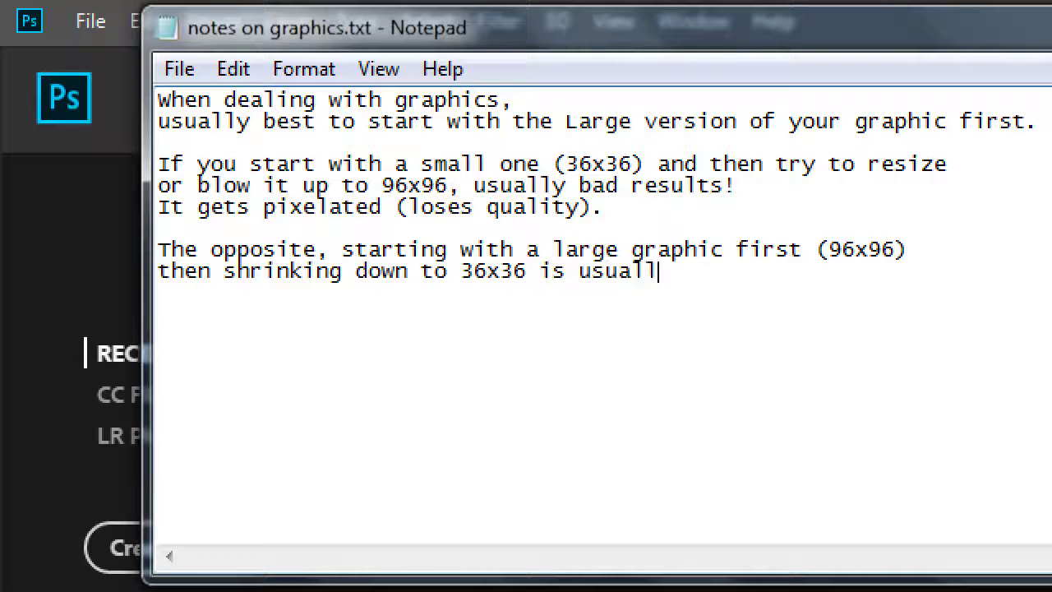
pyautogui.write('y okay.')
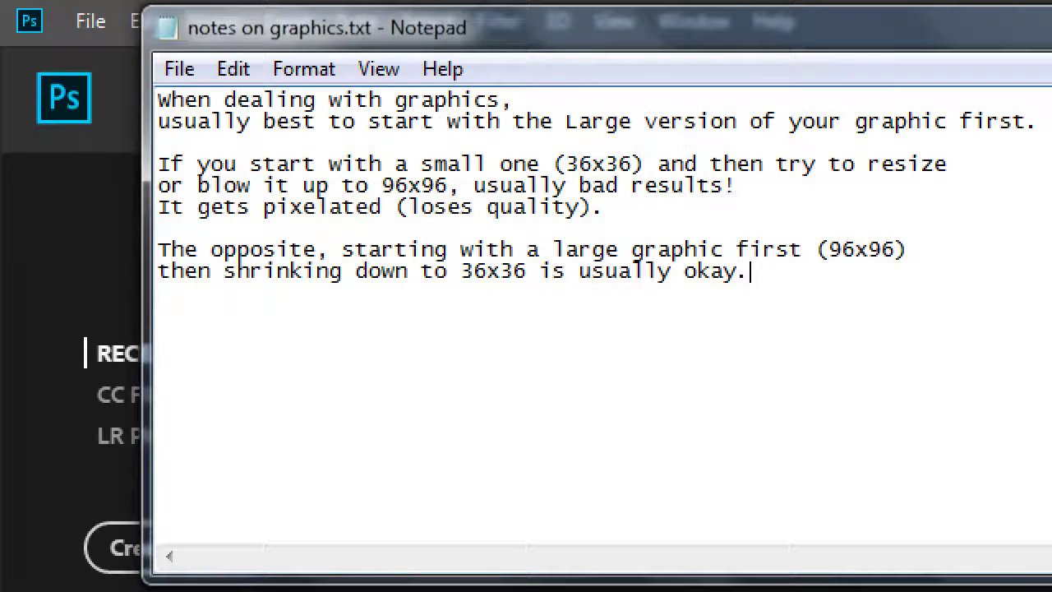
# Add 'This holds for Raster Images (aka Bitmaps).' and move the Notepad window lower
pyautogui.press('Return')
pyautogui.press('Return')
pyautogui.write('Ths')
pyautogui.press('BackSpace')
pyautogui.press('BackSpace')
pyautogui.write('is h')
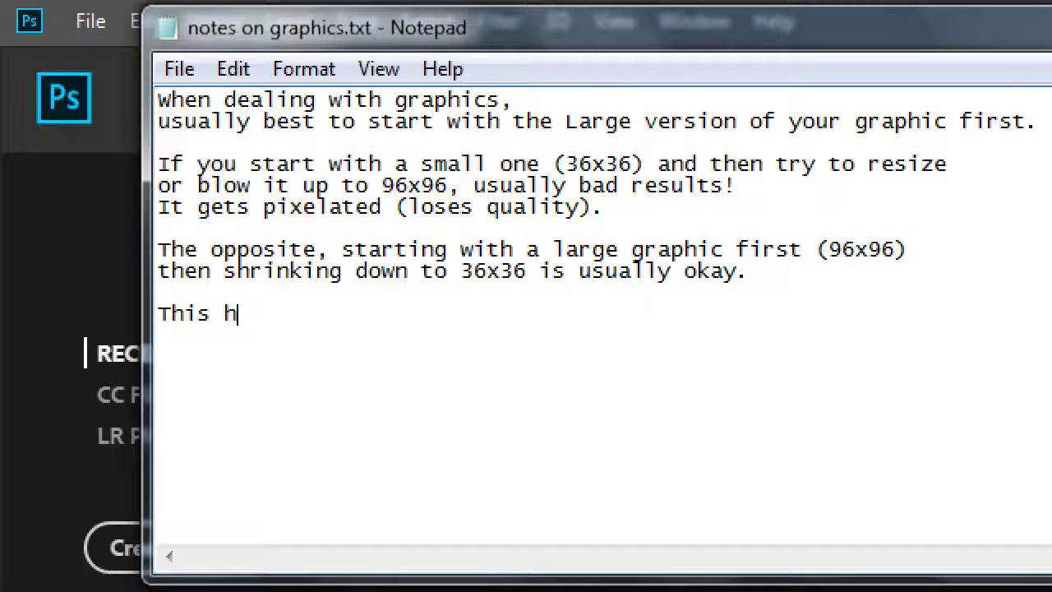
pyautogui.write('olds for R')
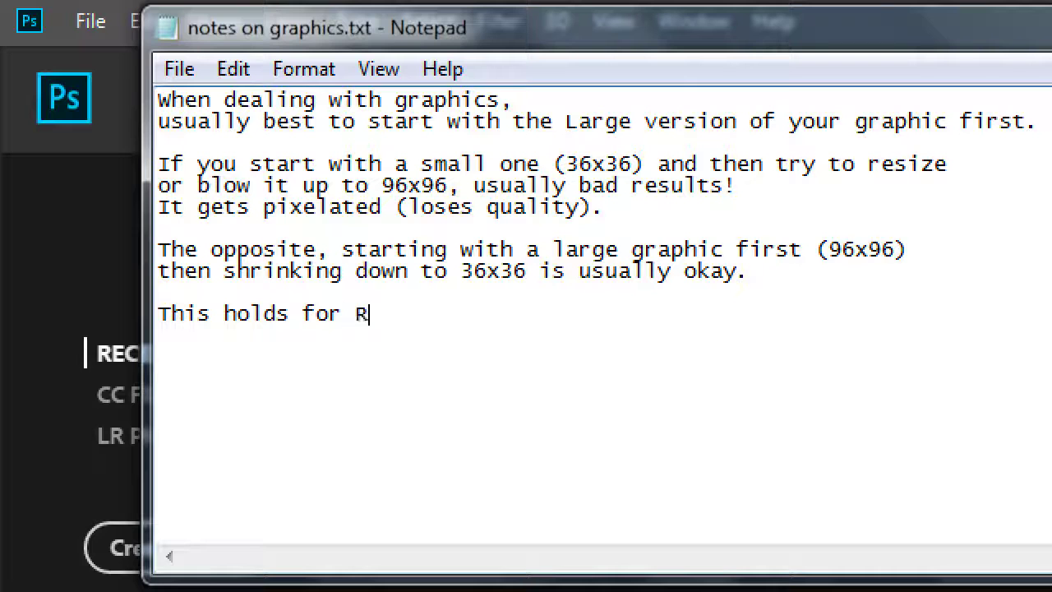
pyautogui.press('BackSpace')
pyautogui.press('BackSpace')
pyautogui.write('R')
pyautogui.press('BackSpace')
pyautogui.write('Raster Images (')
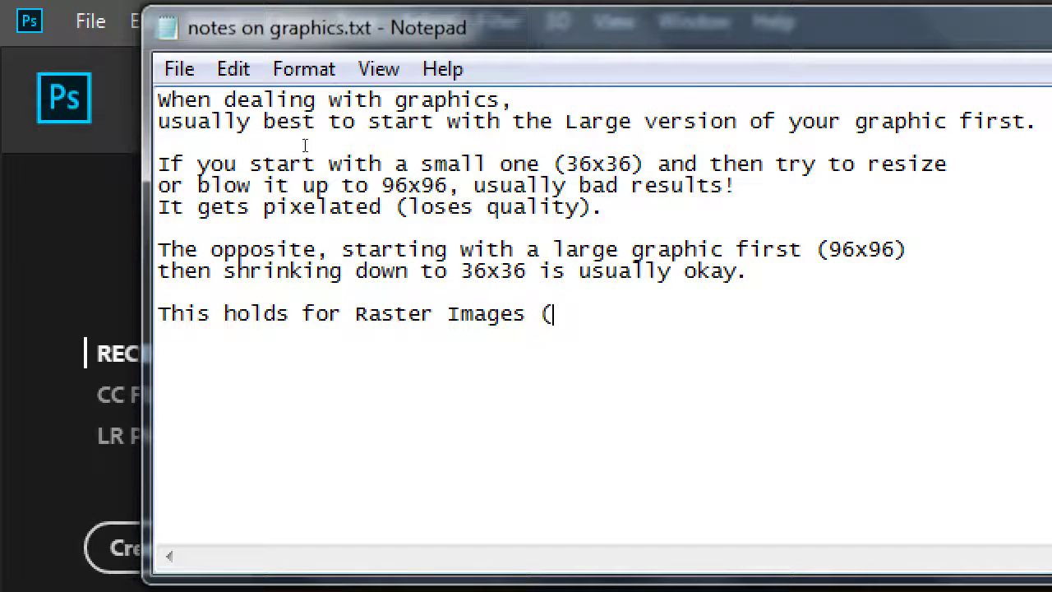
pyautogui.write('aka Bitma')
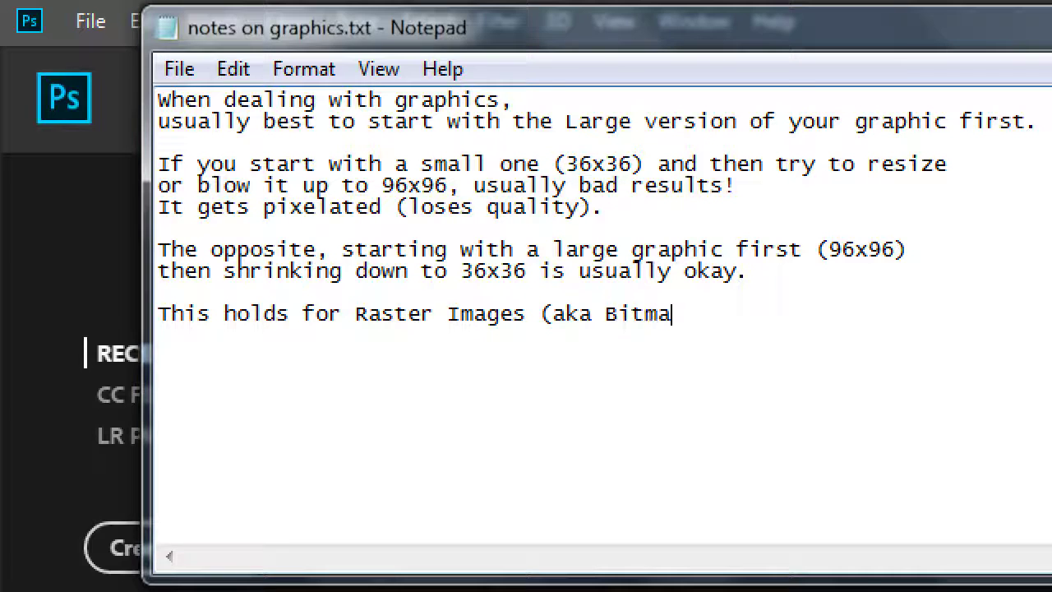
pyautogui.write('ps).')
pyautogui.press('Return')
pyautogui.press('Return')
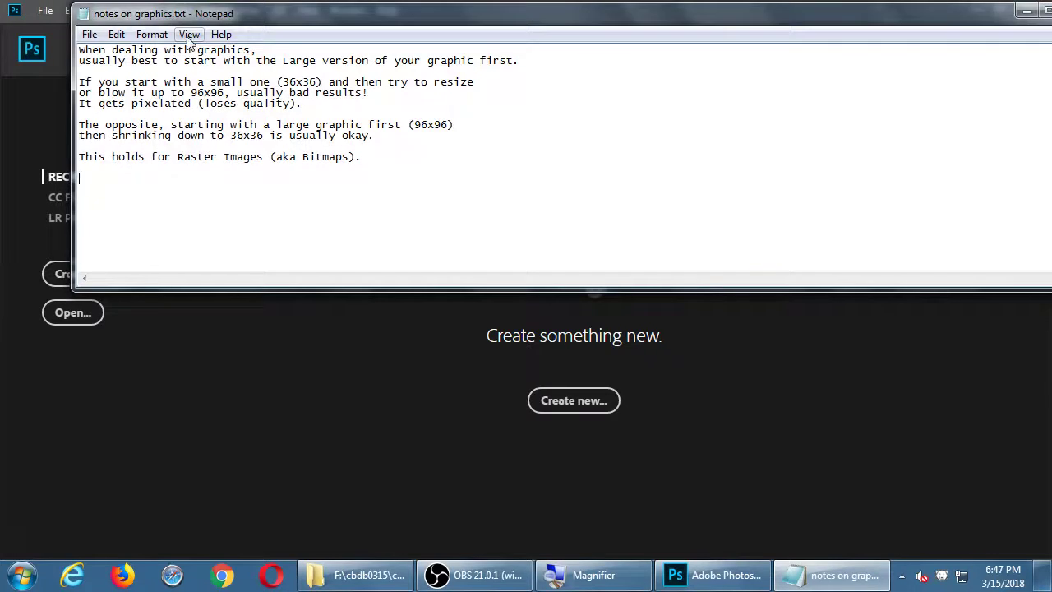
pyautogui.moveTo(188, 14); pyautogui.dragTo(195, 49)
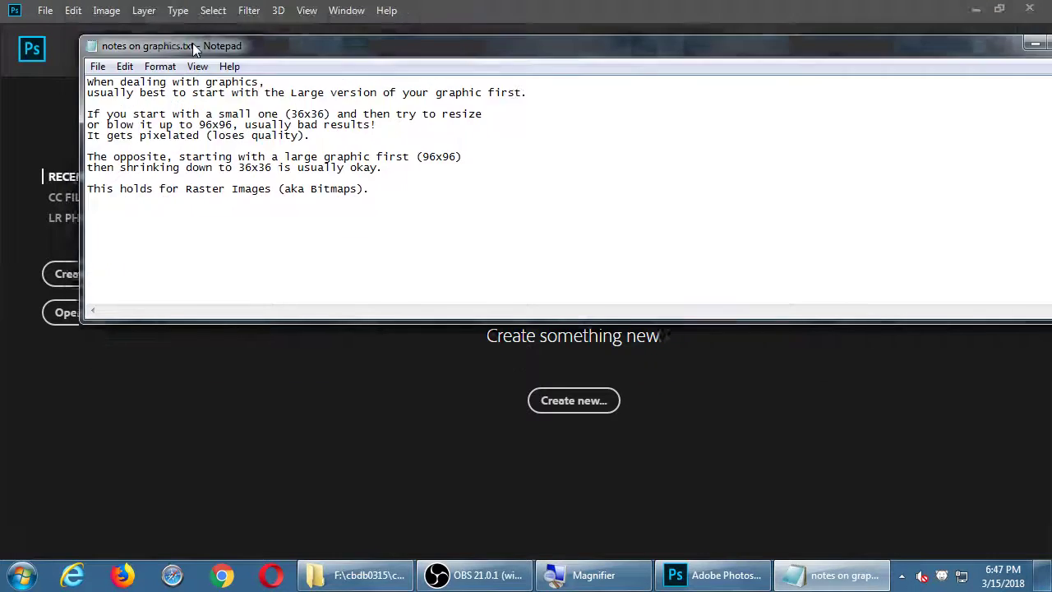
# Bring Photoshop in front of the notes and open the New Document dialog from Get Started
pyautogui.click(177, 10)
pyautogui.click(641, 6)
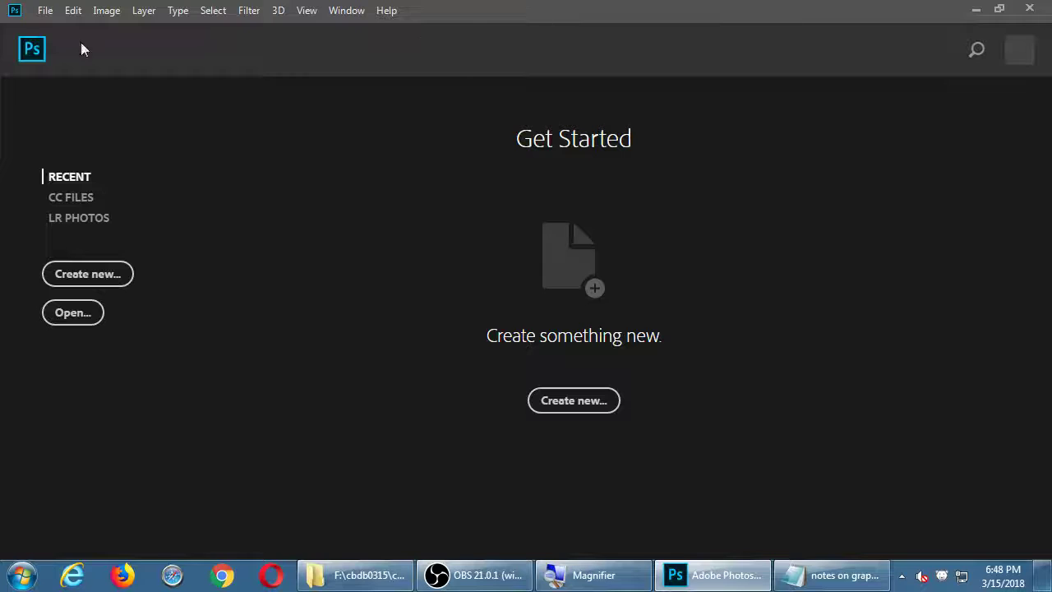
pyautogui.click(43, 12)
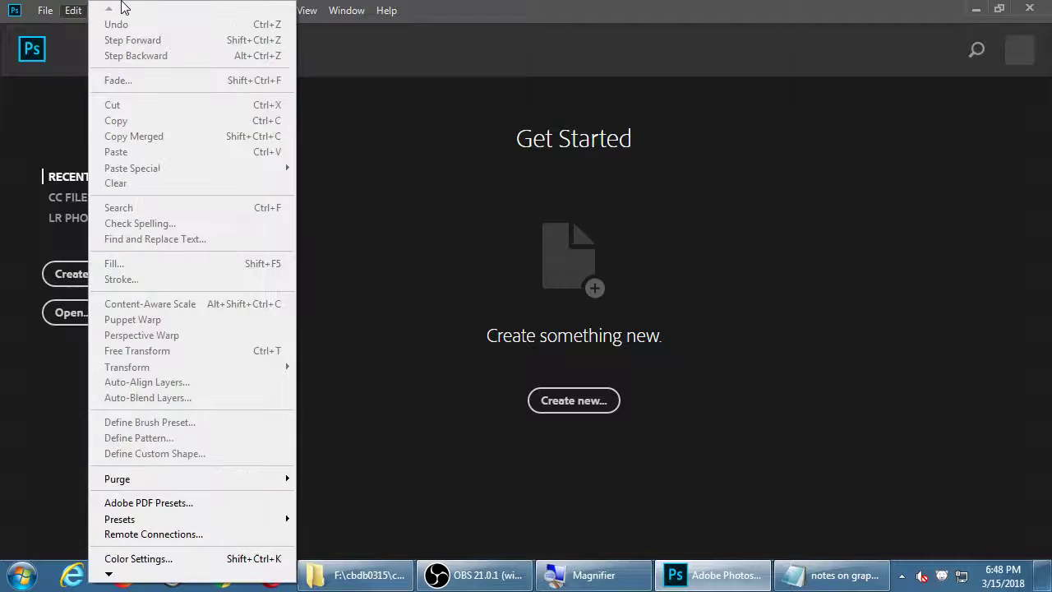
pyautogui.click(485, 432)
pyautogui.click(69, 276)
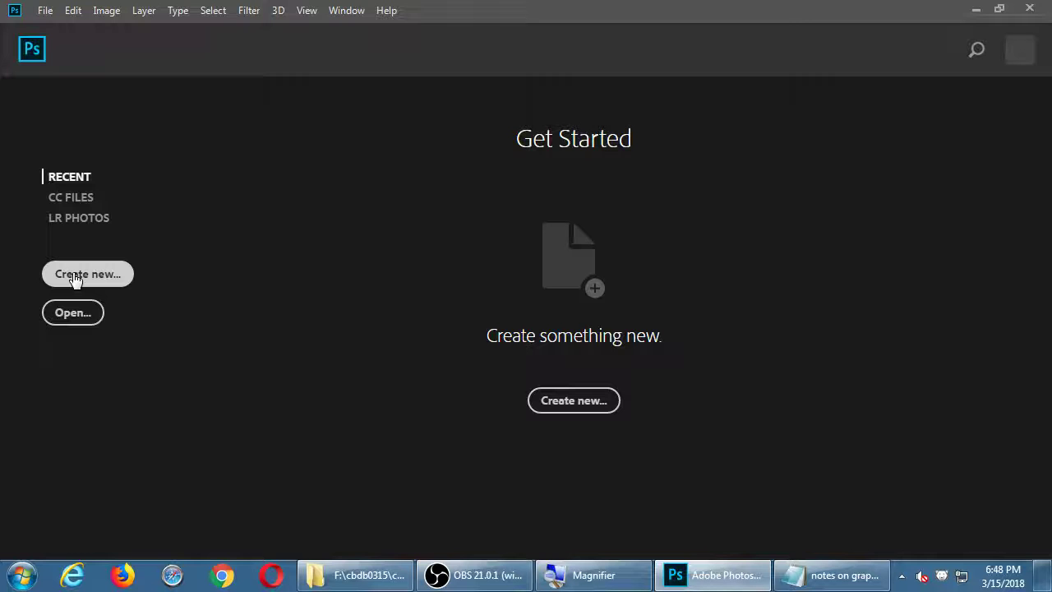
pyautogui.click(73, 276)
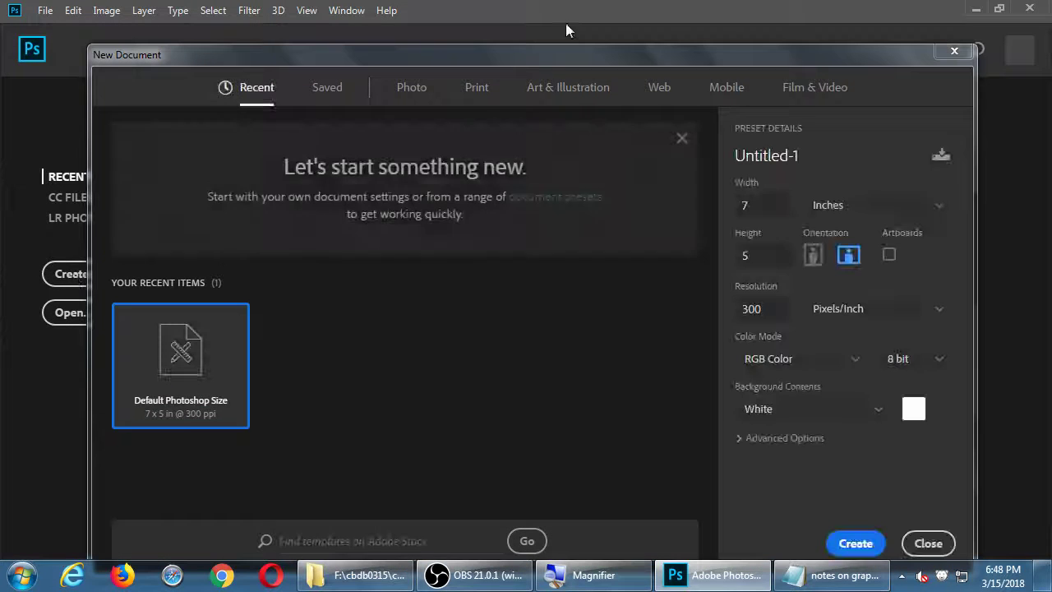
# Name the new document preset 'icon' and switch its width units to Pixels
pyautogui.moveTo(563, 51); pyautogui.dragTo(566, 17)
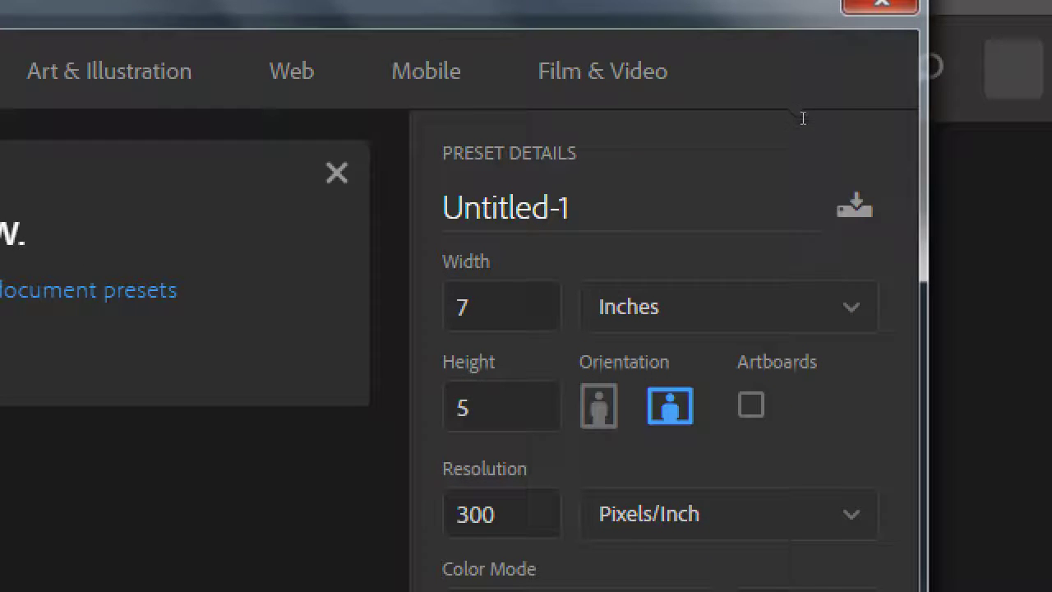
pyautogui.write('icon')
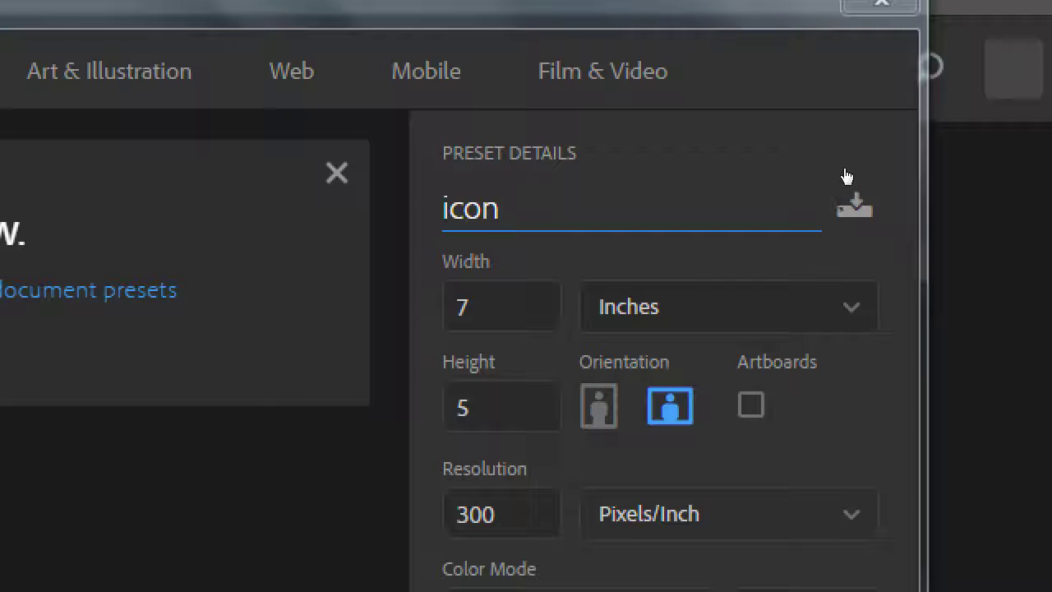
pyautogui.press('Tab')
pyautogui.press('Tab')
pyautogui.press('space')
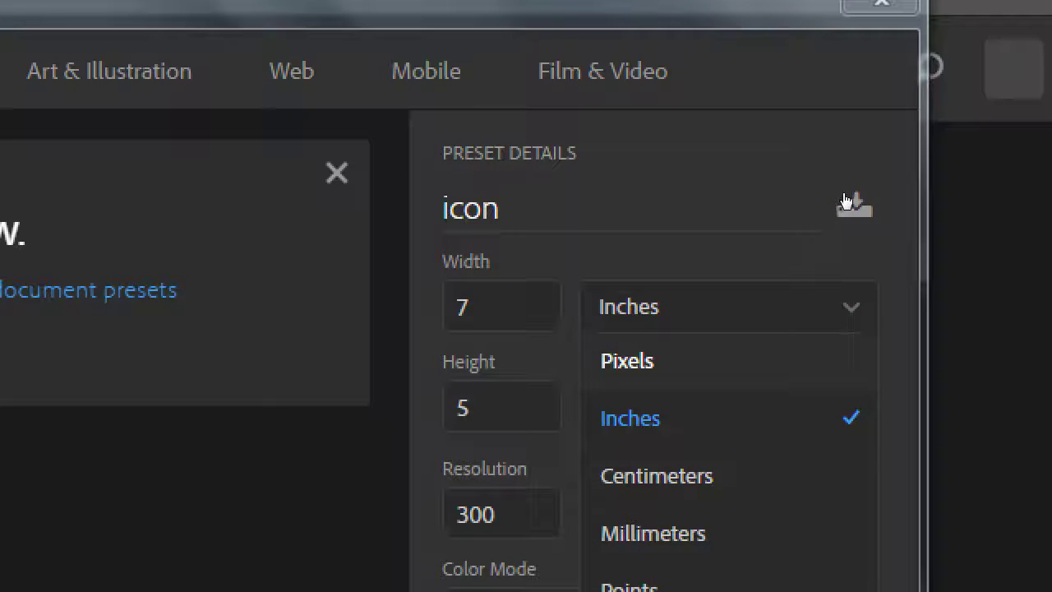
pyautogui.press('Return')
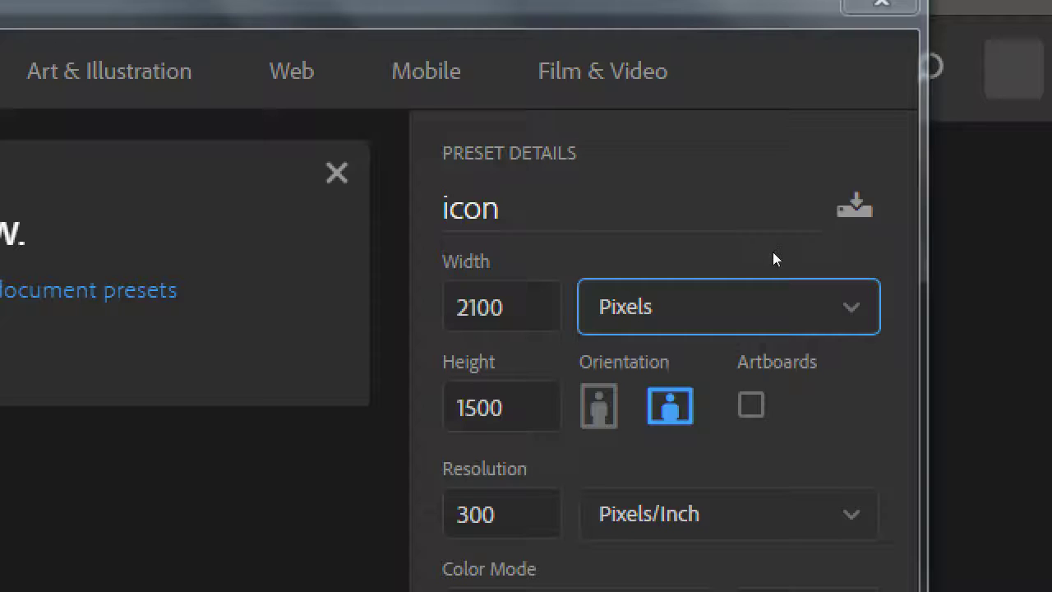
# Set the document resolution to 72 pixels per inch
pyautogui.press('Tab')
pyautogui.press('Tab')
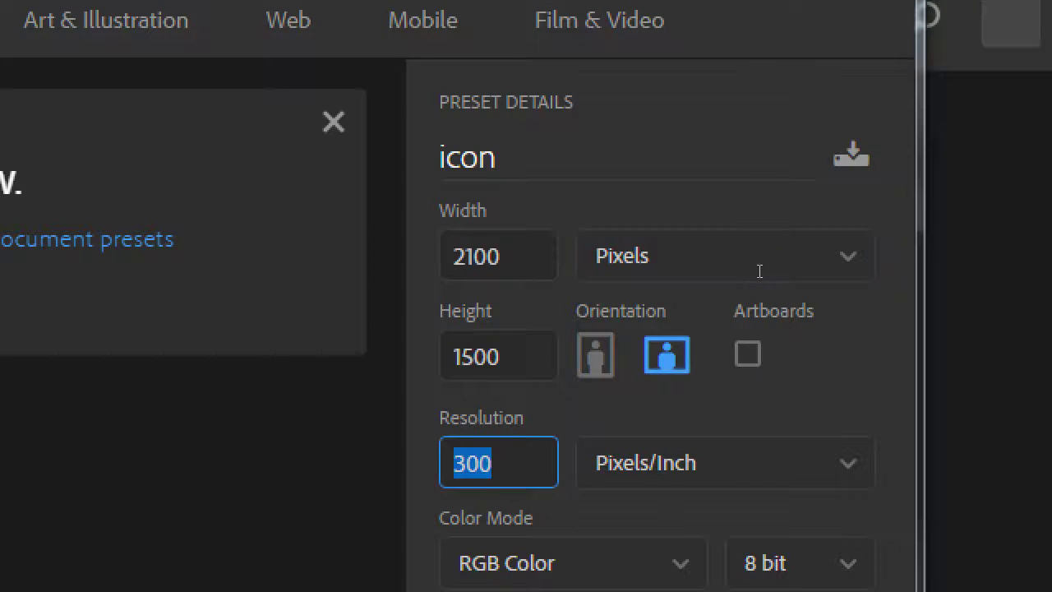
pyautogui.press('Right')
pyautogui.write('72')
pyautogui.press('BackSpace')
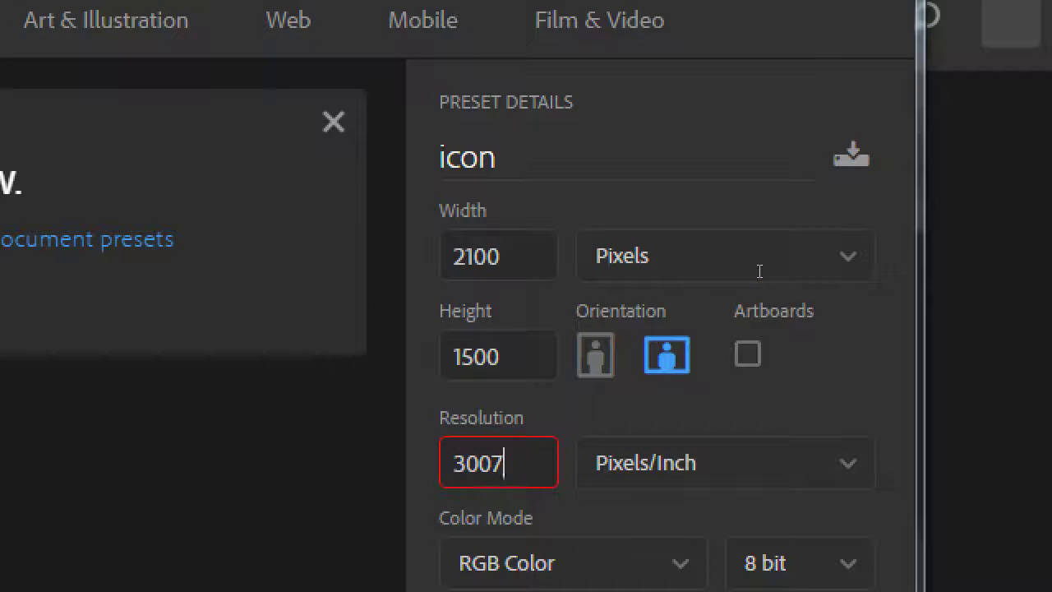
pyautogui.press('BackSpace')
pyautogui.press('BackSpace')
pyautogui.press('BackSpace')
pyautogui.press('BackSpace')
pyautogui.write('72')
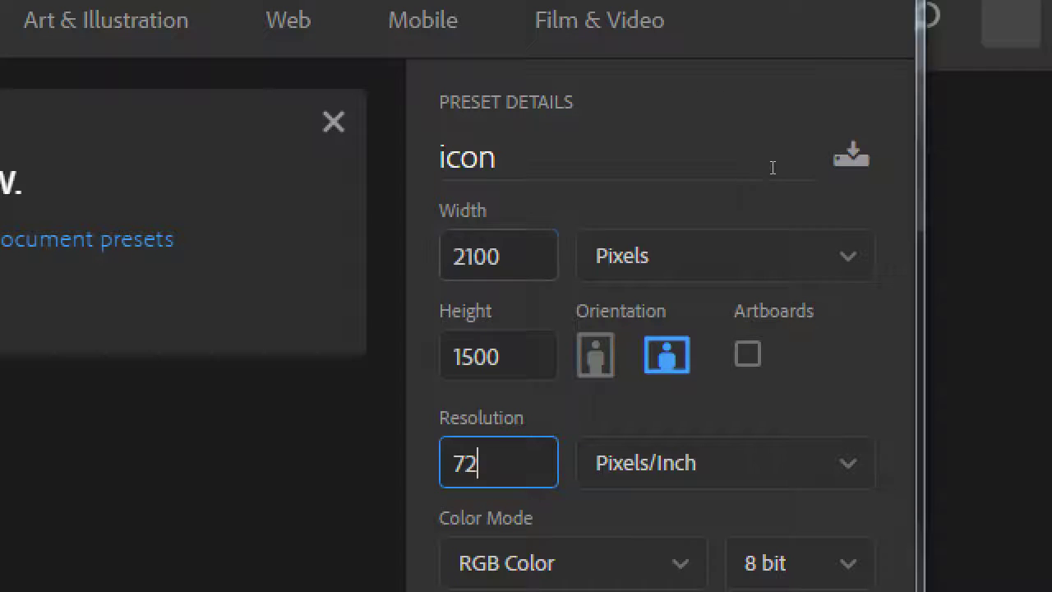
# Set width and height to 96 × 96 pixels
pyautogui.hotkey('shift', 'Tab')
pyautogui.hotkey('shift', 'Tab')
pyautogui.write('96')
pyautogui.press('Tab')
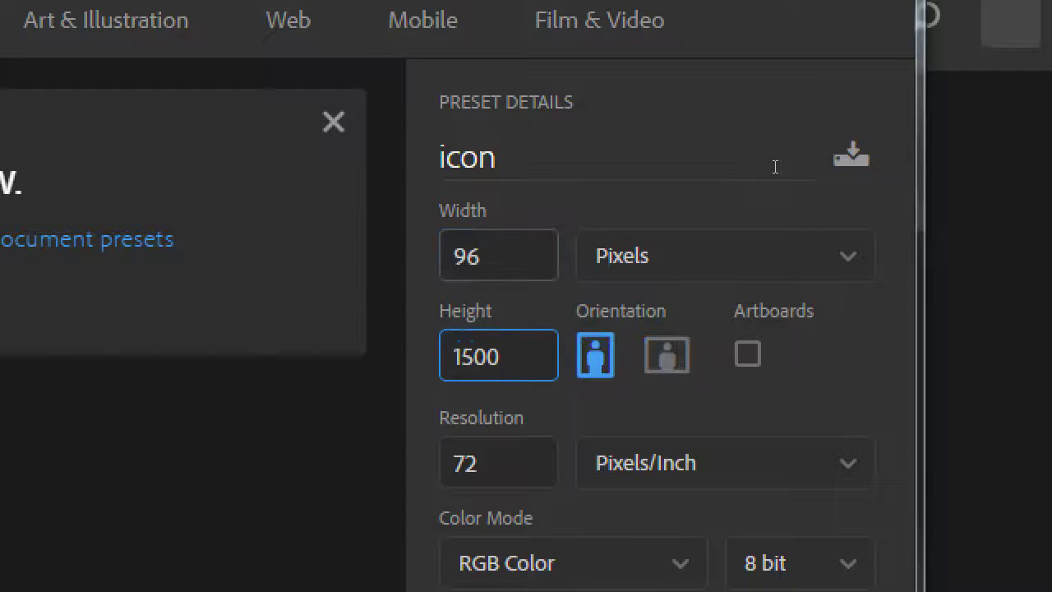
pyautogui.hotkey('shift', 'Tab')
pyautogui.press('Tab')
pyautogui.write('96')
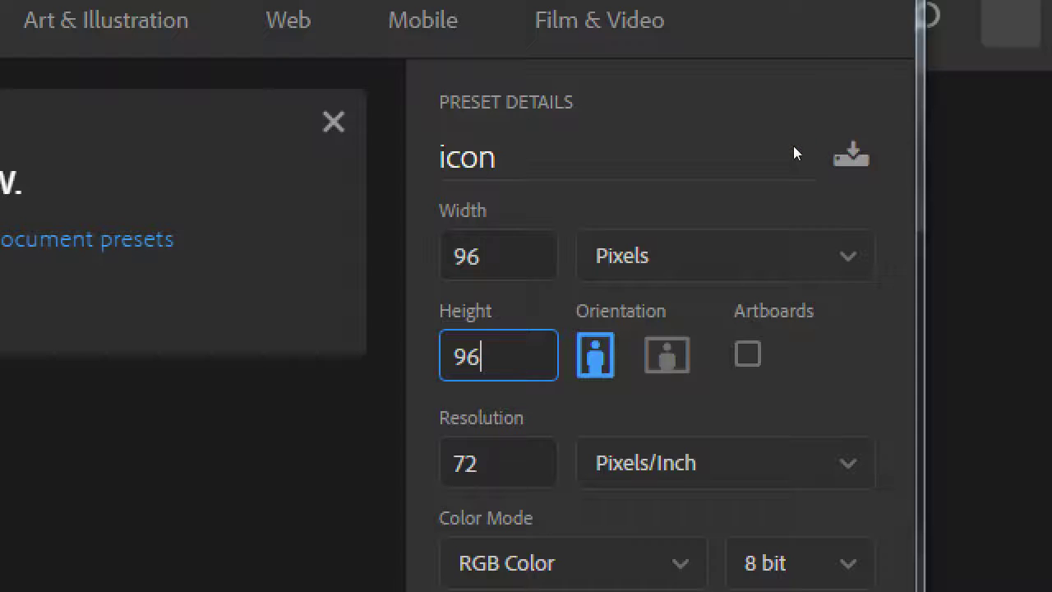
# Change the document size to 128 × 128 pixels as a first attempt
pyautogui.hotkey('shift', 'Tab')
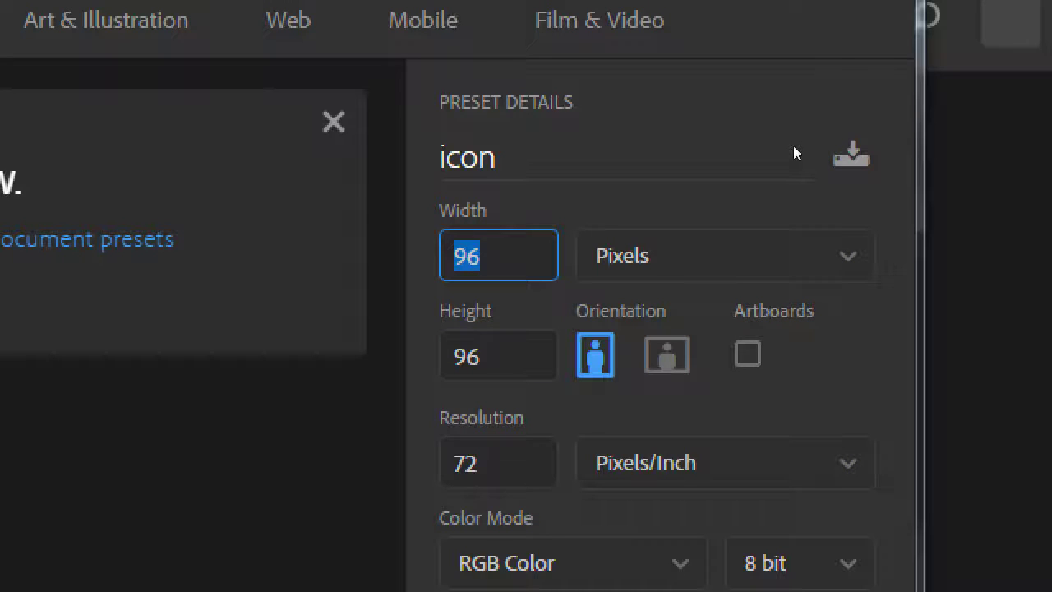
pyautogui.write('1258')
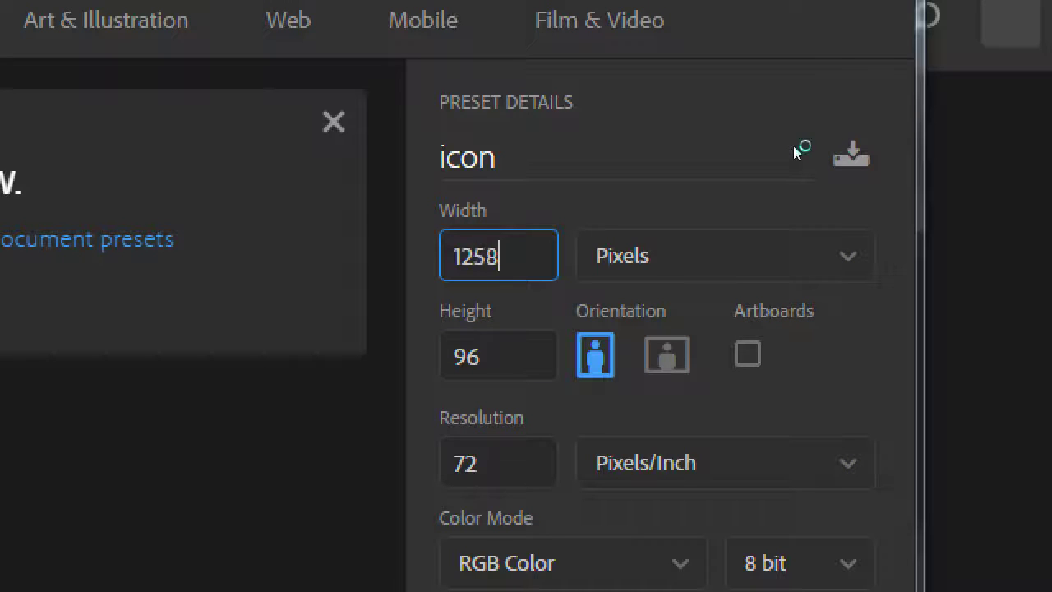
pyautogui.press('BackSpace')
pyautogui.press('BackSpace')
pyautogui.write('8')
pyautogui.press('Tab')
pyautogui.hotkey('shift', 'Tab')
pyautogui.press('Tab')
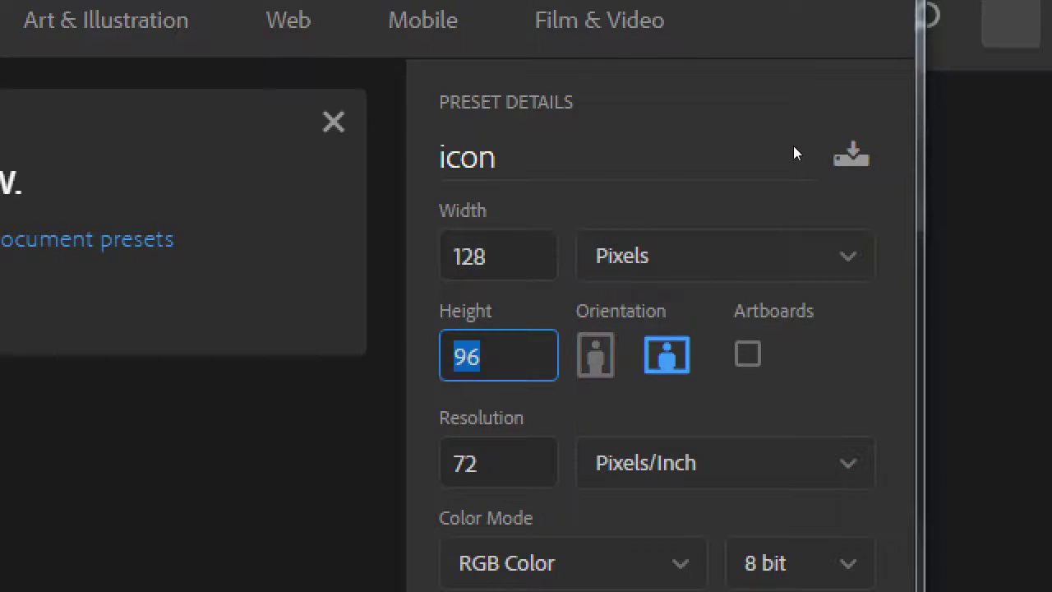
pyautogui.write('128')
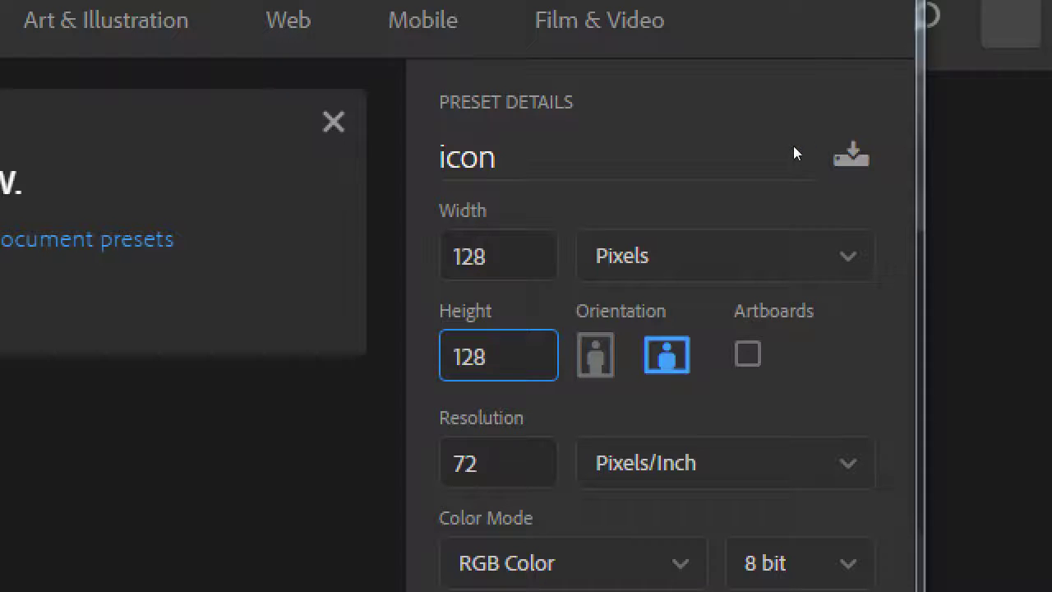
# Change the width and height to 512 × 512 pixels
pyautogui.hotkey('shift', 'Tab')
pyautogui.write('512')
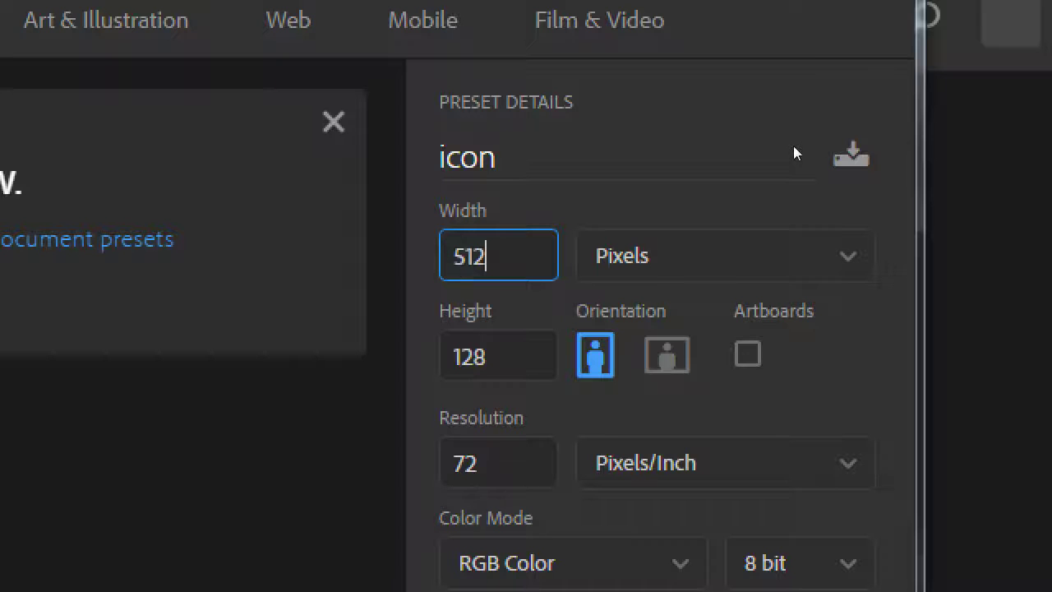
pyautogui.press('Tab')
pyautogui.write('51')
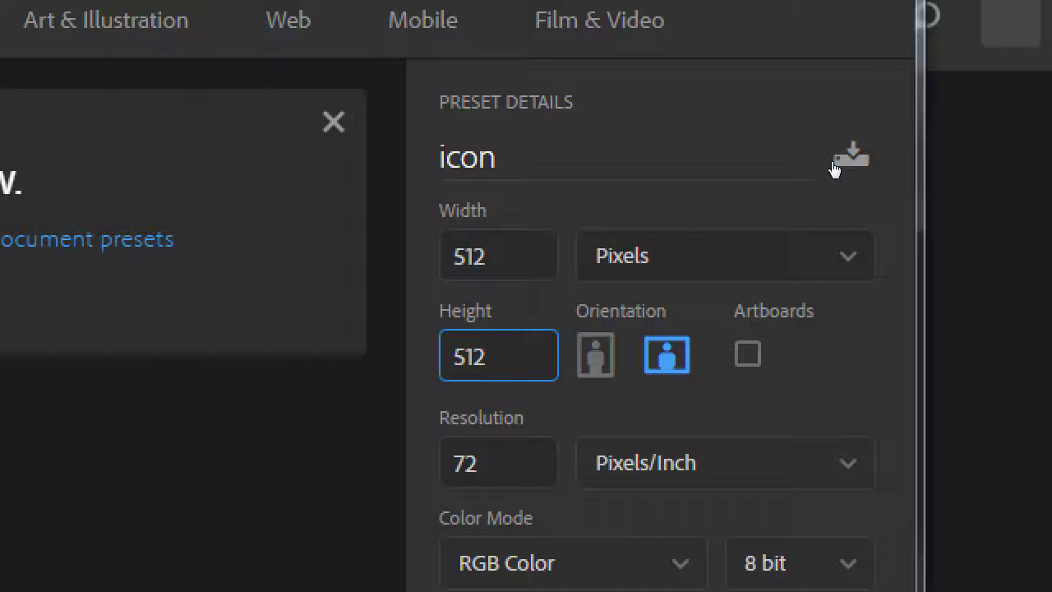
# In Notepad, add the note 'In PS: start with 512x512 pixels, resolution 72.'
pyautogui.hotkey('alt', 'Tab')
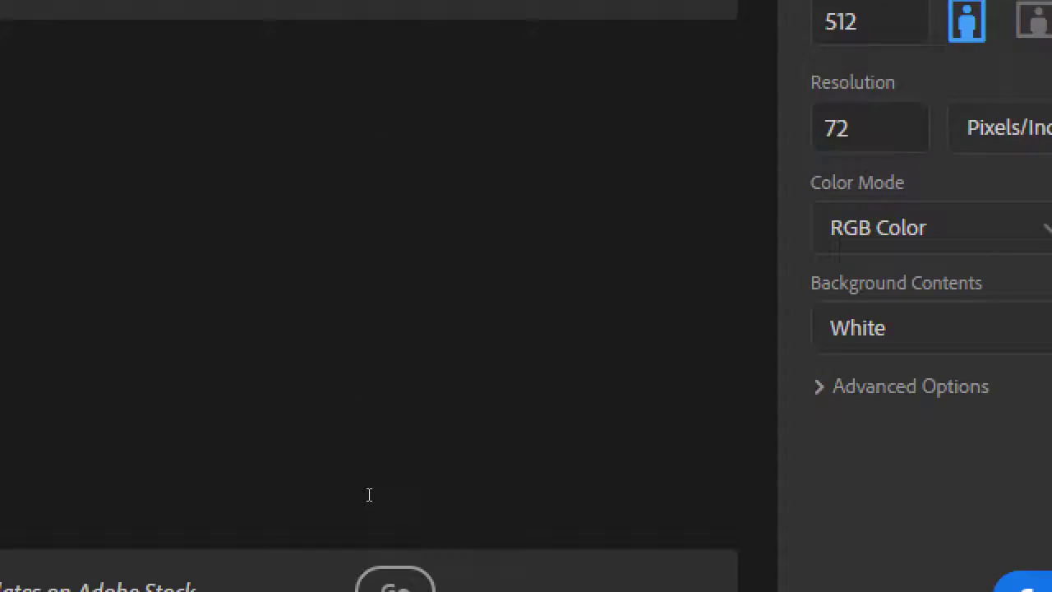
pyautogui.hotkey('alt', 'Tab')
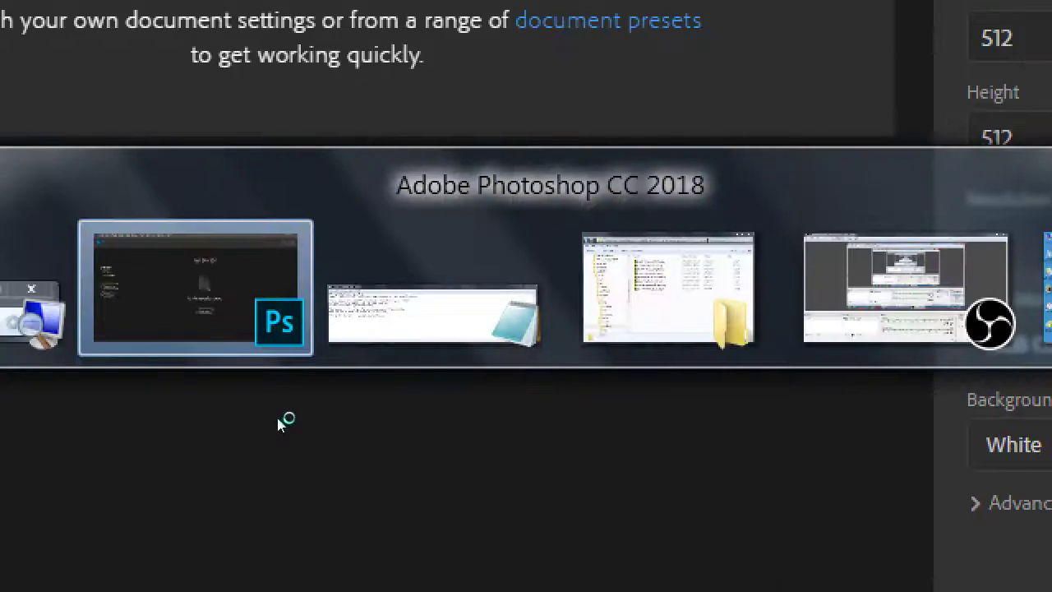
pyautogui.click(447, 316)
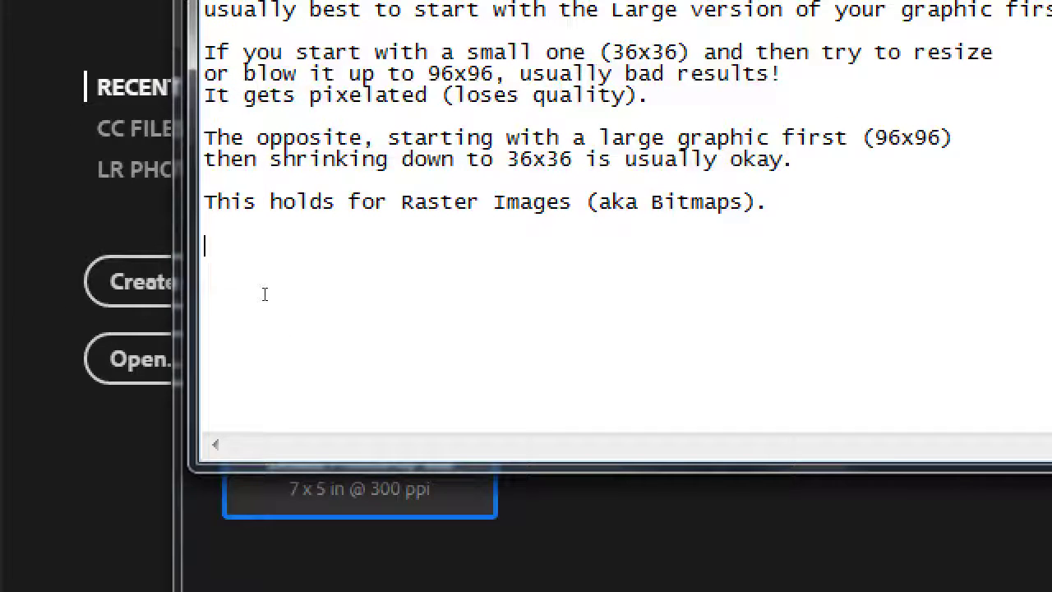
pyautogui.write('In PS: ')
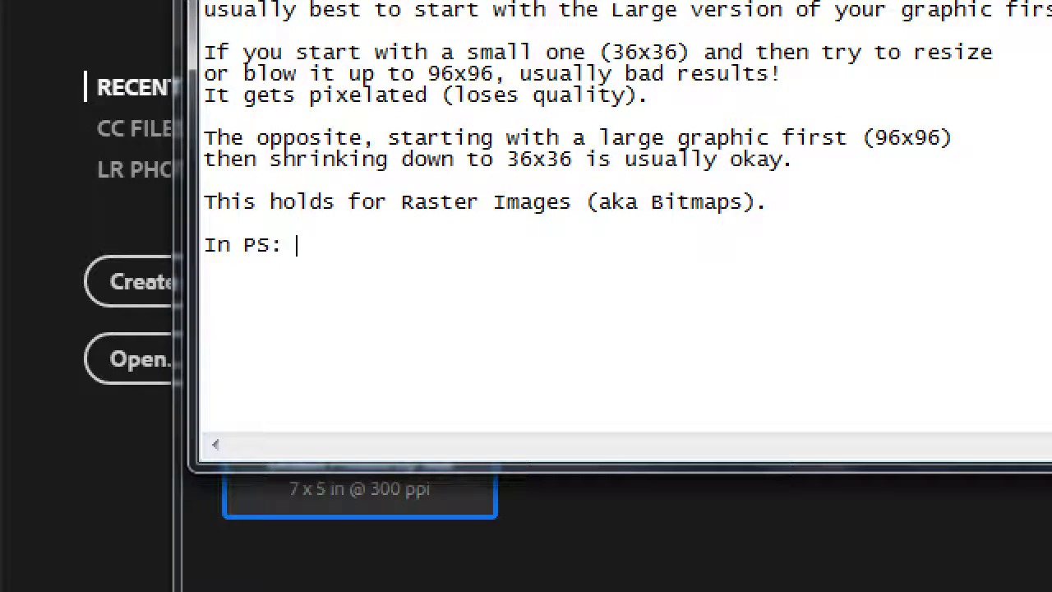
pyautogui.write('start with')
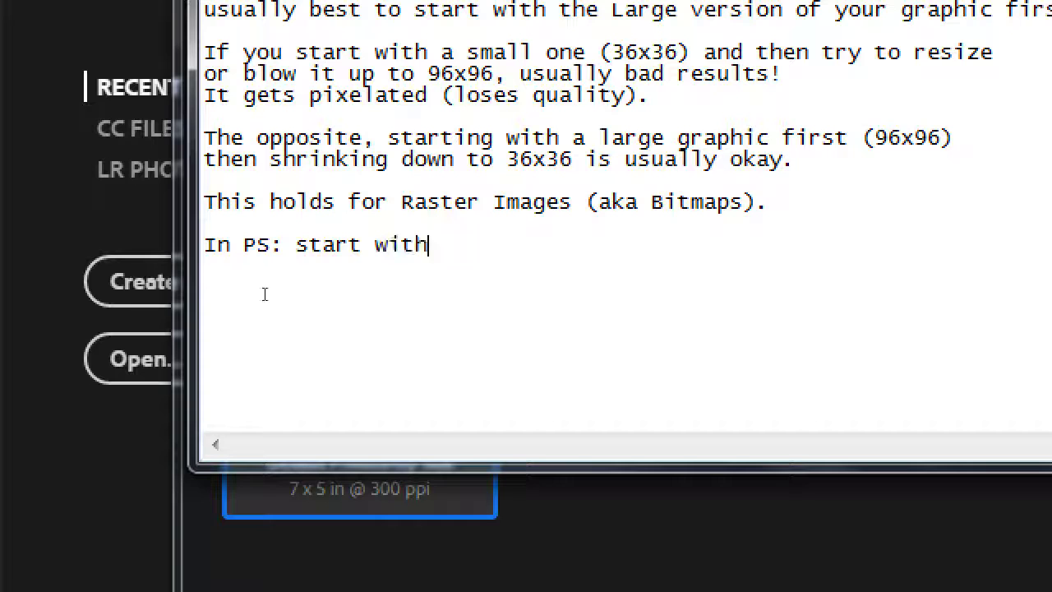
pyautogui.write(' 512x')
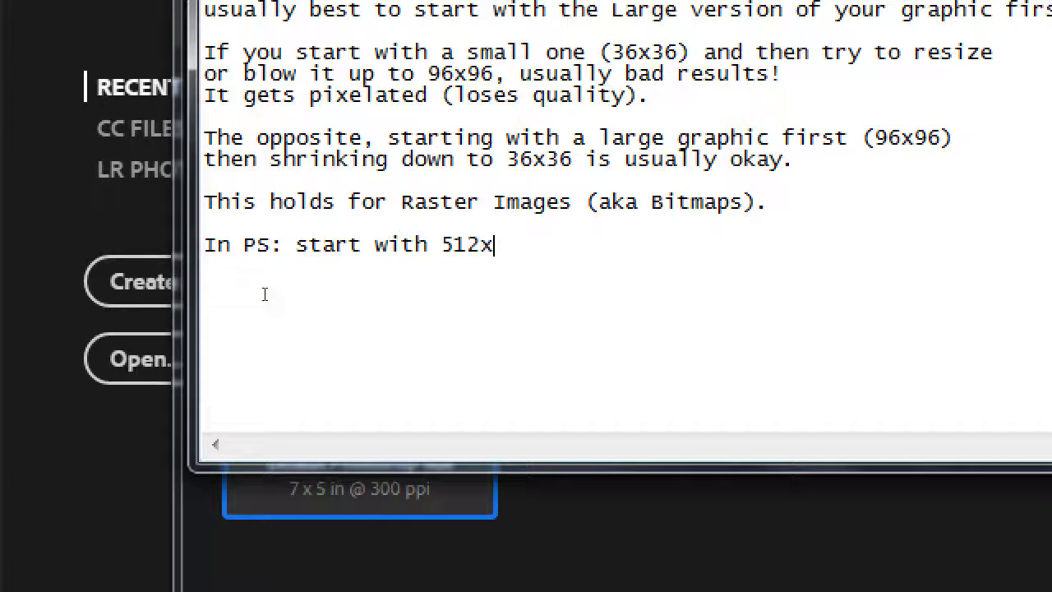
pyautogui.write('512 pi')
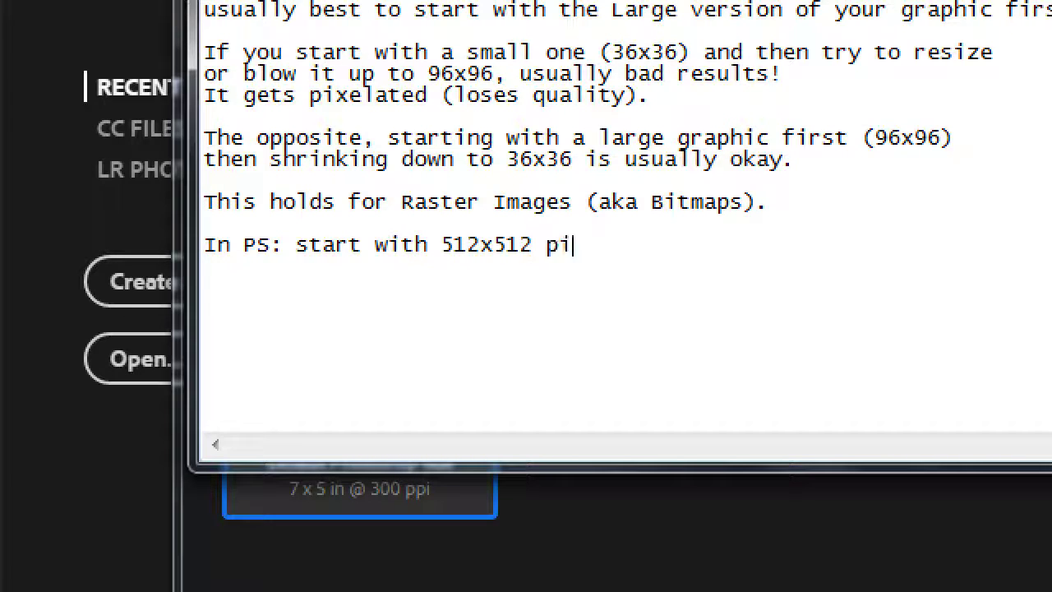
pyautogui.write('xels, re')
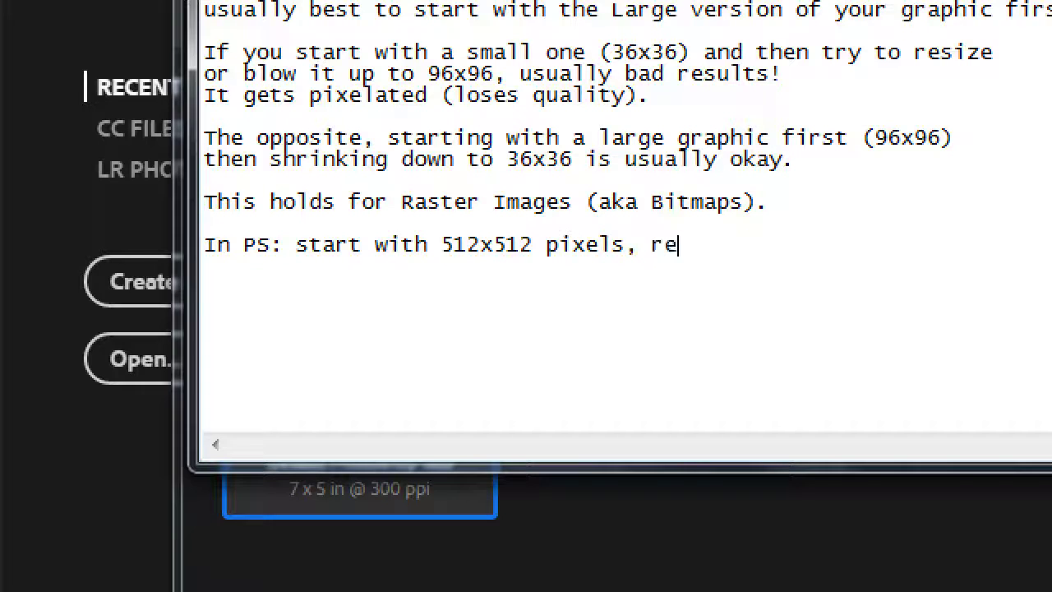
pyautogui.write('solution 7')
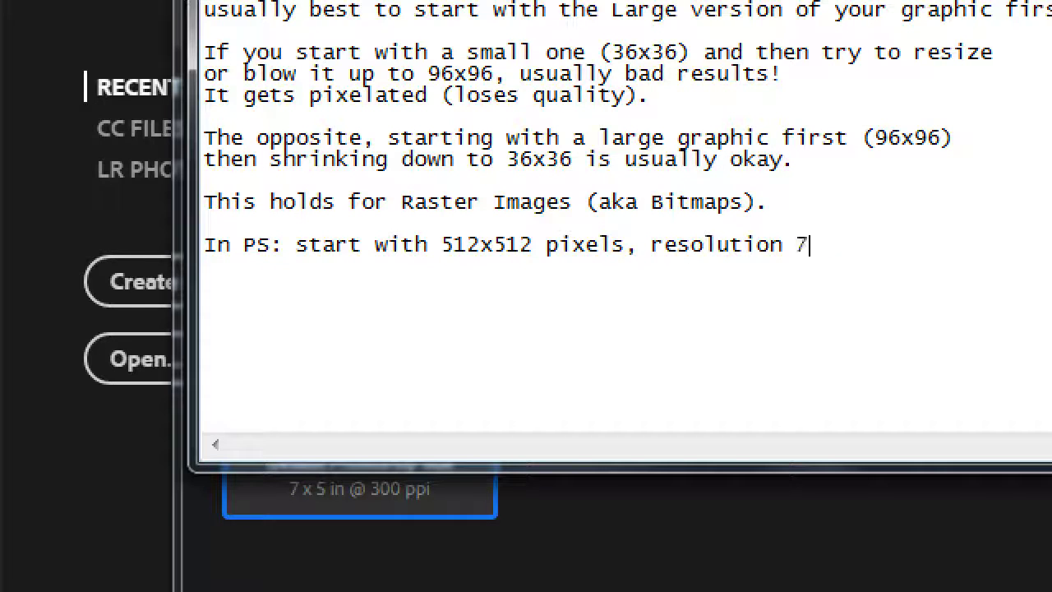
pyautogui.write('2.')
# Check the 'resolution 72' wording at the line's end, then return to Photoshop's settings
pyautogui.press('Left')
pyautogui.hotkey('ctrl', 'shift', 'Left')
pyautogui.hotkey('ctrl', 'shift', 'Left')
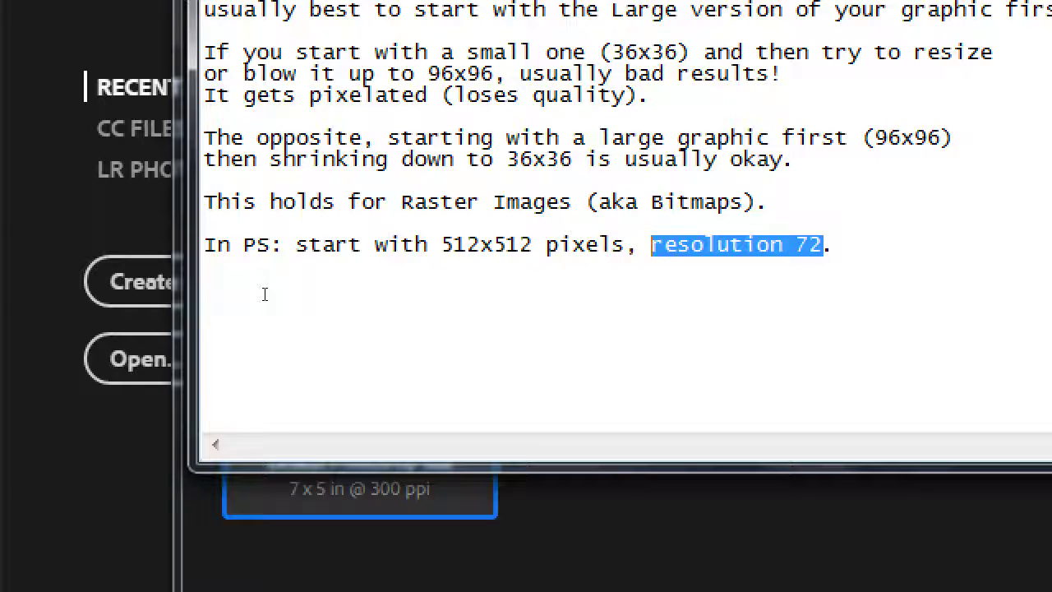
pyautogui.press('Left')
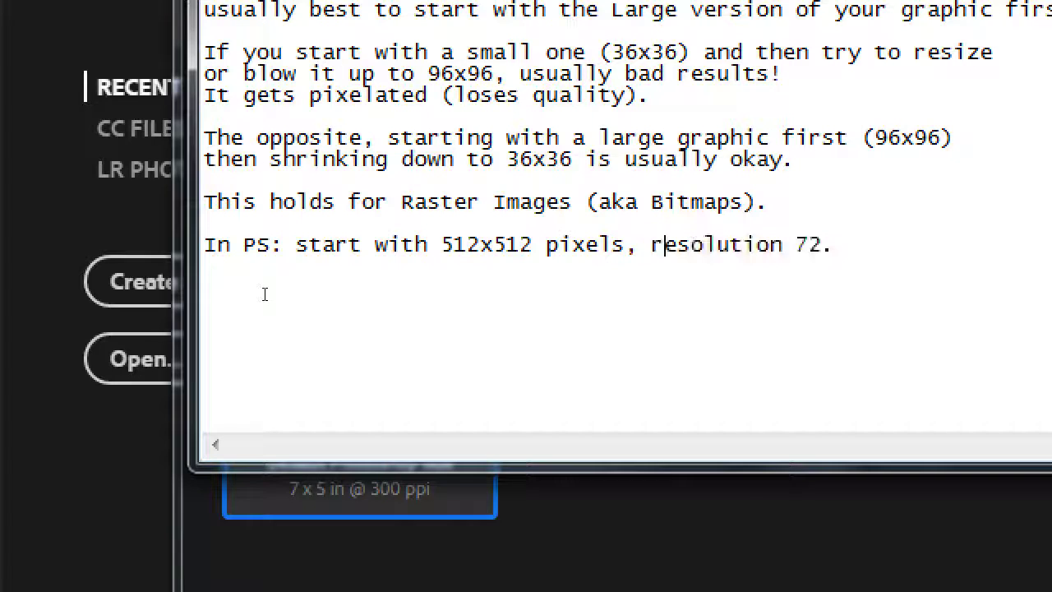
pyautogui.press('End')
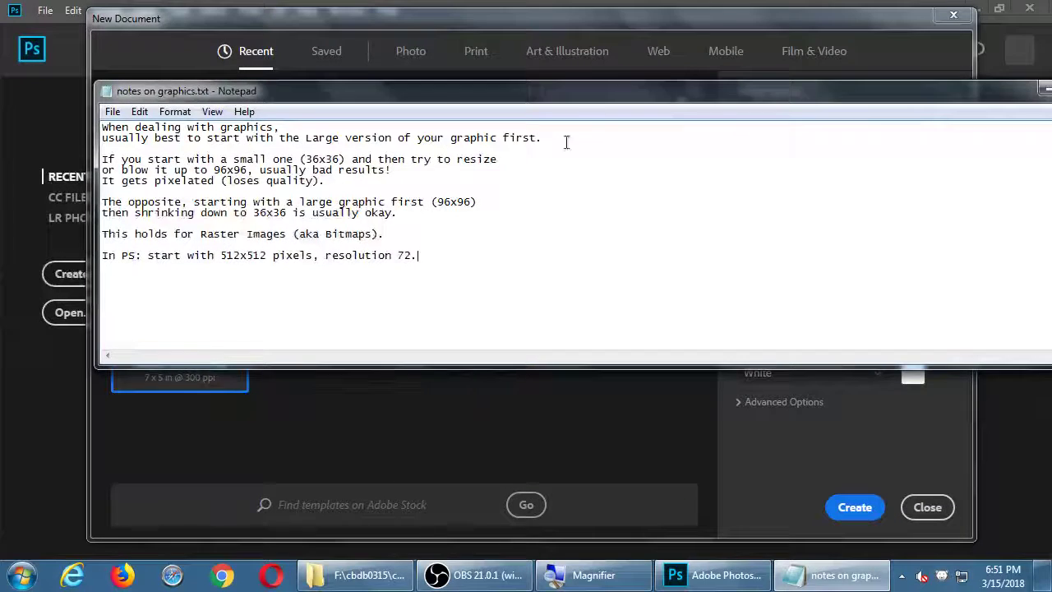
pyautogui.click(651, 27)
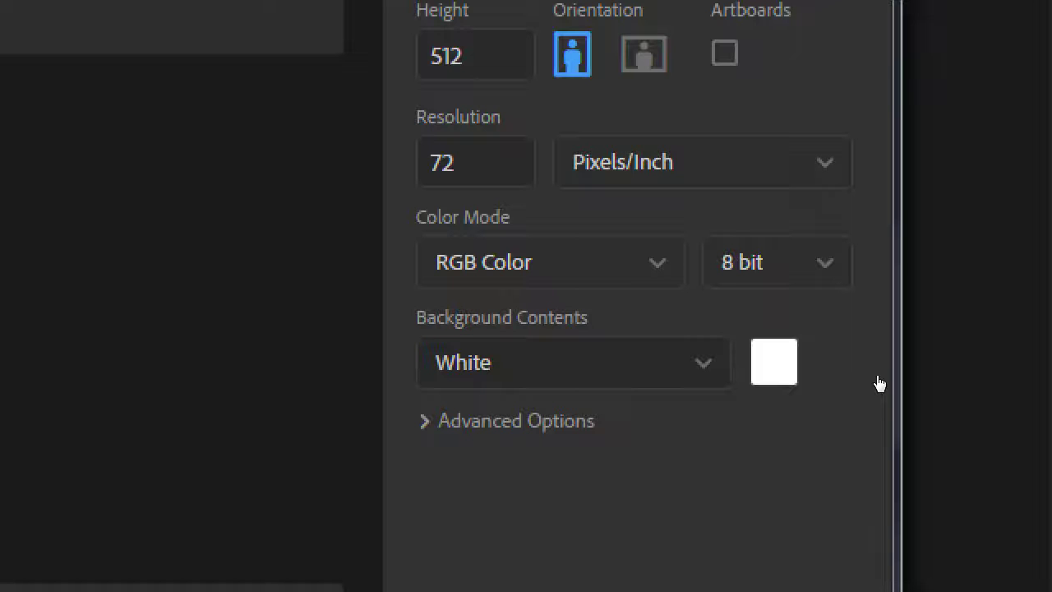
# Explore the Background Contents choices and colour picker, leaving the background White
pyautogui.press('space')
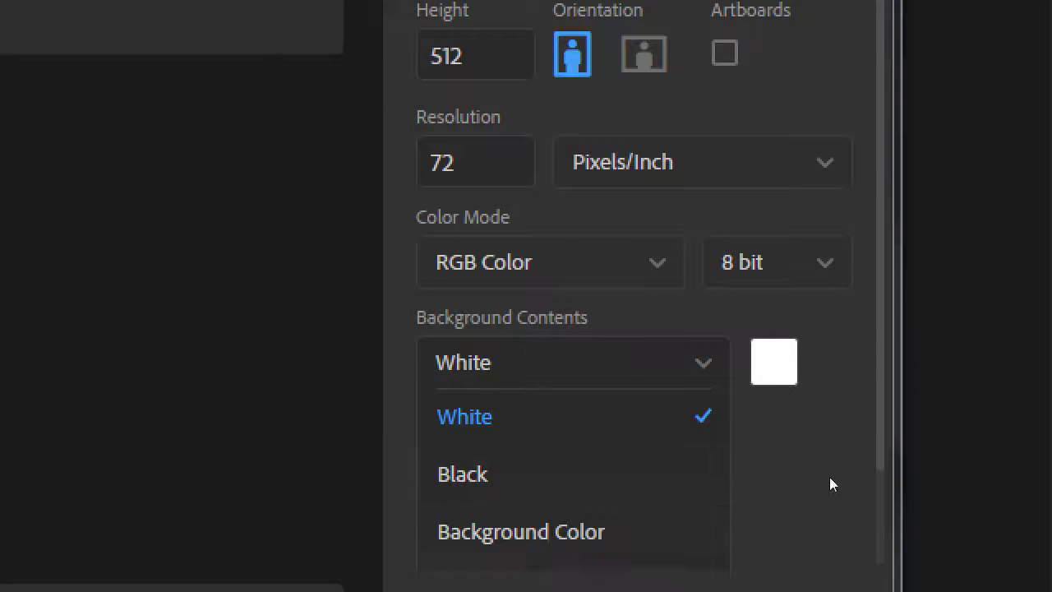
pyautogui.press('Return')
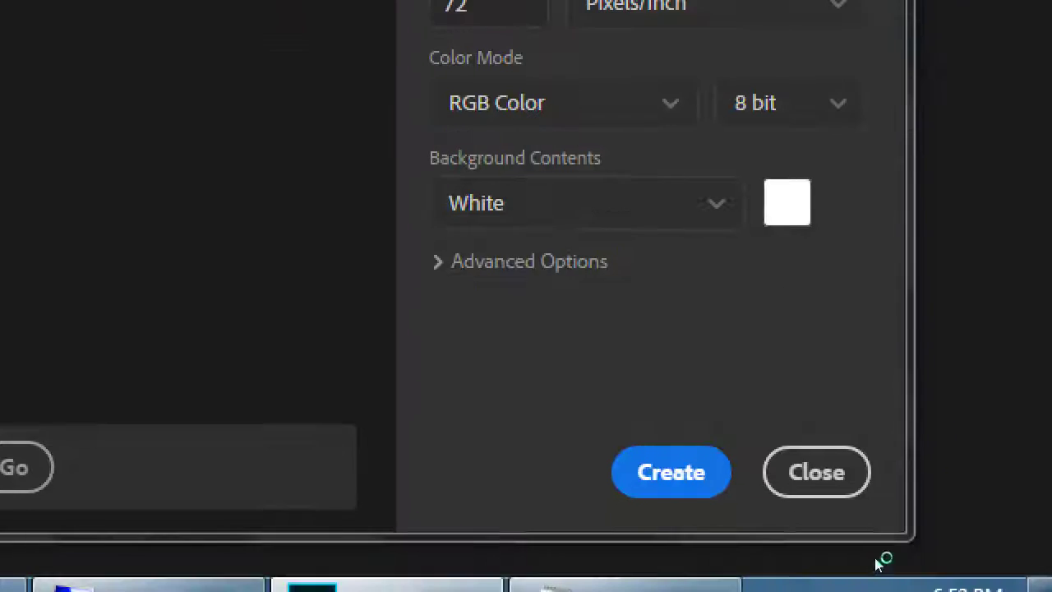
pyautogui.click(787, 202)
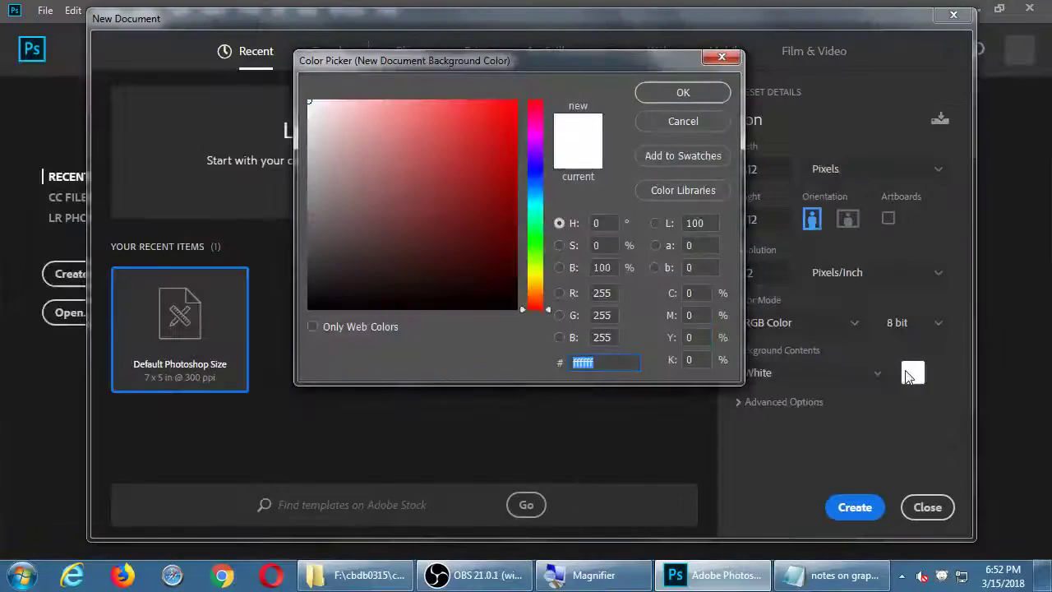
pyautogui.press('Return')
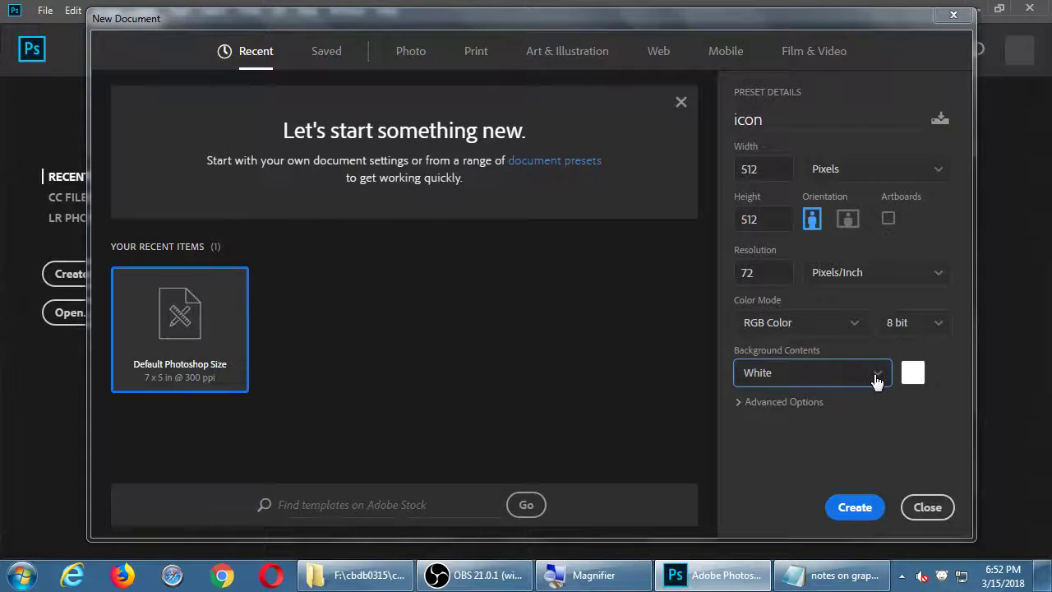
pyautogui.click(877, 375)
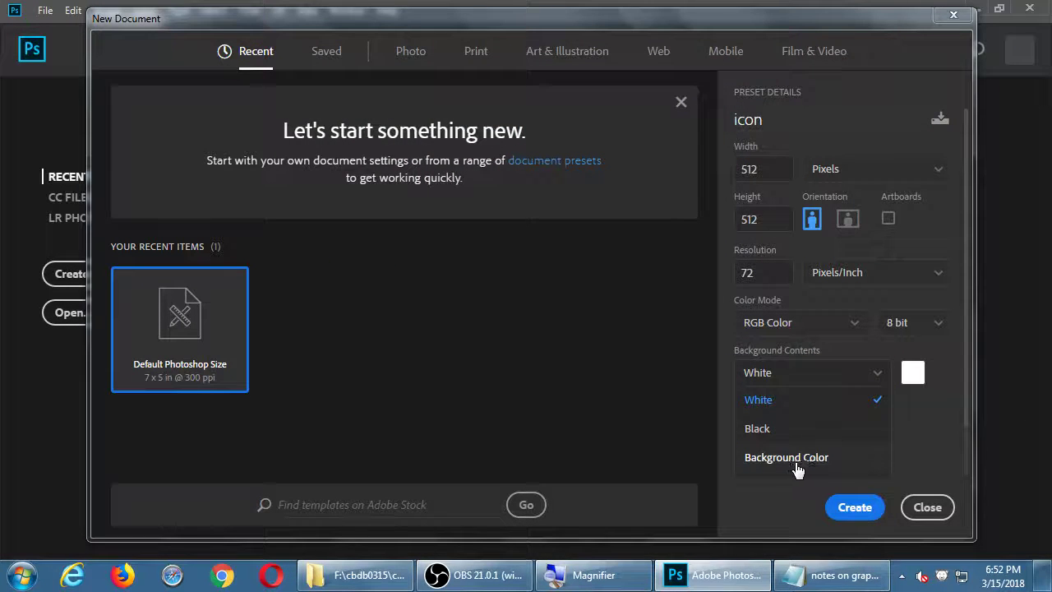
pyautogui.click(938, 433)
# Expand Advanced Options and set Background Contents to Transparent, then switch to Notepad
pyautogui.click(792, 402)
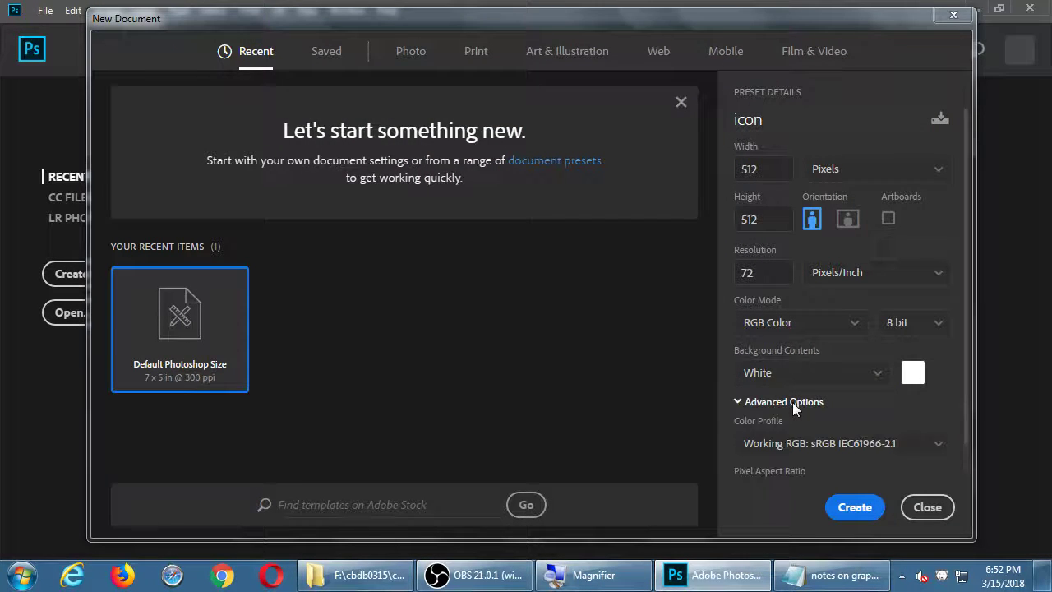
pyautogui.moveTo(966, 382); pyautogui.dragTo(947, 460)
pyautogui.moveTo(963, 329); pyautogui.dragTo(953, 422)
pyautogui.click(875, 345)
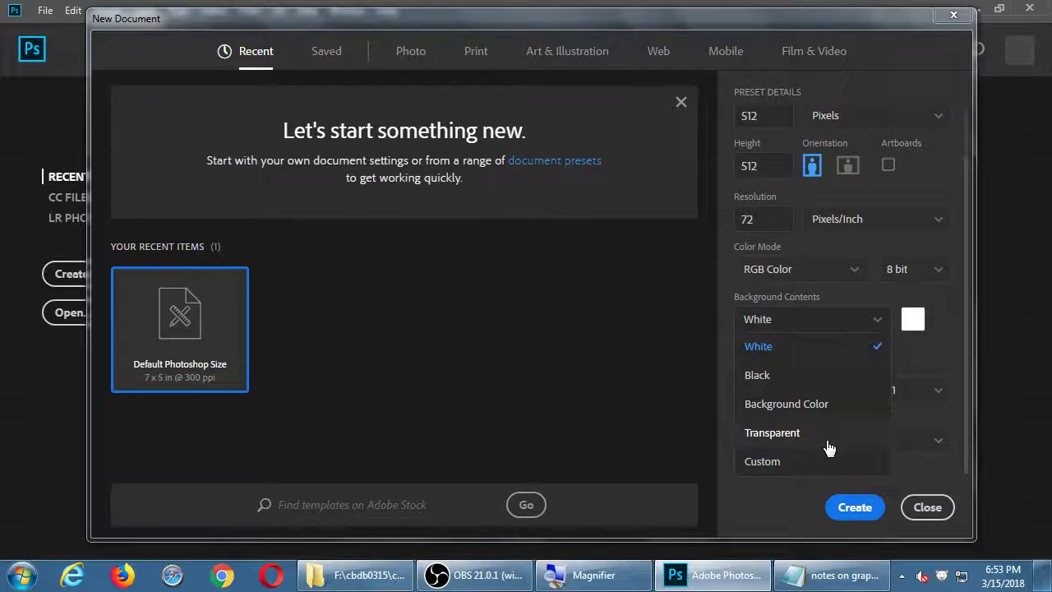
pyautogui.click(827, 442)
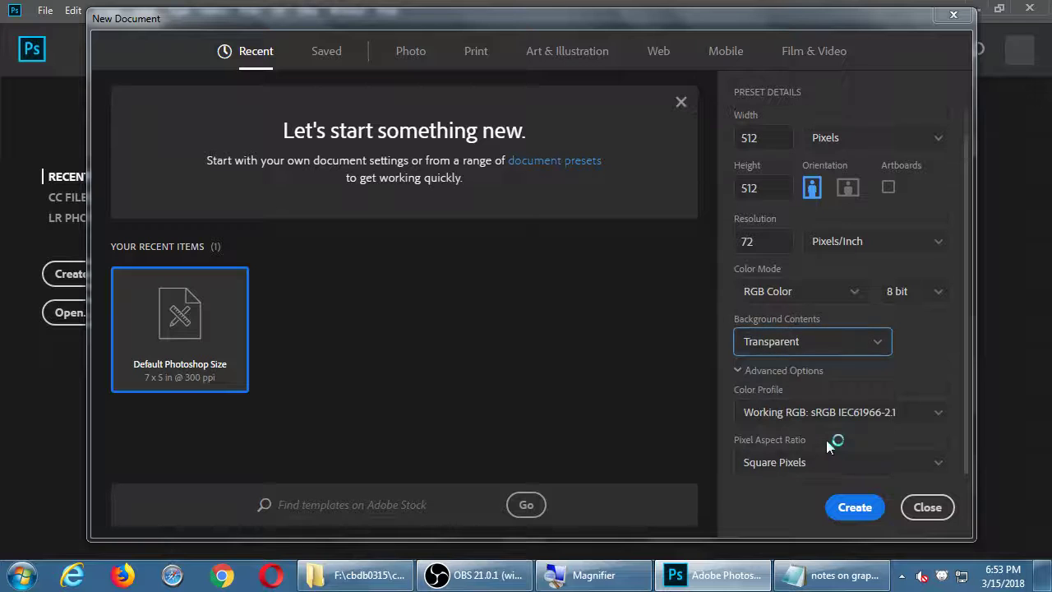
pyautogui.click(791, 571)
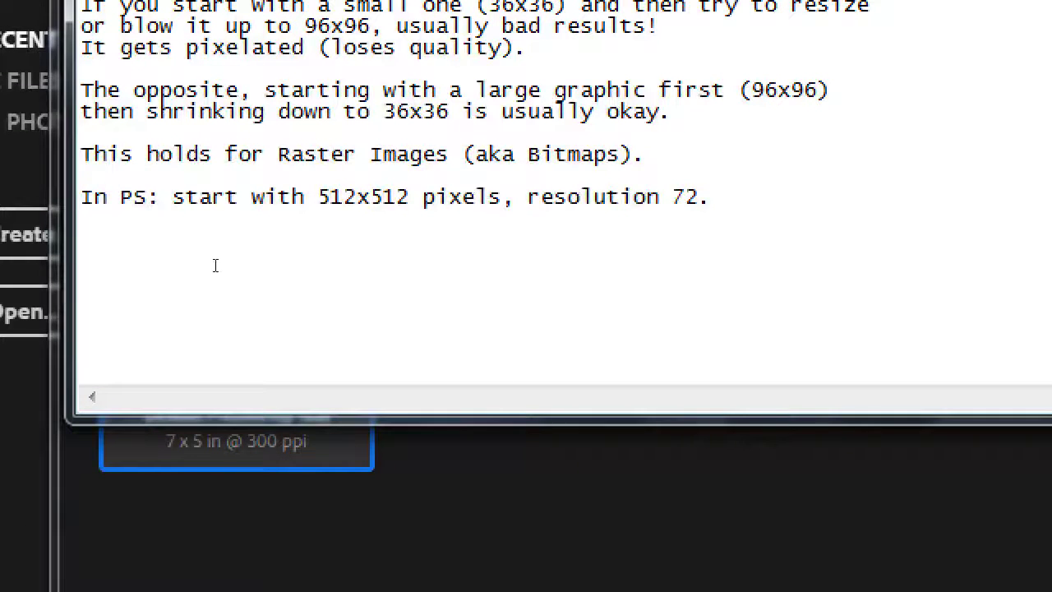
# End the note with 'resolution 72 and Background TRANSPARENT' and go back to Photoshop
pyautogui.press('BackSpace')
pyautogui.press('BackSpace')
pyautogui.write('2 a')
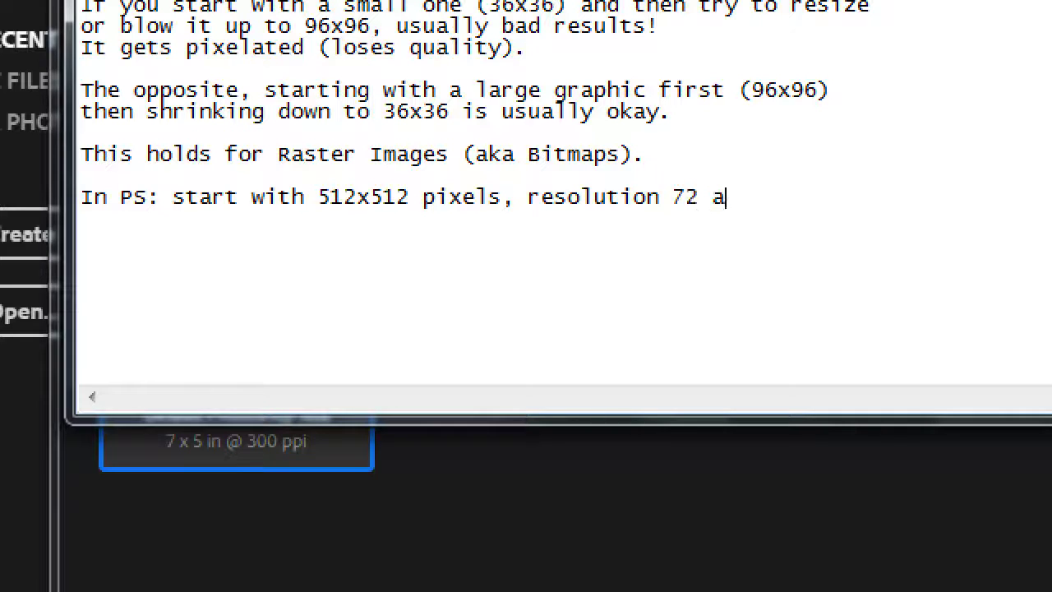
pyautogui.write('nd Background TRANSPAR')
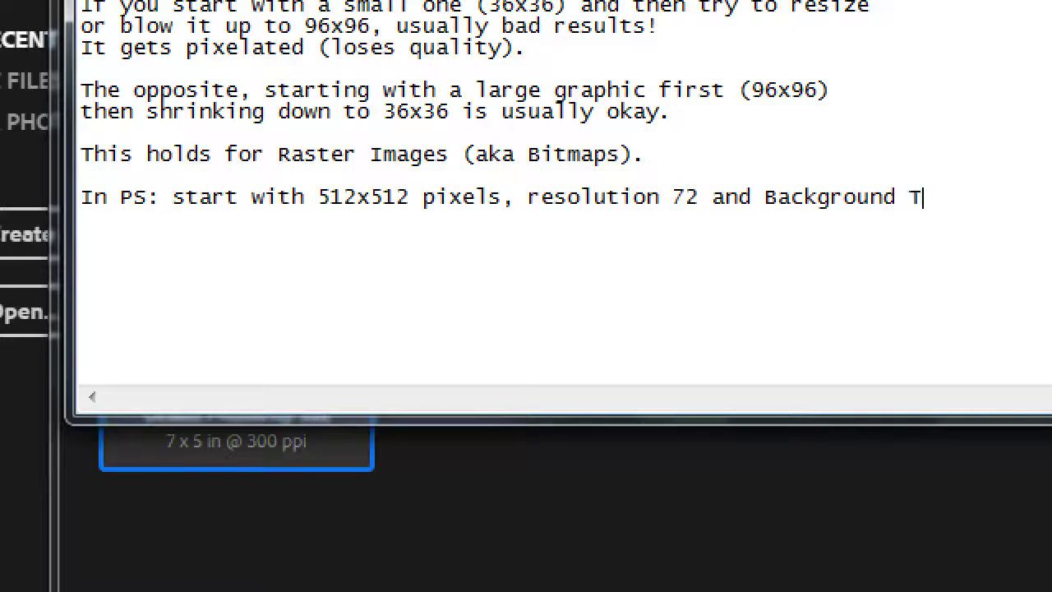
pyautogui.write('ENT')
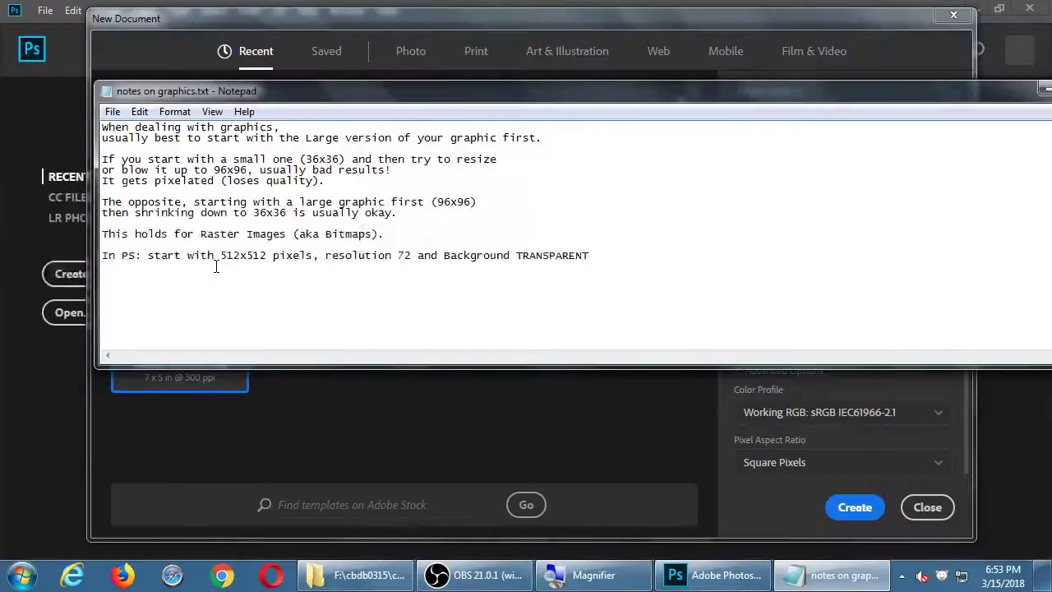
pyautogui.click(722, 28)
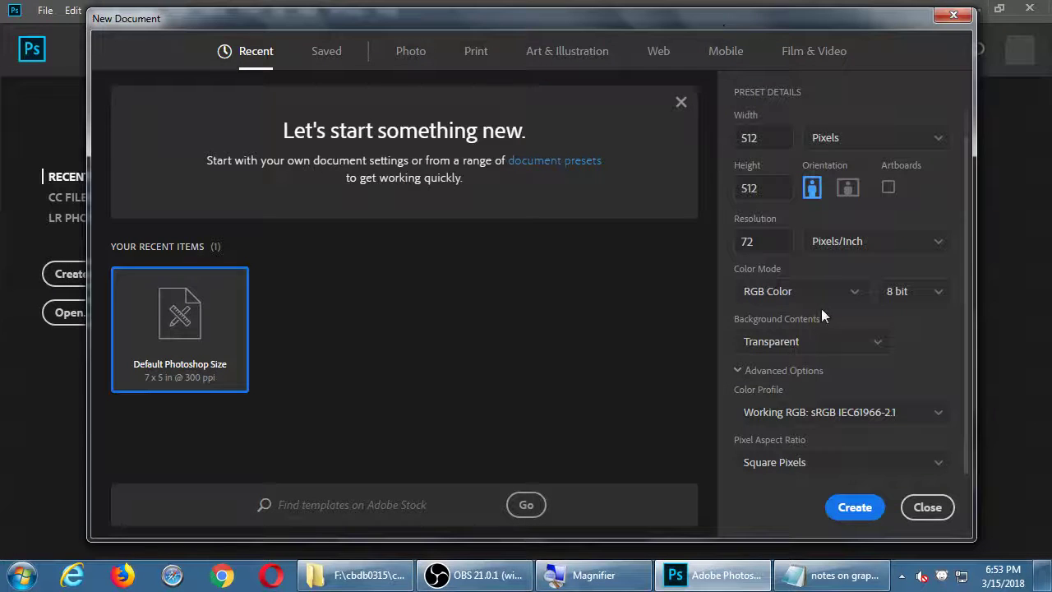
# Collapse Advanced Options and create the 512 × 512 transparent 'icon' document
pyautogui.click(761, 370)
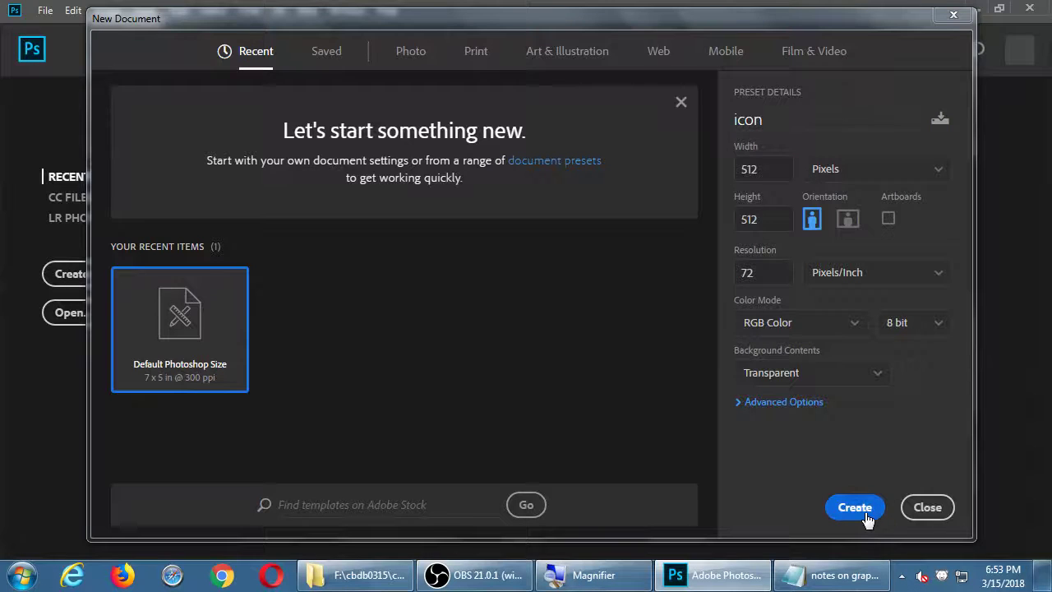
pyautogui.click(854, 508)
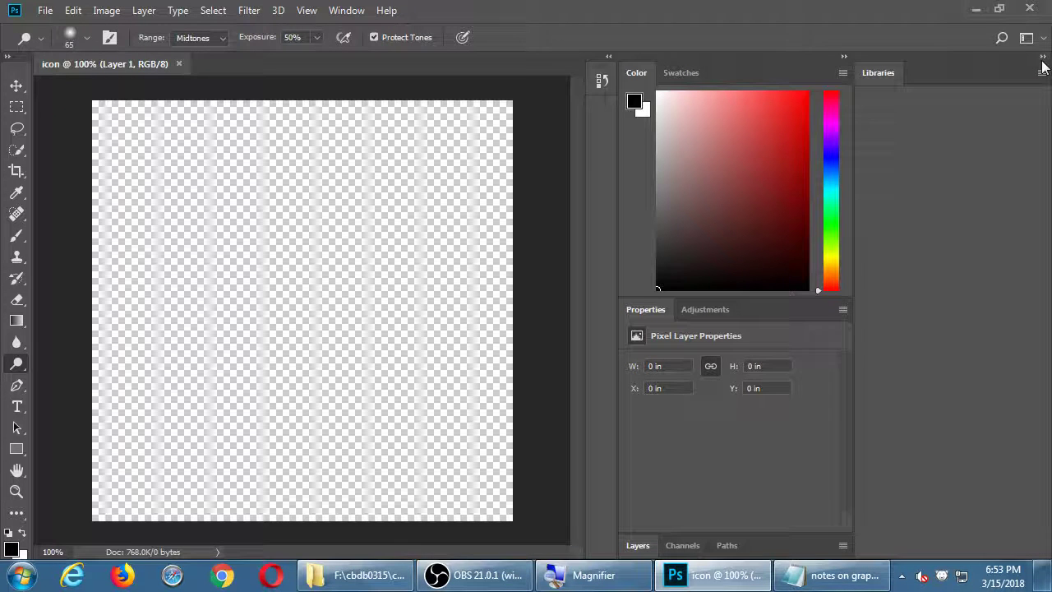
# Collapse the Libraries panel into a narrow icon strip and open the File menu
pyautogui.click(1042, 57)
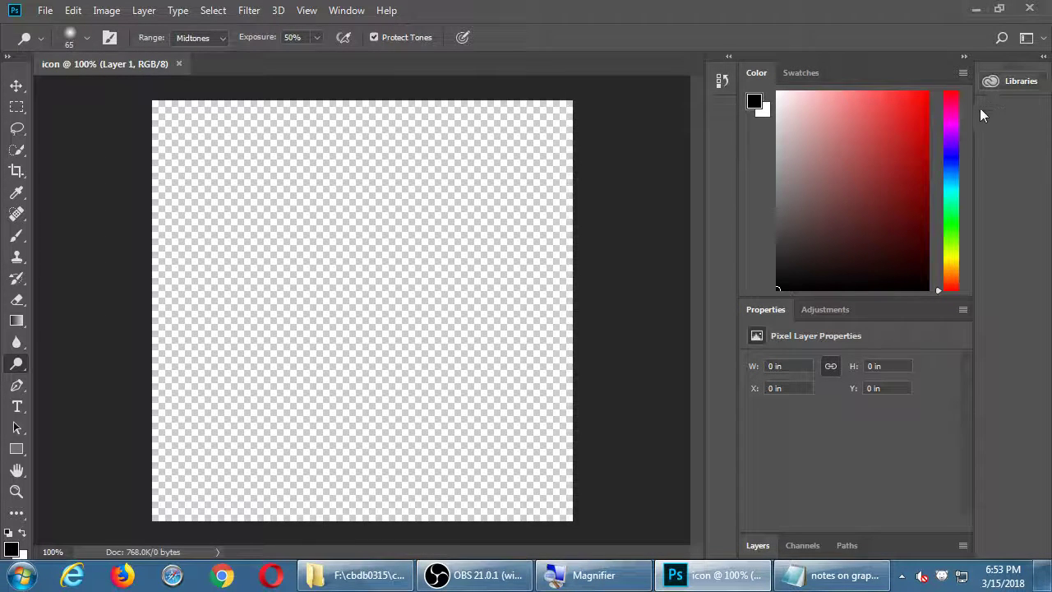
pyautogui.moveTo(978, 108); pyautogui.dragTo(1021, 107)
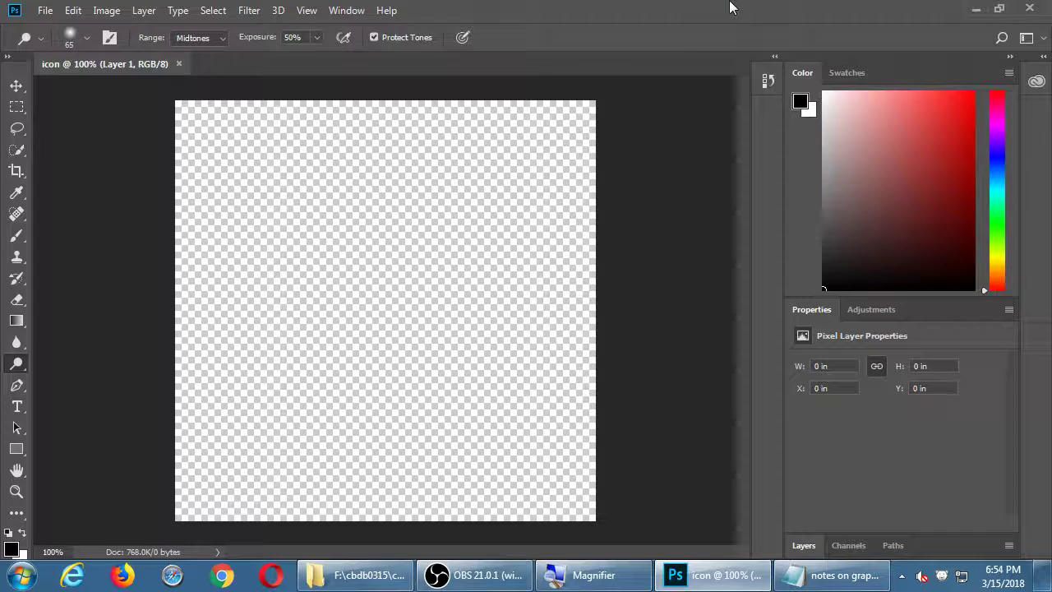
pyautogui.click(46, 10)
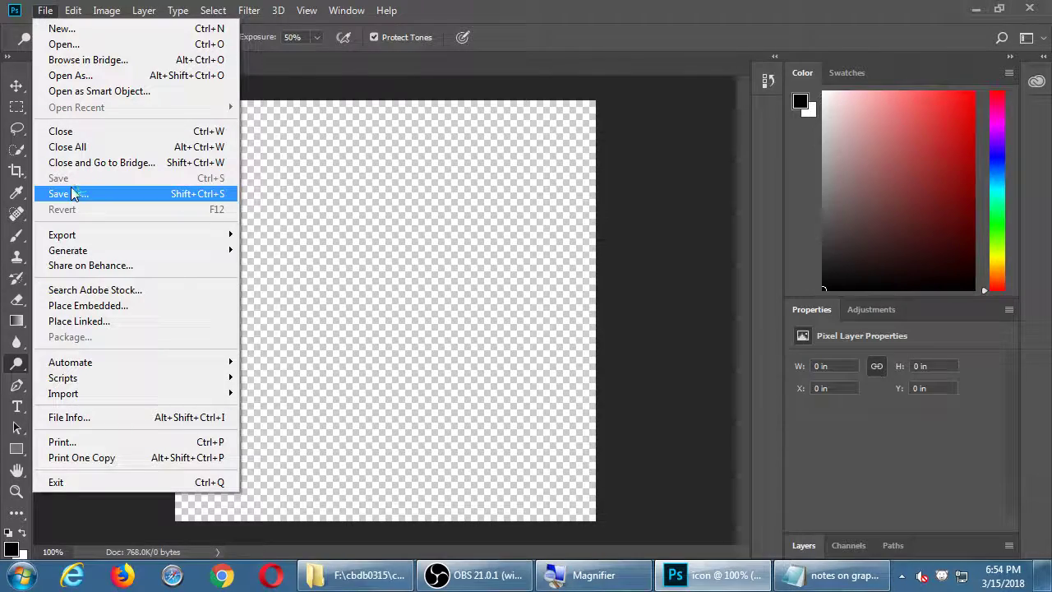
# Start saving the document as icon.psd and move up to Computer in the folder tree
pyautogui.press('super+plus')
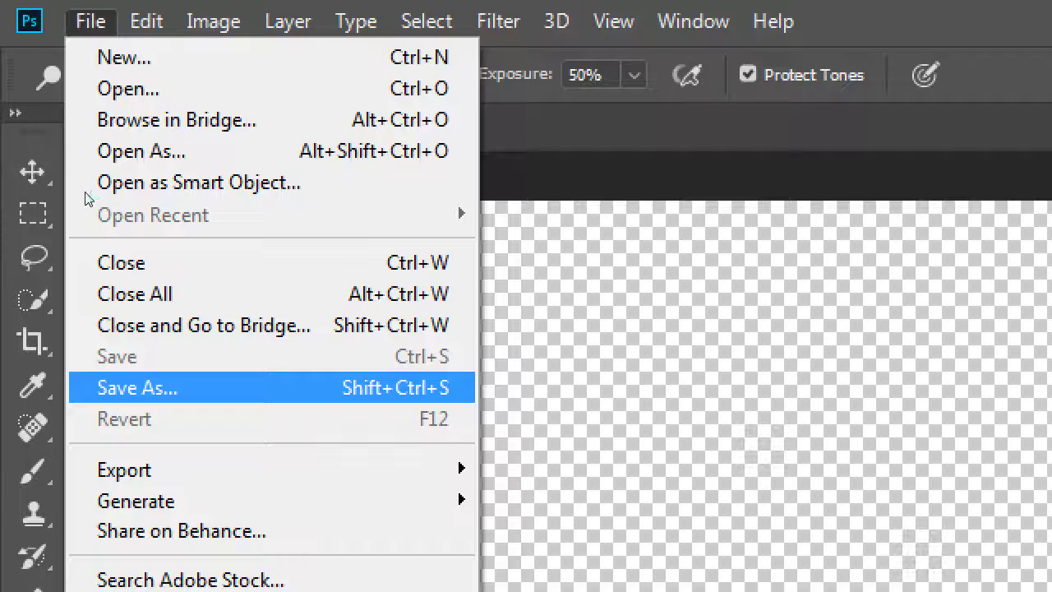
pyautogui.press('Return')
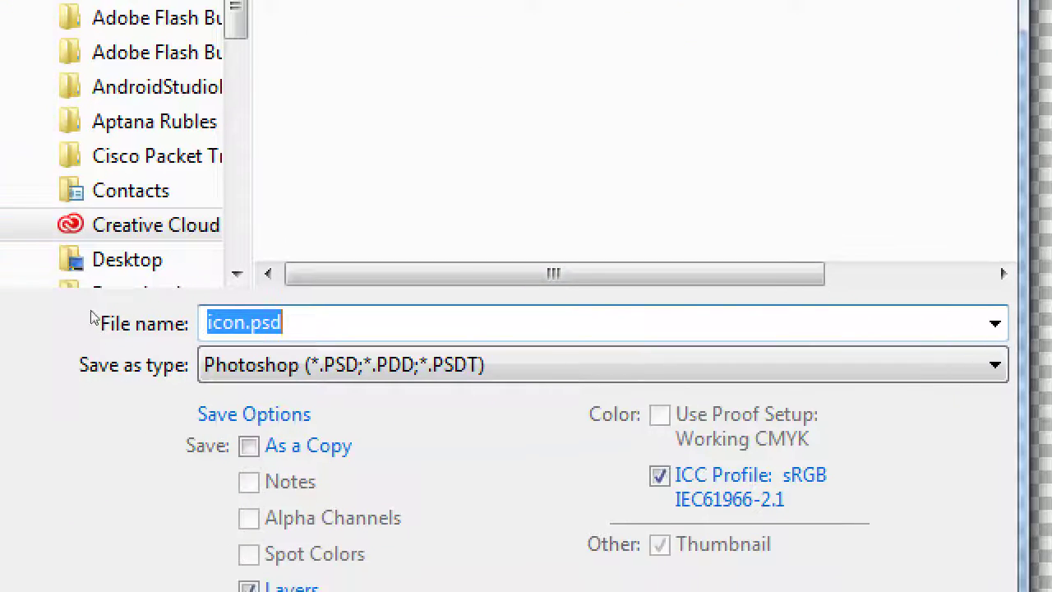
pyautogui.scroll(3, 50, 140)
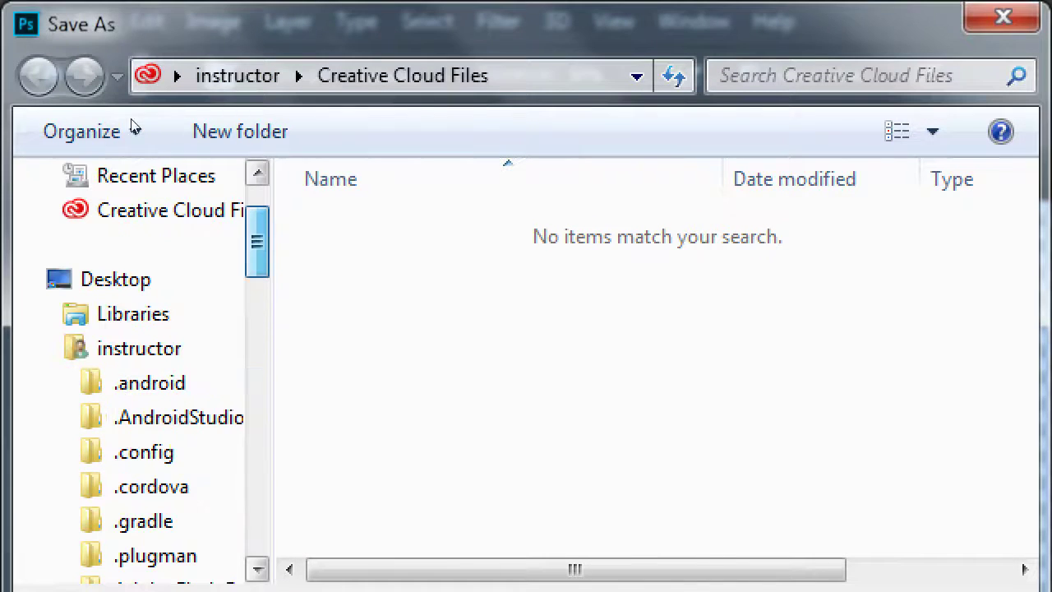
pyautogui.press('Left')
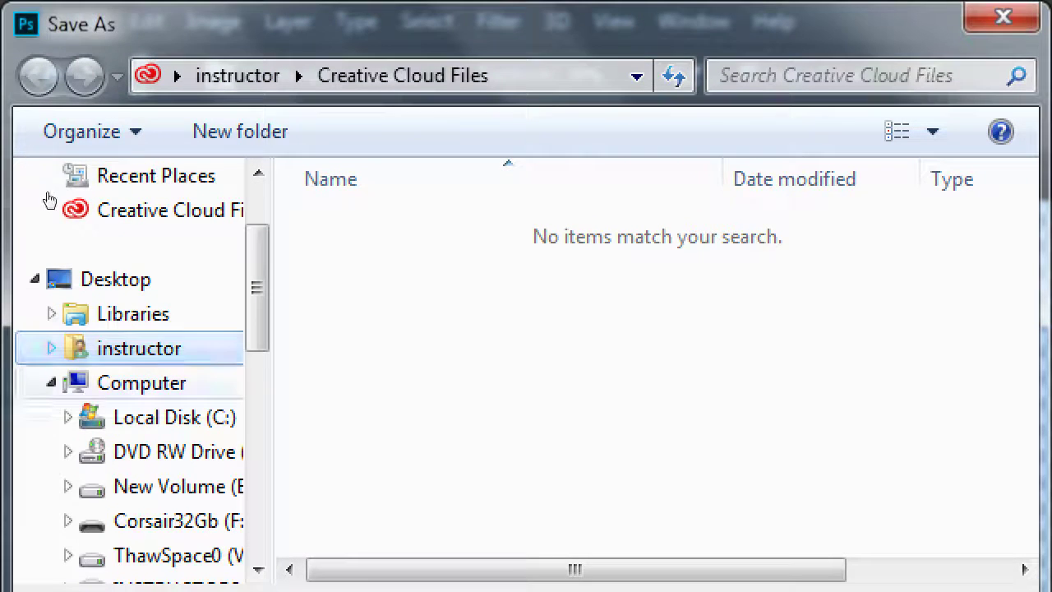
pyautogui.press('Down')
# Open the Corsair32Gb (F:) drive and its 2018-03 2MAD II 9236F folder
pyautogui.press('Tab')
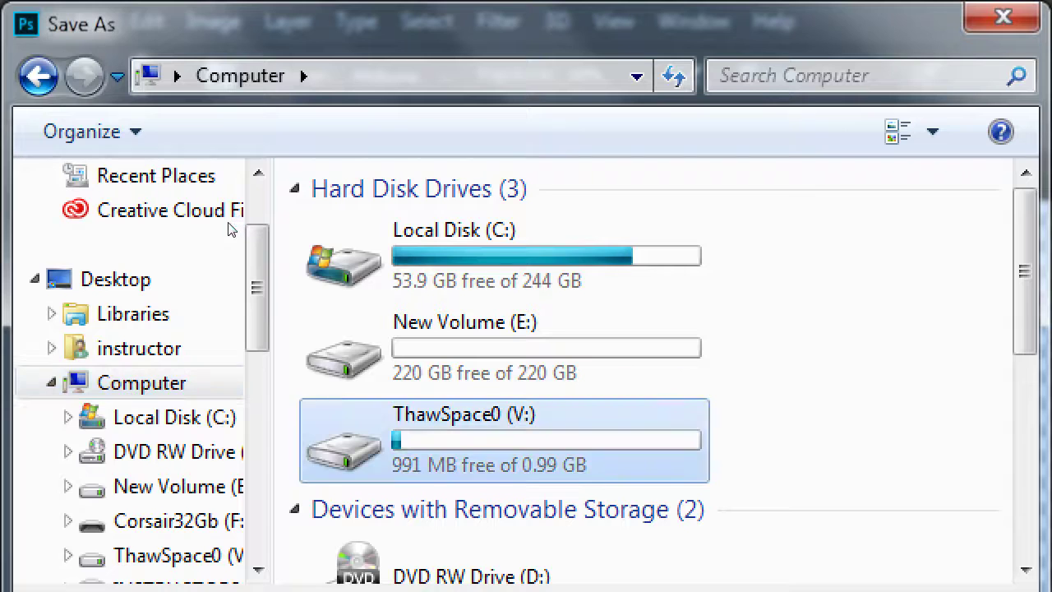
pyautogui.scroll(-2, 230, 230)
pyautogui.press('Down')
pyautogui.press('Down')
pyautogui.press('Return')
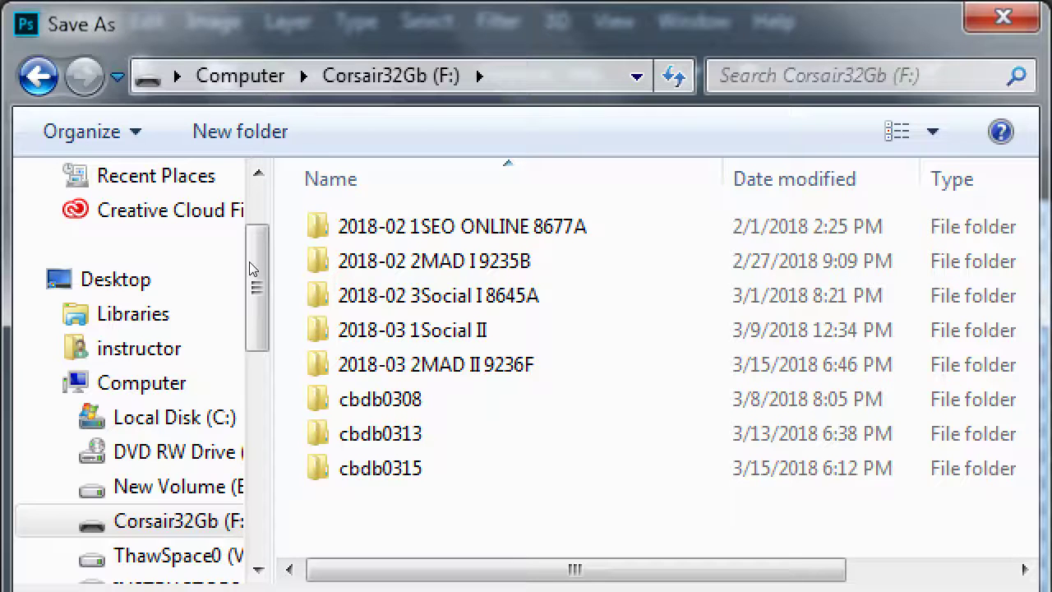
pyautogui.doubleClick(361, 364)
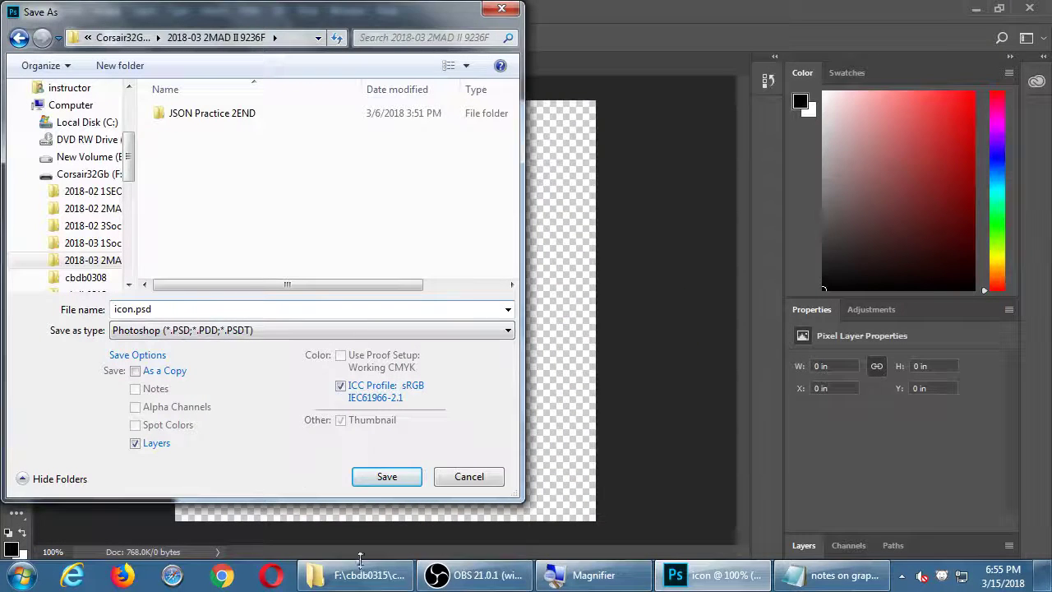
# Save the document as icon.psd in the 2018-03 2MAD II 9236F folder
pyautogui.click(366, 575)
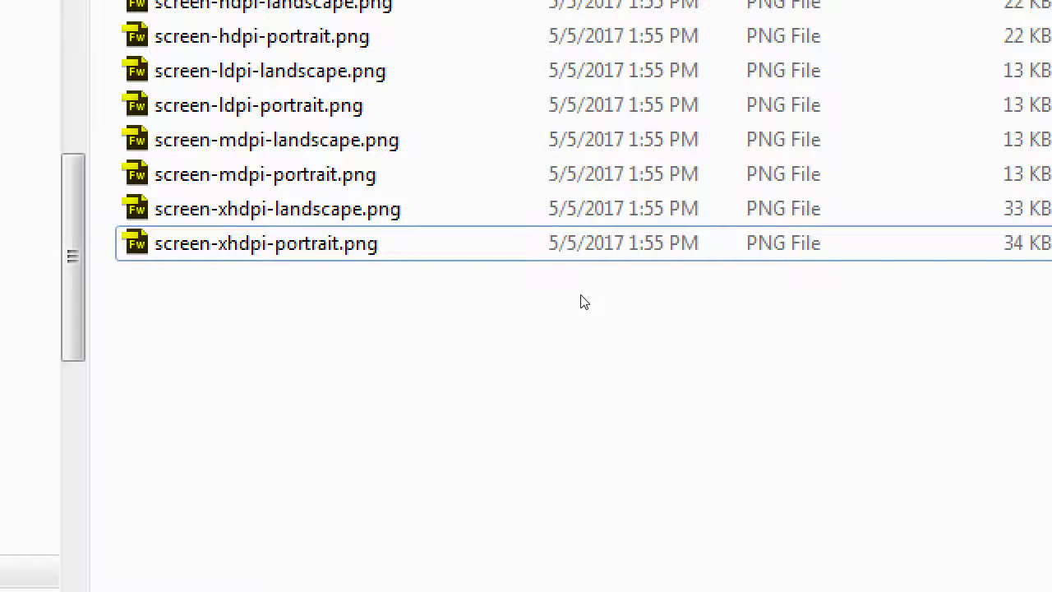
pyautogui.hotkey('ctrl', 'shift', 's')
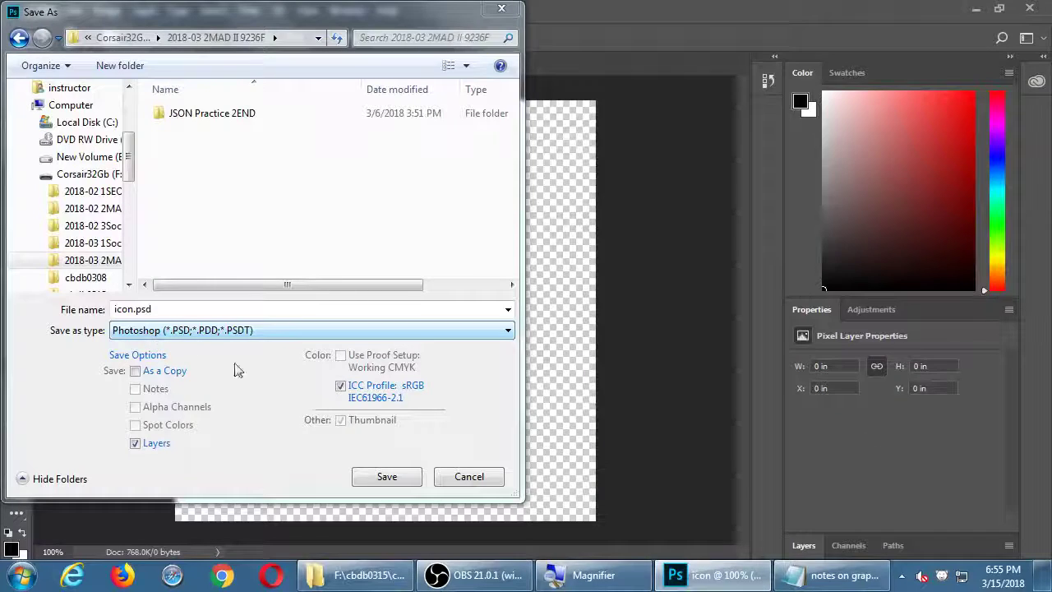
pyautogui.click(375, 479)
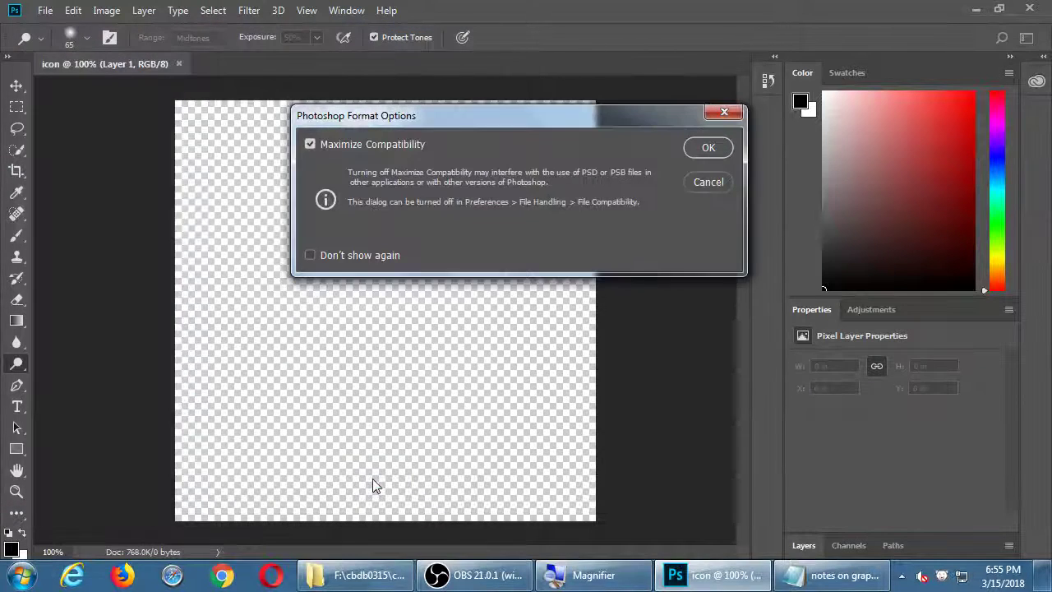
# Accept the Photoshop Format Options with Maximize Compatibility left checked
pyautogui.moveTo(484, 120); pyautogui.dragTo(355, 127)
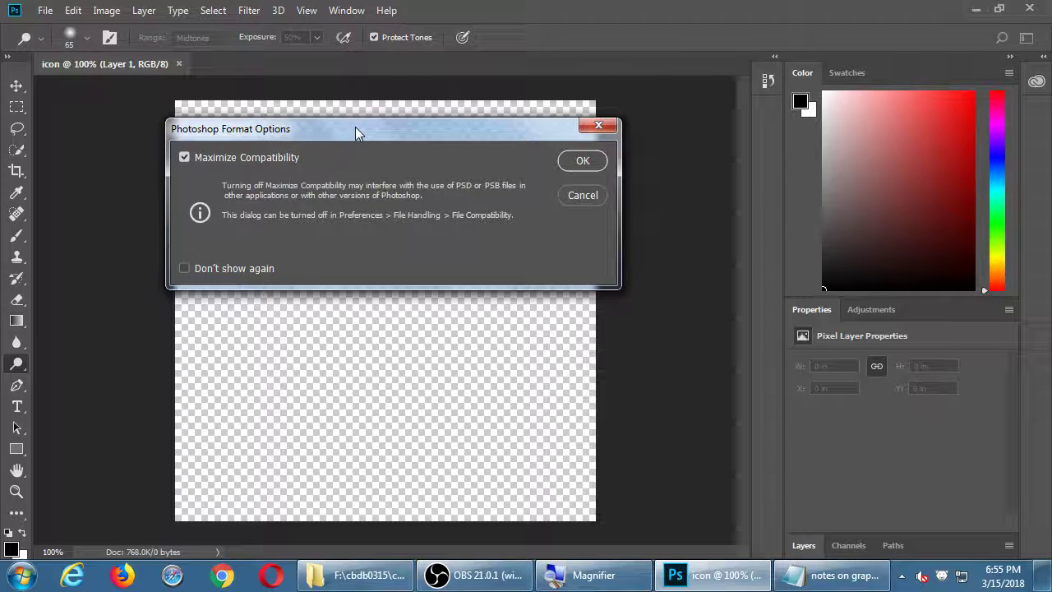
pyautogui.click(579, 162)
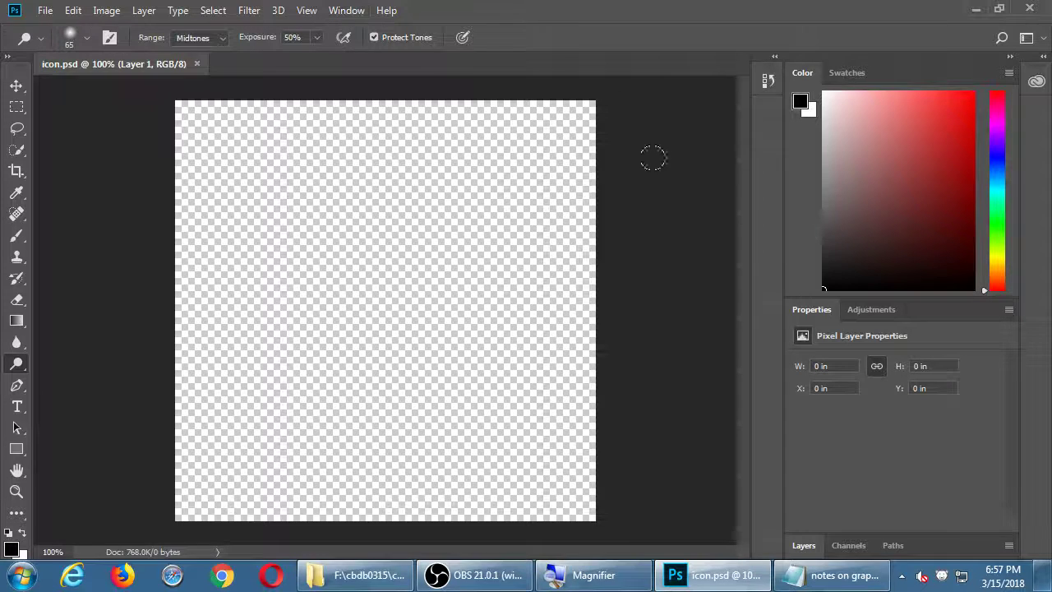
# Show the Layers panel, collapse the Color panel, and switch to the Brush tool
pyautogui.click(350, 10)
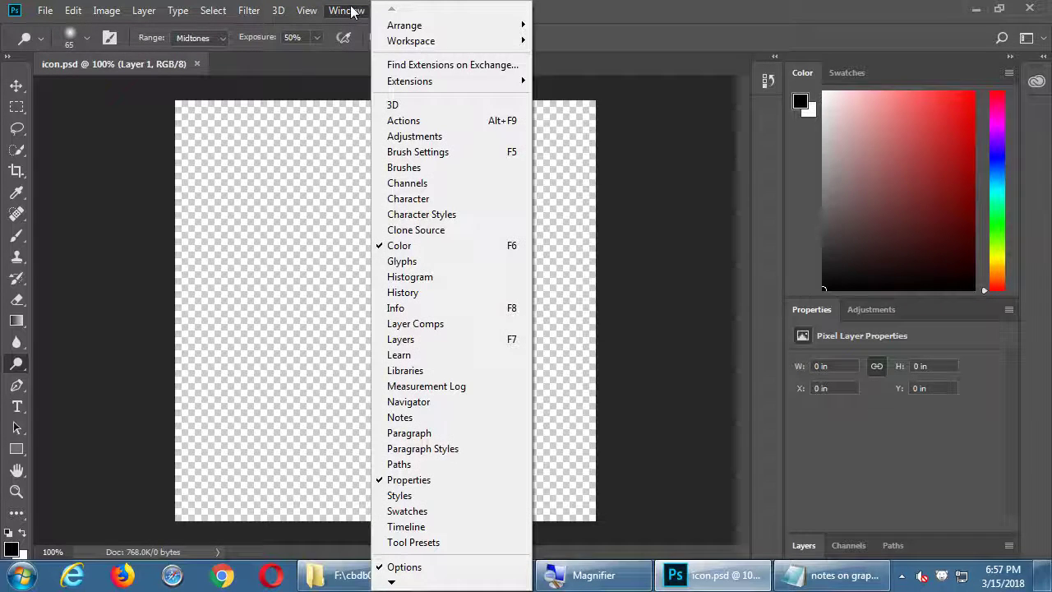
pyautogui.click(442, 340)
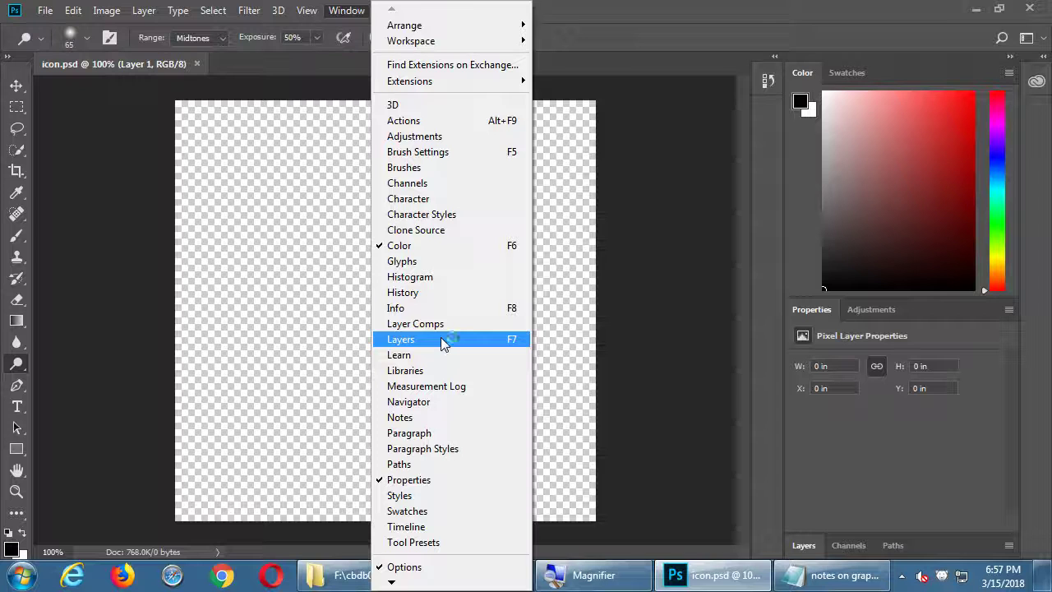
pyautogui.click(441, 339)
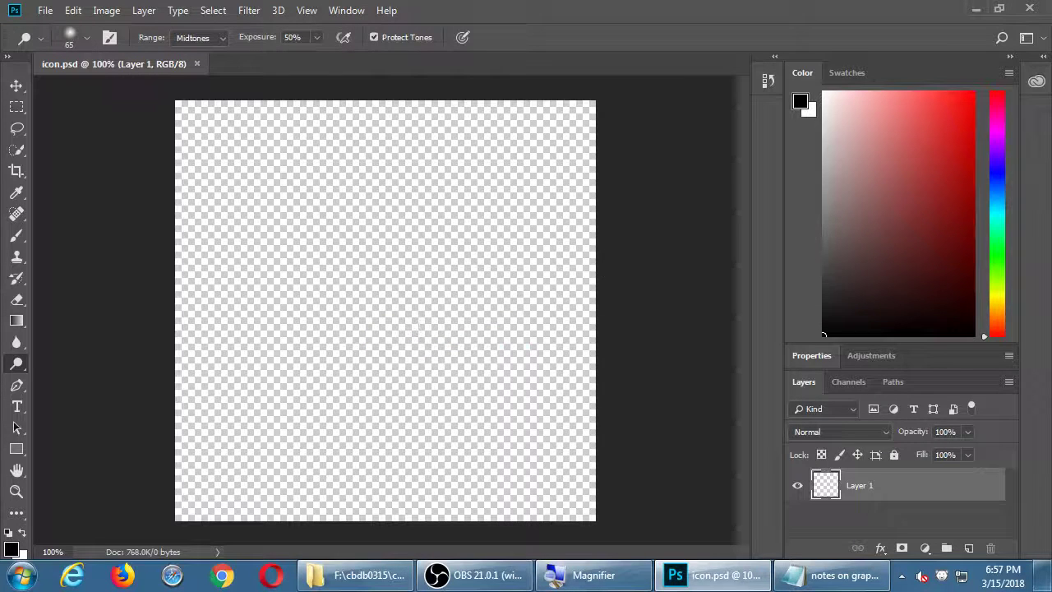
pyautogui.doubleClick(808, 74)
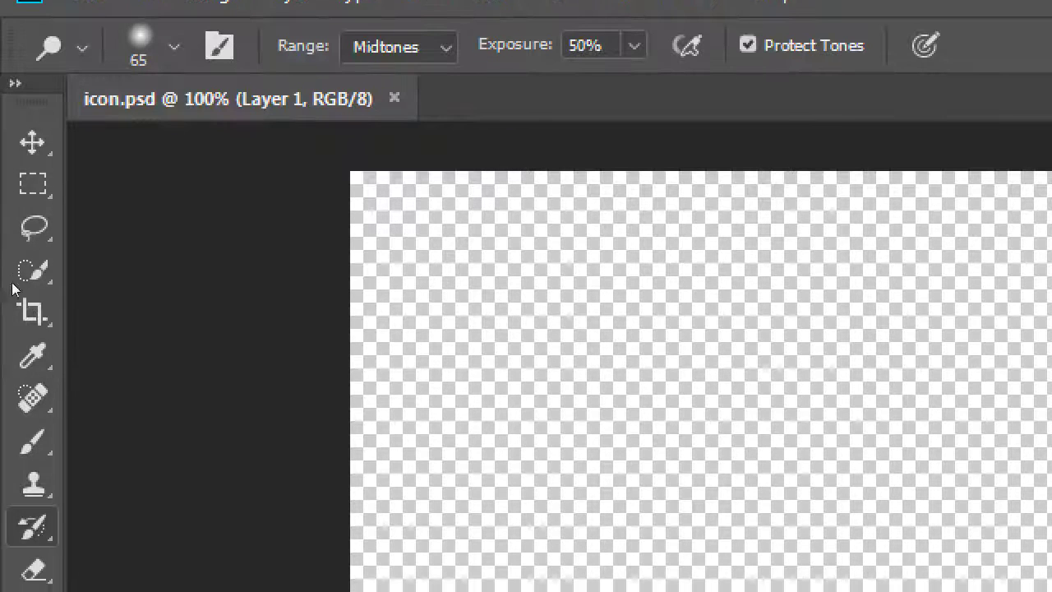
pyautogui.press('j')
pyautogui.press('b')
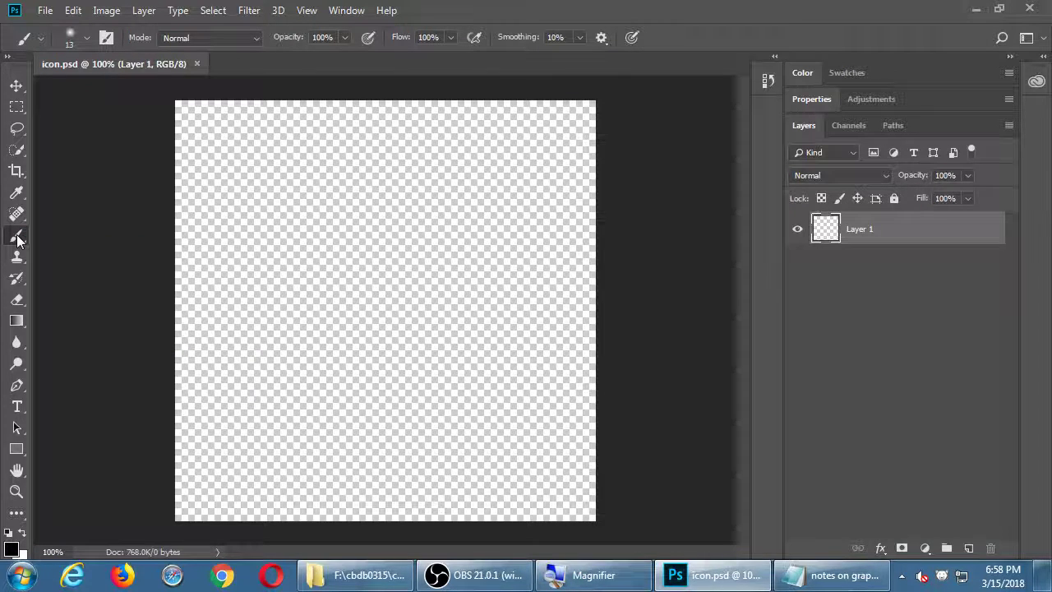
# Undo the black trial stroke and set the foreground colour to red #e92020
pyautogui.moveTo(296, 196)
pyautogui.mouseDown()
pyautogui.moveTo(433, 392)
pyautogui.moveTo(469, 482)
pyautogui.moveTo(461, 438)
pyautogui.mouseUp()
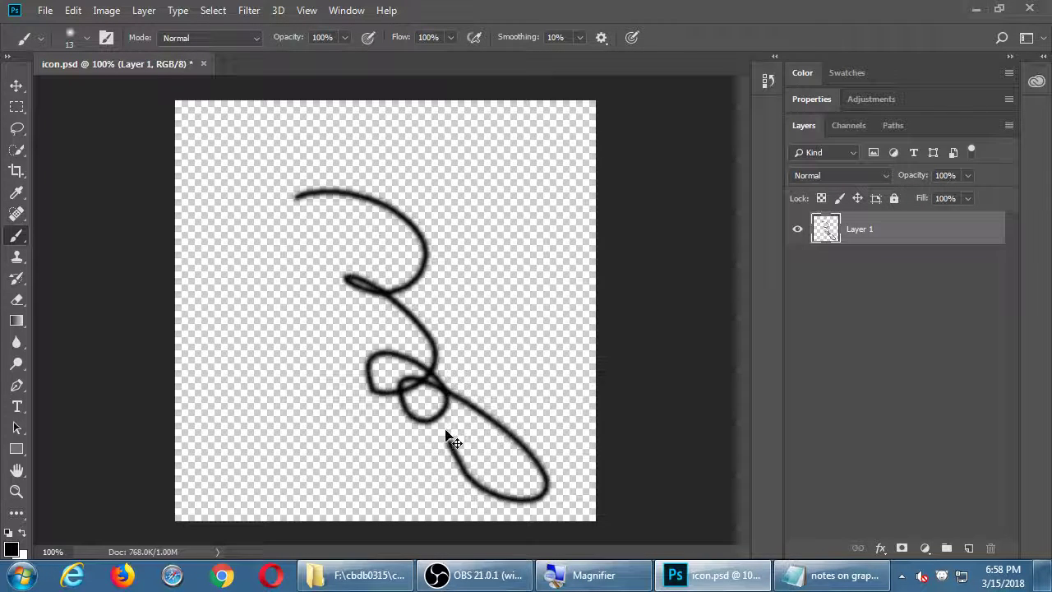
pyautogui.hotkey('ctrl', 'z')
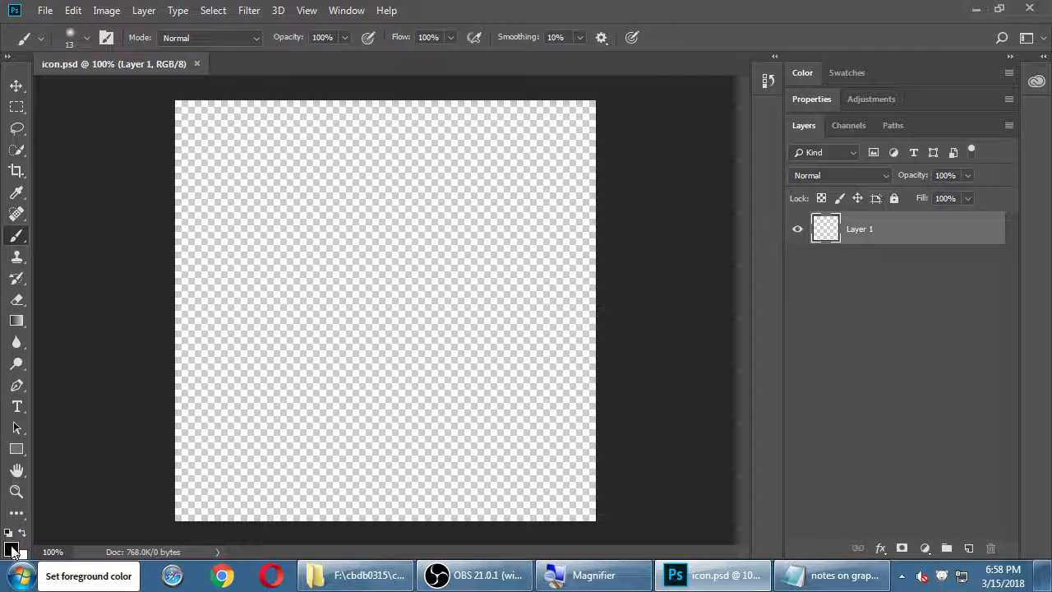
pyautogui.click(11, 550)
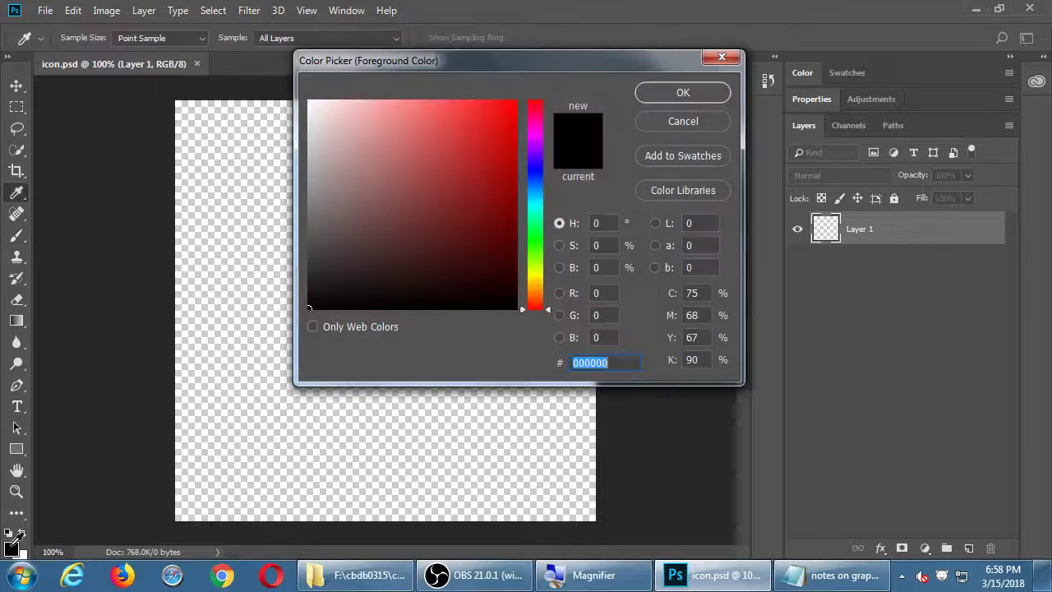
pyautogui.click(488, 118)
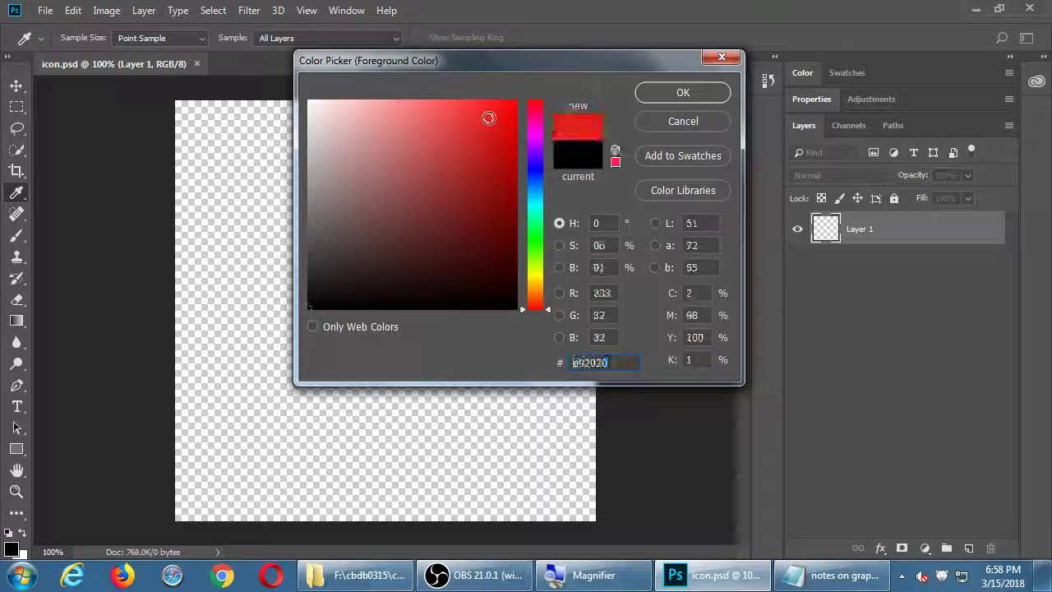
pyautogui.click(680, 93)
# Paint a red test stroke, undo it, and begin the figure's head outline
pyautogui.press('b')
pyautogui.moveTo(282, 171)
pyautogui.mouseDown()
pyautogui.moveTo(256, 243)
pyautogui.moveTo(391, 391)
pyautogui.moveTo(418, 509)
pyautogui.moveTo(456, 505)
pyautogui.mouseUp()
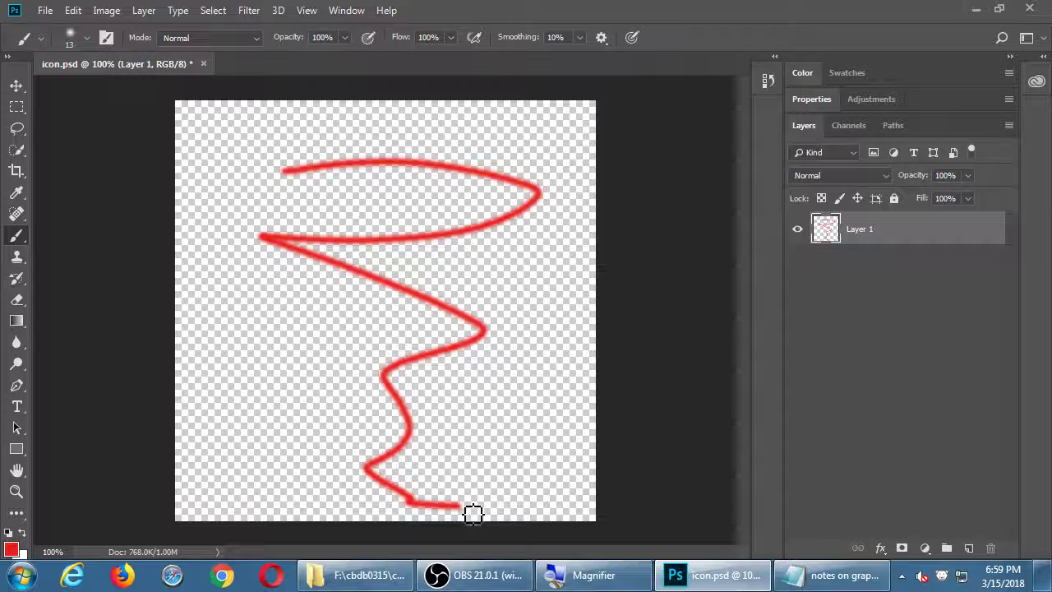
pyautogui.click(72, 10)
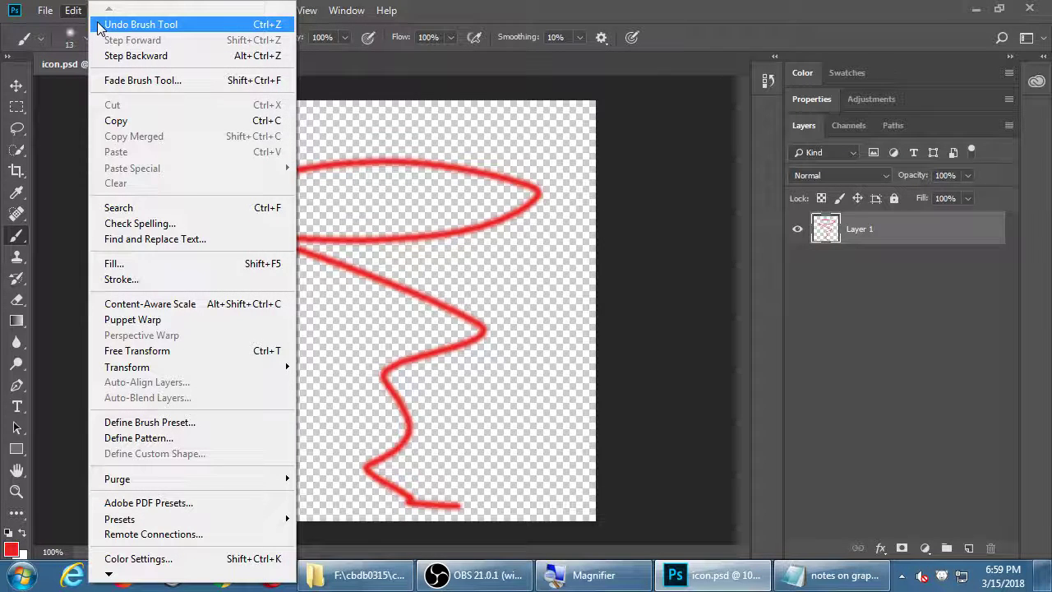
pyautogui.click(98, 25)
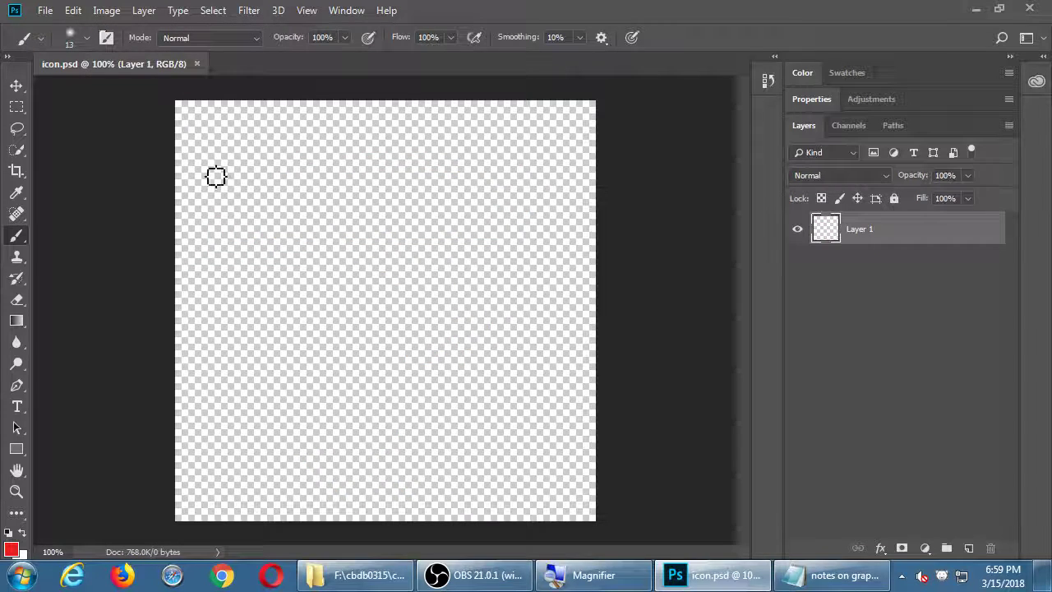
pyautogui.moveTo(339, 155)
pyautogui.mouseDown()
pyautogui.moveTo(267, 177)
pyautogui.moveTo(350, 381)
pyautogui.moveTo(484, 268)
pyautogui.moveTo(418, 199)
pyautogui.moveTo(342, 168)
pyautogui.mouseUp()
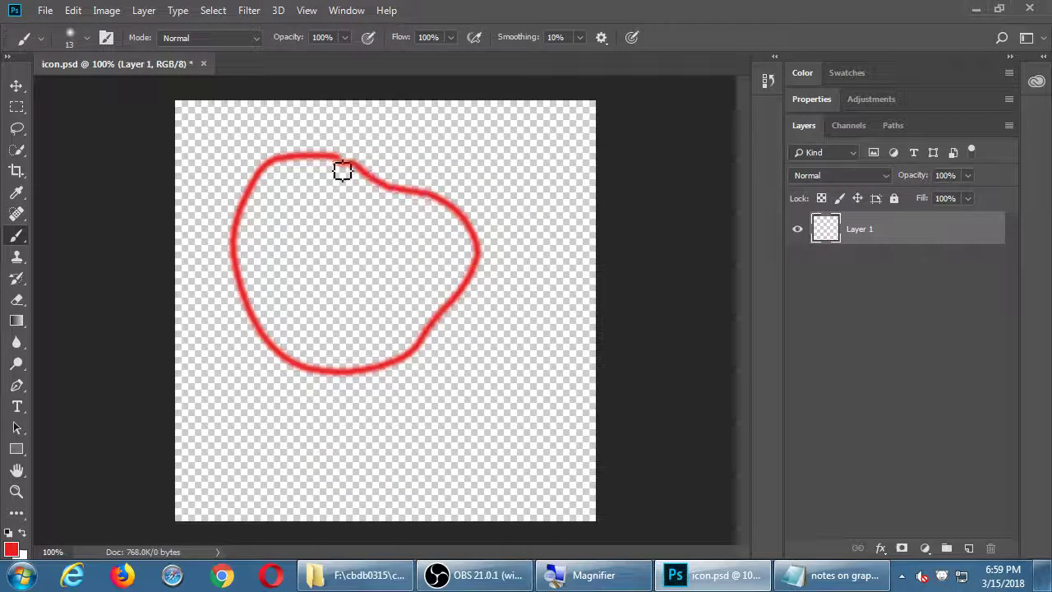
# Draw the head, eyes, smiling mouth, nose and banded top hat in red
pyautogui.moveTo(328, 209)
pyautogui.mouseDown()
pyautogui.moveTo(320, 254)
pyautogui.moveTo(341, 221)
pyautogui.moveTo(399, 262)
pyautogui.moveTo(373, 243)
pyautogui.mouseUp()
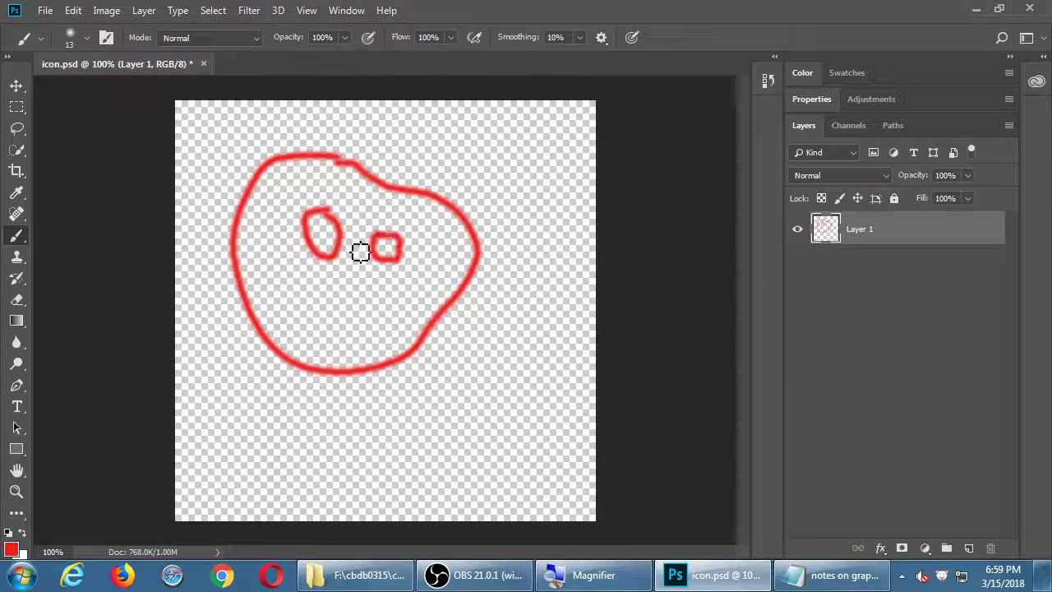
pyautogui.moveTo(297, 284)
pyautogui.mouseDown()
pyautogui.moveTo(371, 338)
pyautogui.moveTo(389, 321)
pyautogui.moveTo(300, 296)
pyautogui.mouseUp()
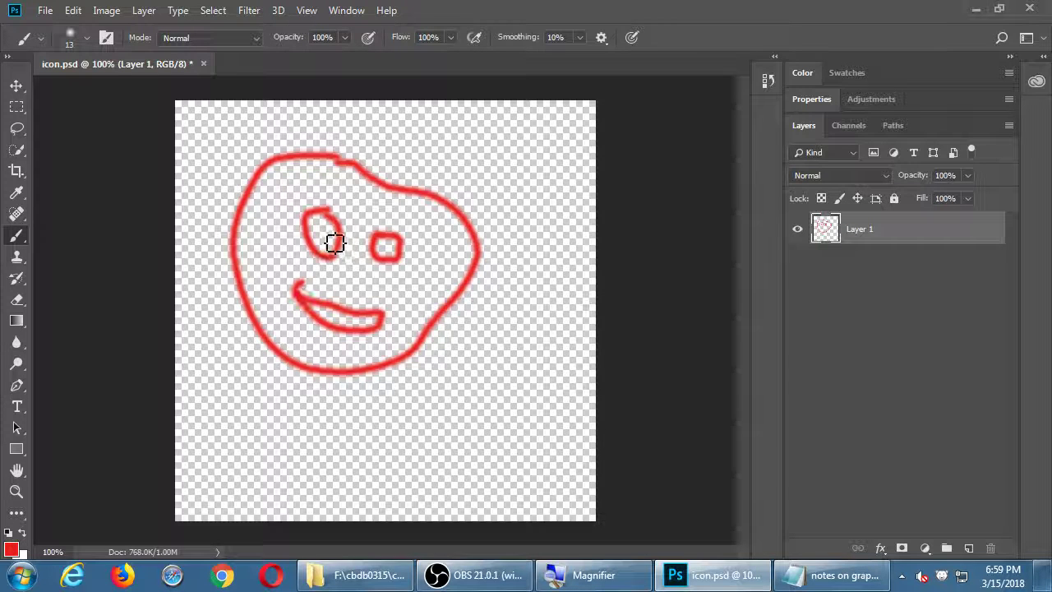
pyautogui.moveTo(319, 234)
pyautogui.mouseDown()
pyautogui.moveTo(394, 252)
pyautogui.moveTo(389, 260)
pyautogui.moveTo(396, 249)
pyautogui.moveTo(377, 294)
pyautogui.moveTo(364, 293)
pyautogui.moveTo(352, 268)
pyautogui.mouseUp()
pyautogui.moveTo(305, 156)
pyautogui.mouseDown()
pyautogui.moveTo(503, 266)
pyautogui.moveTo(506, 210)
pyautogui.moveTo(391, 180)
pyautogui.moveTo(353, 150)
pyautogui.moveTo(322, 157)
pyautogui.moveTo(383, 173)
pyautogui.moveTo(371, 173)
pyautogui.moveTo(398, 113)
pyautogui.moveTo(480, 117)
pyautogui.moveTo(452, 200)
pyautogui.mouseUp()
pyautogui.moveTo(371, 146); pyautogui.dragTo(460, 165)
# Draw the thumbs-up hand, the arm, and three leg lines down to the canvas bottom
pyautogui.moveTo(465, 384)
pyautogui.mouseDown()
pyautogui.moveTo(469, 352)
pyautogui.moveTo(534, 394)
pyautogui.moveTo(497, 386)
pyautogui.moveTo(528, 413)
pyautogui.moveTo(504, 392)
pyautogui.moveTo(368, 423)
pyautogui.mouseUp()
pyautogui.moveTo(470, 389)
pyautogui.mouseDown()
pyautogui.moveTo(392, 402)
pyautogui.moveTo(393, 427)
pyautogui.moveTo(388, 396)
pyautogui.moveTo(345, 385)
pyautogui.moveTo(329, 395)
pyautogui.moveTo(379, 402)
pyautogui.moveTo(394, 428)
pyautogui.moveTo(356, 417)
pyautogui.moveTo(318, 387)
pyautogui.moveTo(249, 385)
pyautogui.moveTo(242, 405)
pyautogui.moveTo(264, 436)
pyautogui.moveTo(387, 435)
pyautogui.moveTo(290, 527)
pyautogui.mouseUp()
pyautogui.moveTo(343, 403); pyautogui.dragTo(342, 521)
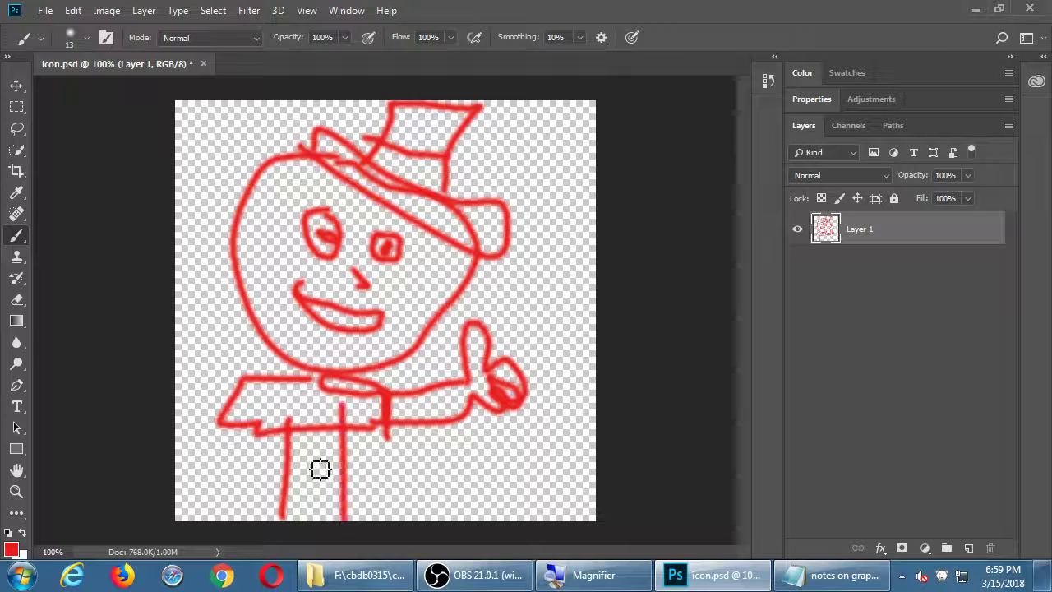
pyautogui.moveTo(268, 408); pyautogui.dragTo(255, 522)
pyautogui.moveTo(354, 415); pyautogui.dragTo(374, 521)
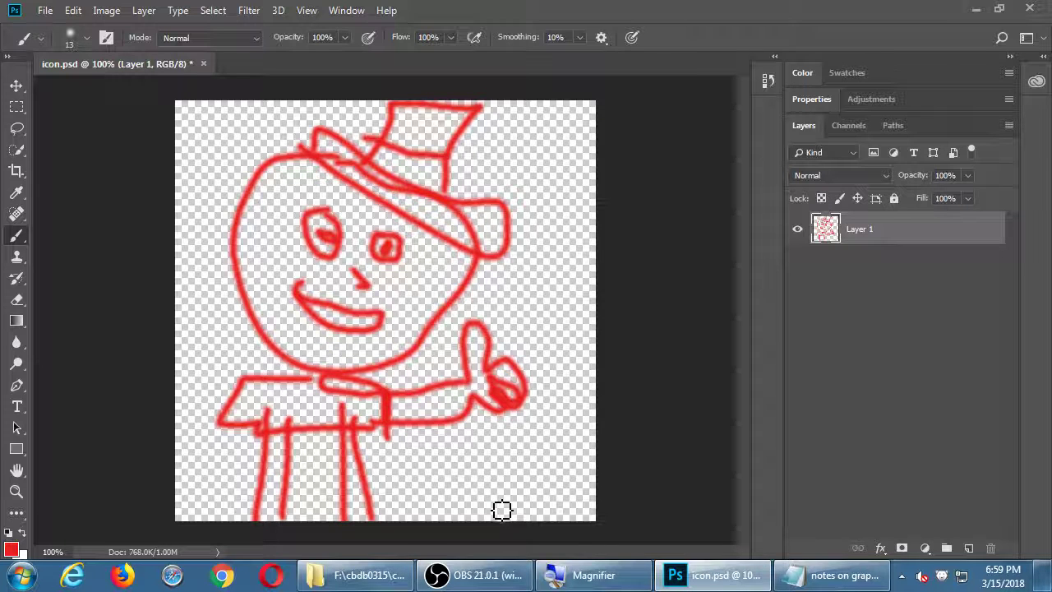
# Select the Gradient tool and save icon.psd with Ctrl+S
pyautogui.click(16, 324)
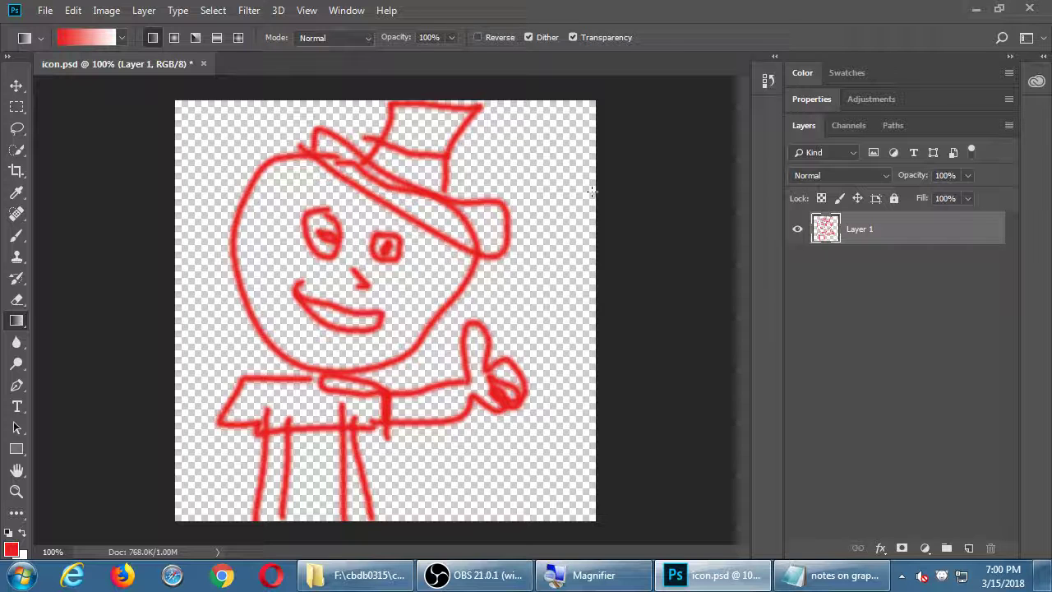
pyautogui.hotkey('ctrl', 's')
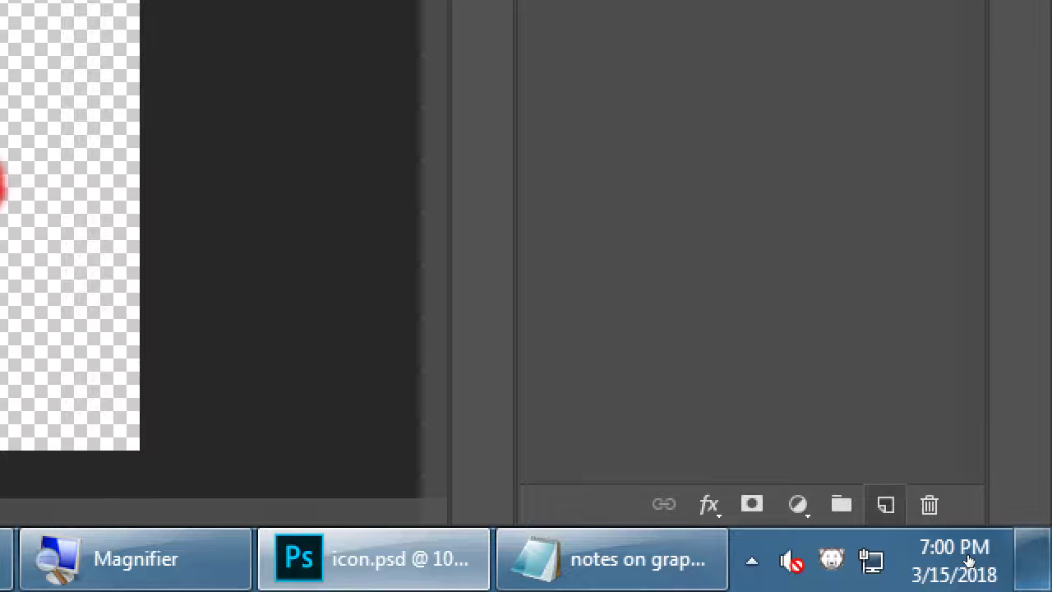
# Add a new empty Layer 2 above Layer 1
pyautogui.click(885, 503)
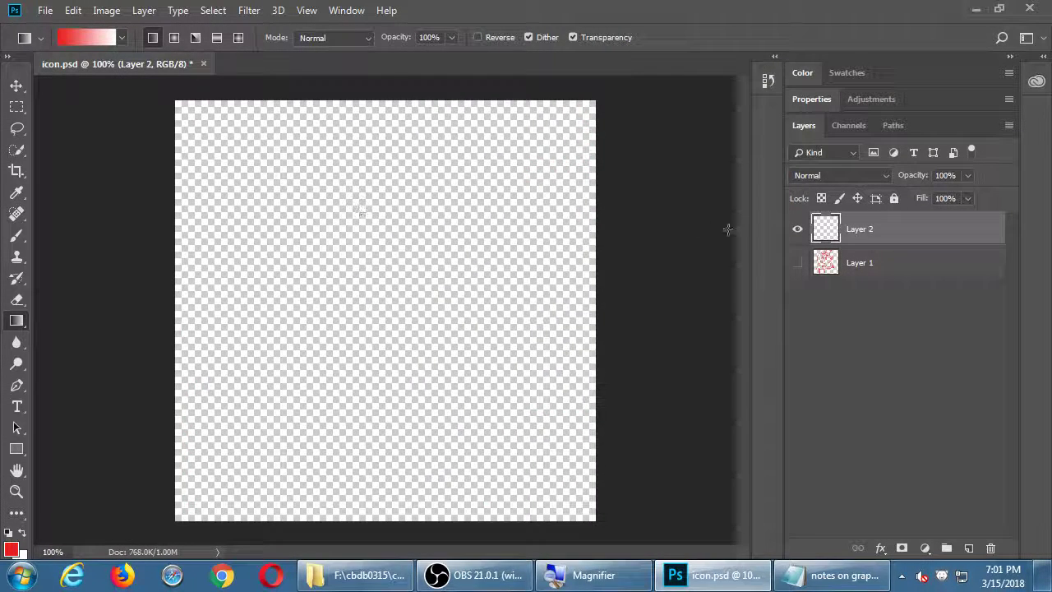
pyautogui.click(797, 263)
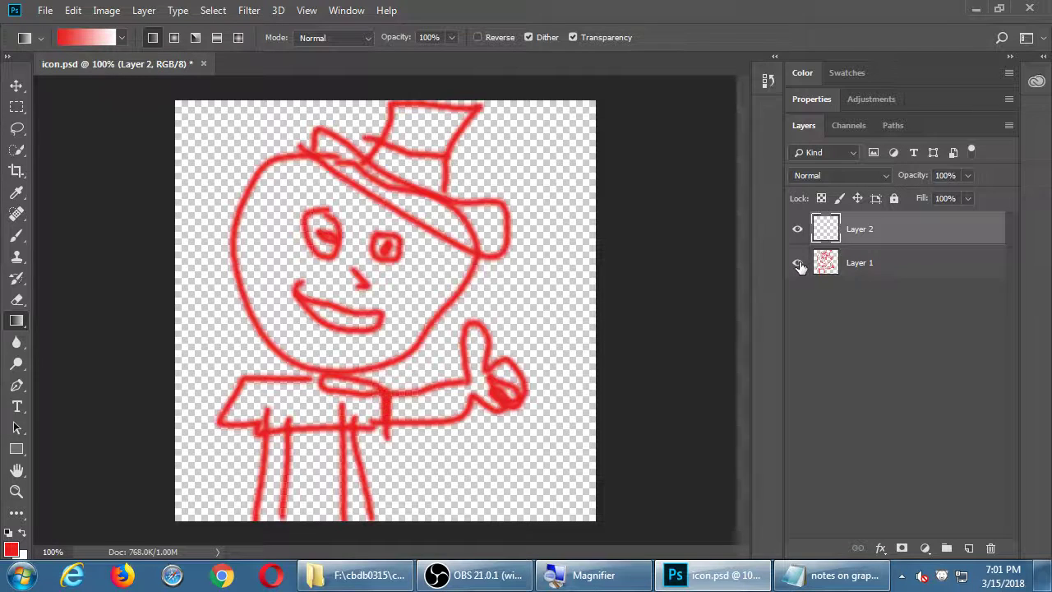
pyautogui.click(798, 263)
pyautogui.click(798, 264)
pyautogui.click(798, 263)
pyautogui.click(797, 264)
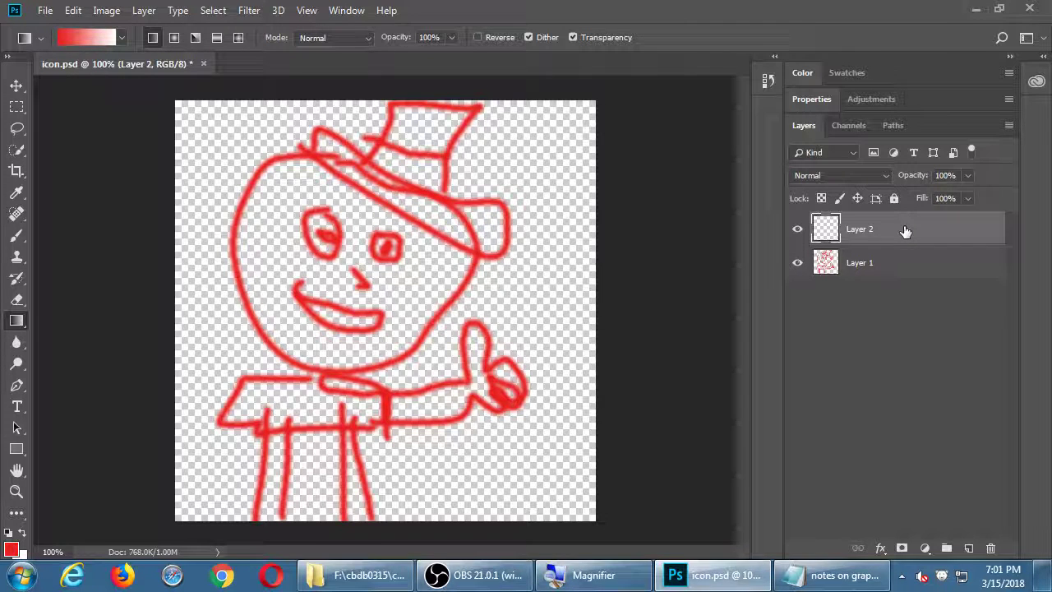
pyautogui.click(930, 266)
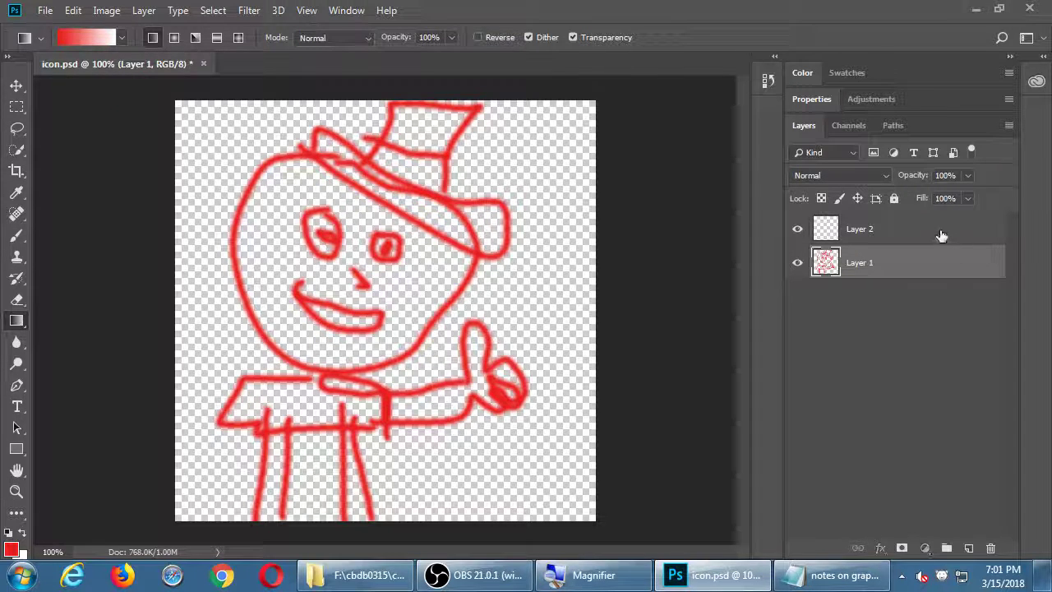
pyautogui.click(940, 234)
pyautogui.click(797, 263)
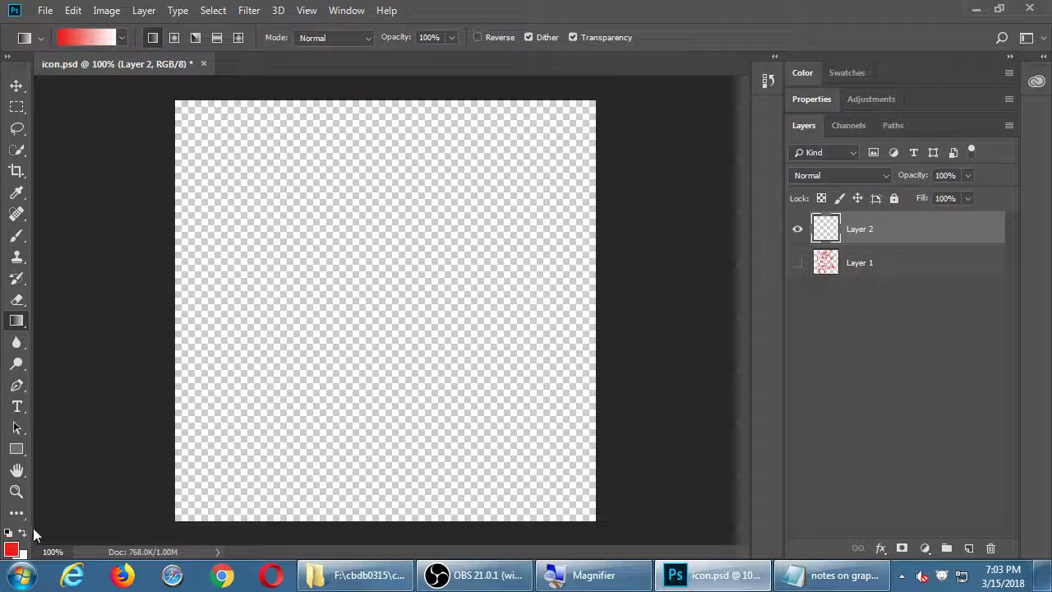
# Set the foreground colour to black and brush a tilted square with a thick bottom edge
pyautogui.click(10, 549)
pyautogui.moveTo(353, 236)
pyautogui.mouseDown()
pyautogui.moveTo(399, 223)
pyautogui.moveTo(279, 364)
pyautogui.moveTo(324, 305)
pyautogui.moveTo(327, 269)
pyautogui.mouseUp()
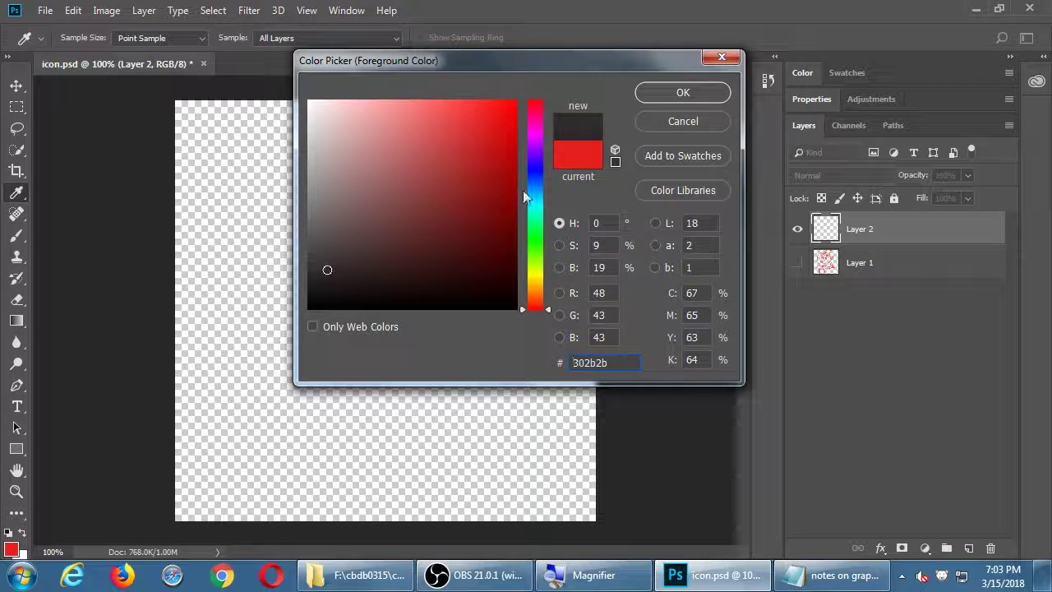
pyautogui.click(667, 99)
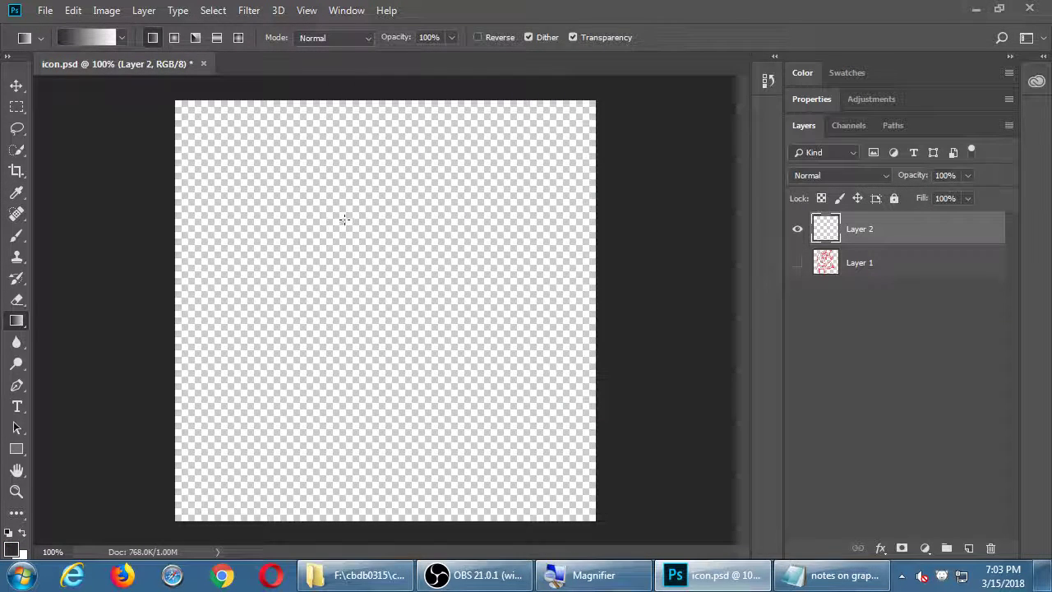
pyautogui.press('b')
pyautogui.moveTo(337, 176)
pyautogui.mouseDown()
pyautogui.moveTo(256, 373)
pyautogui.moveTo(468, 422)
pyautogui.moveTo(509, 230)
pyautogui.moveTo(339, 184)
pyautogui.mouseUp()
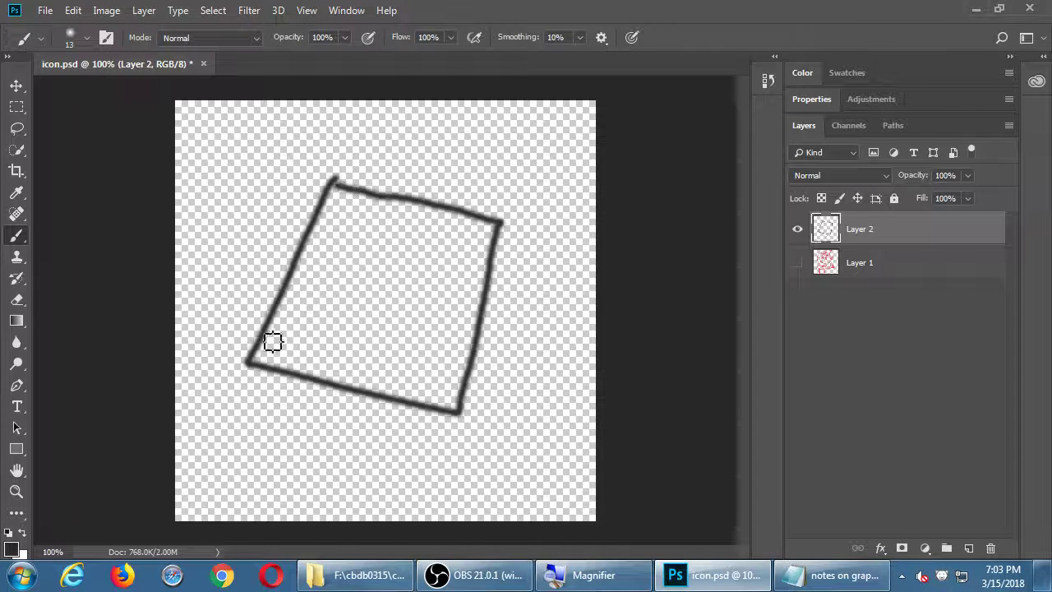
pyautogui.moveTo(246, 366)
pyautogui.mouseDown()
pyautogui.moveTo(434, 424)
pyautogui.moveTo(446, 416)
pyautogui.mouseUp()
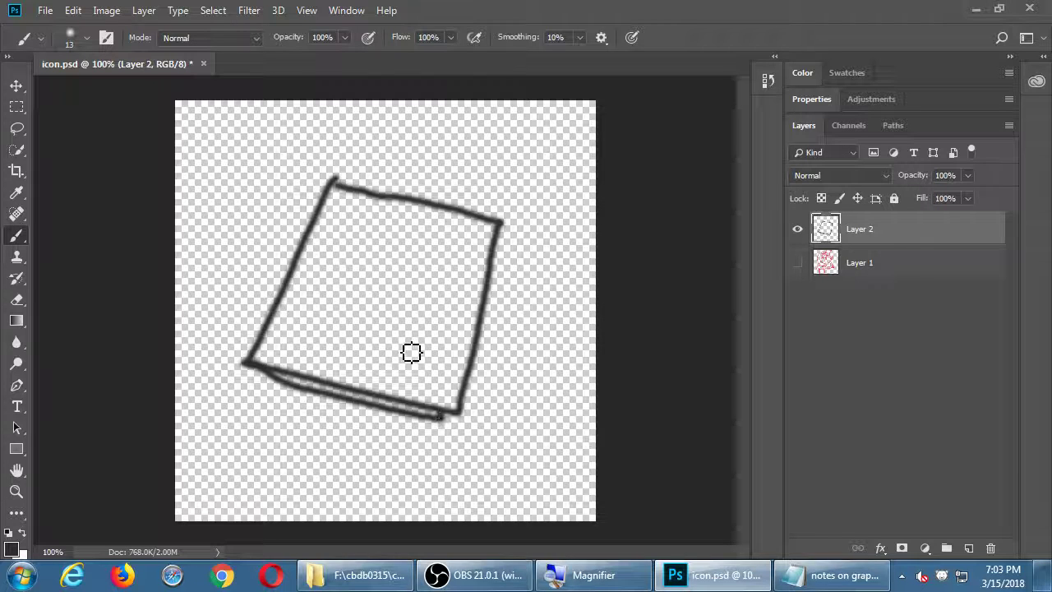
# Brush a web-patterned circle with radiating strokes inside the square, then save with Ctrl+S
pyautogui.moveTo(401, 239)
pyautogui.mouseDown()
pyautogui.moveTo(351, 271)
pyautogui.moveTo(346, 309)
pyautogui.moveTo(383, 370)
pyautogui.moveTo(430, 345)
pyautogui.moveTo(408, 258)
pyautogui.mouseUp()
pyautogui.moveTo(387, 239)
pyautogui.mouseDown()
pyautogui.moveTo(357, 260)
pyautogui.moveTo(335, 295)
pyautogui.moveTo(343, 345)
pyautogui.moveTo(387, 358)
pyautogui.moveTo(424, 343)
pyautogui.moveTo(433, 305)
pyautogui.moveTo(399, 246)
pyautogui.mouseUp()
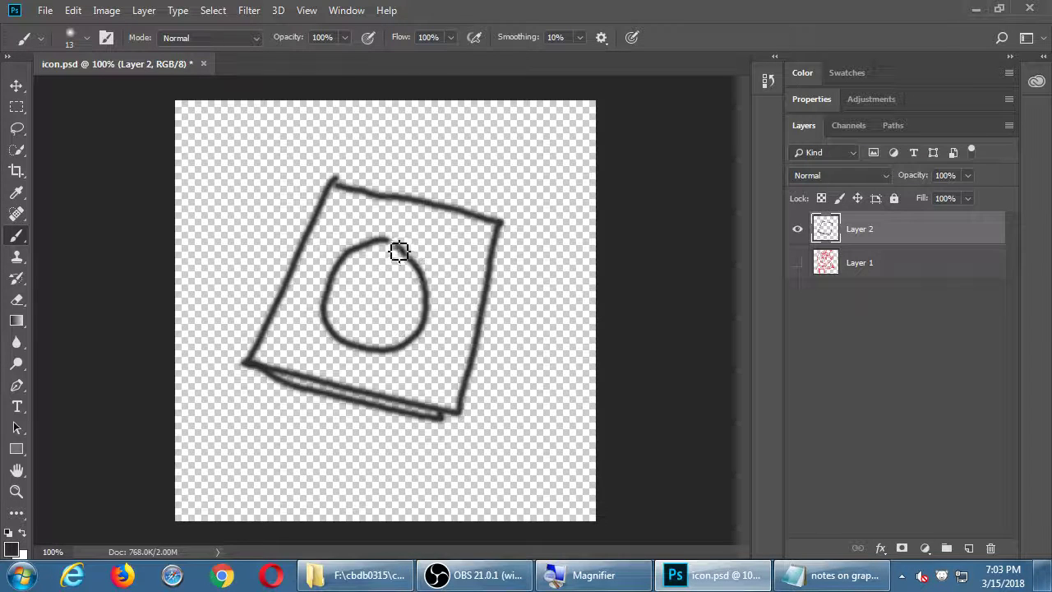
pyautogui.moveTo(349, 275)
pyautogui.mouseDown()
pyautogui.moveTo(378, 292)
pyautogui.moveTo(374, 319)
pyautogui.mouseUp()
pyautogui.hotkey('ctrl', 'z')
pyautogui.moveTo(348, 269)
pyautogui.mouseDown()
pyautogui.moveTo(352, 287)
pyautogui.moveTo(378, 308)
pyautogui.moveTo(347, 304)
pyautogui.moveTo(356, 286)
pyautogui.moveTo(394, 310)
pyautogui.moveTo(411, 303)
pyautogui.moveTo(383, 296)
pyautogui.mouseUp()
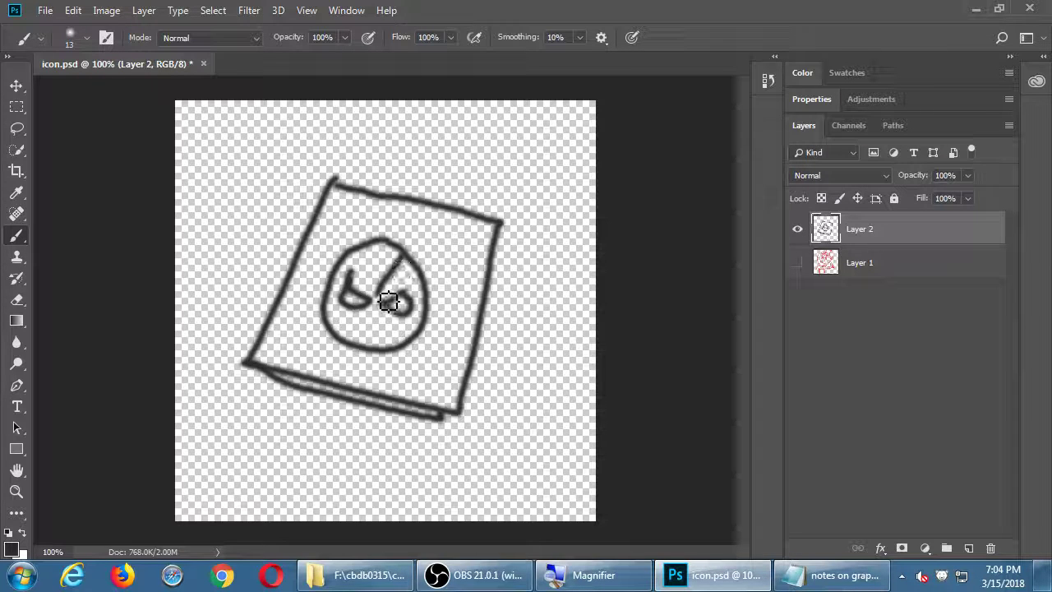
pyautogui.moveTo(381, 251)
pyautogui.mouseDown()
pyautogui.moveTo(380, 299)
pyautogui.moveTo(345, 272)
pyautogui.moveTo(412, 357)
pyautogui.moveTo(381, 314)
pyautogui.moveTo(369, 357)
pyautogui.mouseUp()
pyautogui.moveTo(370, 306)
pyautogui.mouseDown()
pyautogui.moveTo(349, 346)
pyautogui.moveTo(360, 312)
pyautogui.moveTo(336, 303)
pyautogui.moveTo(412, 319)
pyautogui.mouseUp()
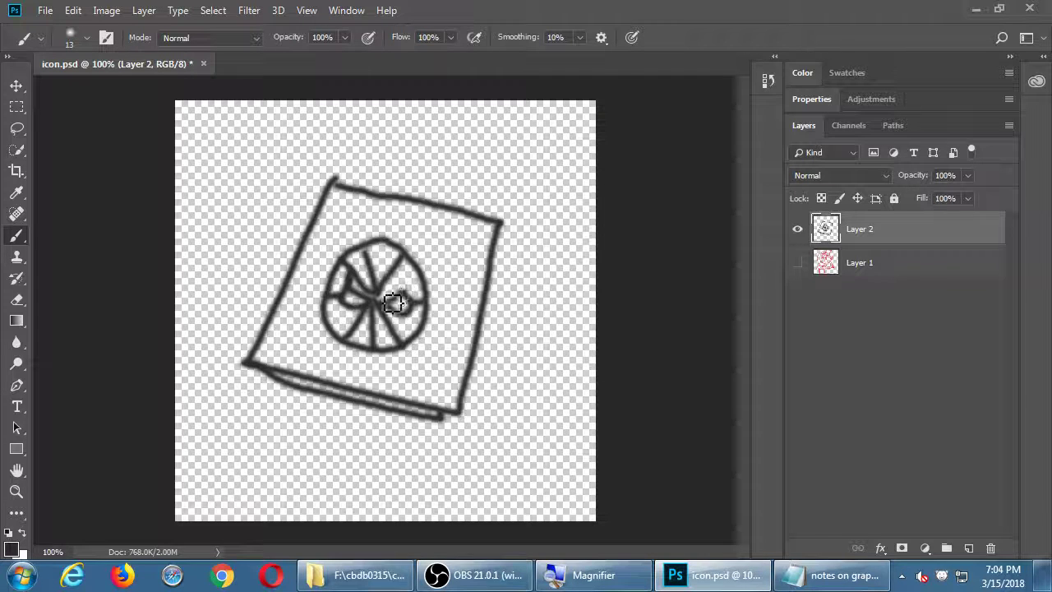
pyautogui.moveTo(380, 293); pyautogui.dragTo(415, 289)
pyautogui.moveTo(350, 300)
pyautogui.mouseDown()
pyautogui.moveTo(348, 328)
pyautogui.moveTo(382, 343)
pyautogui.moveTo(381, 329)
pyautogui.moveTo(406, 342)
pyautogui.moveTo(403, 329)
pyautogui.moveTo(430, 305)
pyautogui.mouseUp()
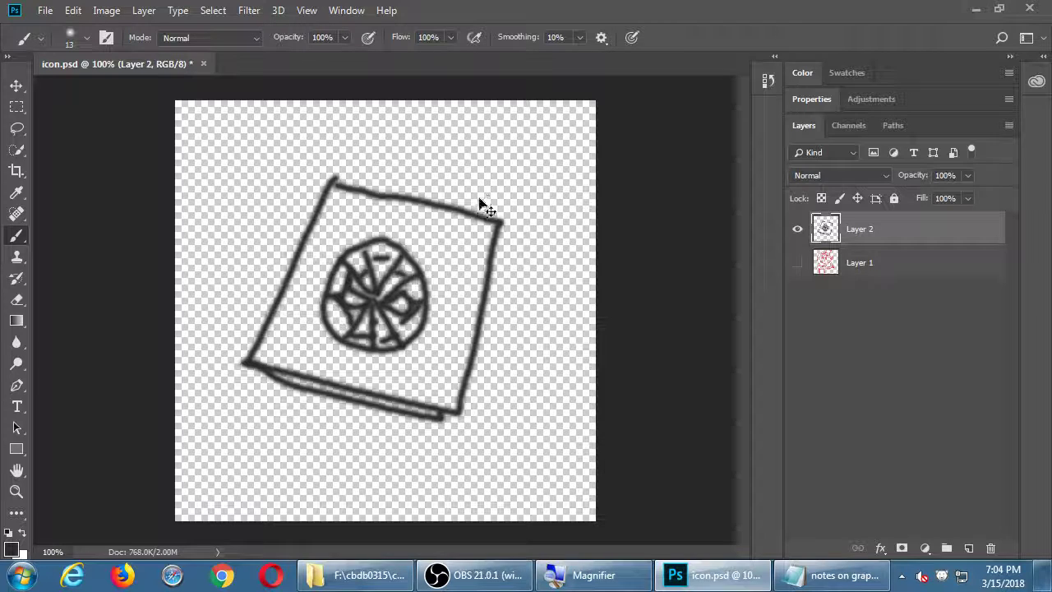
pyautogui.hotkey('ctrl', 's')
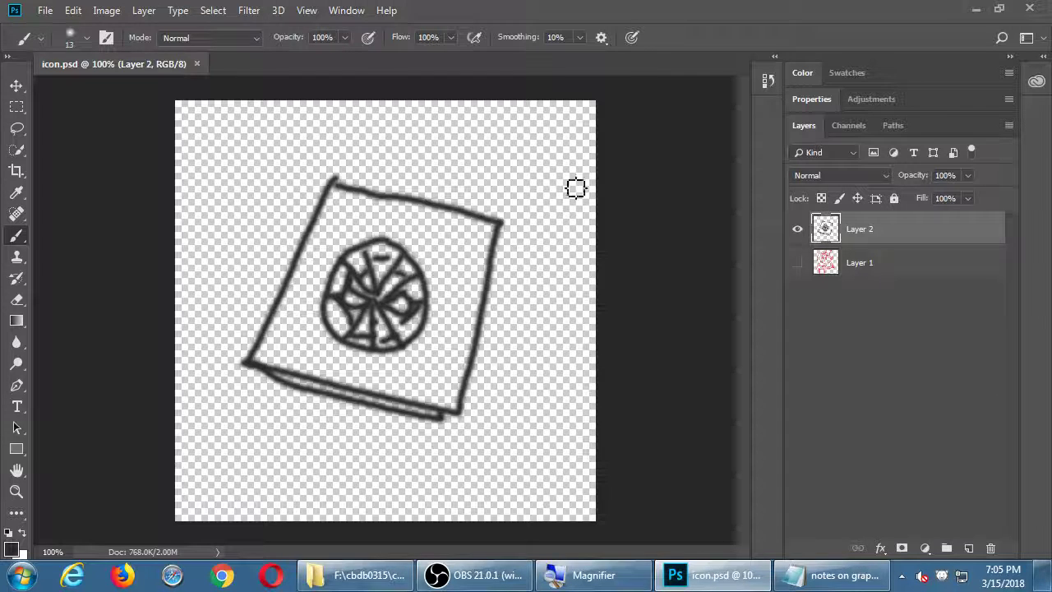
# Hide the Layer 2 sketch, add a new empty layer, and rename Layer 1 to 'Red Drawing'
pyautogui.click(795, 229)
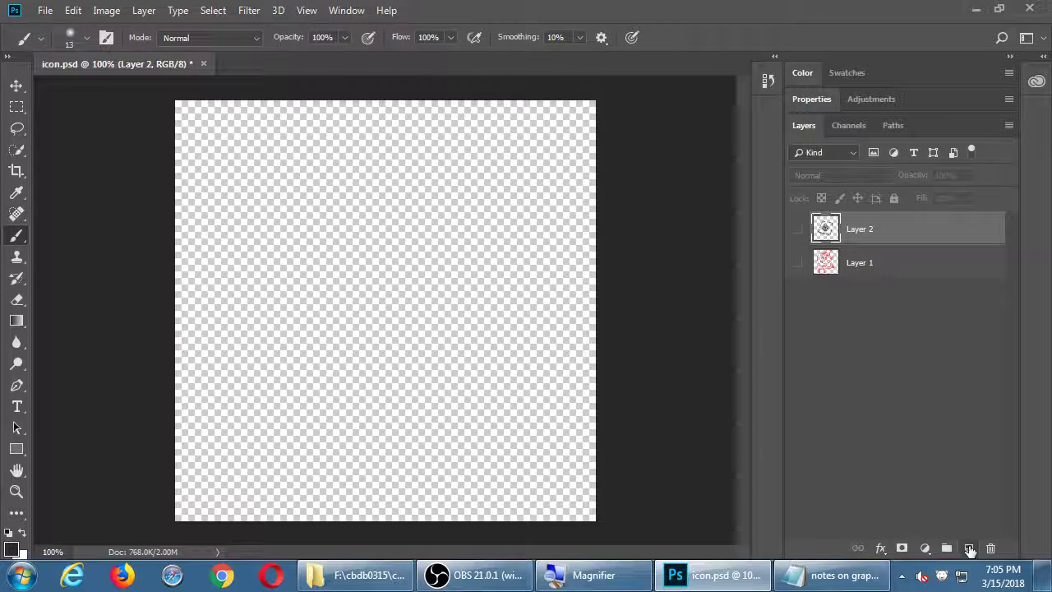
pyautogui.click(967, 548)
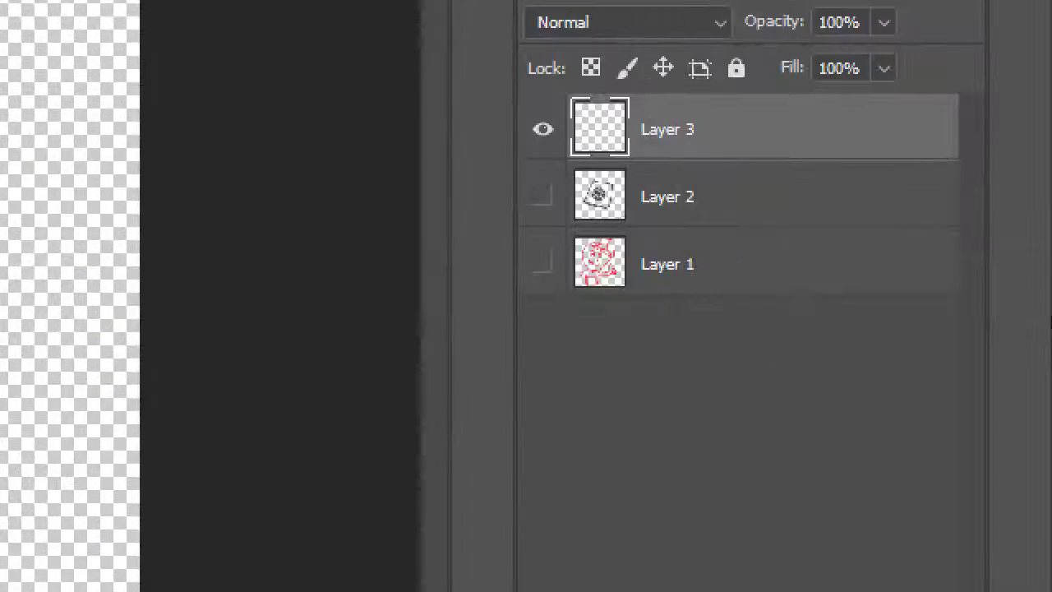
pyautogui.doubleClick(861, 301)
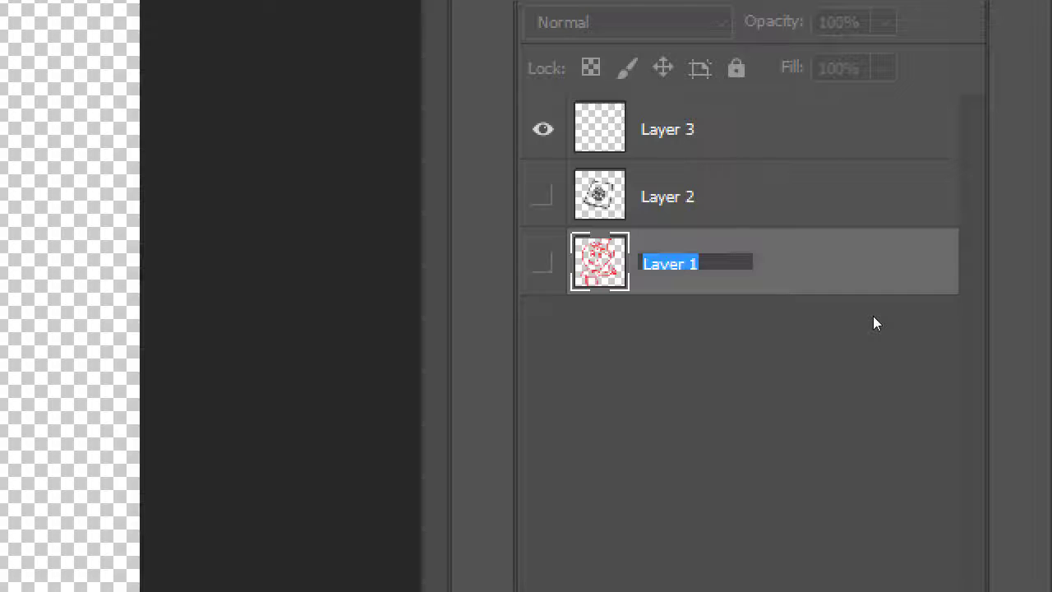
pyautogui.write('Red Drawing')
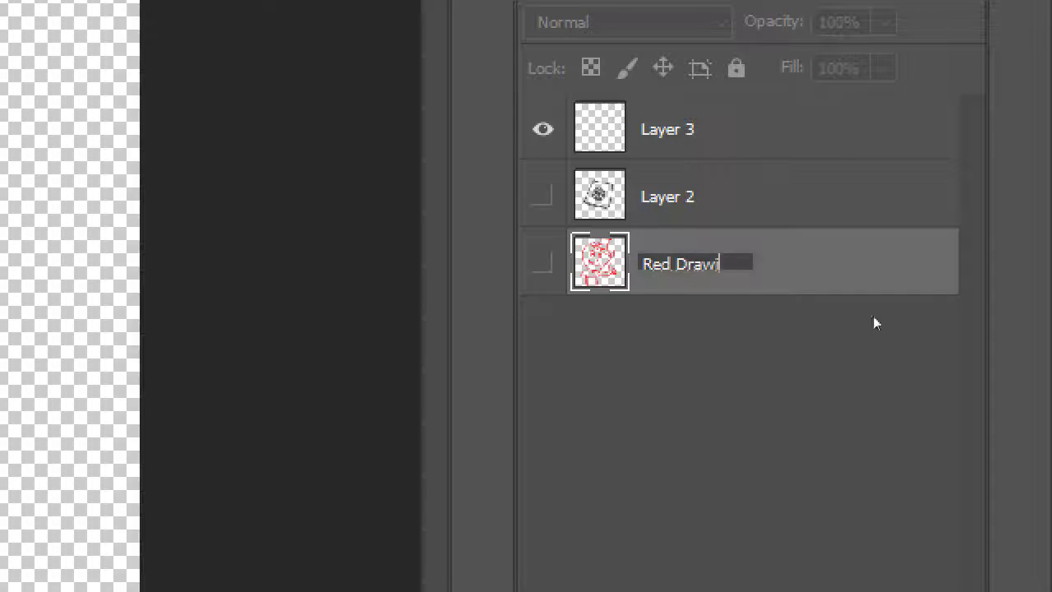
pyautogui.press('Return')
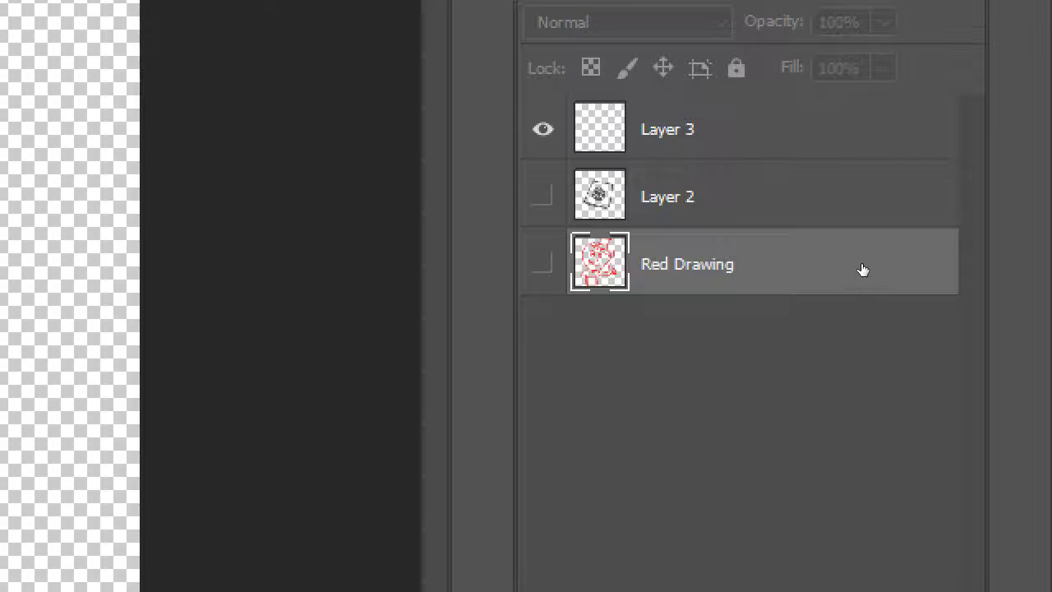
# Rename Layer 2 to 'Spider-Man Comic' and make Layer 3 the active layer
pyautogui.doubleClick(667, 197)
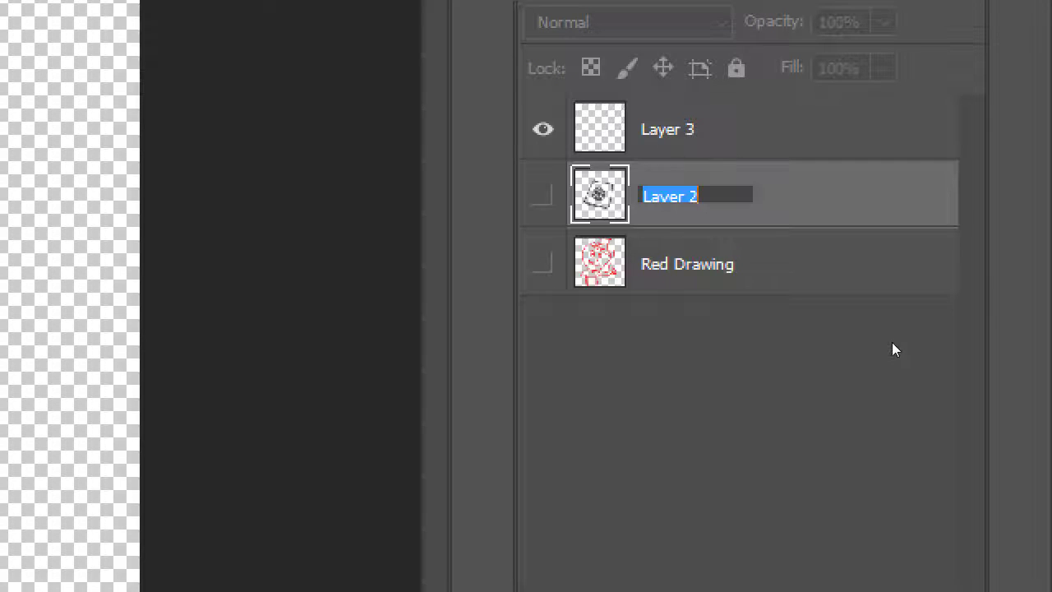
pyautogui.write('Spider-Man ')
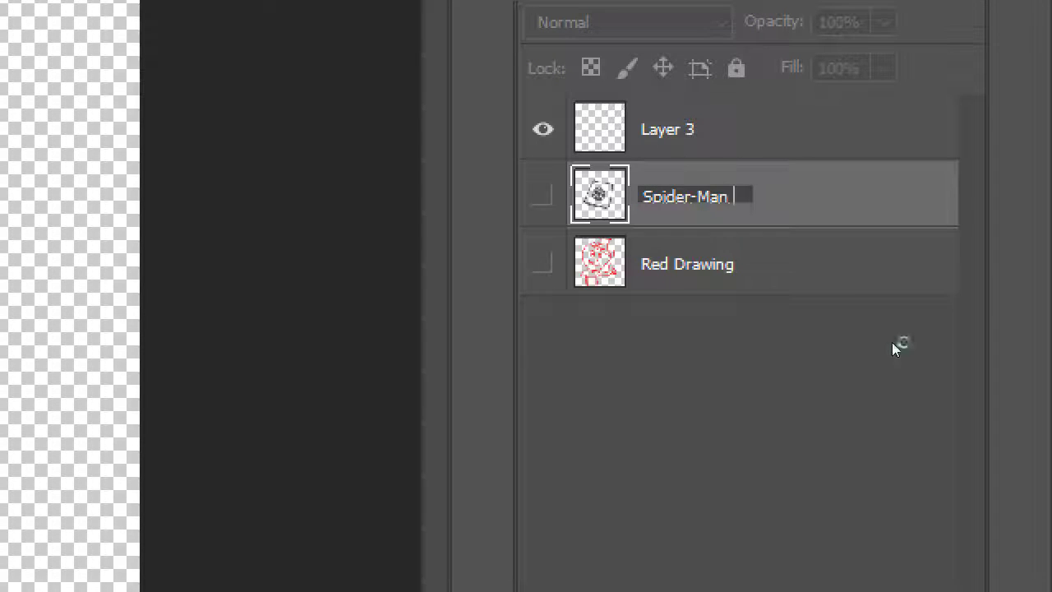
pyautogui.write('Comic')
pyautogui.press('Return')
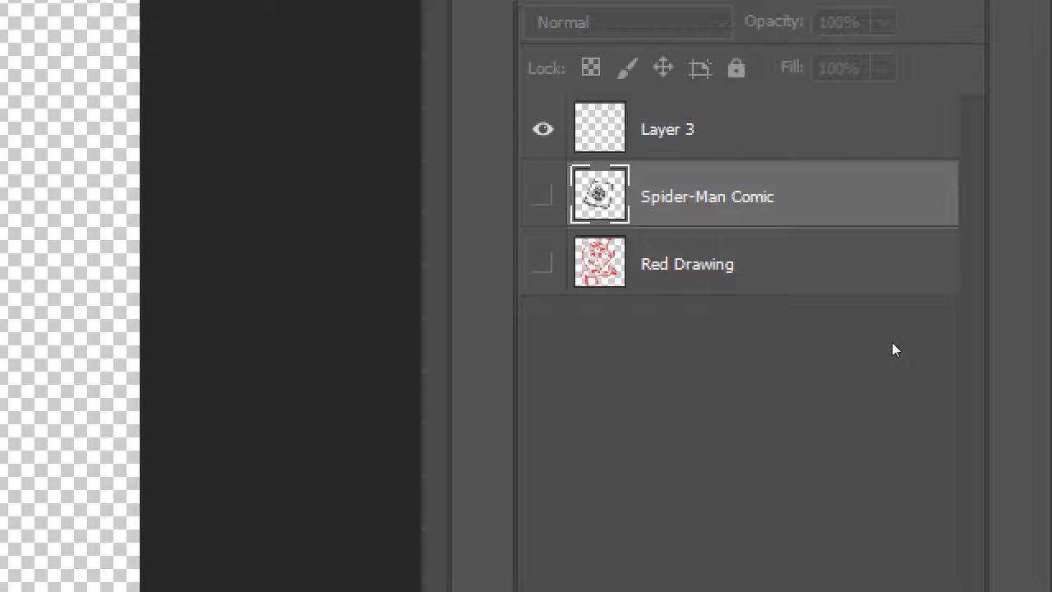
pyautogui.hotkey('alt', ']')
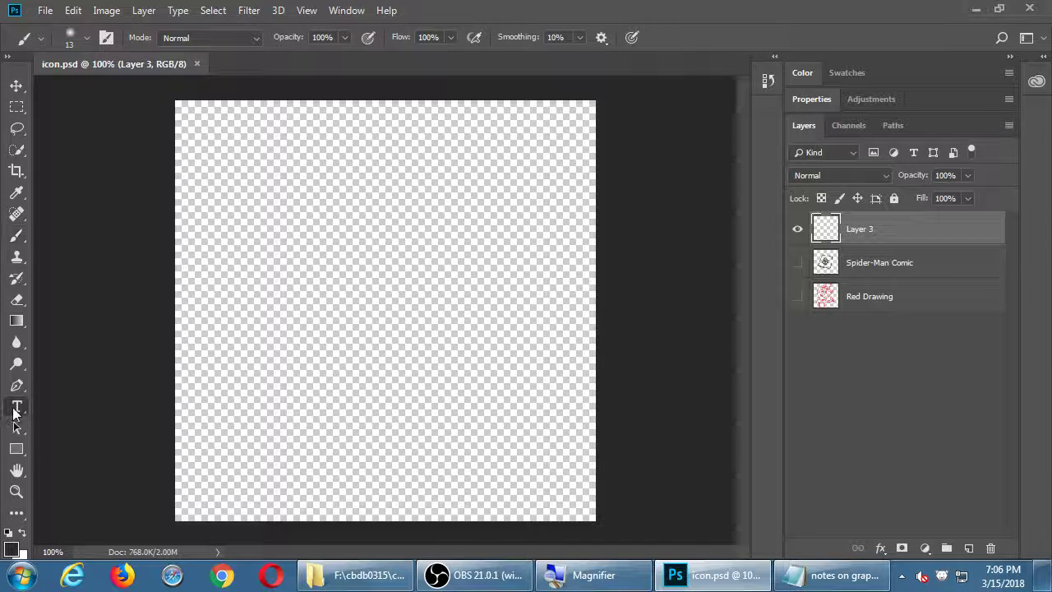
# Switch to the Type tool and browse the font and size lists, keeping Myriad Pro
pyautogui.click(16, 408)
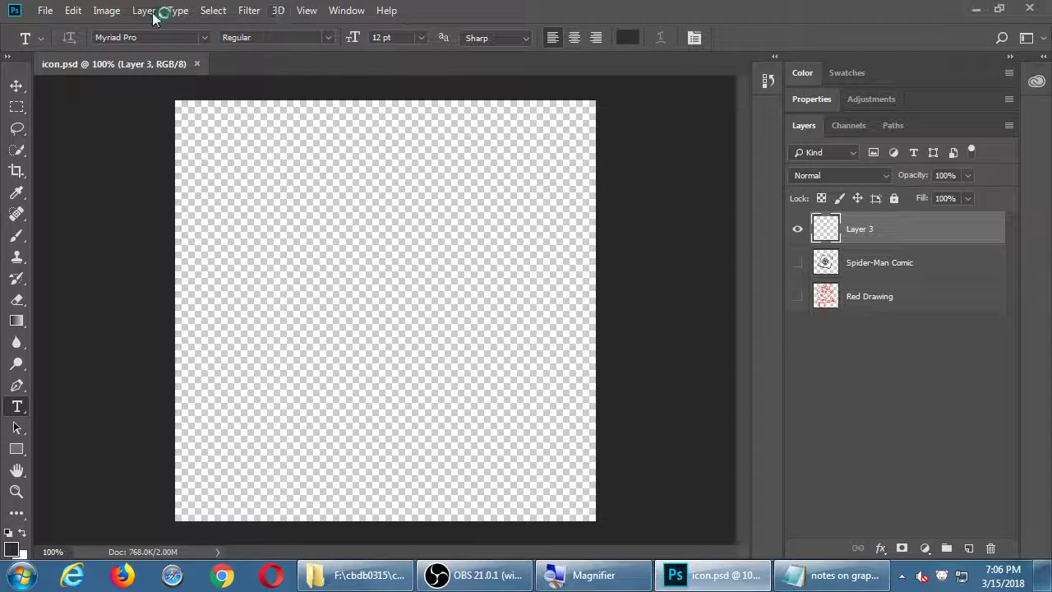
pyautogui.click(203, 37)
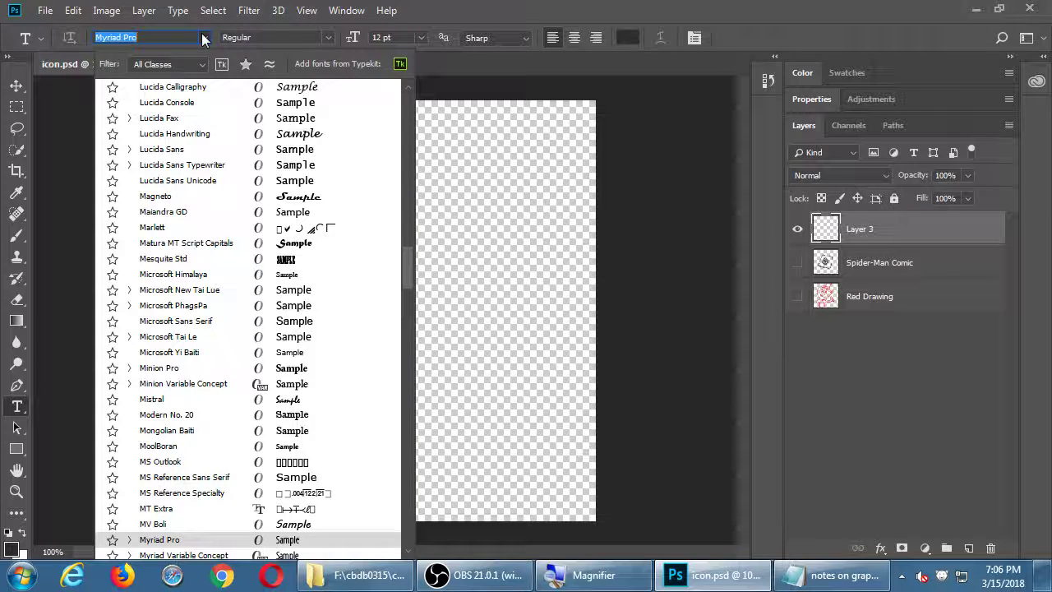
pyautogui.click(203, 37)
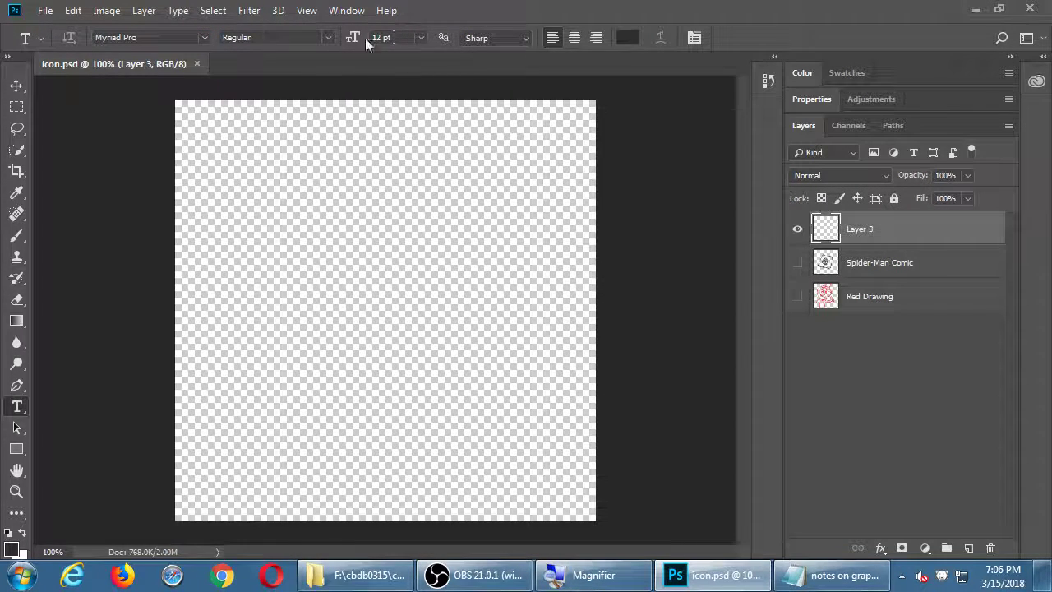
pyautogui.click(421, 37)
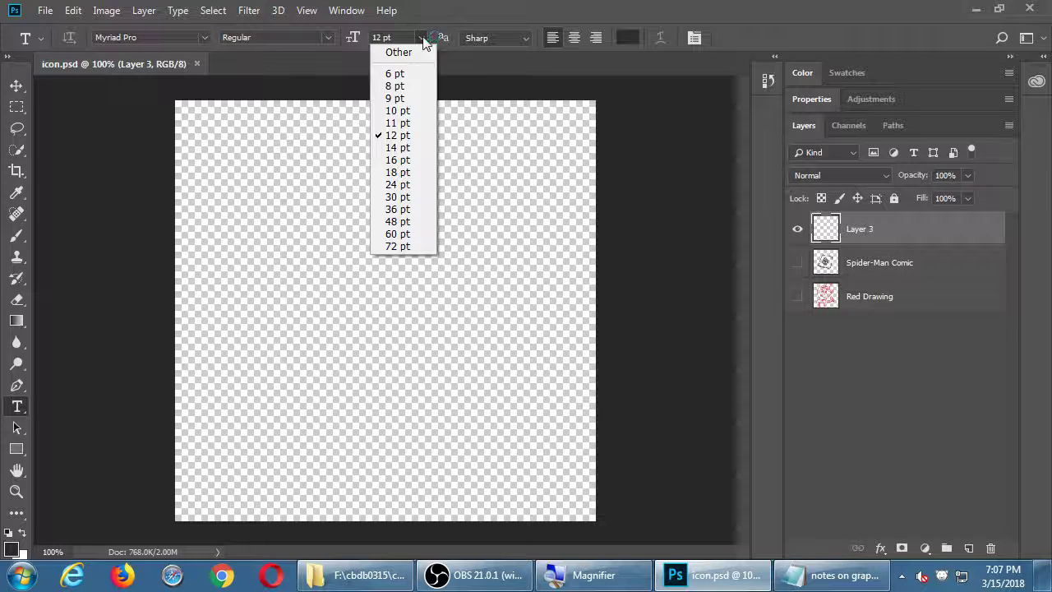
pyautogui.click(423, 38)
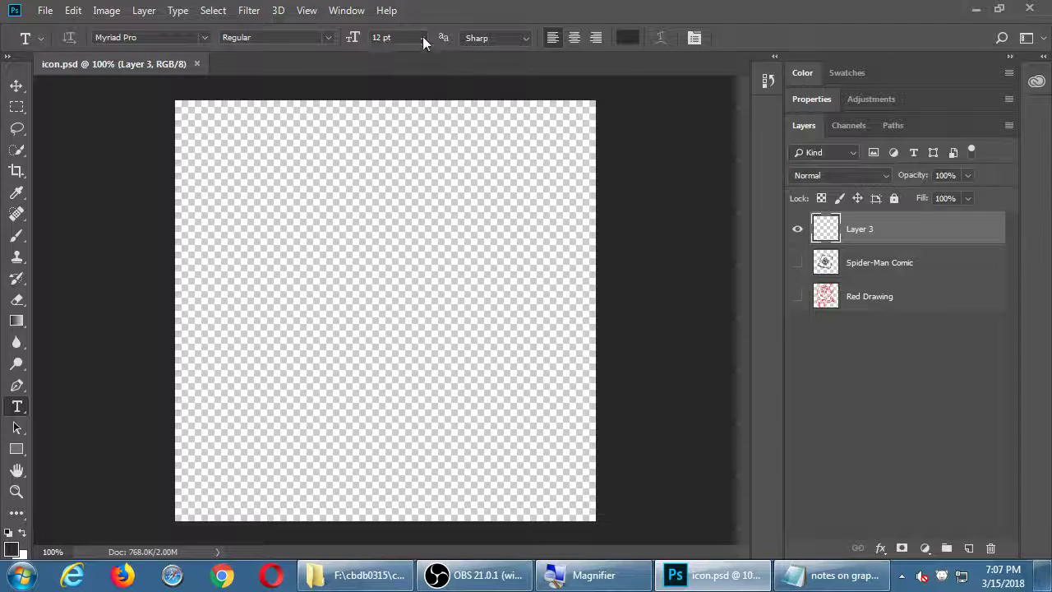
pyautogui.click(423, 39)
pyautogui.click(420, 37)
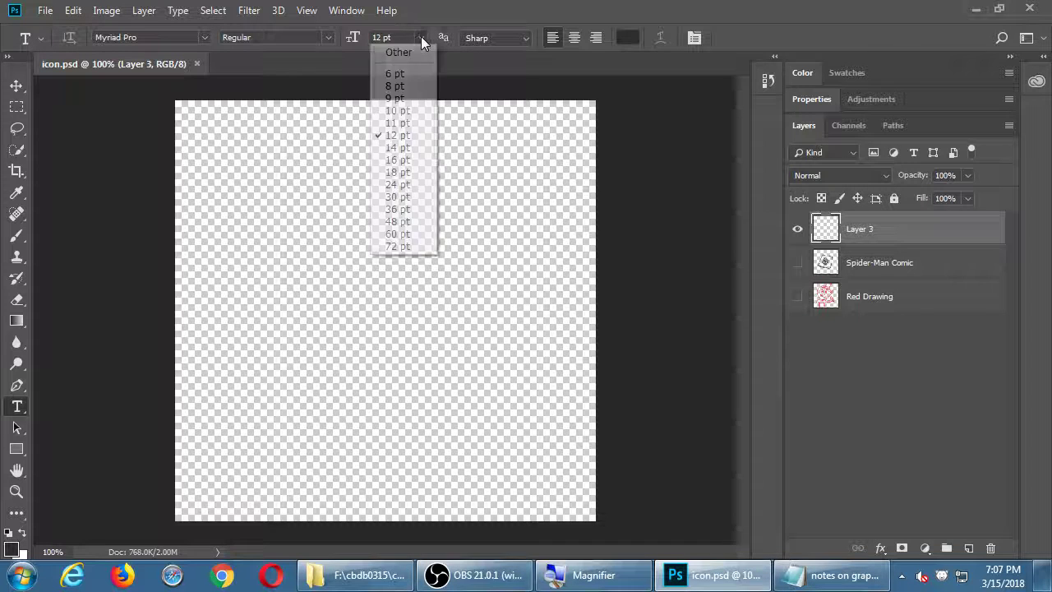
pyautogui.click(404, 56)
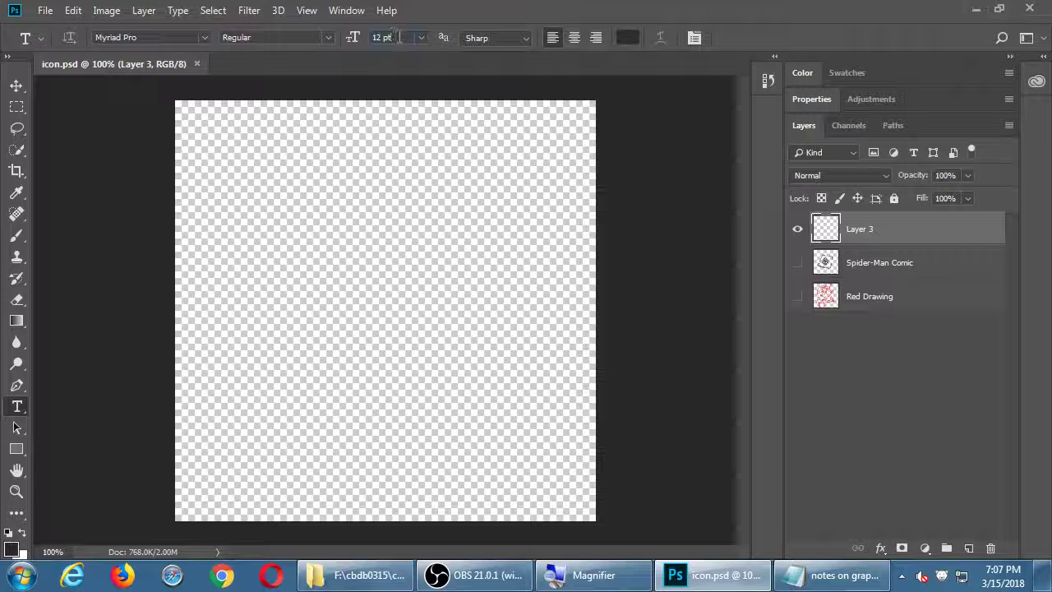
# Replace the 12 pt type size with 200 pt
pyautogui.click(399, 37)
pyautogui.click(421, 37)
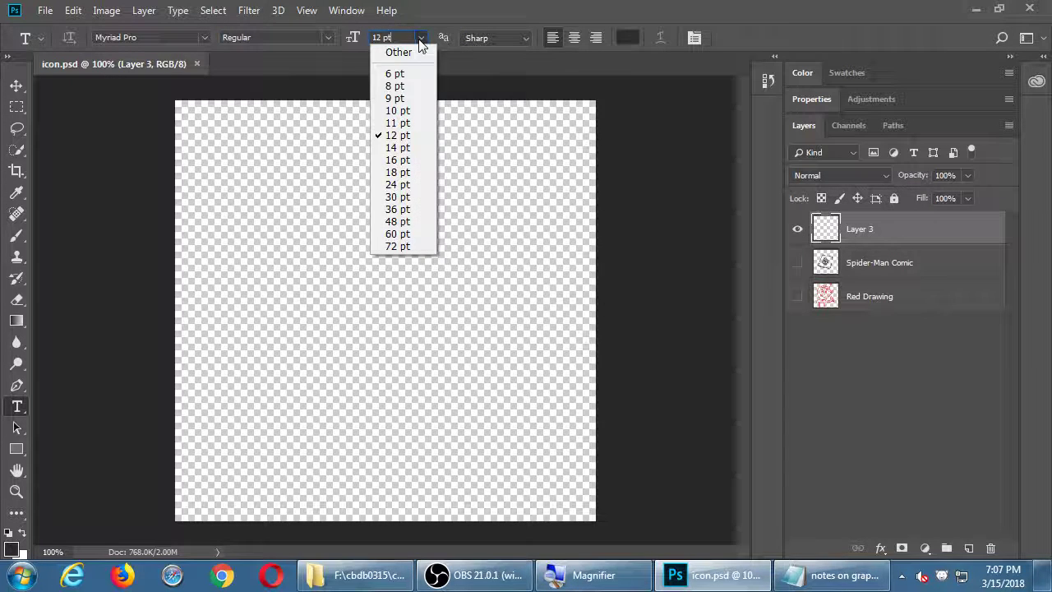
pyautogui.click(450, 23)
pyautogui.click(383, 37)
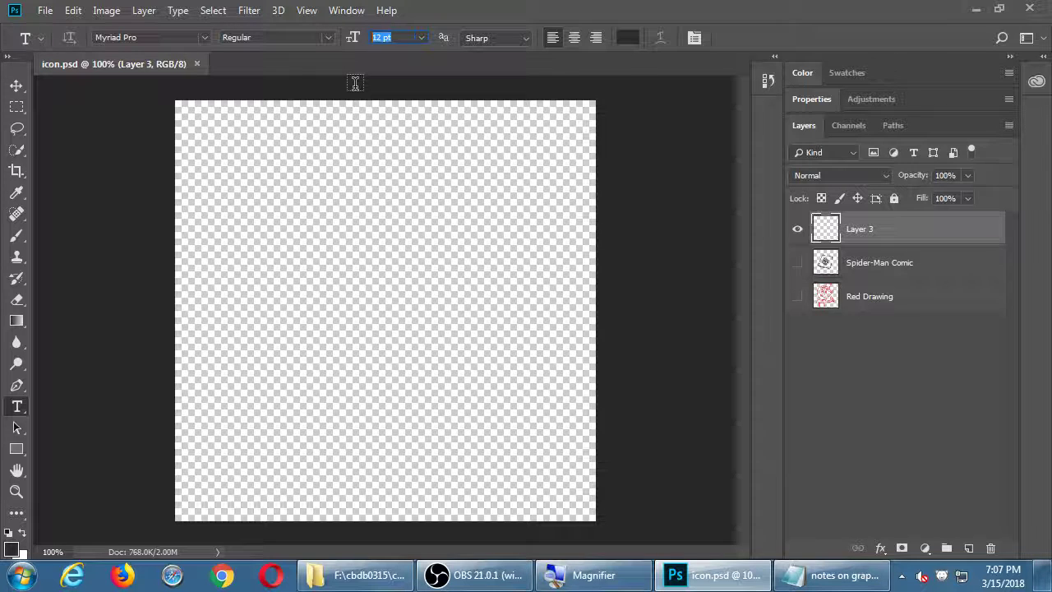
pyautogui.write('200')
pyautogui.press('Return')
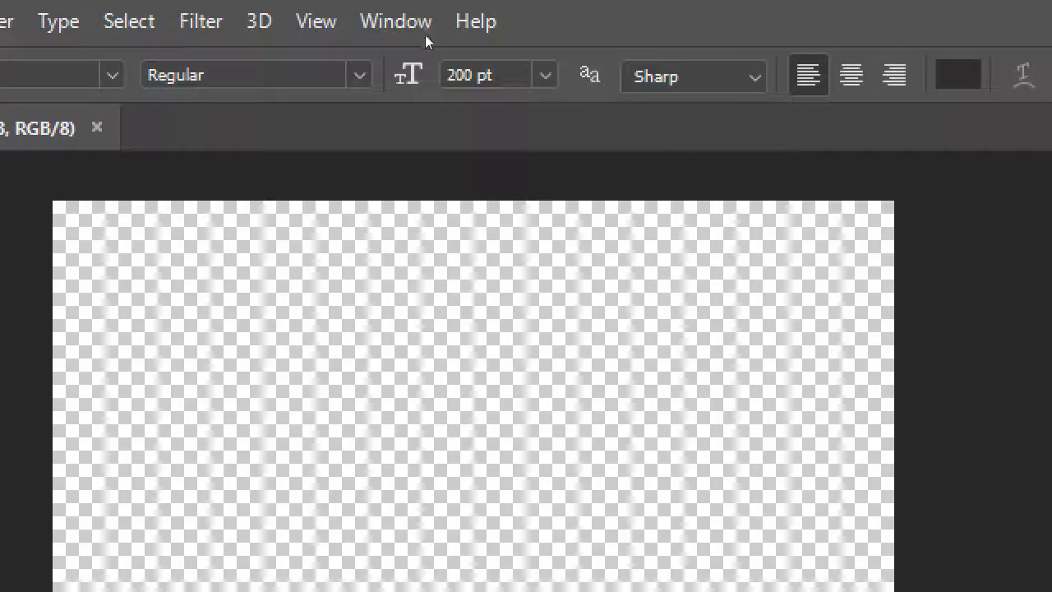
# Try the 72 pt preset size, re-enter 200 pt, and show the font family list
pyautogui.hotkey('alt', 'Down')
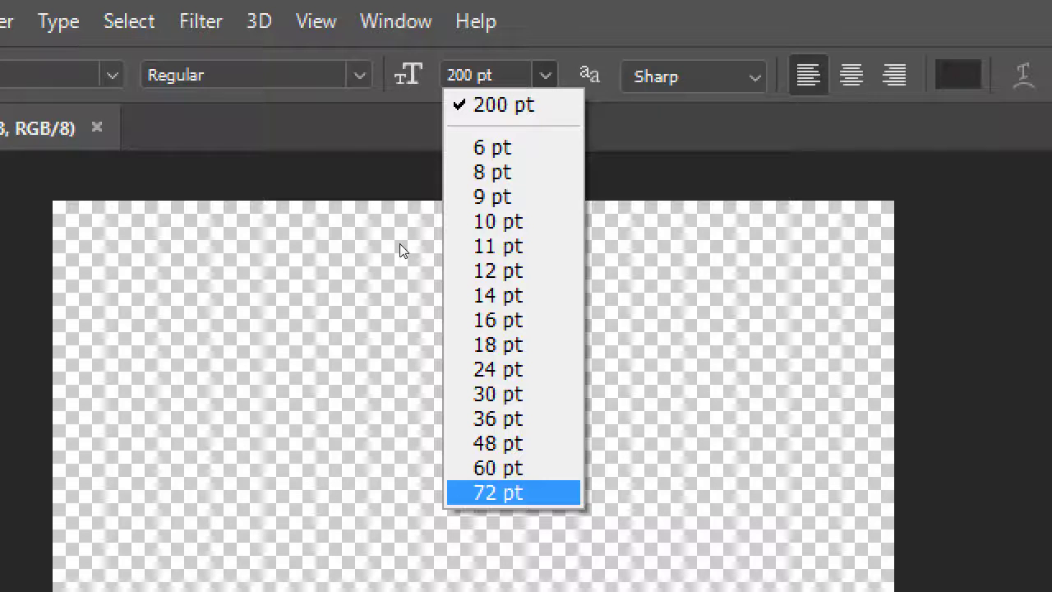
pyautogui.press('Return')
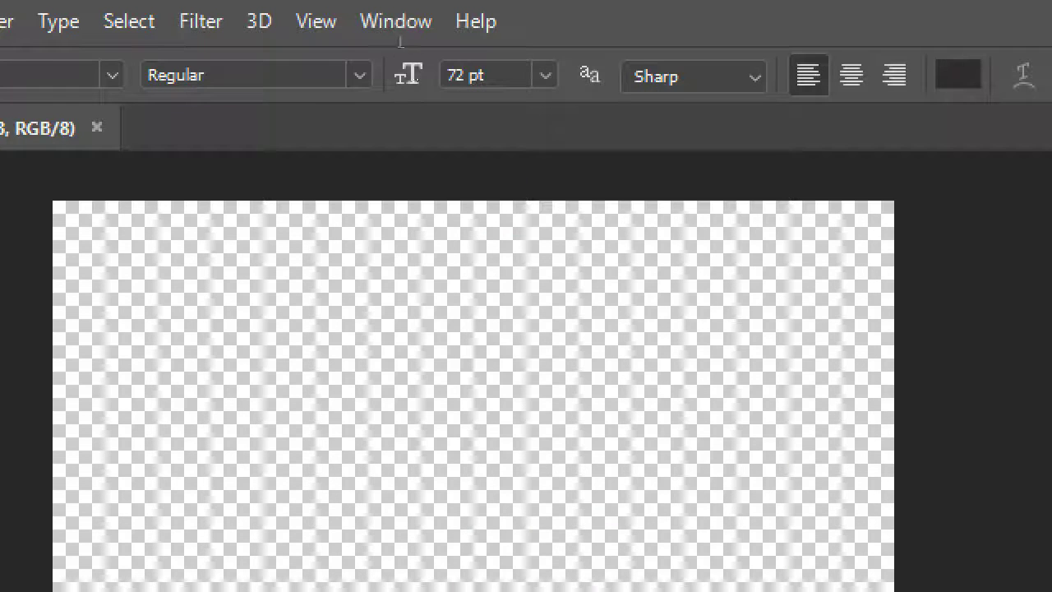
pyautogui.write('200')
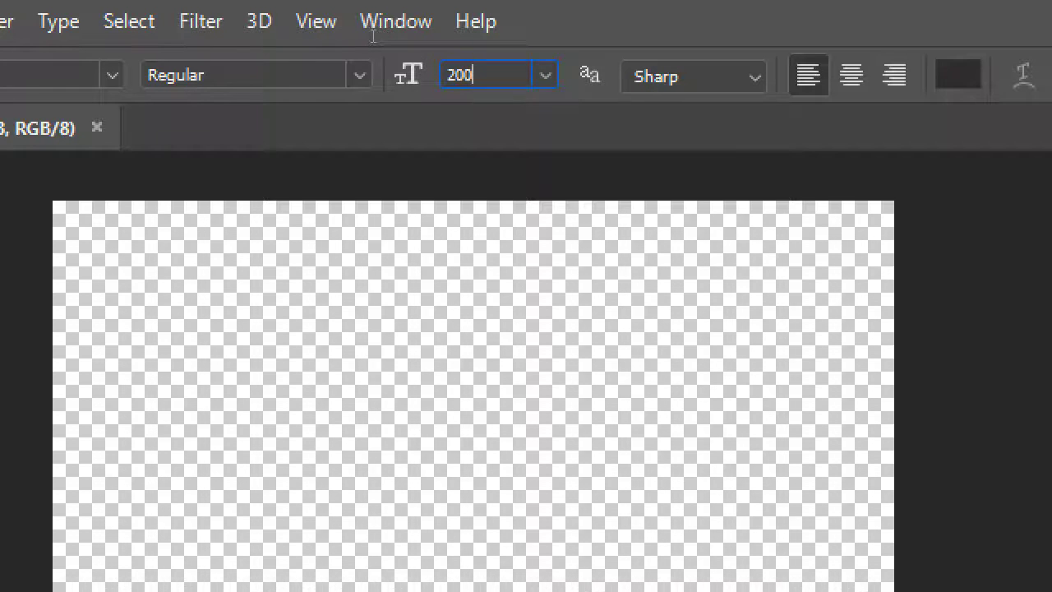
pyautogui.press('Return')
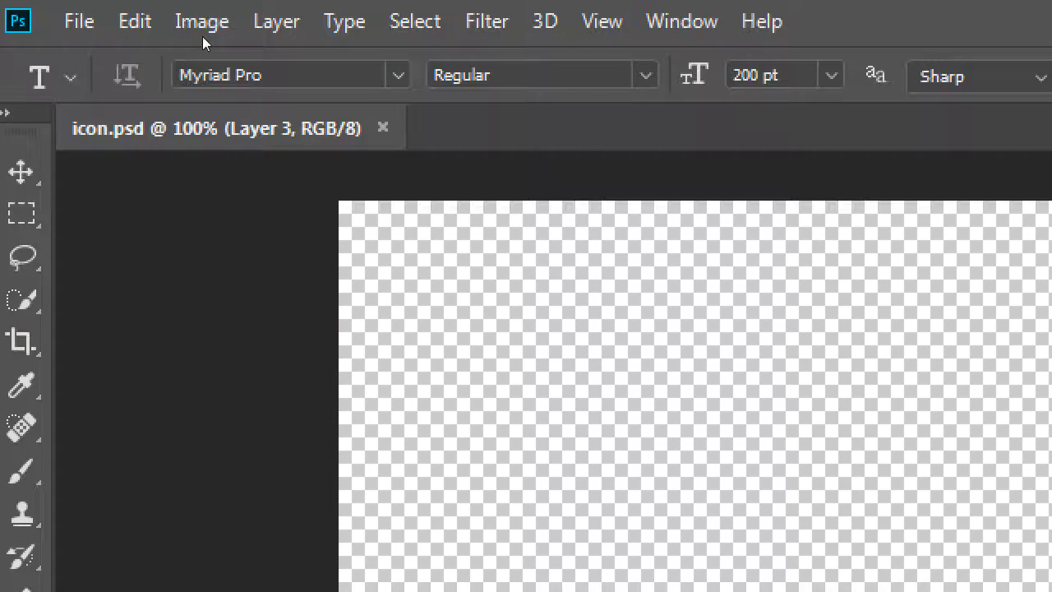
pyautogui.click(213, 75)
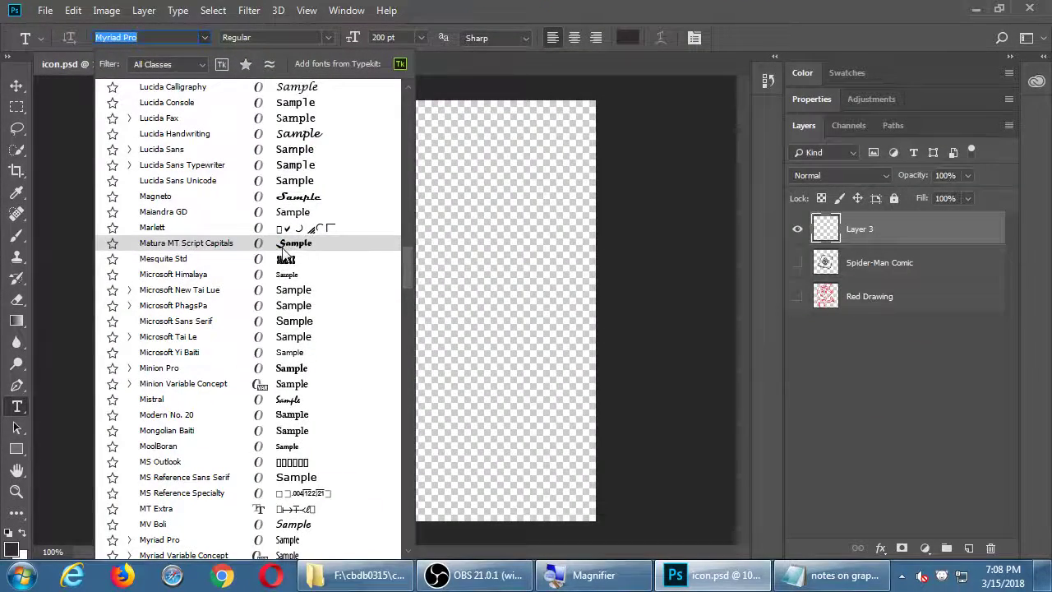
# Pick Matura MT Script Capitals and start a text line near the canvas centre
pyautogui.click(285, 245)
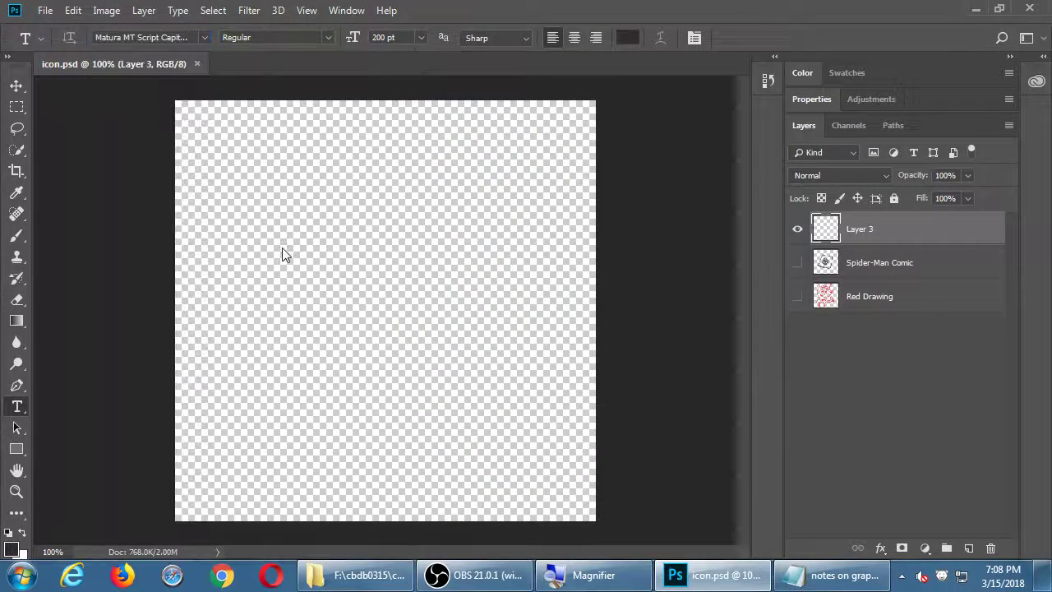
pyautogui.click(362, 304)
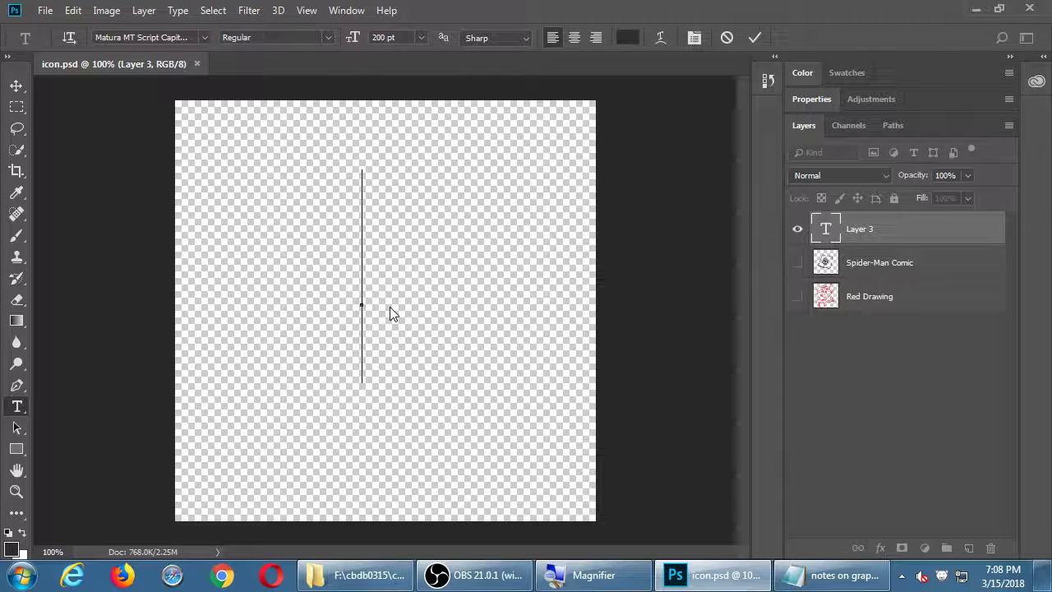
pyautogui.write('CJ')
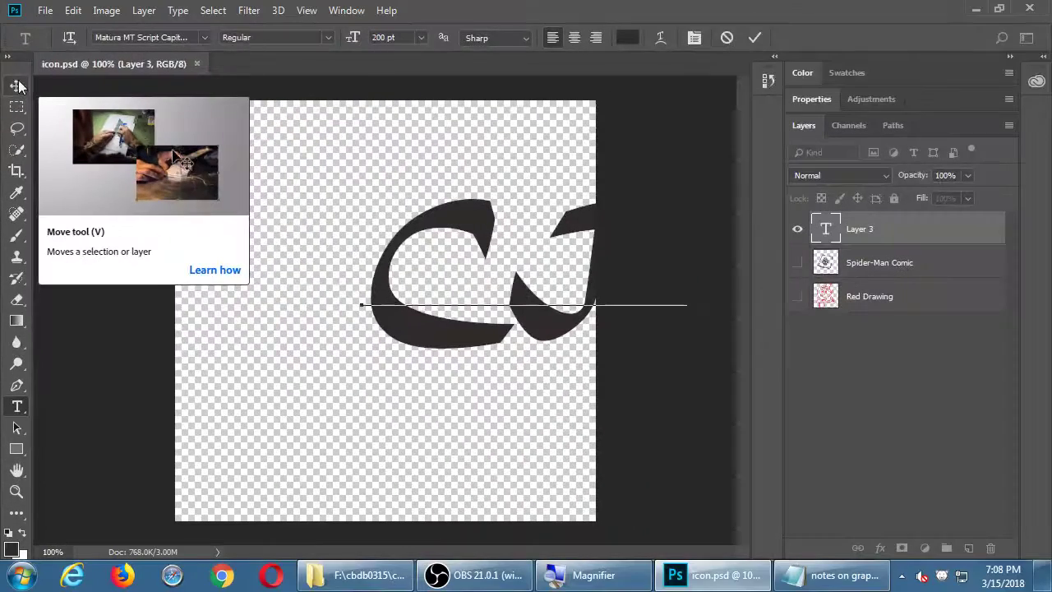
# Retype the mistyped letters to read CBDb and commit the text
pyautogui.click(469, 263)
pyautogui.doubleClick(474, 274)
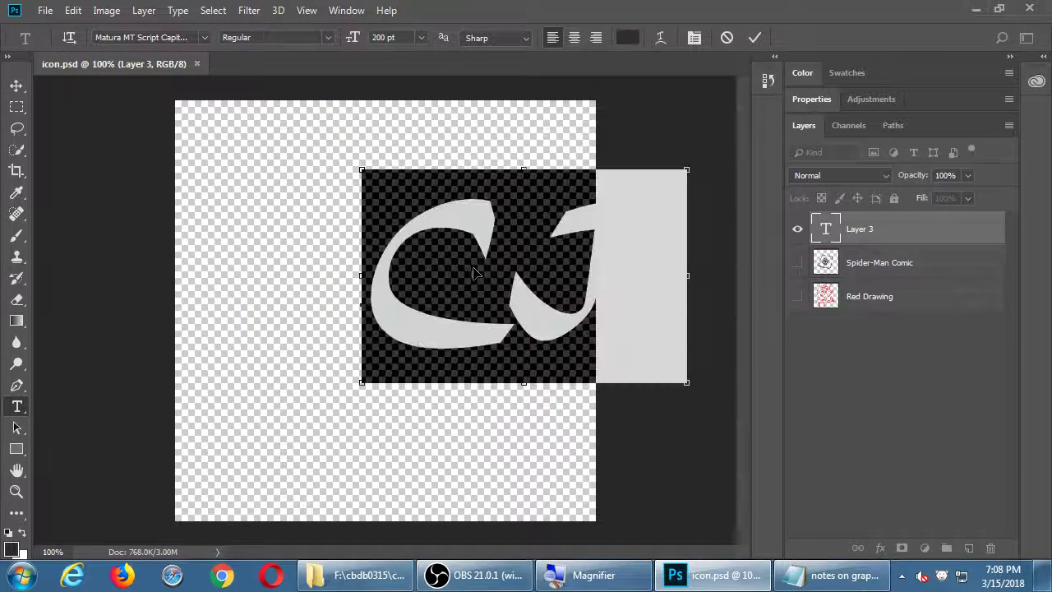
pyautogui.write('cJB')
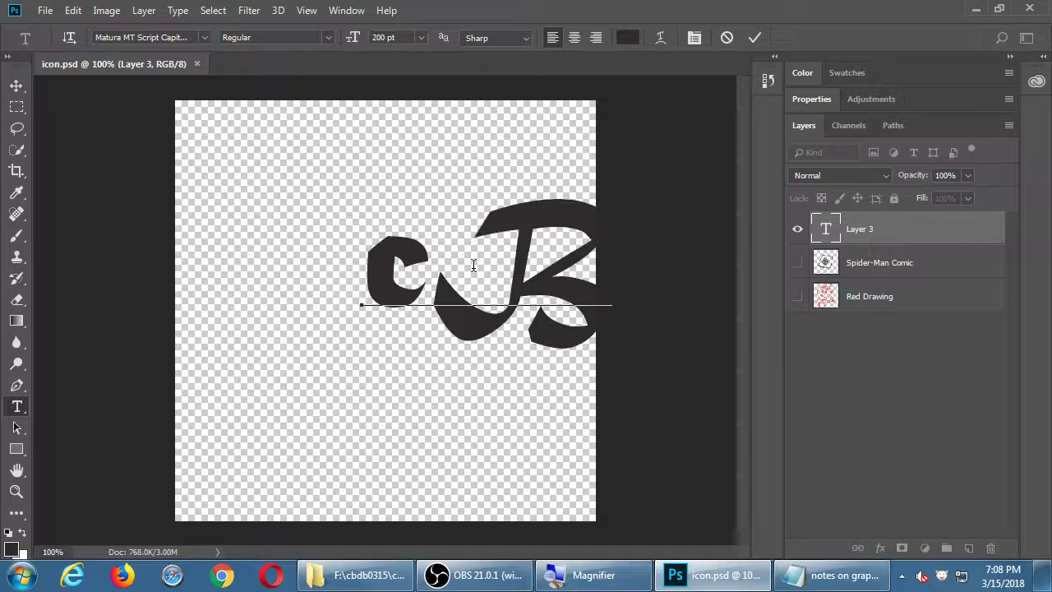
pyautogui.press('BackSpace')
pyautogui.press('BackSpace')
pyautogui.write('c')
pyautogui.press('BackSpace')
pyautogui.write('CJ')
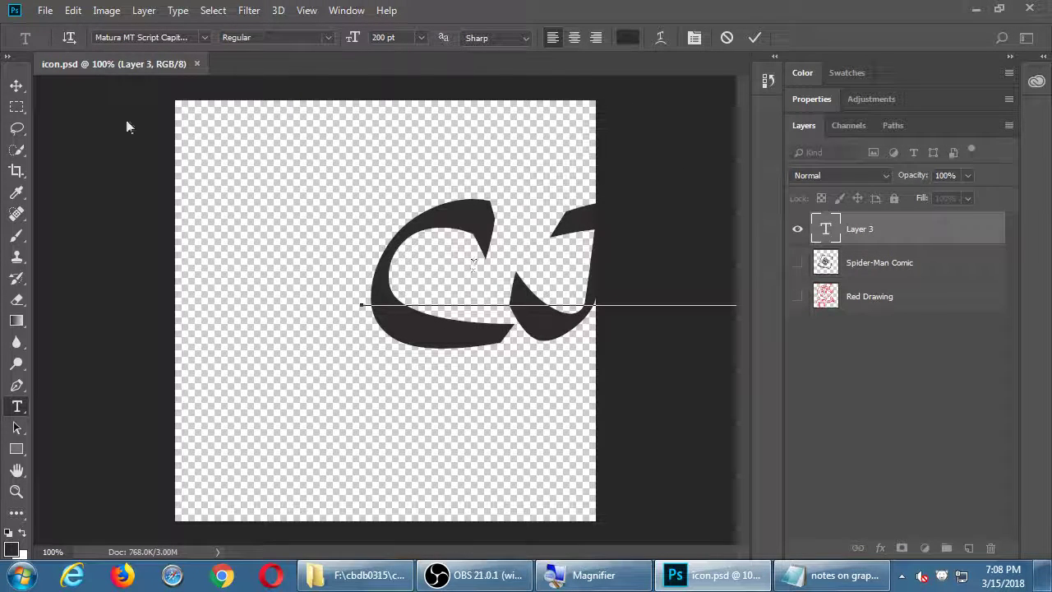
pyautogui.click(16, 85)
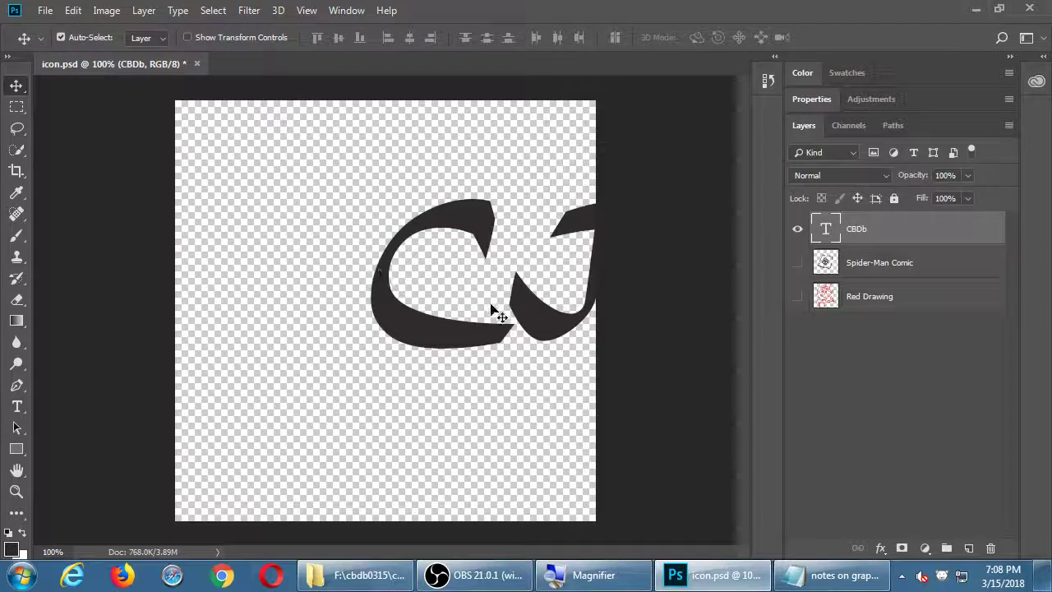
# Shift the text left, break it into CB over Db, and raise it to fit the canvas
pyautogui.moveTo(535, 315); pyautogui.dragTo(370, 287)
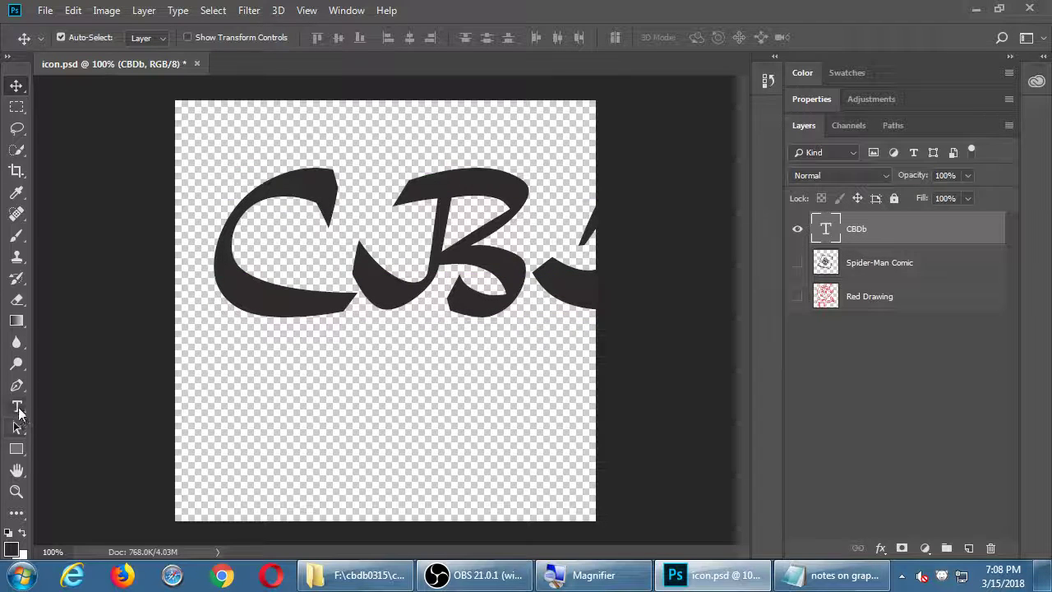
pyautogui.click(16, 407)
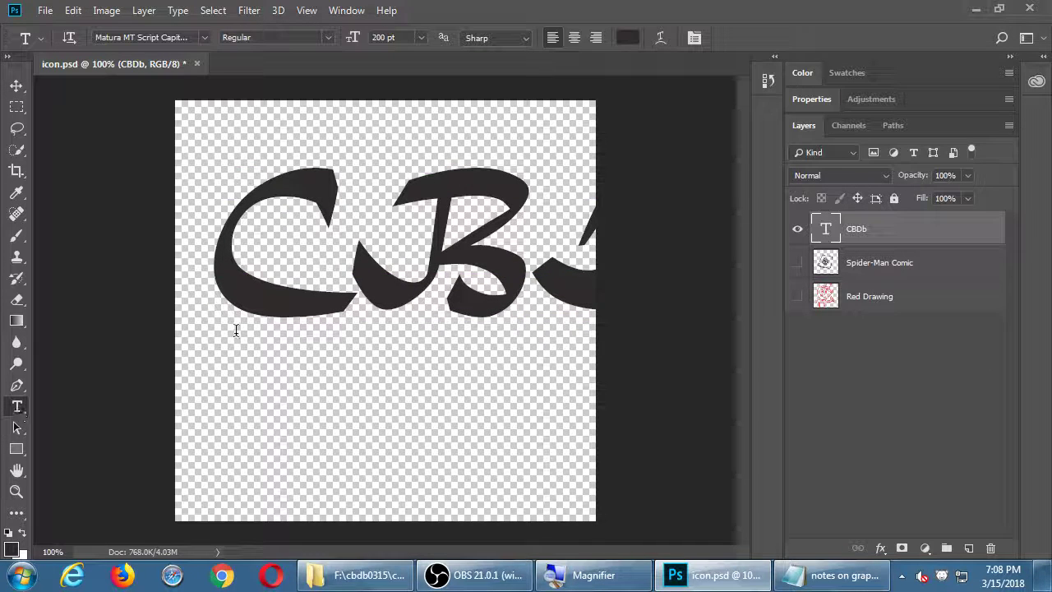
pyautogui.click(533, 239)
pyautogui.press('Return')
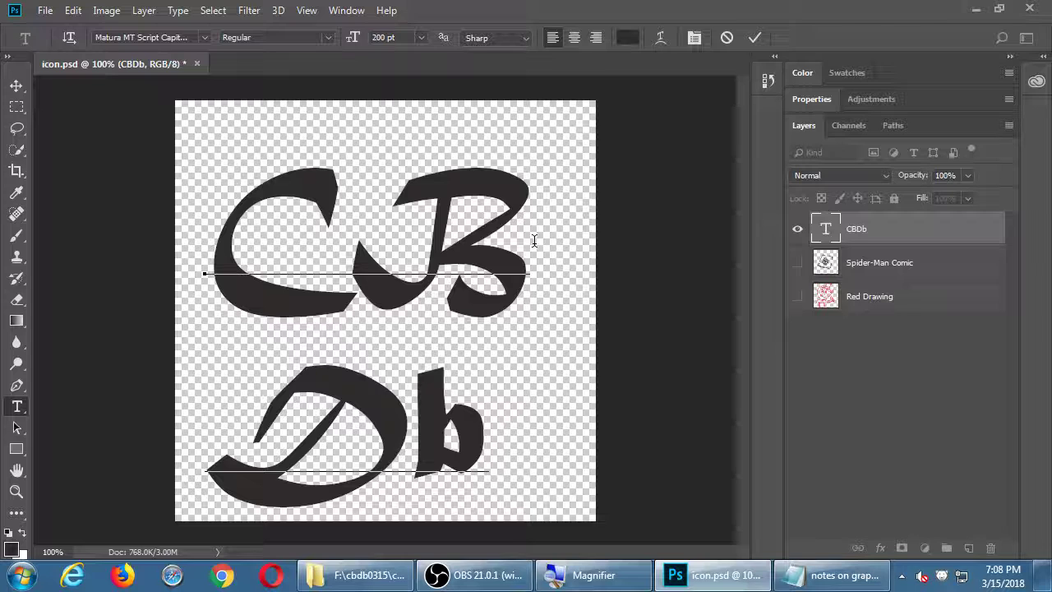
pyautogui.click(16, 85)
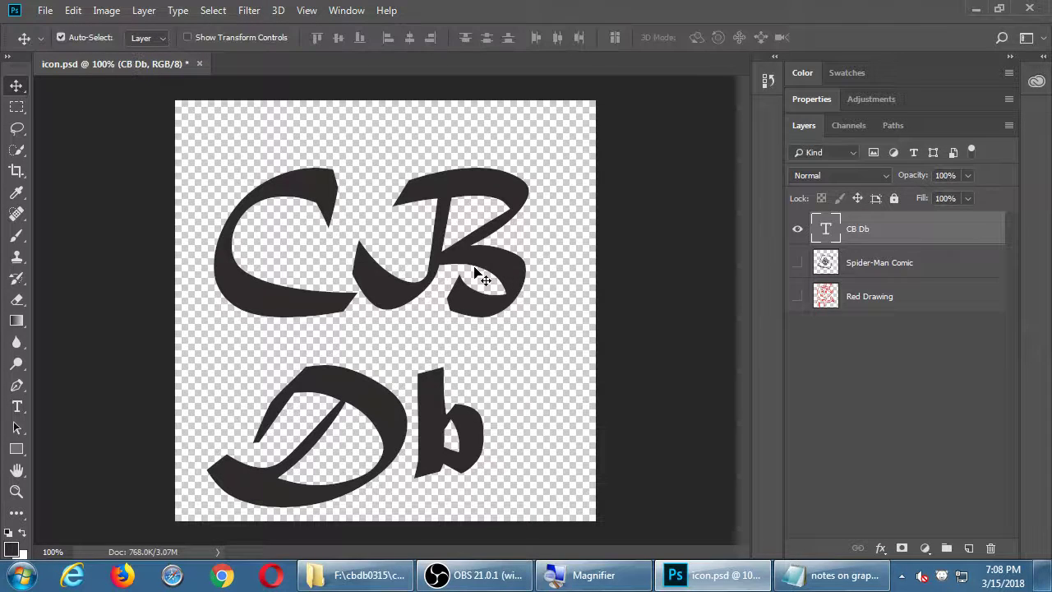
pyautogui.moveTo(400, 301); pyautogui.dragTo(414, 265)
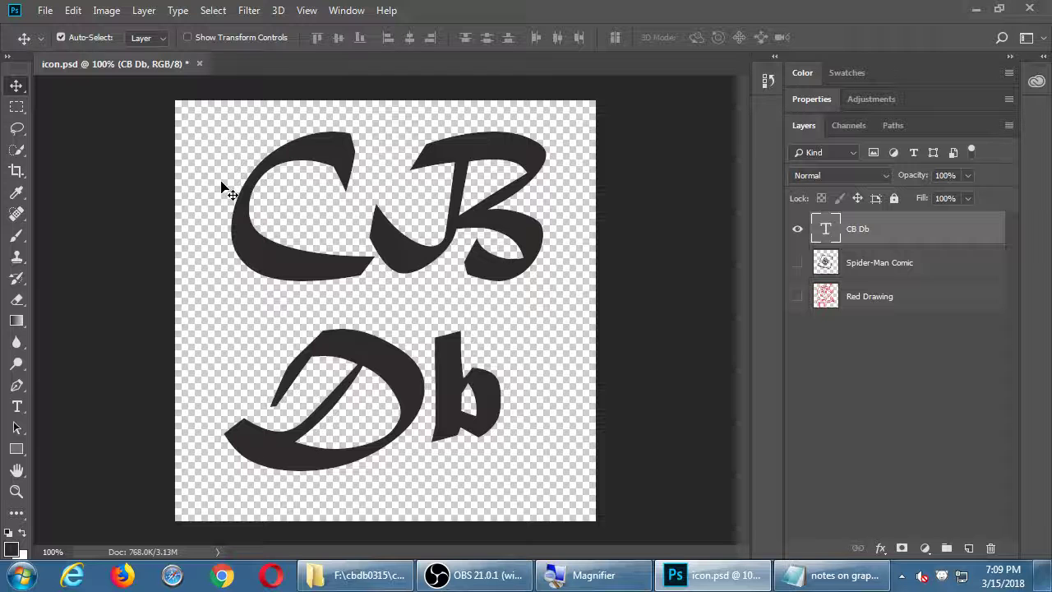
pyautogui.press('t')
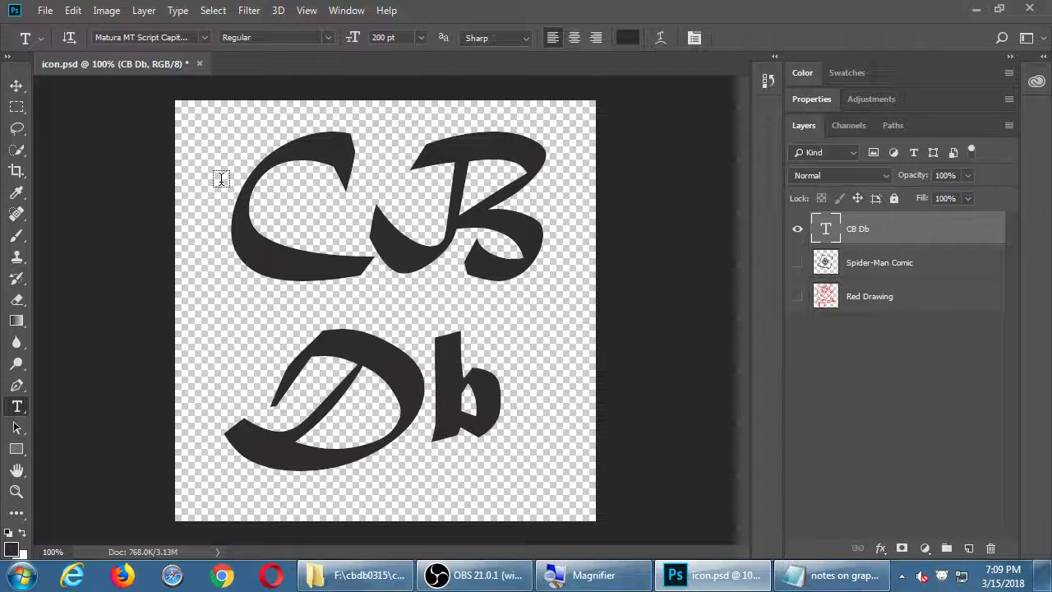
# Change the CB Db text colour to red f22727
pyautogui.click(629, 37)
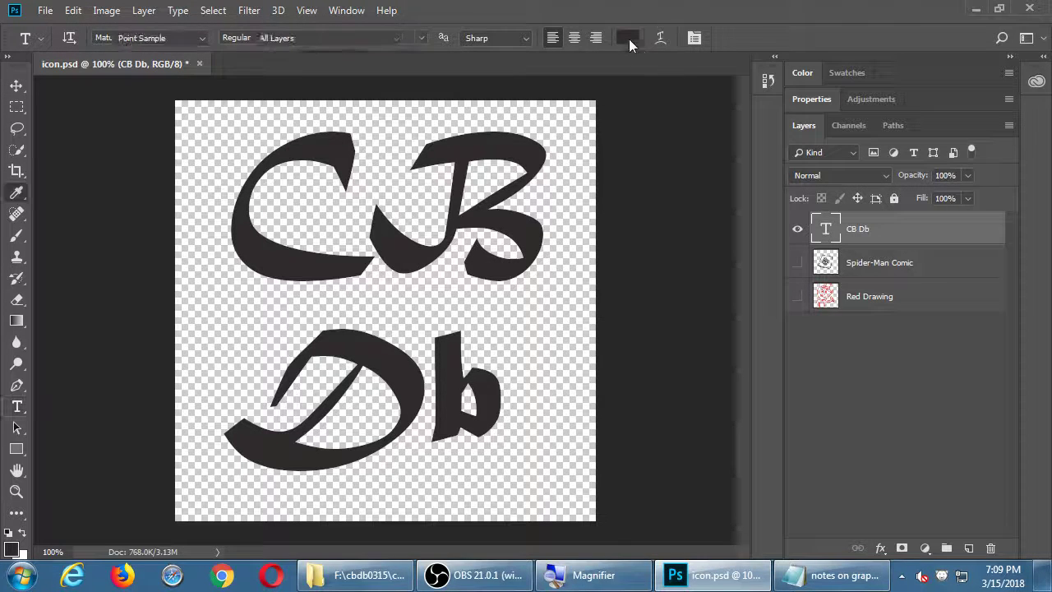
pyautogui.click(484, 111)
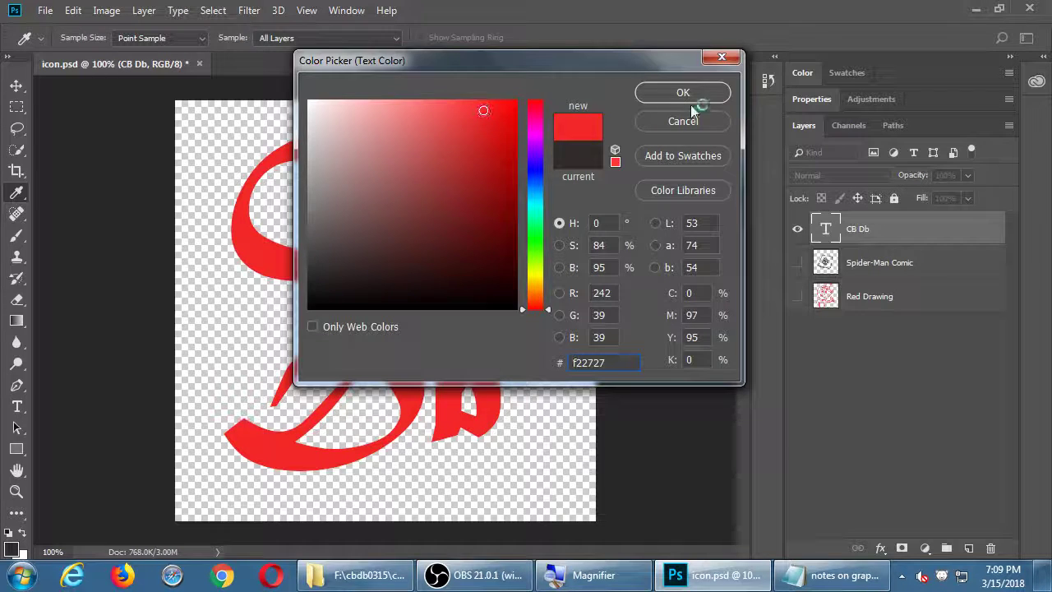
pyautogui.click(682, 92)
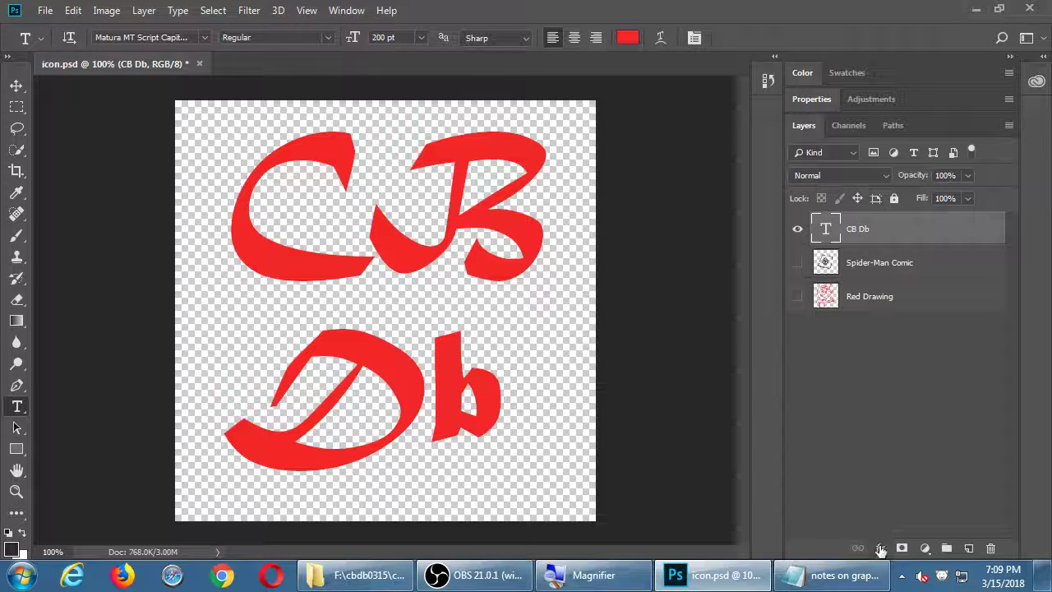
# Open the Layers panel's layer effects (fx) list
pyautogui.click(880, 548)
pyautogui.click(848, 493)
pyautogui.click(881, 548)
# Apply a Drop Shadow: opacity 77%, distance 14 px, spread 20%, size 9 px
pyautogui.click(920, 530)
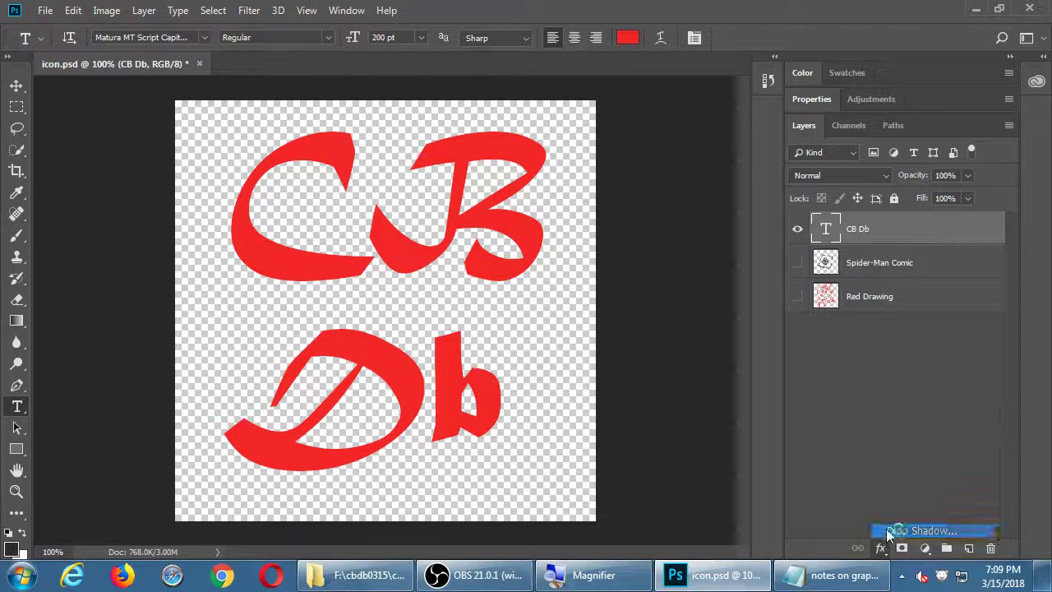
pyautogui.moveTo(462, 50); pyautogui.dragTo(806, 67)
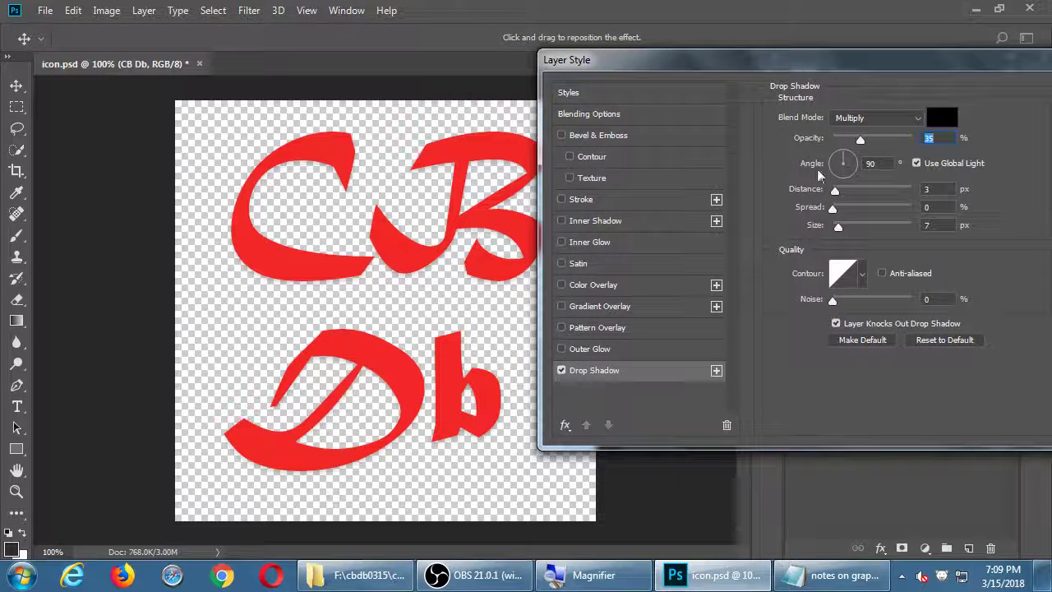
pyautogui.moveTo(849, 189); pyautogui.dragTo(845, 212)
pyautogui.click(840, 210)
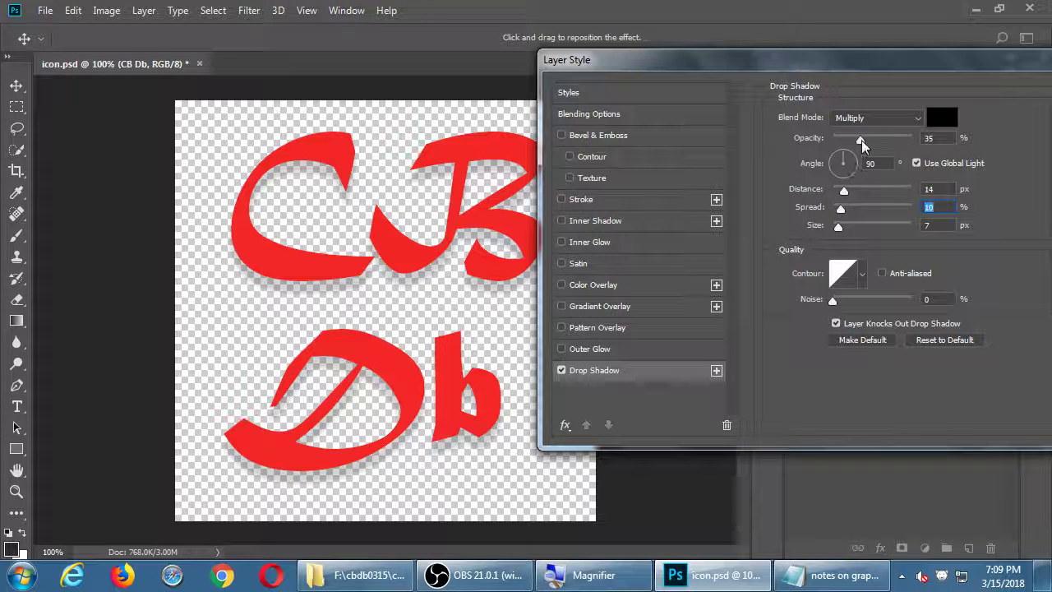
pyautogui.moveTo(860, 140); pyautogui.dragTo(894, 140)
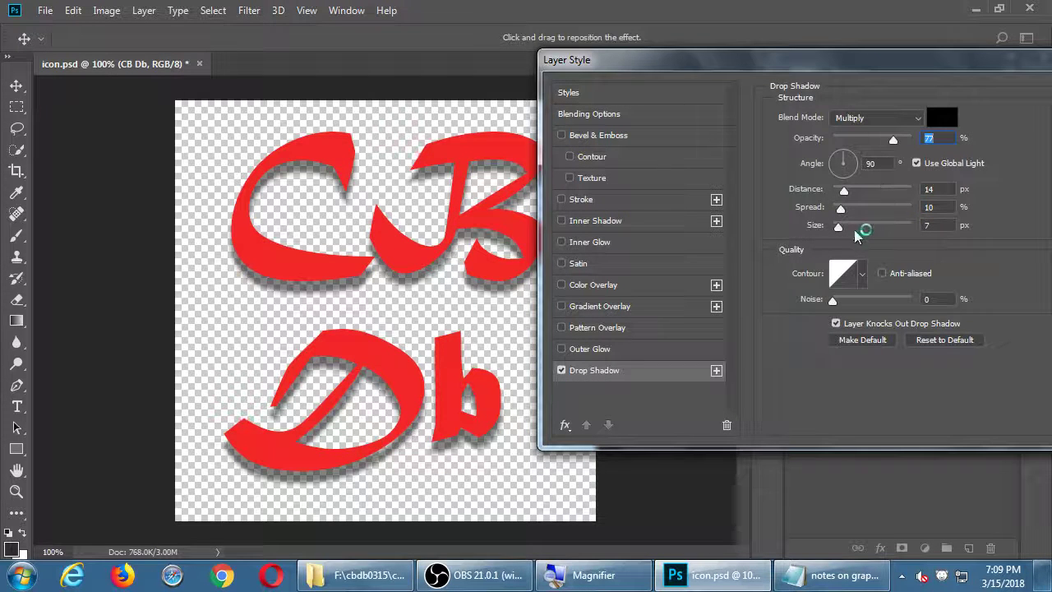
pyautogui.moveTo(838, 227); pyautogui.dragTo(850, 211)
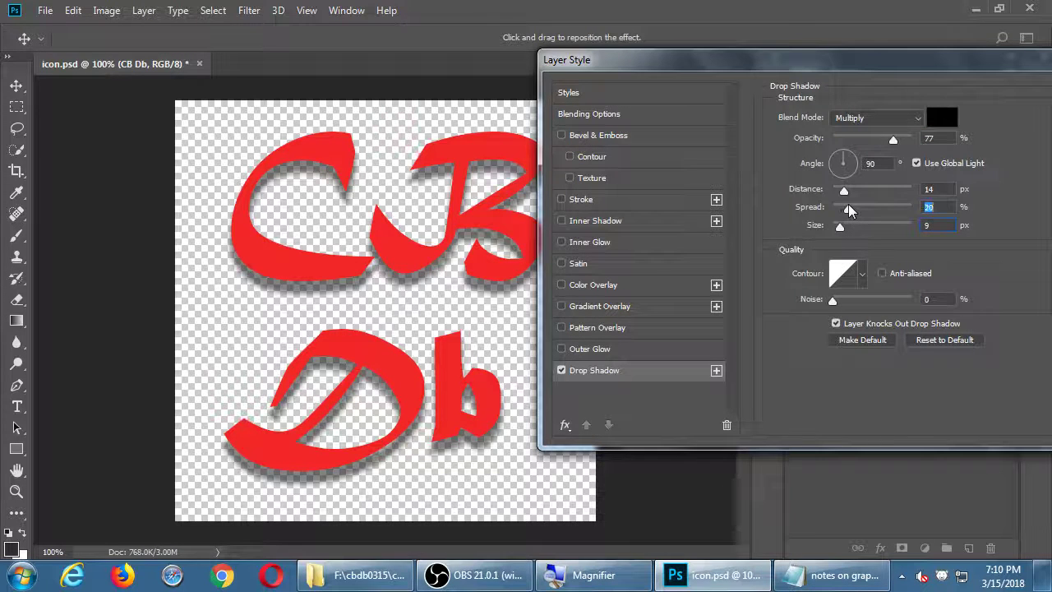
pyautogui.moveTo(776, 62); pyautogui.dragTo(407, 31)
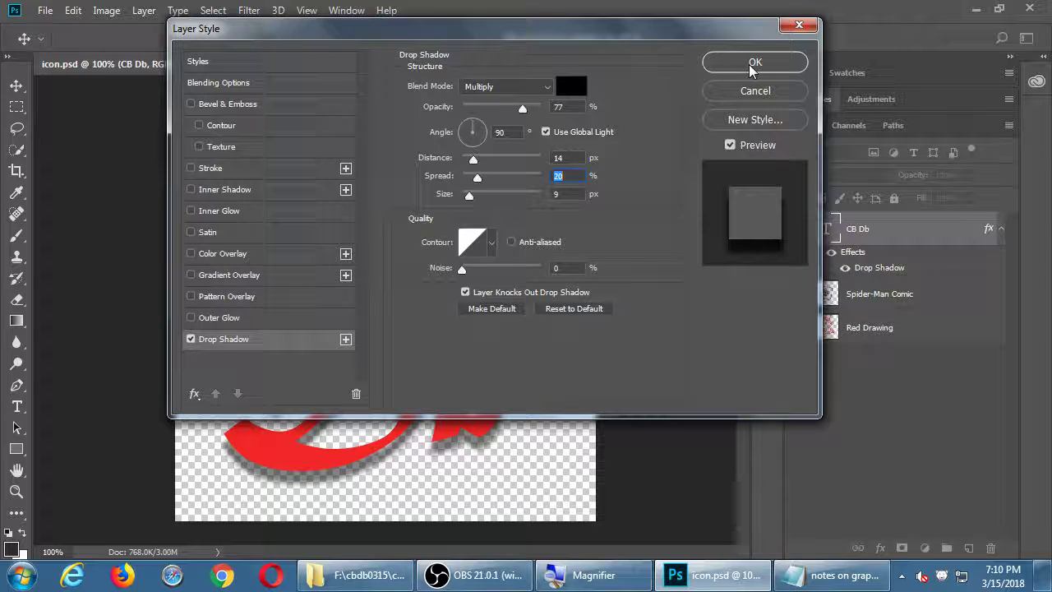
pyautogui.click(751, 65)
# Confirm the Drop Shadow layer style settings with OK
pyautogui.click(749, 66)
pyautogui.click(750, 66)
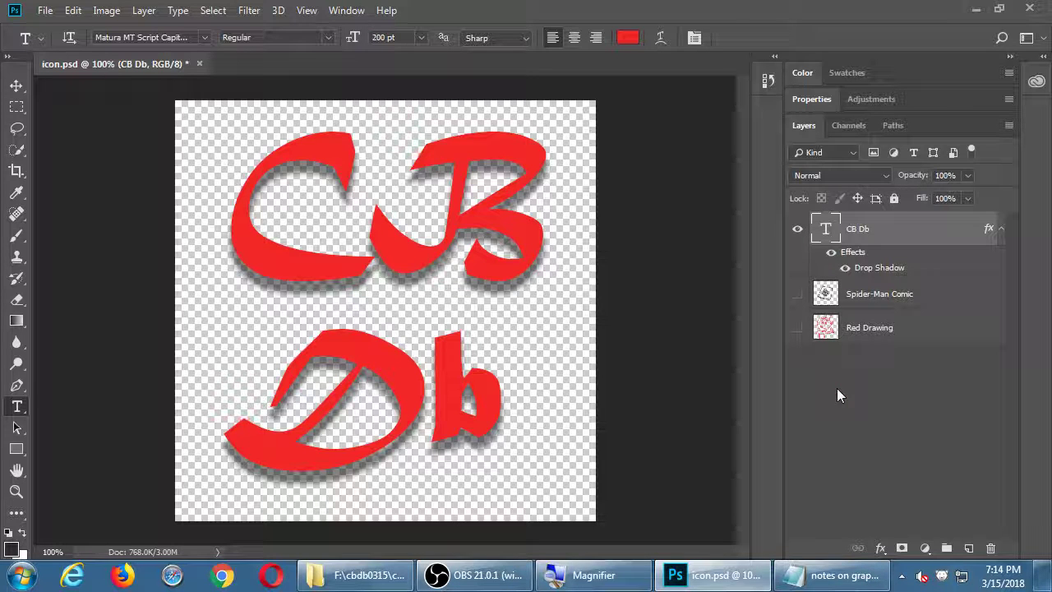
# Free-transform the CB Db text to about half size in the canvas's lower-left corner
pyautogui.hotkey('ctrl', 't')
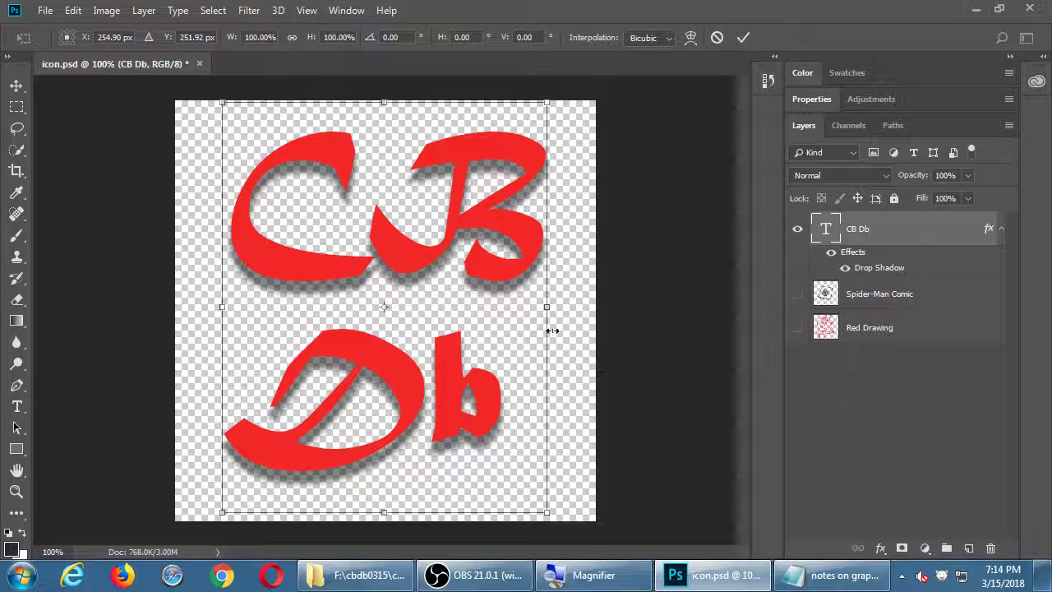
pyautogui.moveTo(548, 103); pyautogui.dragTo(420, 301)
pyautogui.press('Return')
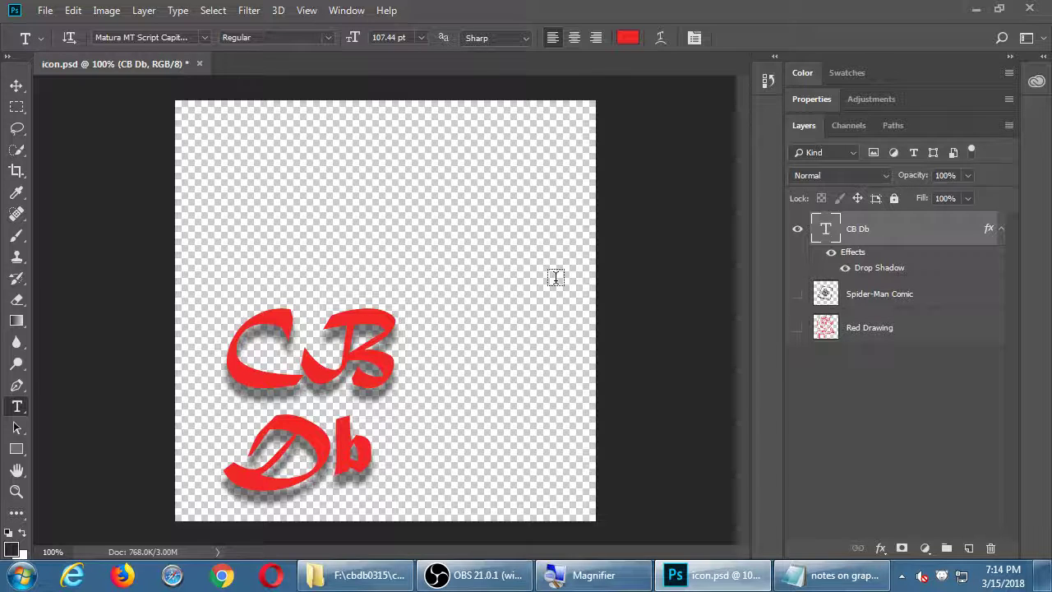
# Zoom the view between 50% and 200% with Ctrl+/Ctrl- to inspect the lettering
pyautogui.hotkey('ctrl', '-')
pyautogui.hotkey('ctrl', '-')
pyautogui.hotkey('ctrl', '-')
pyautogui.hotkey('ctrl', '-')
pyautogui.hotkey('ctrl', '-')
pyautogui.hotkey('ctrl', '-')
pyautogui.hotkey('ctrl', '-')
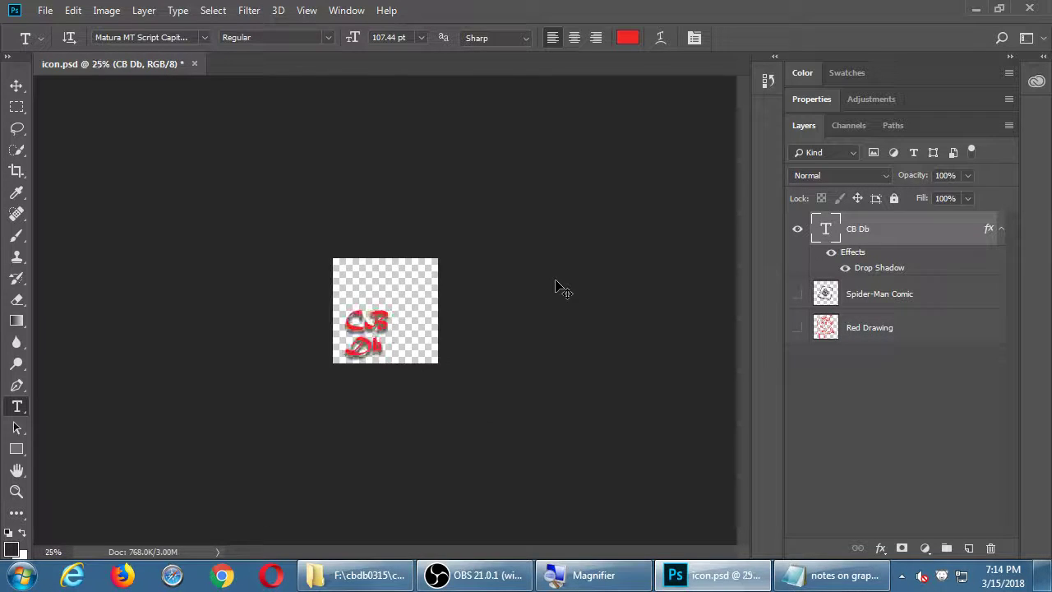
pyautogui.hotkey('ctrl', '-')
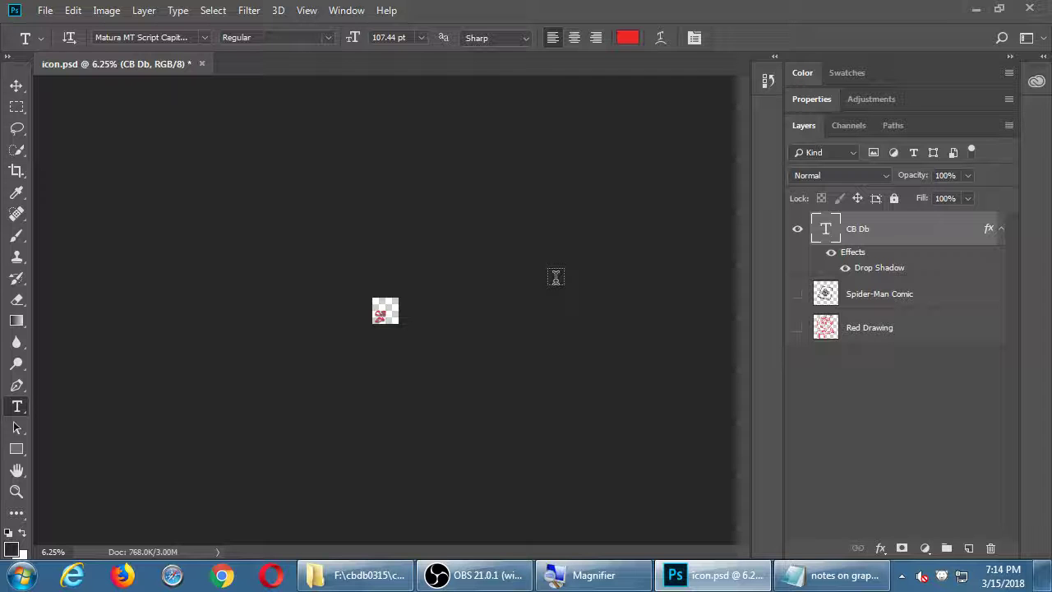
pyautogui.hotkey('ctrl', '+')
pyautogui.hotkey('ctrl', '+')
pyautogui.hotkey('ctrl', '+')
pyautogui.hotkey('ctrl', '+')
pyautogui.hotkey('ctrl', '+')
pyautogui.hotkey('ctrl', '+')
pyautogui.hotkey('ctrl', '+')
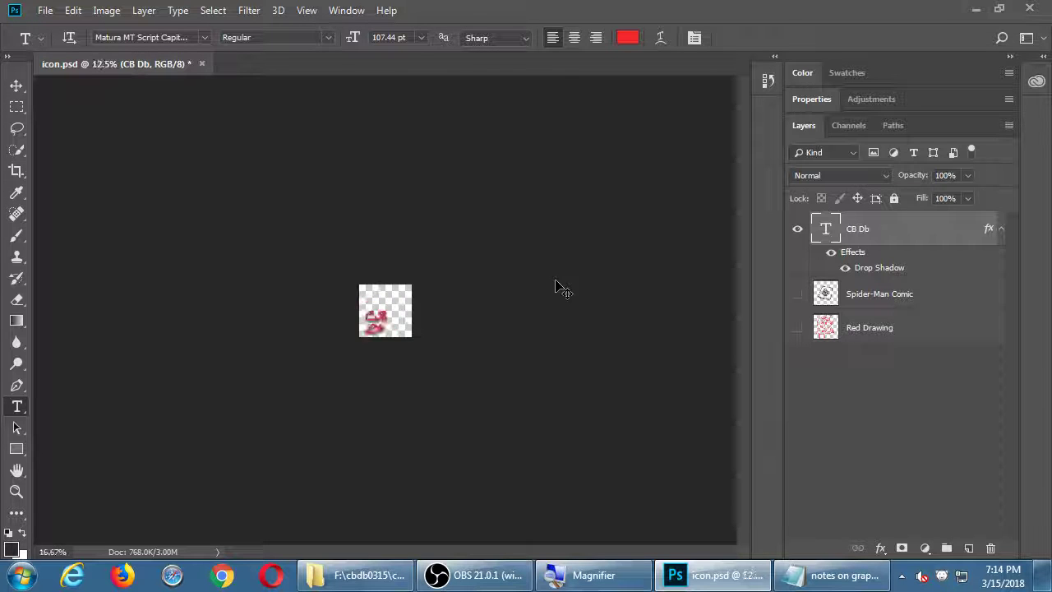
pyautogui.hotkey('ctrl', '+')
pyautogui.hotkey('ctrl', '-')
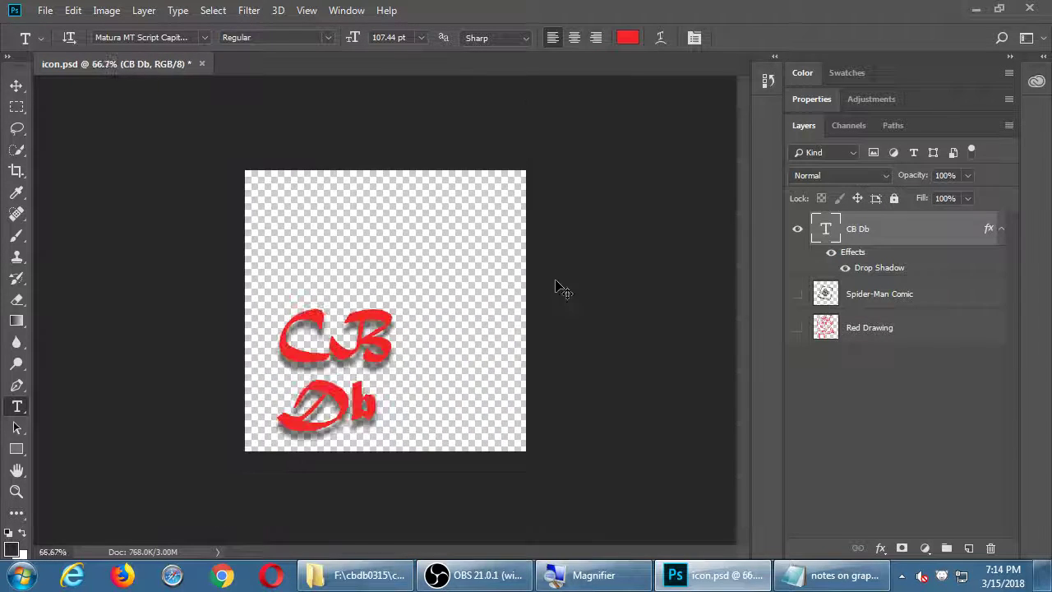
pyautogui.hotkey('ctrl', '-')
pyautogui.hotkey('ctrl', '+')
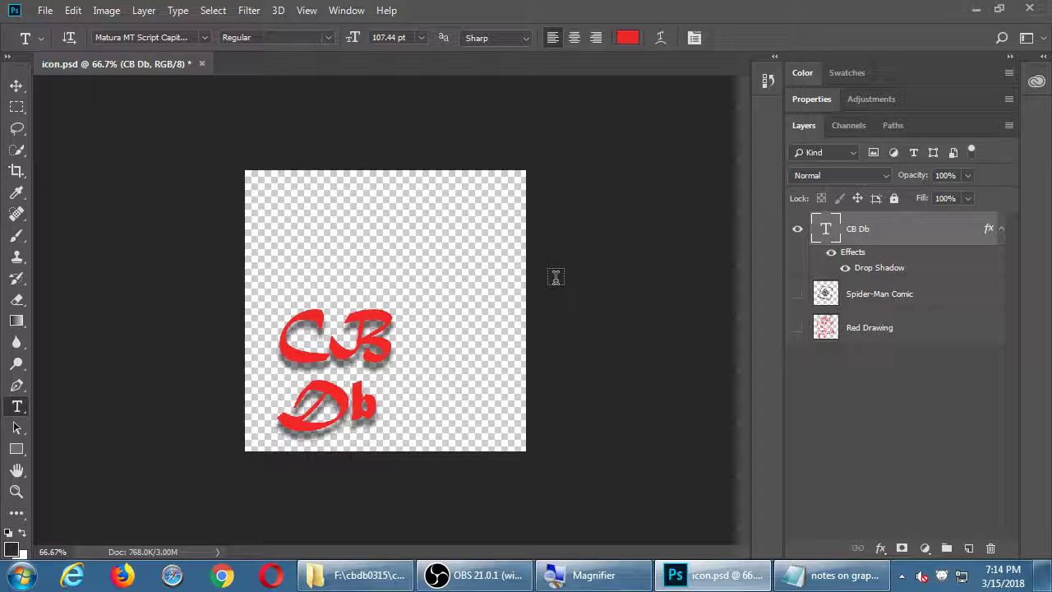
pyautogui.hotkey('ctrl', '-')
pyautogui.hotkey('ctrl', '-')
pyautogui.hotkey('ctrl', '-')
pyautogui.hotkey('ctrl', '-')
pyautogui.hotkey('ctrl', '-')
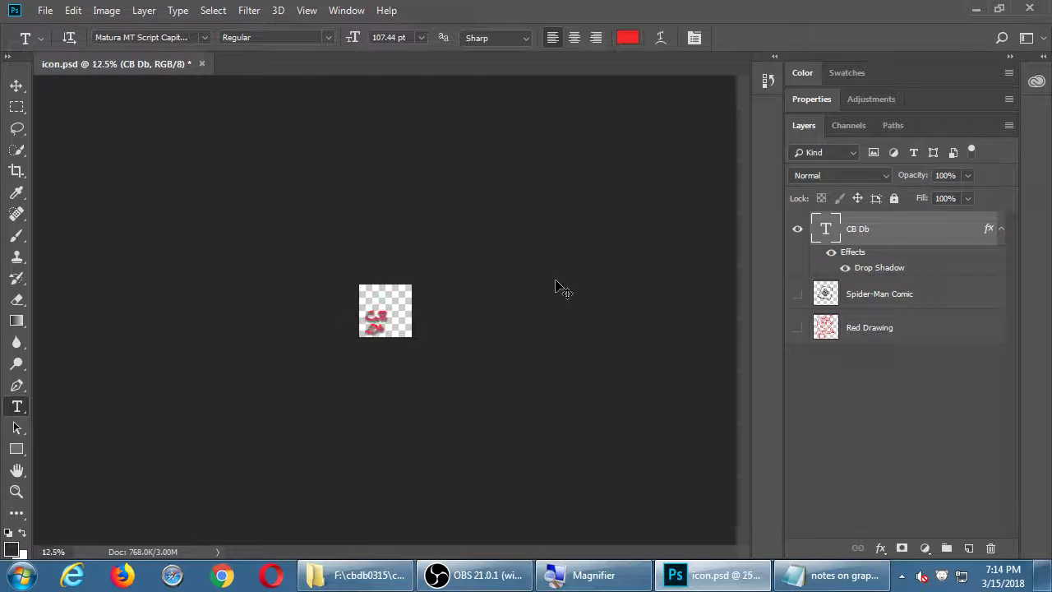
pyautogui.hotkey('ctrl', '+')
pyautogui.hotkey('ctrl', '+')
pyautogui.hotkey('ctrl', '+')
pyautogui.hotkey('ctrl', '+')
pyautogui.hotkey('ctrl', '+')
pyautogui.hotkey('ctrl', '+')
pyautogui.hotkey('ctrl', '+')
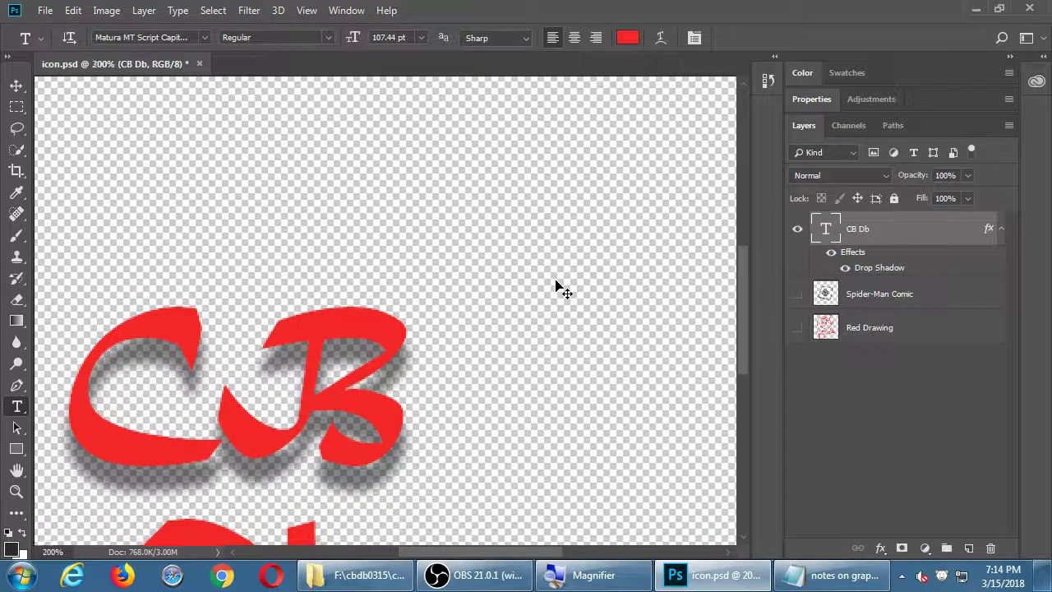
pyautogui.hotkey('ctrl', '+')
pyautogui.hotkey('ctrl', '-')
pyautogui.hotkey('ctrl', '-')
pyautogui.hotkey('ctrl', '-')
pyautogui.hotkey('ctrl', '-')
pyautogui.hotkey('ctrl', '-')
pyautogui.hotkey('ctrl', '-')
pyautogui.hotkey('ctrl', '-')
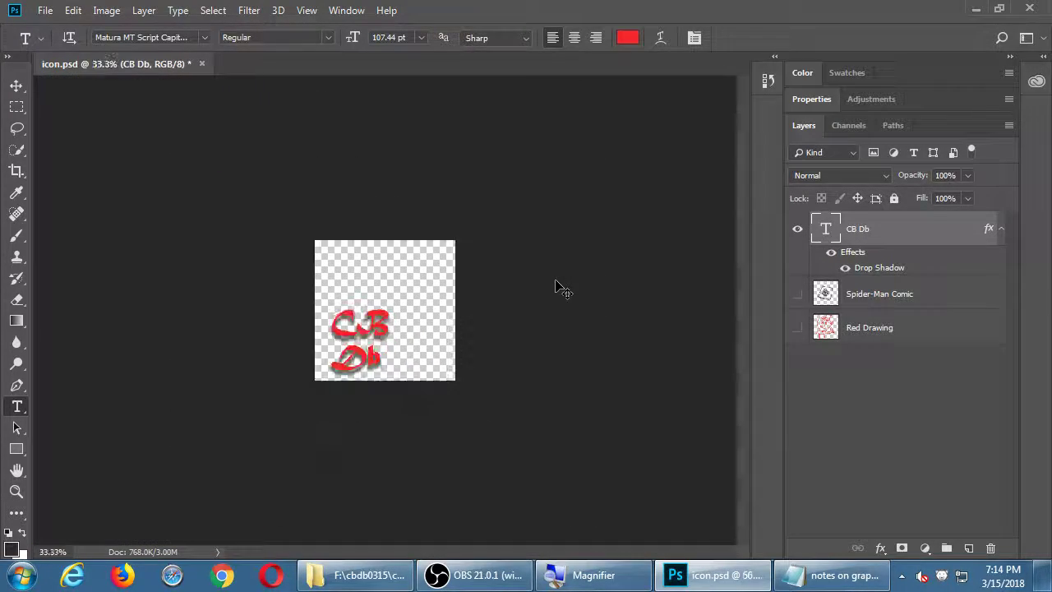
pyautogui.hotkey('ctrl', '+')
pyautogui.hotkey('ctrl', '+')
pyautogui.hotkey('ctrl', '+')
pyautogui.hotkey('ctrl', '+')
pyautogui.hotkey('ctrl', '+')
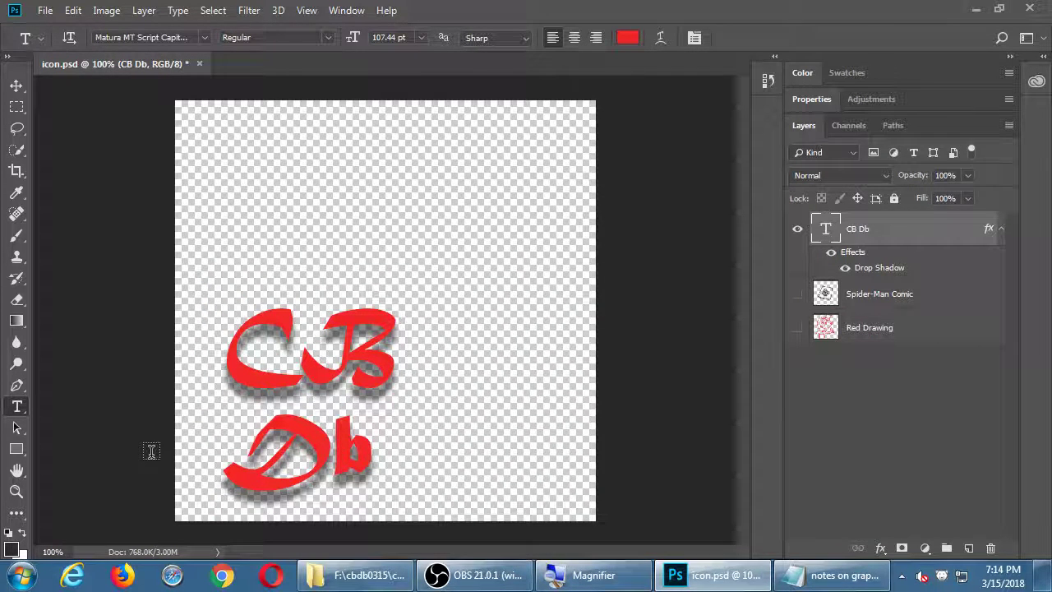
# Magnify the CB letters to 400% with the Zoom tool, return to 100%, and save icon.psd
pyautogui.click(15, 491)
pyautogui.click(276, 351)
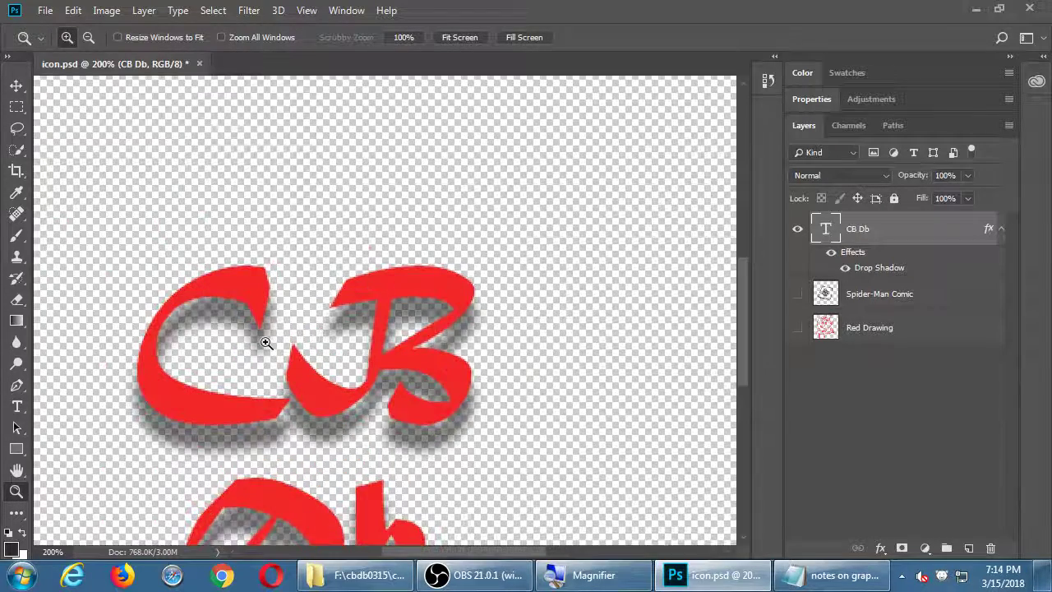
pyautogui.click(264, 345)
pyautogui.click(235, 346)
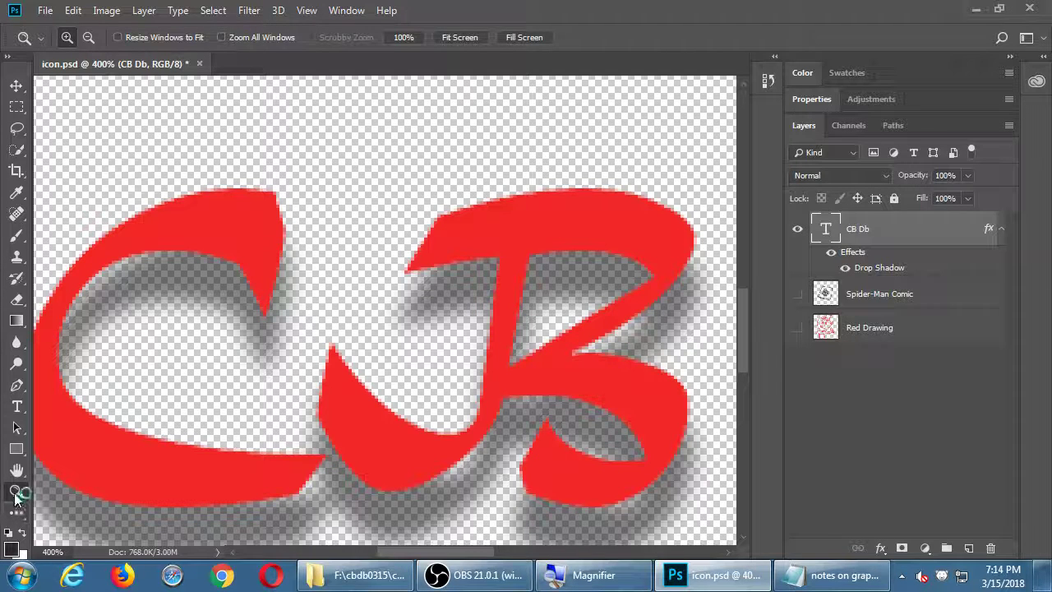
pyautogui.doubleClick(17, 493)
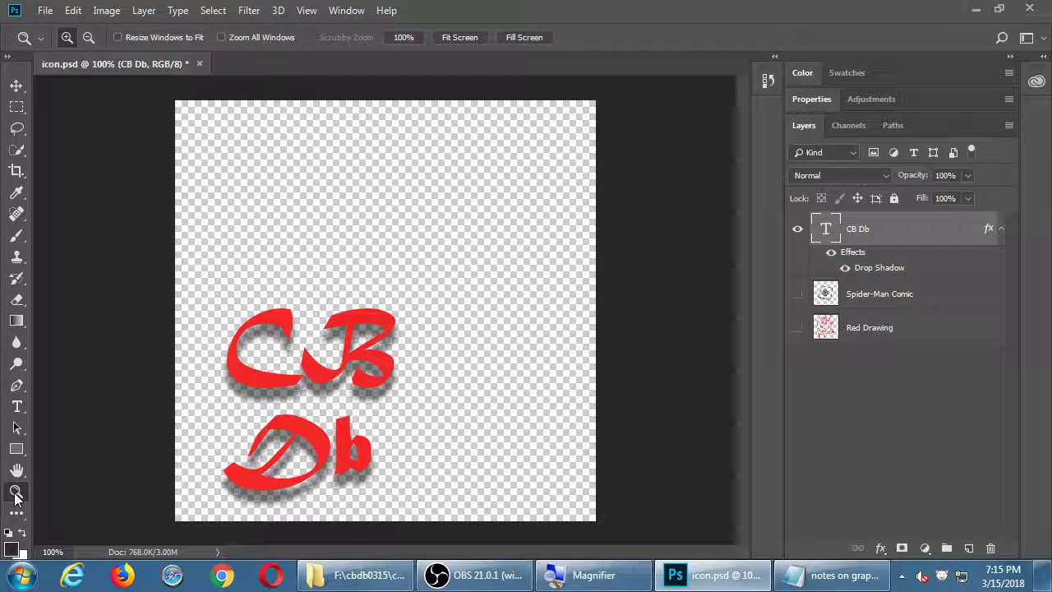
pyautogui.click(344, 338)
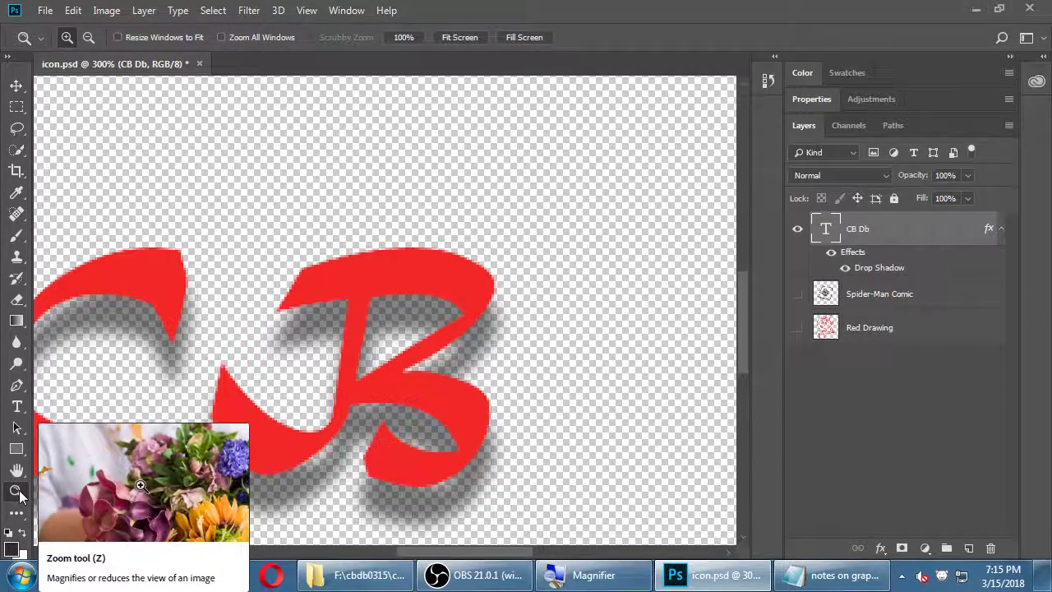
pyautogui.doubleClick(19, 493)
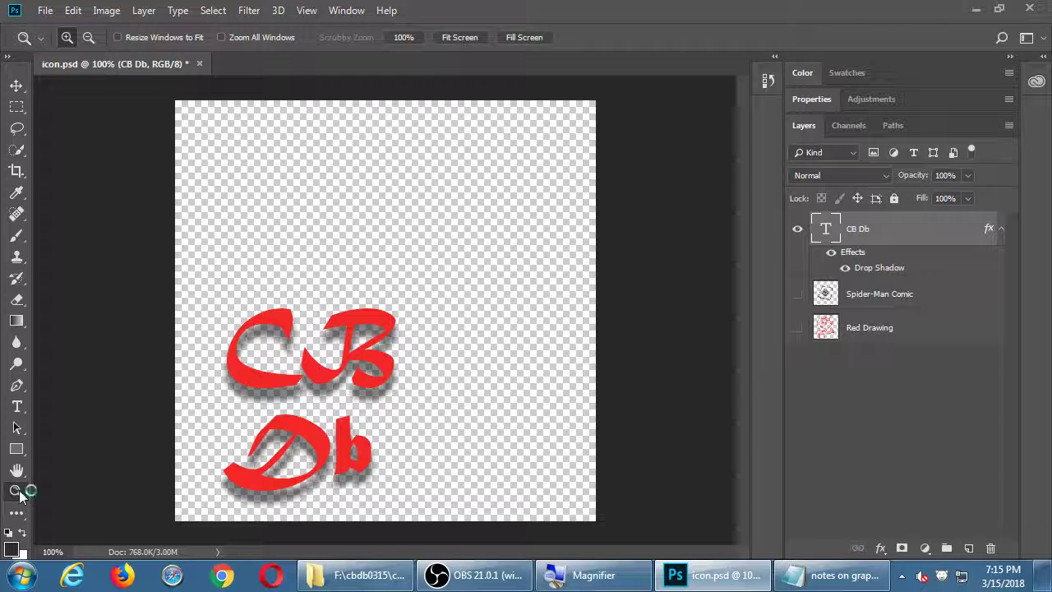
pyautogui.hotkey('ctrl', 's')
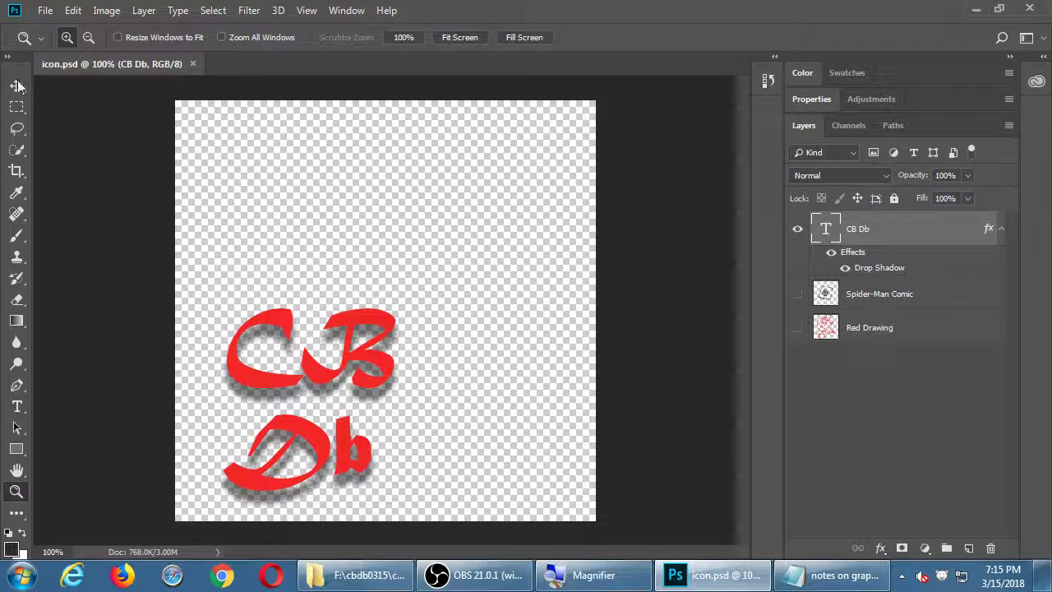
# Select the Move tool and bring up the Edit menu to transform the CB Db text
pyautogui.click(16, 86)
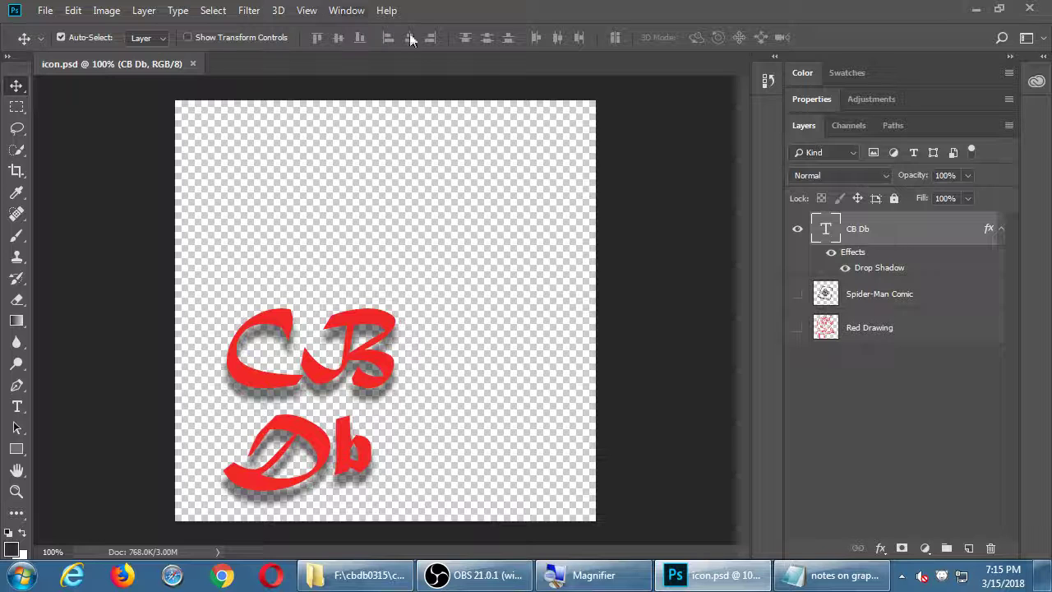
pyautogui.click(75, 11)
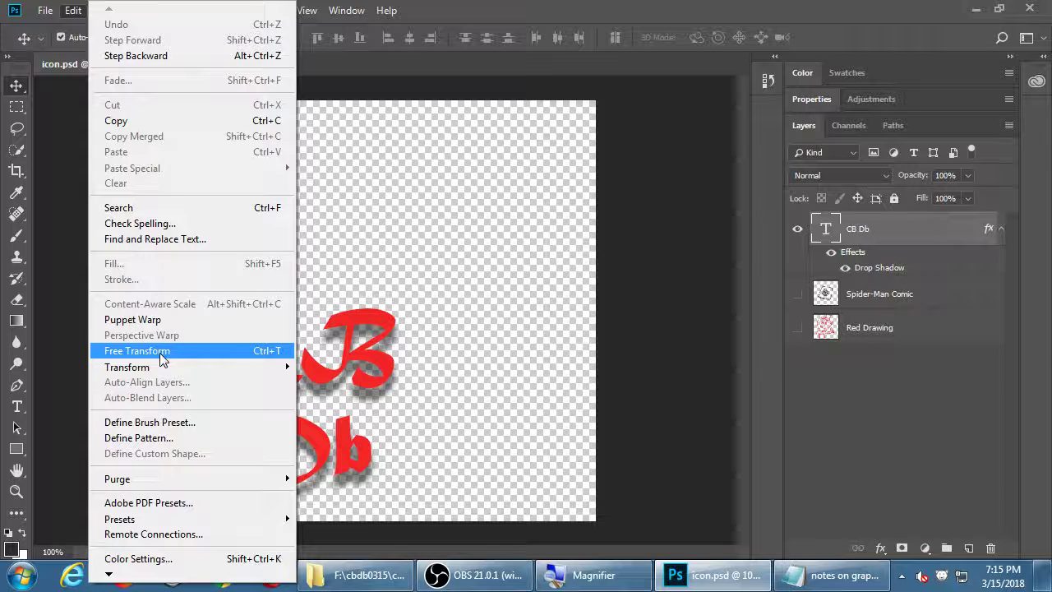
# Activate Free Transform on the CB Db text layer
pyautogui.click(162, 359)
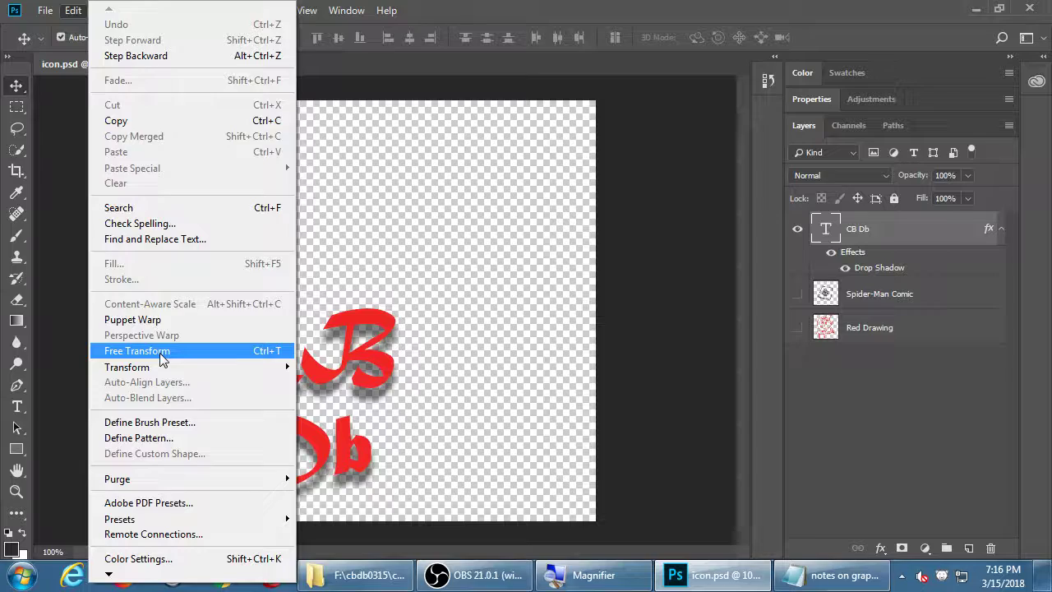
pyautogui.click(162, 355)
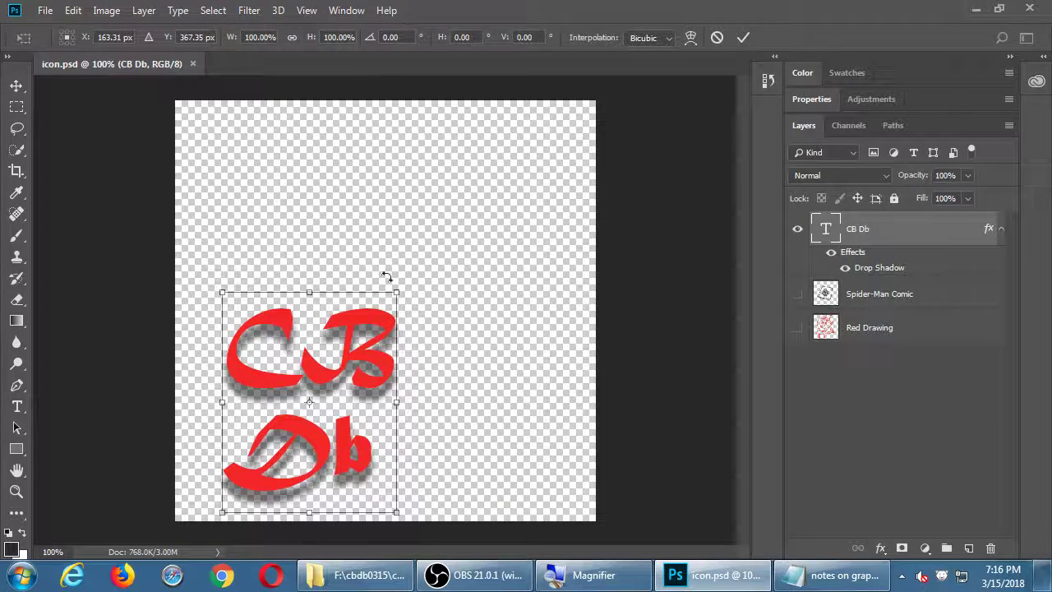
# Scale the CB Db text up to nearly fill the canvas, narrow and centre it, then save icon.psd
pyautogui.moveTo(396, 292); pyautogui.dragTo(569, 93)
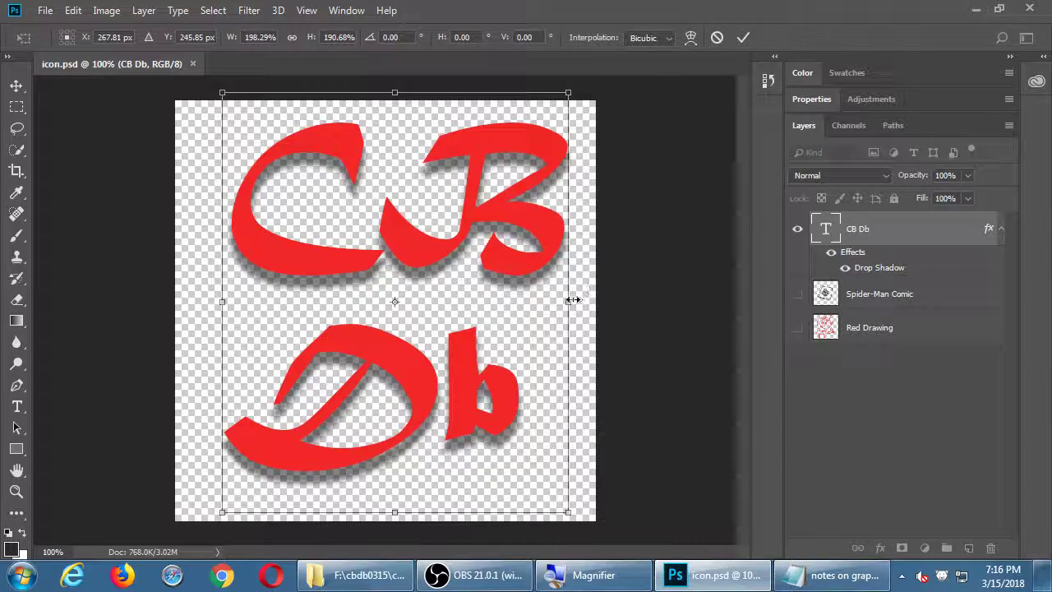
pyautogui.moveTo(569, 302); pyautogui.dragTo(592, 306)
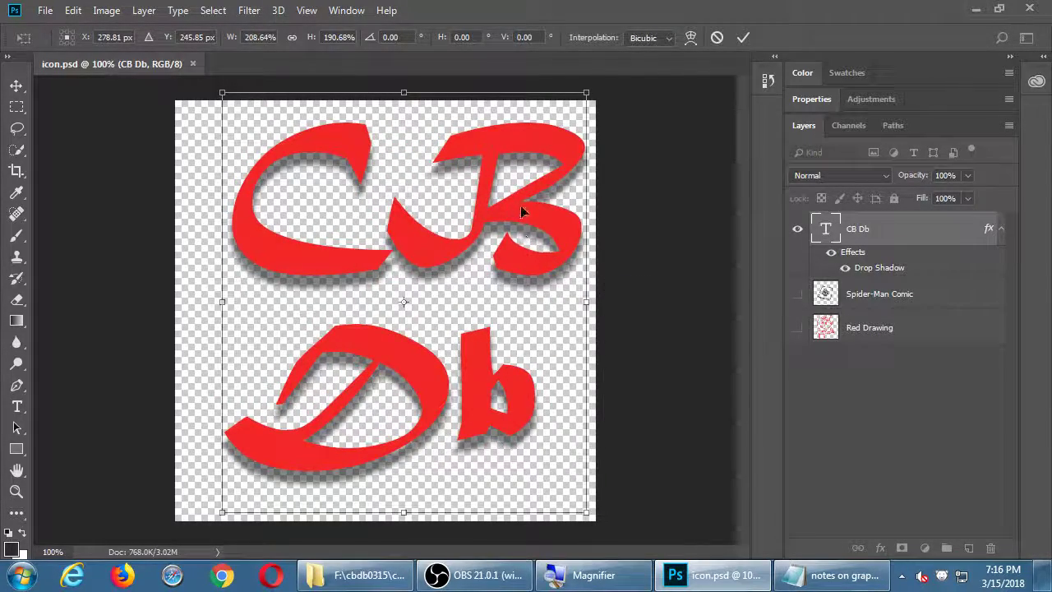
pyautogui.moveTo(520, 204); pyautogui.dragTo(497, 215)
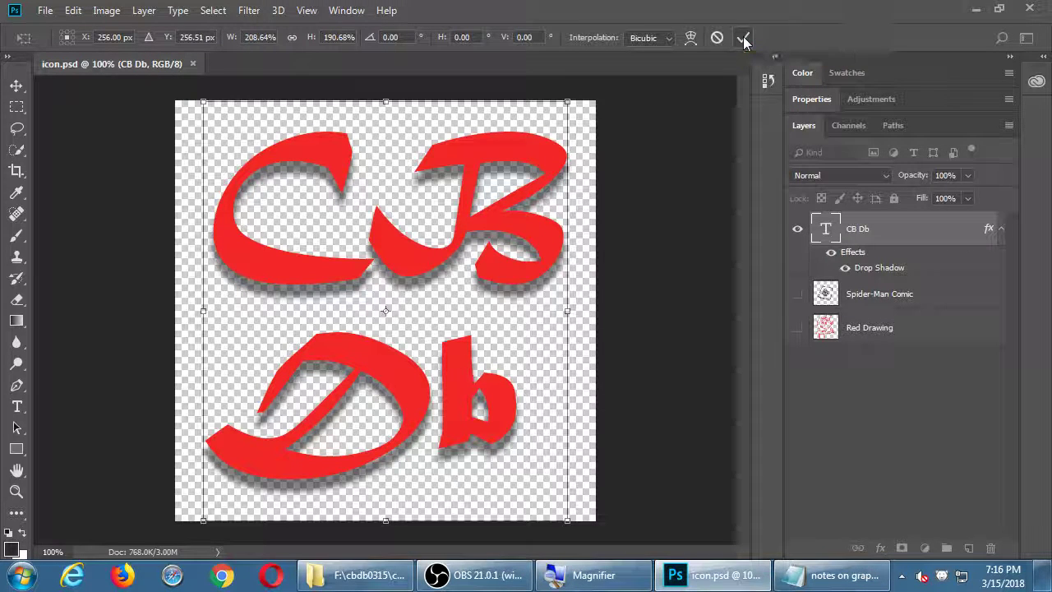
pyautogui.click(743, 36)
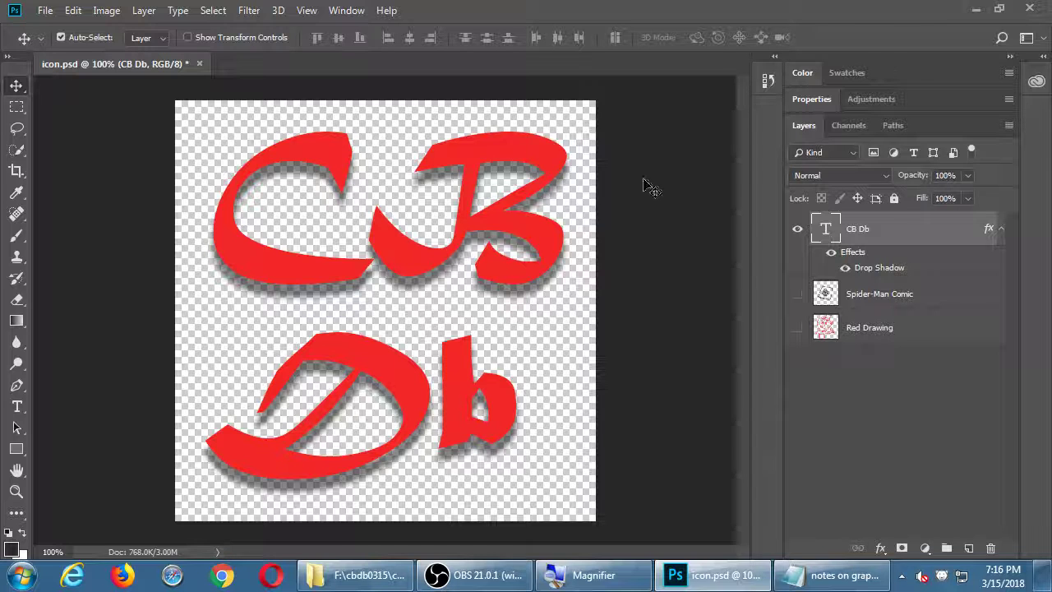
pyautogui.hotkey('ctrl', 's')
pyautogui.press('h')
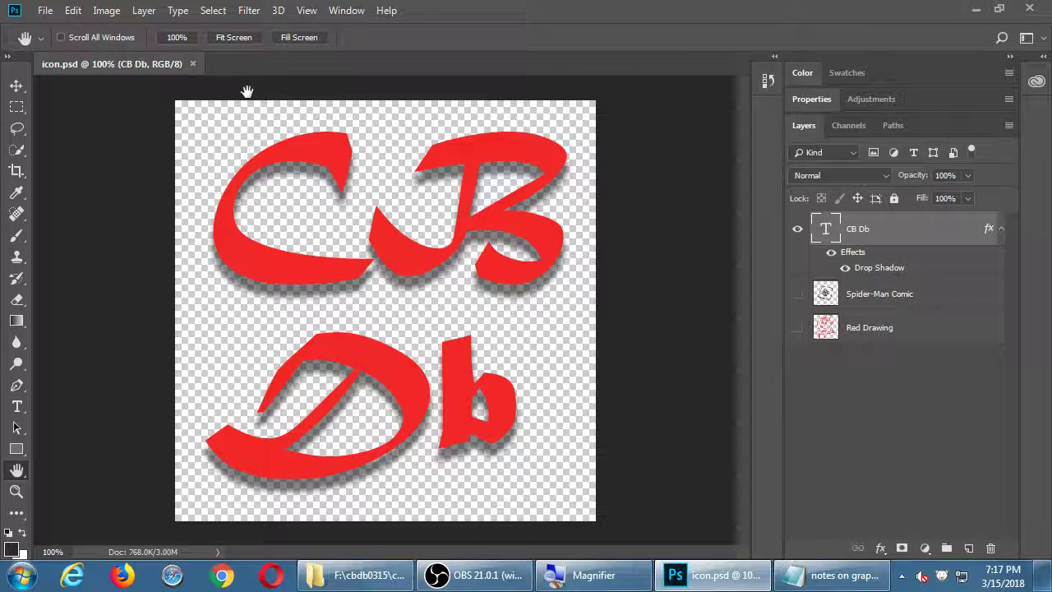
# Hide the CB Db text layer and add a new empty Layer 1 on top
pyautogui.click(797, 230)
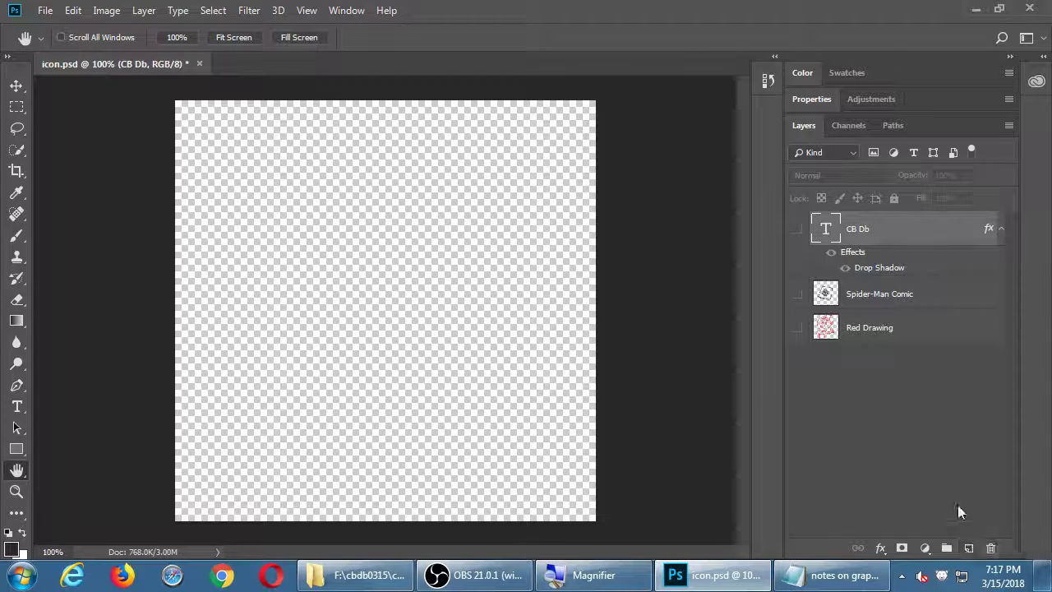
pyautogui.click(969, 548)
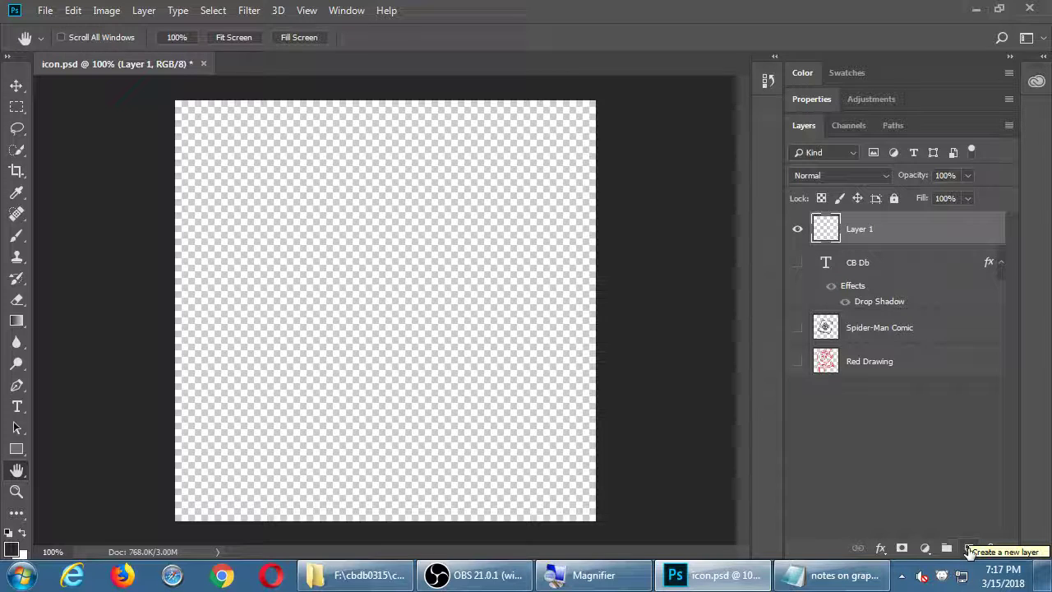
# Add two-line Blackoak Std text (cB over dB) near the canvas centre
pyautogui.press('t')
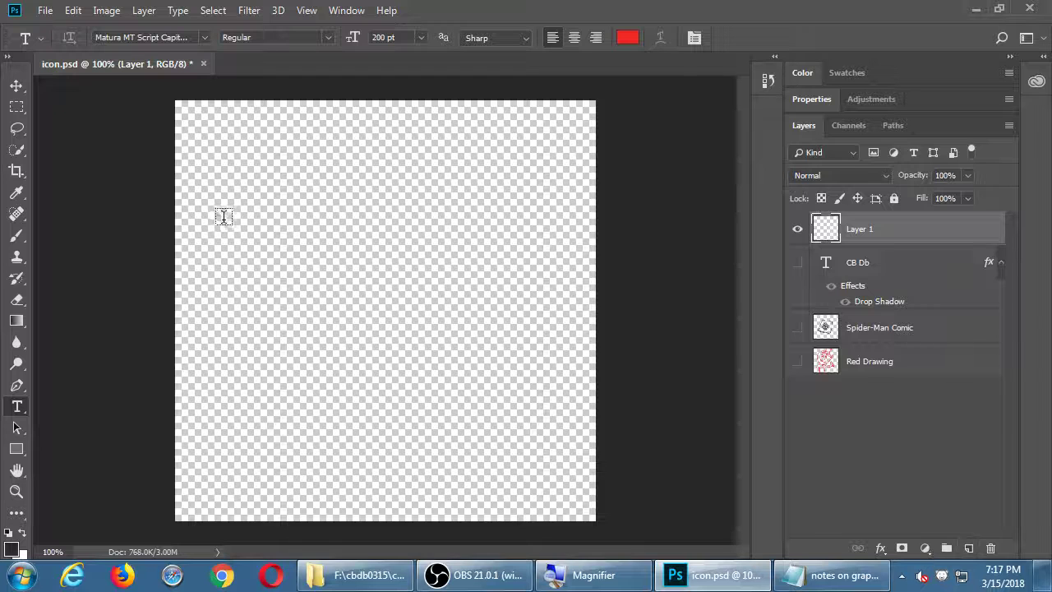
pyautogui.click(205, 37)
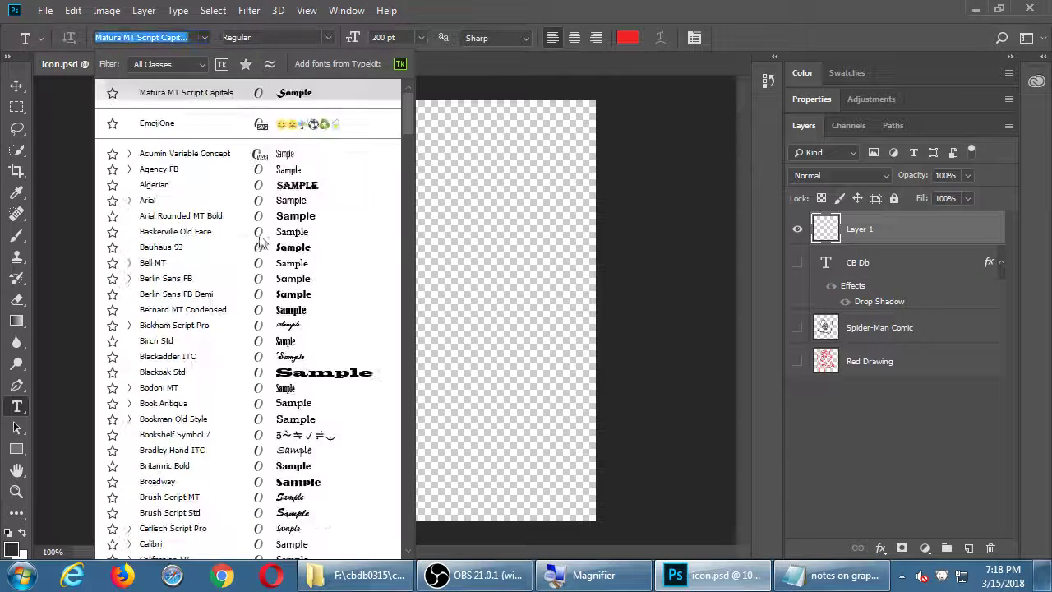
pyautogui.click(298, 379)
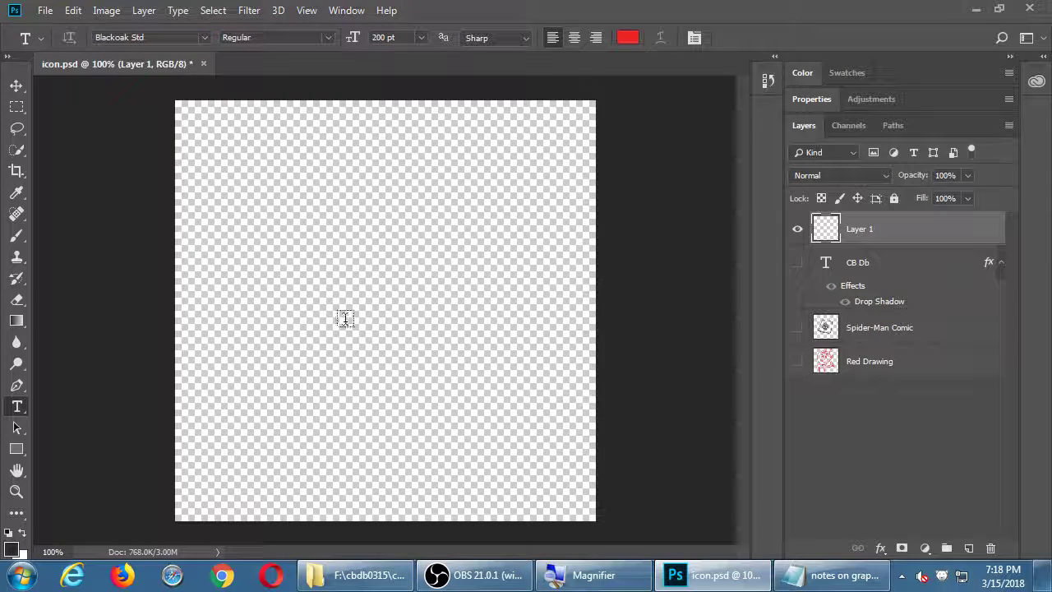
pyautogui.click(361, 309)
pyautogui.write('C')
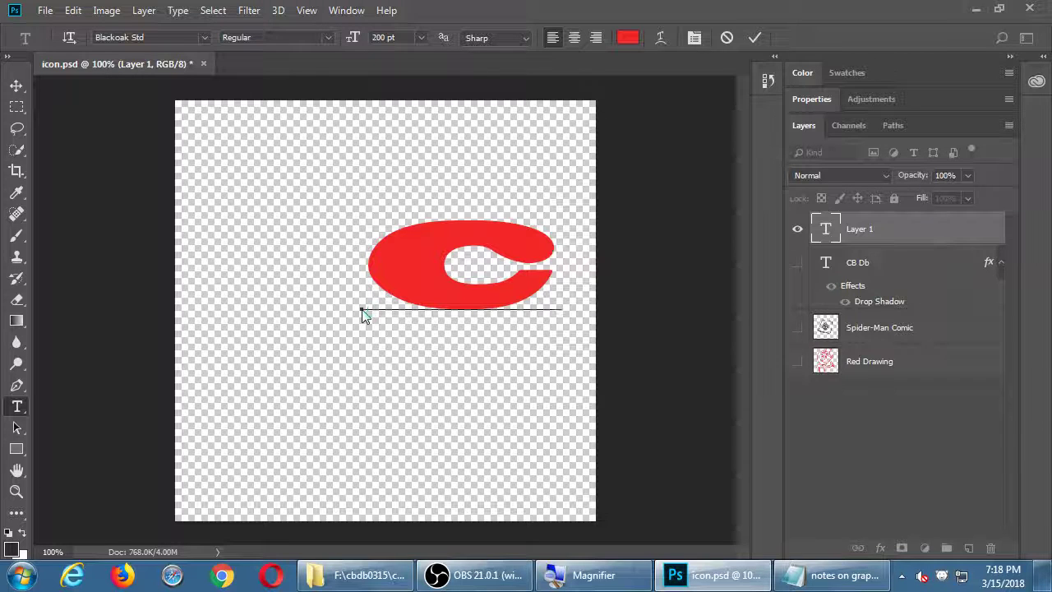
pyautogui.write('B')
pyautogui.press('Return')
pyautogui.write('D')
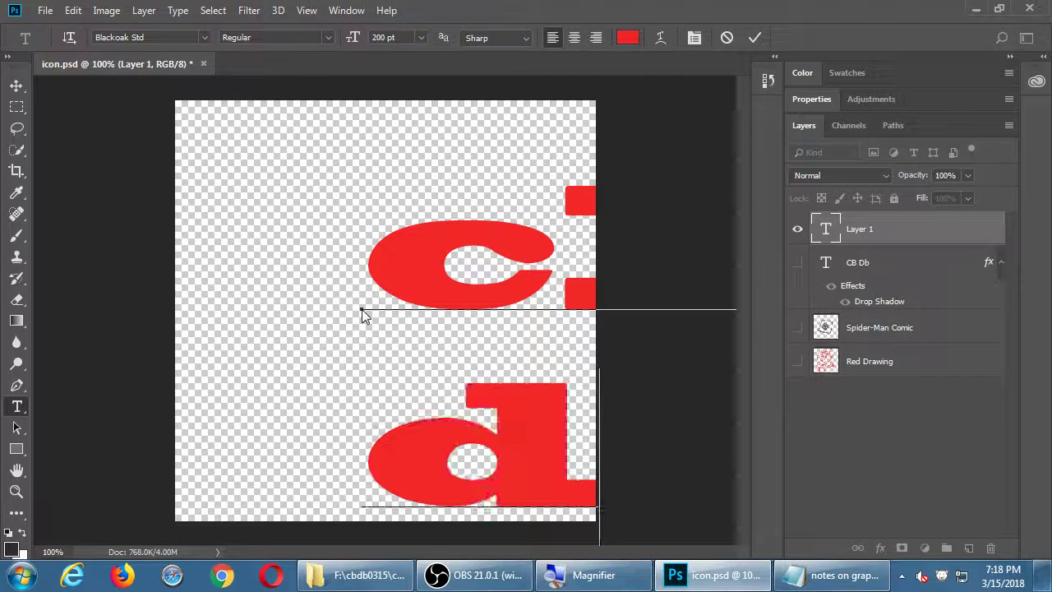
pyautogui.hotkey('ctrl', 'Return')
# Move the text layer up and toward the upper left of the canvas
pyautogui.press('v')
pyautogui.hotkey('shift', 'Up')
pyautogui.hotkey('shift', 'Left')
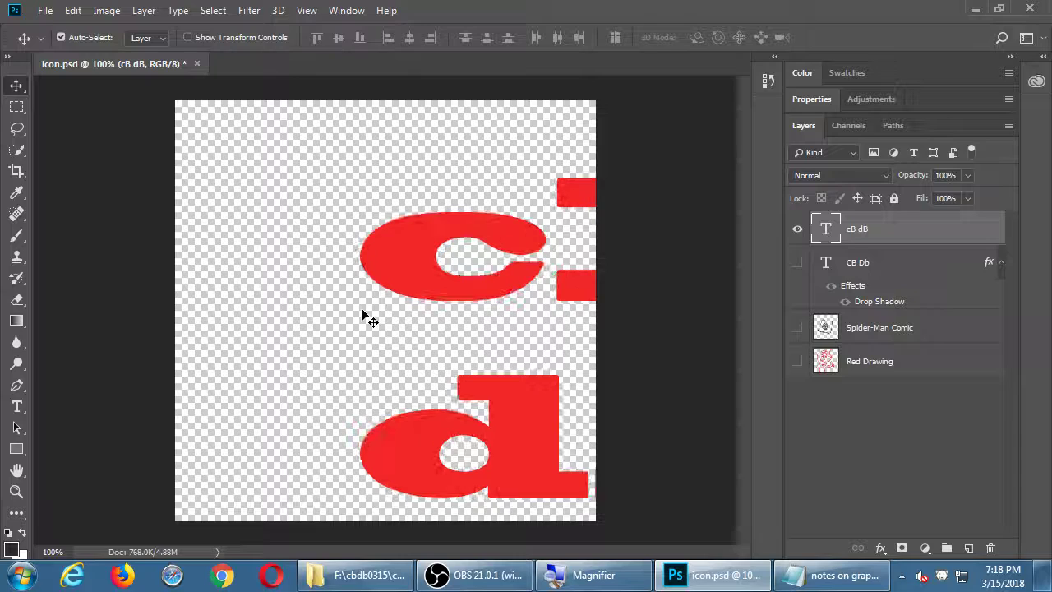
pyautogui.moveTo(411, 289); pyautogui.dragTo(235, 205)
pyautogui.press('Up')
pyautogui.press('Up')
pyautogui.press('Up')
pyautogui.press('Up')
pyautogui.press('Up')
pyautogui.press('Up')
pyautogui.press('Up')
pyautogui.press('Up')
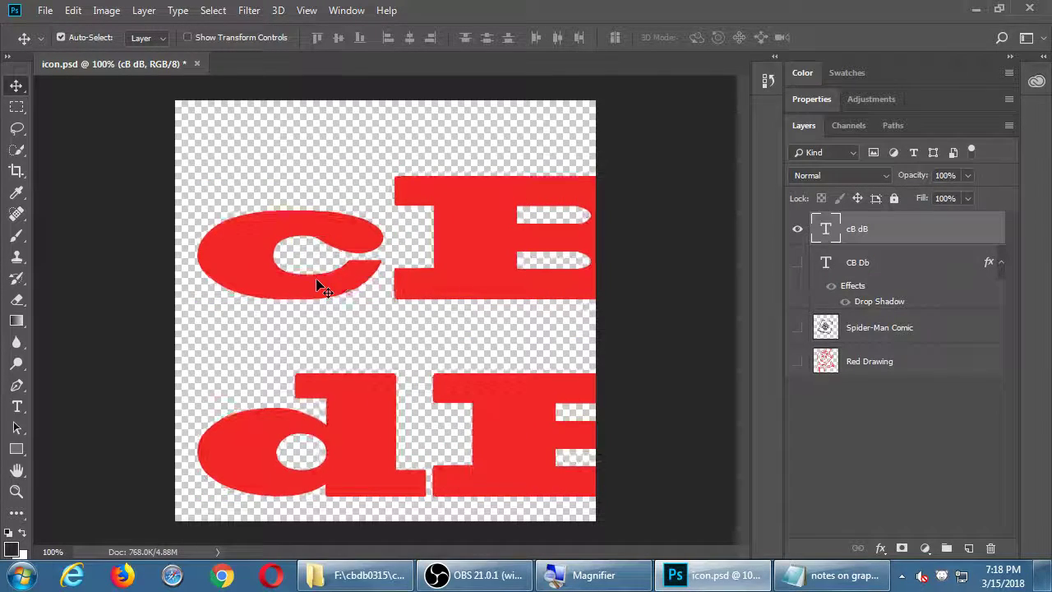
pyautogui.press('Up')
pyautogui.press('Up')
pyautogui.press('Up')
pyautogui.press('Up')
pyautogui.press('Up')
pyautogui.press('Up')
pyautogui.press('Up')
pyautogui.press('Up')
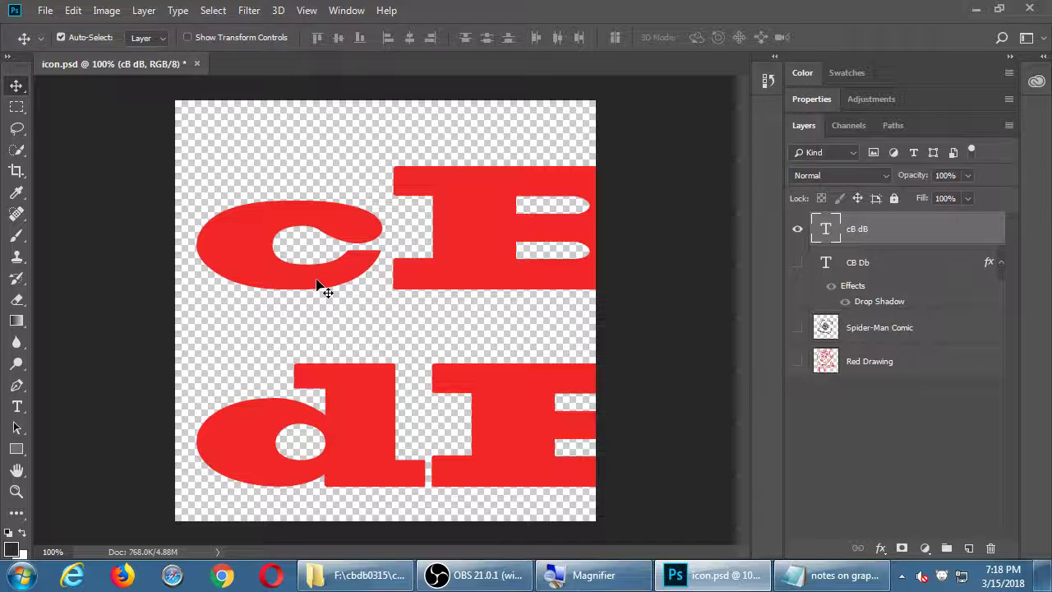
pyautogui.moveTo(444, 277); pyautogui.dragTo(400, 267)
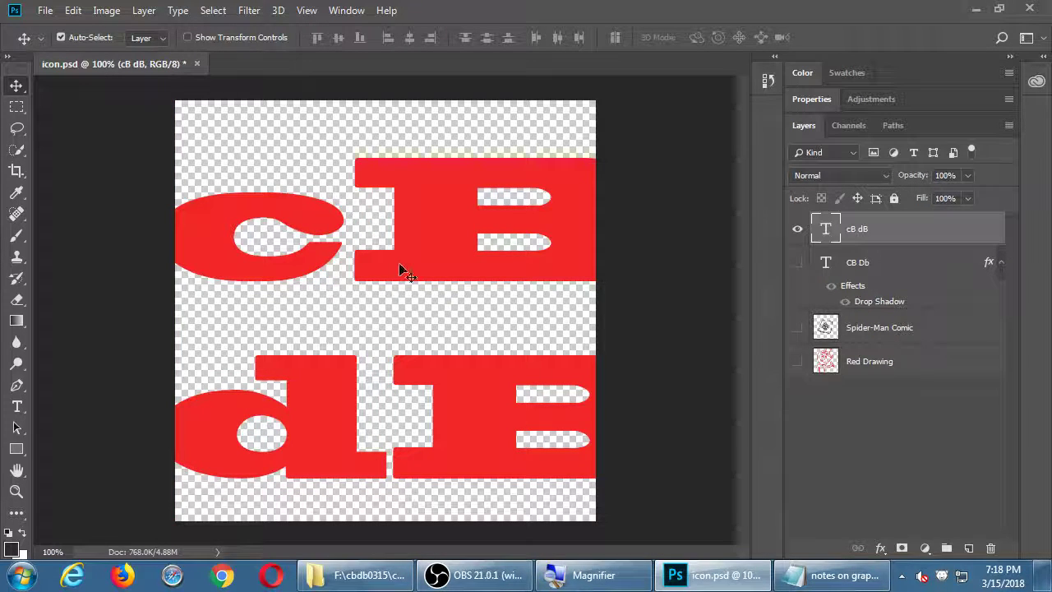
# Scale the text down to about 82% and align it with the canvas top-left
pyautogui.hotkey('ctrl', 't')
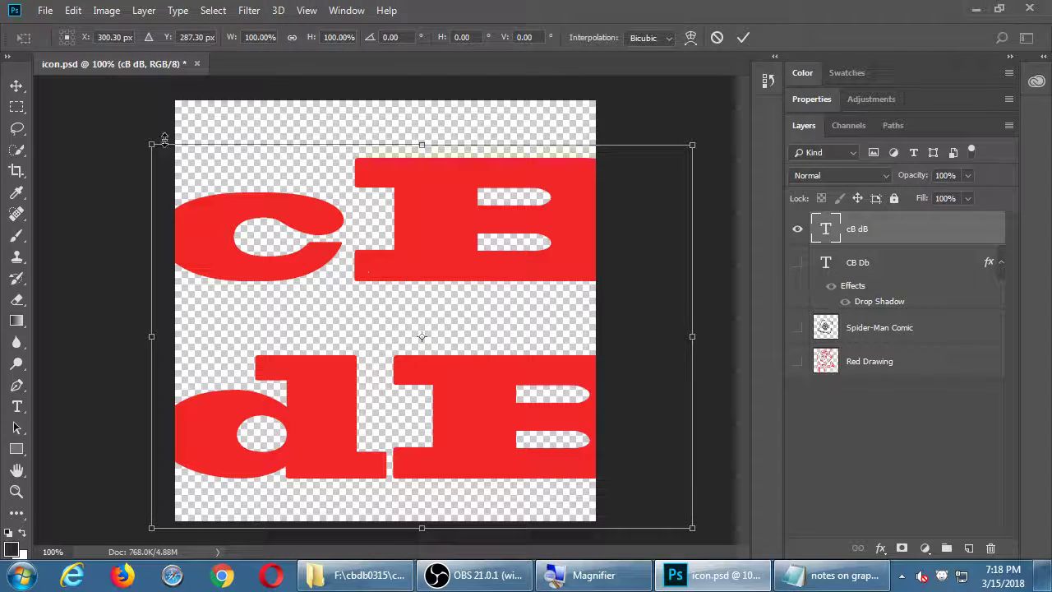
pyautogui.moveTo(151, 141); pyautogui.dragTo(221, 195)
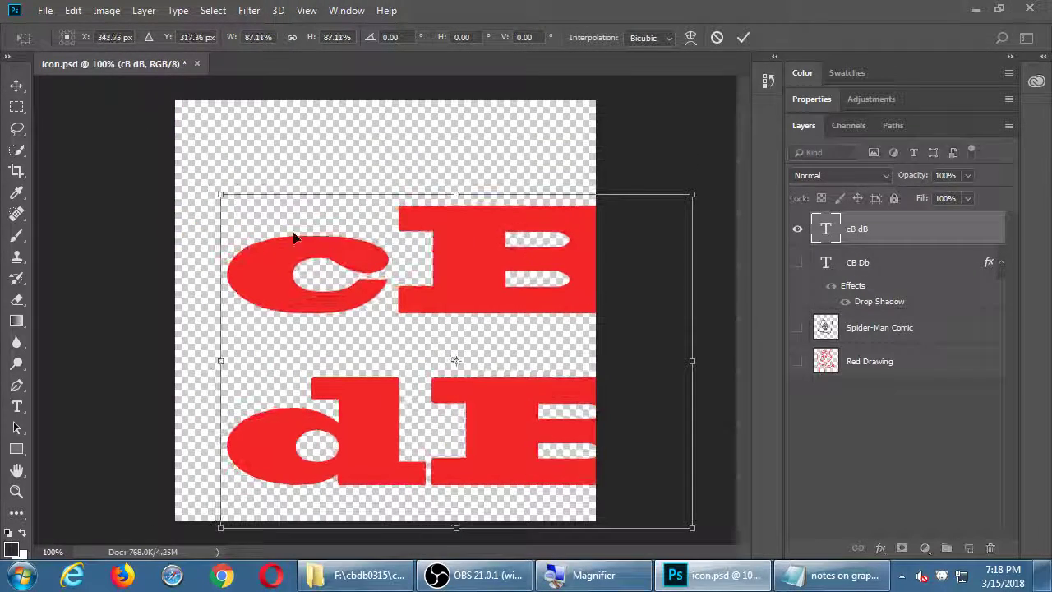
pyautogui.moveTo(464, 309); pyautogui.dragTo(413, 255)
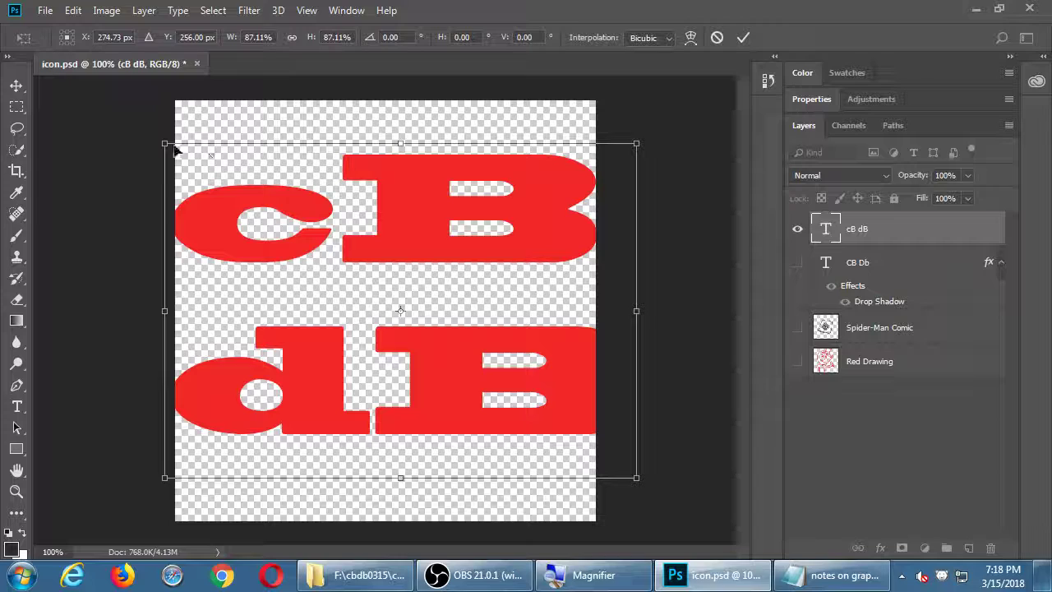
pyautogui.moveTo(169, 145); pyautogui.dragTo(194, 164)
pyautogui.moveTo(401, 242); pyautogui.dragTo(383, 258)
pyautogui.press('Return')
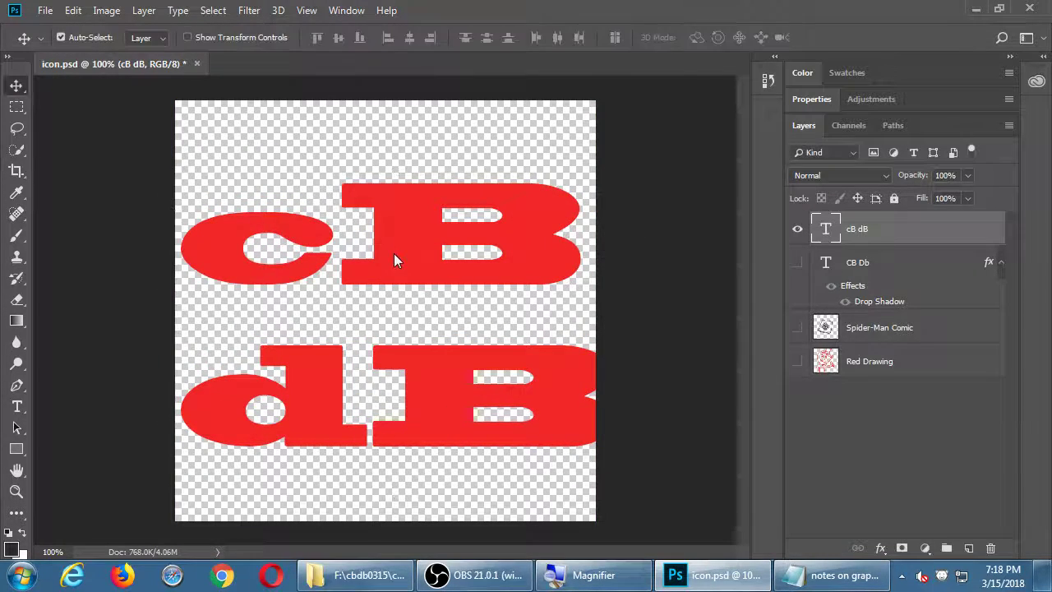
# Change the cB dB text colour from red to blue
pyautogui.press('t')
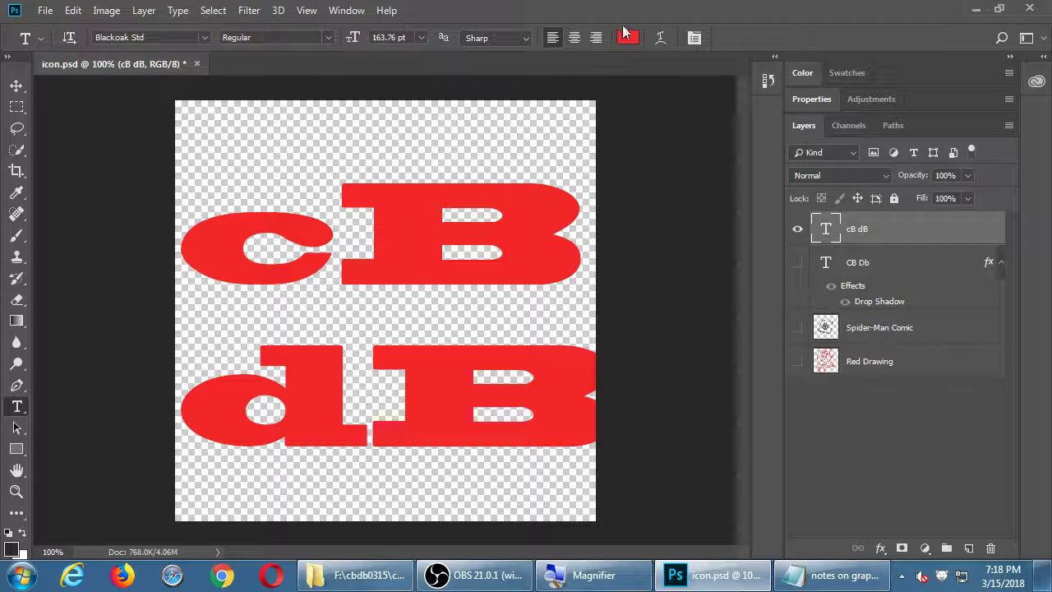
pyautogui.click(627, 38)
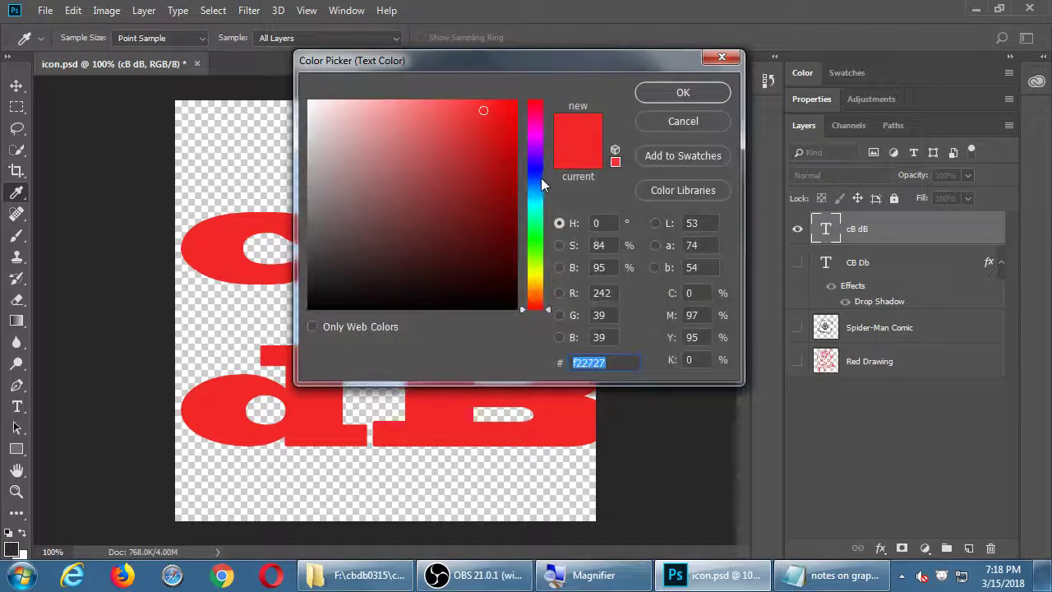
pyautogui.moveTo(535, 178); pyautogui.dragTo(523, 177)
pyautogui.click(658, 93)
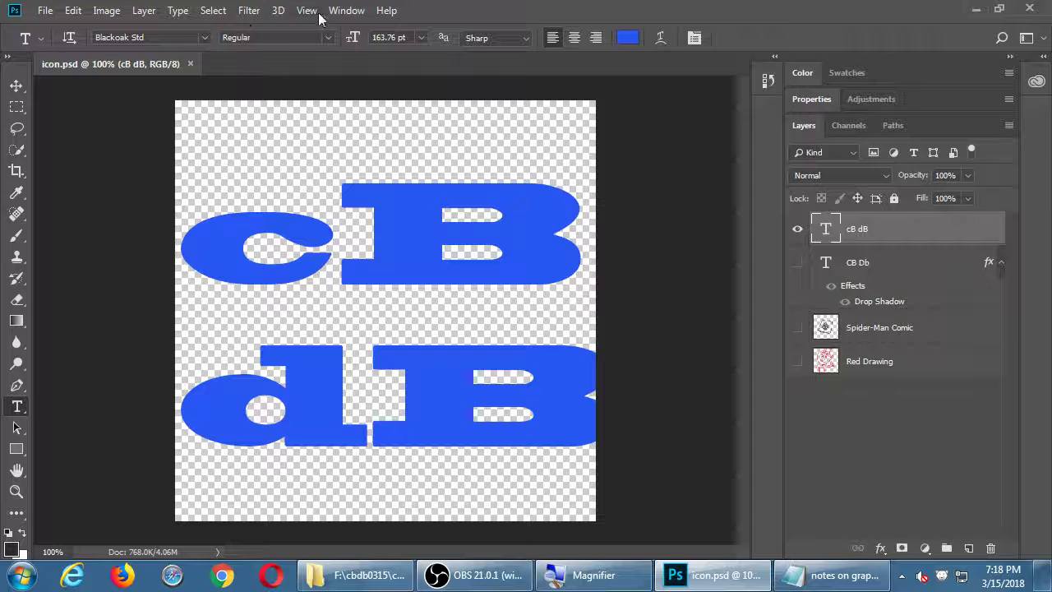
# Show the Styles panel from the Window menu
pyautogui.click(347, 10)
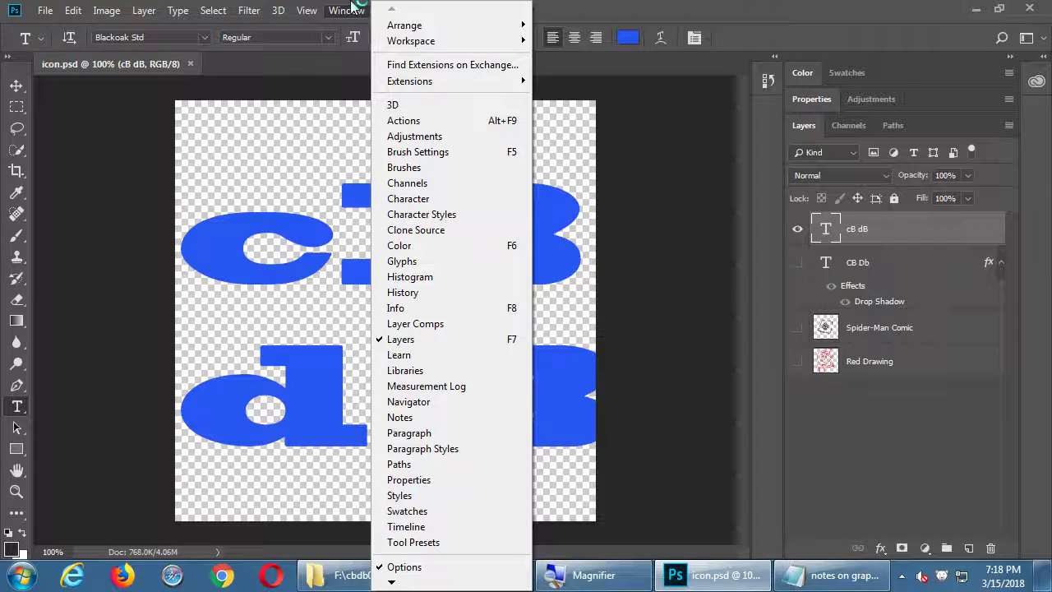
pyautogui.click(684, 7)
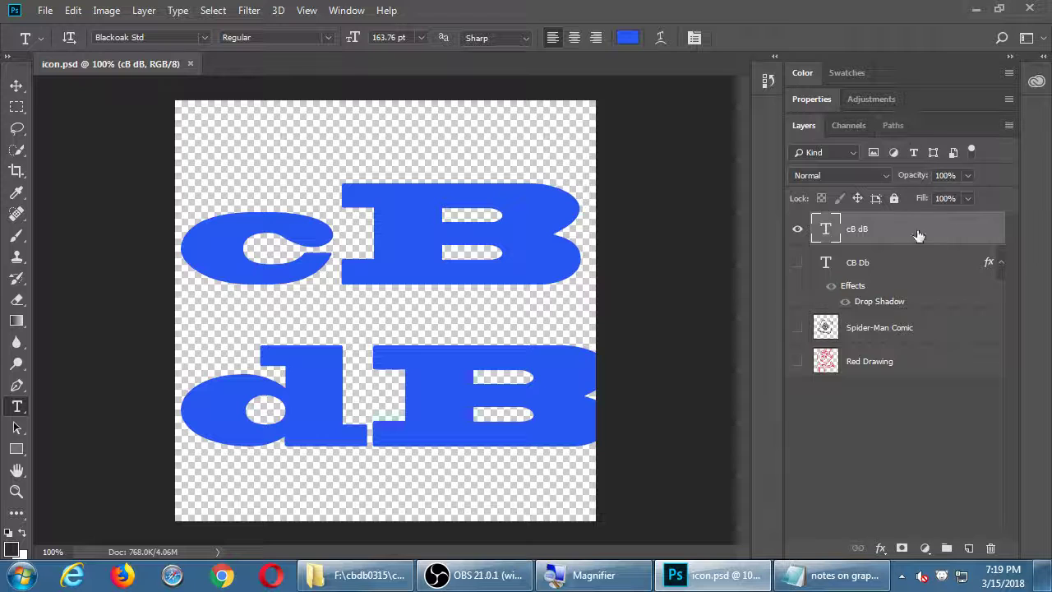
pyautogui.click(344, 11)
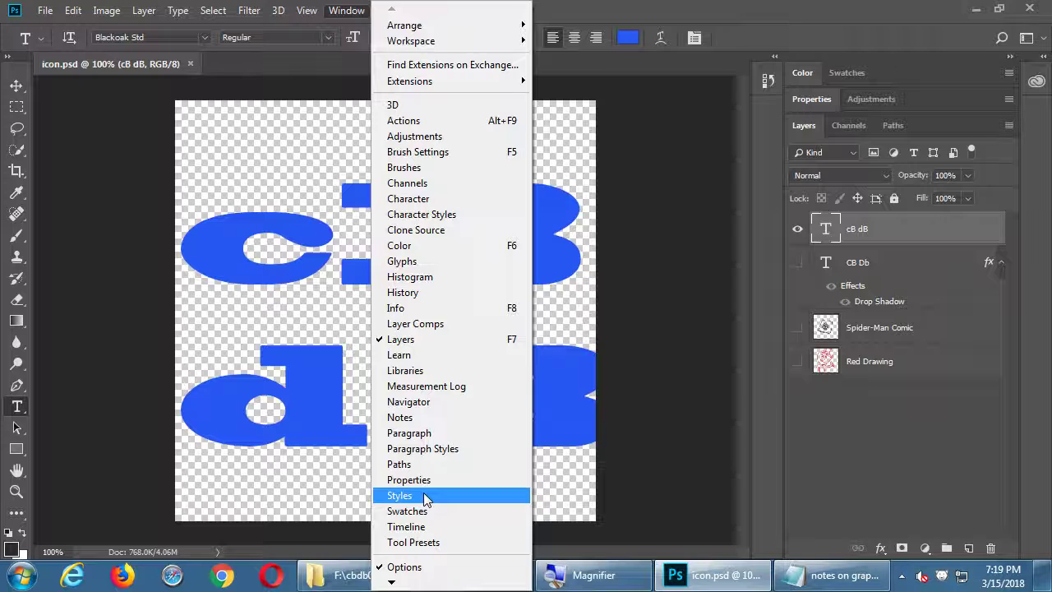
pyautogui.click(423, 495)
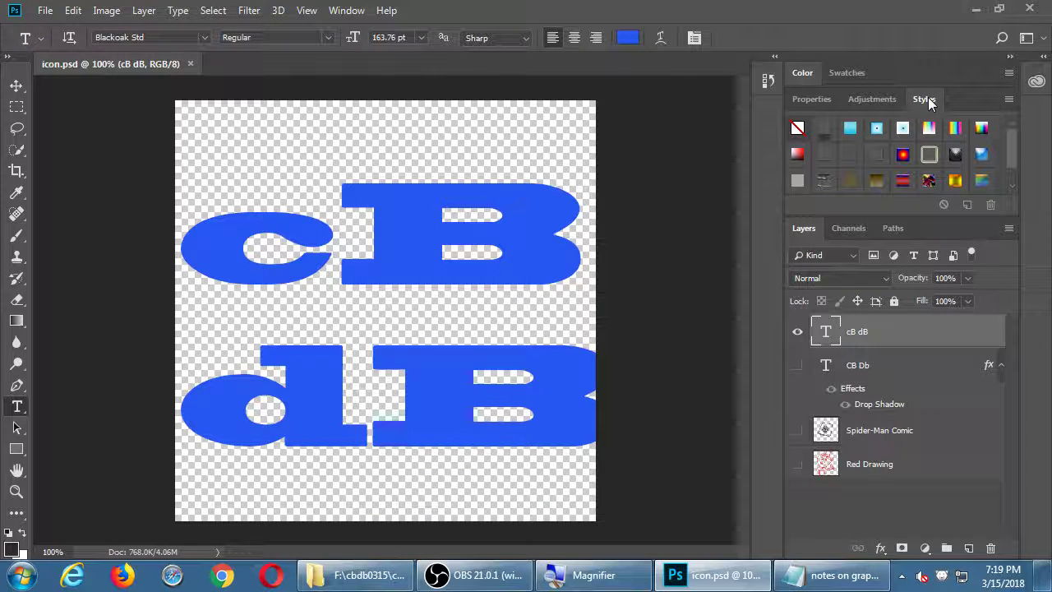
# Try cyan, stroked, glow, striped, pattern and puzzle styles, ending on the full rainbow gradient style
pyautogui.click(849, 127)
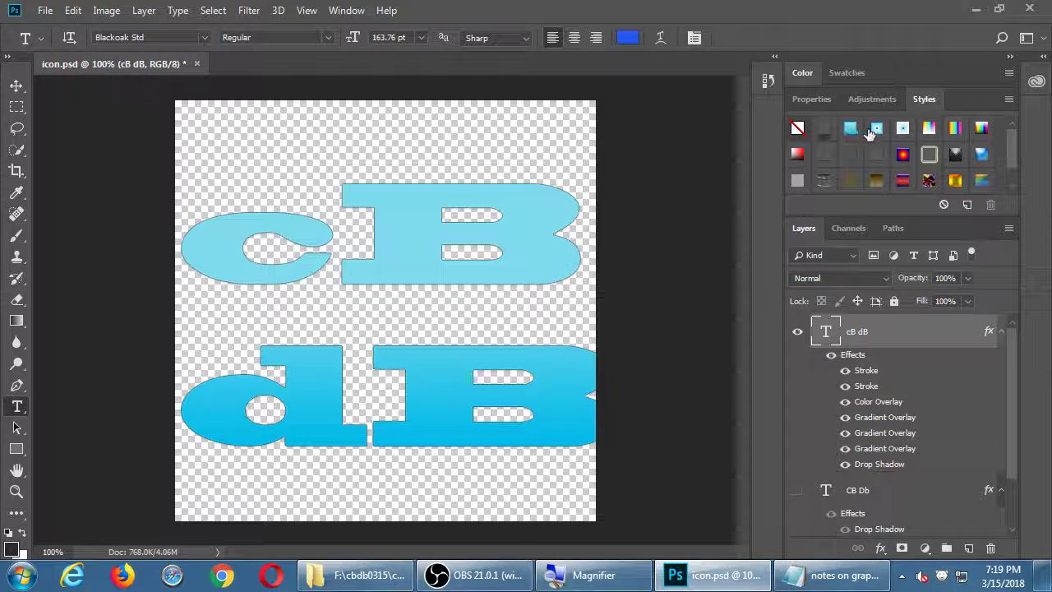
pyautogui.click(876, 128)
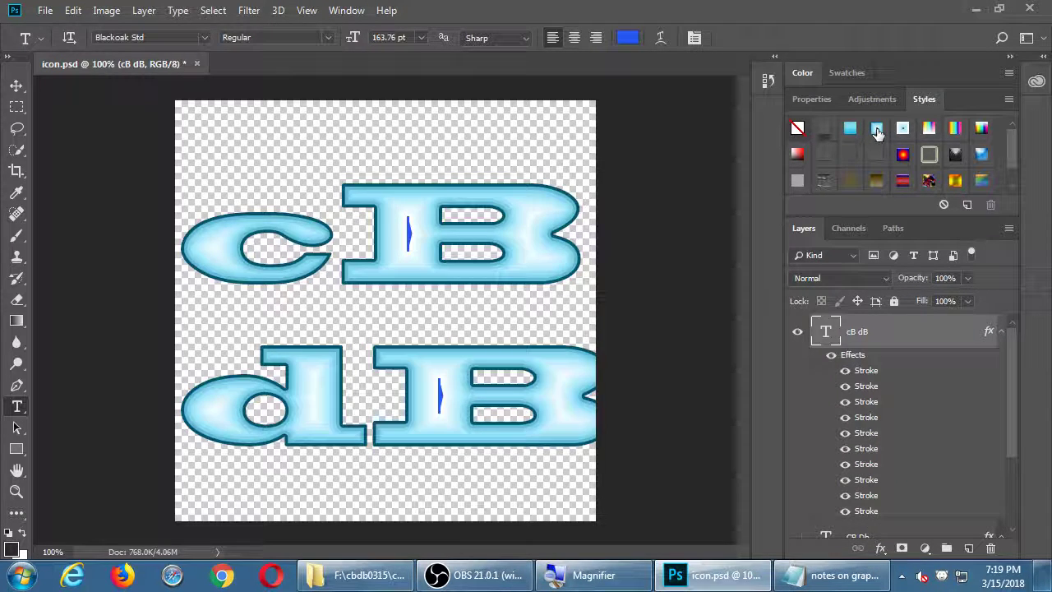
pyautogui.click(901, 129)
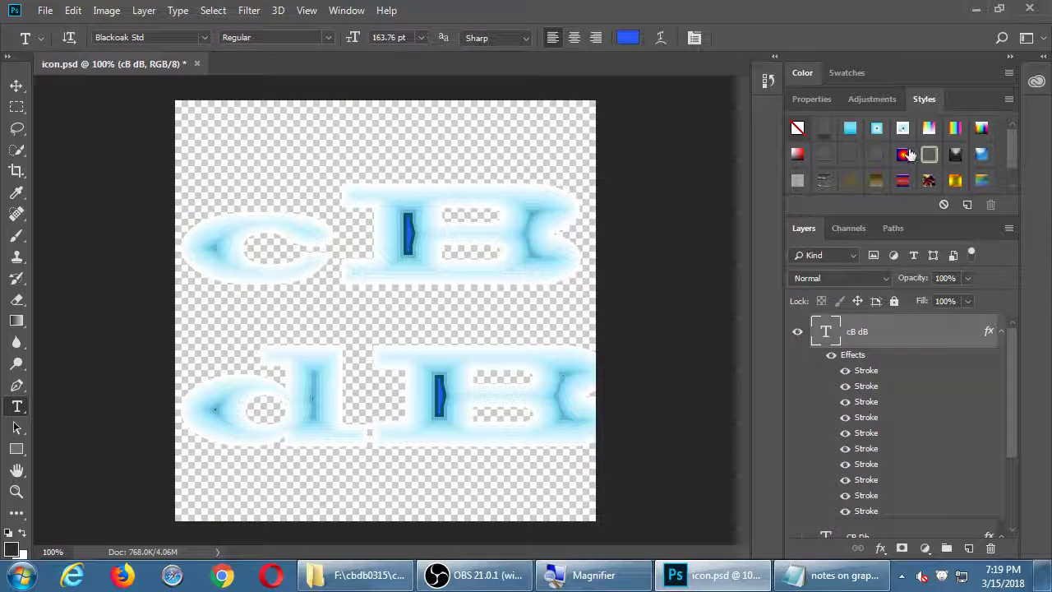
pyautogui.click(903, 153)
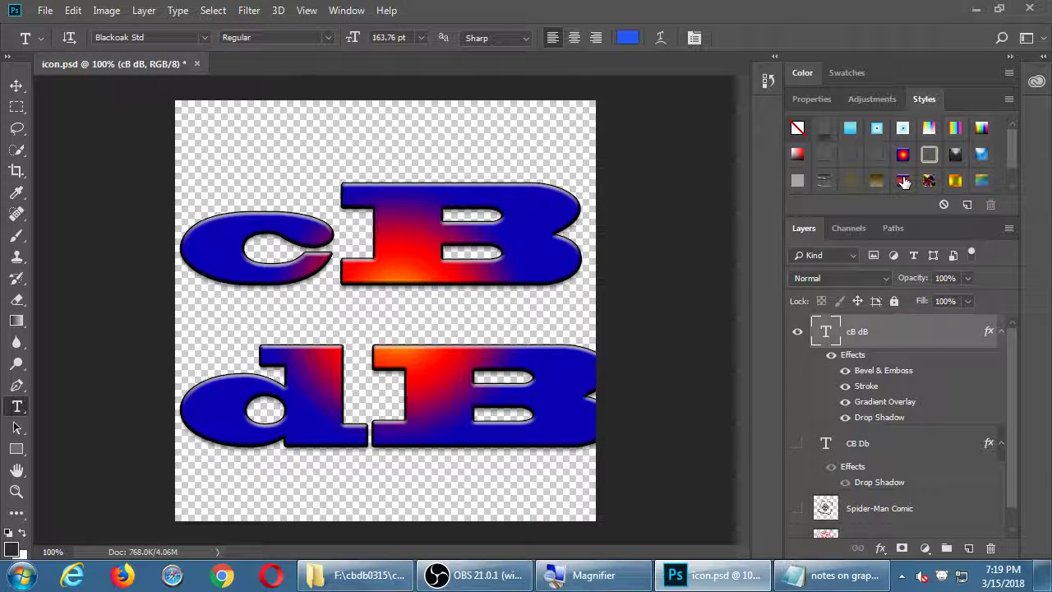
pyautogui.click(903, 180)
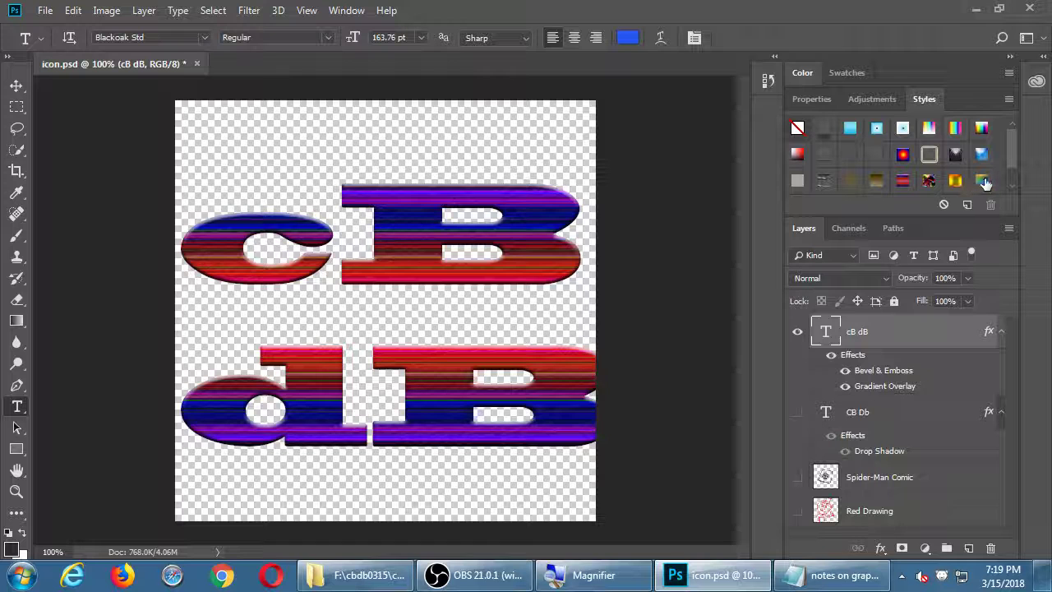
pyautogui.click(978, 181)
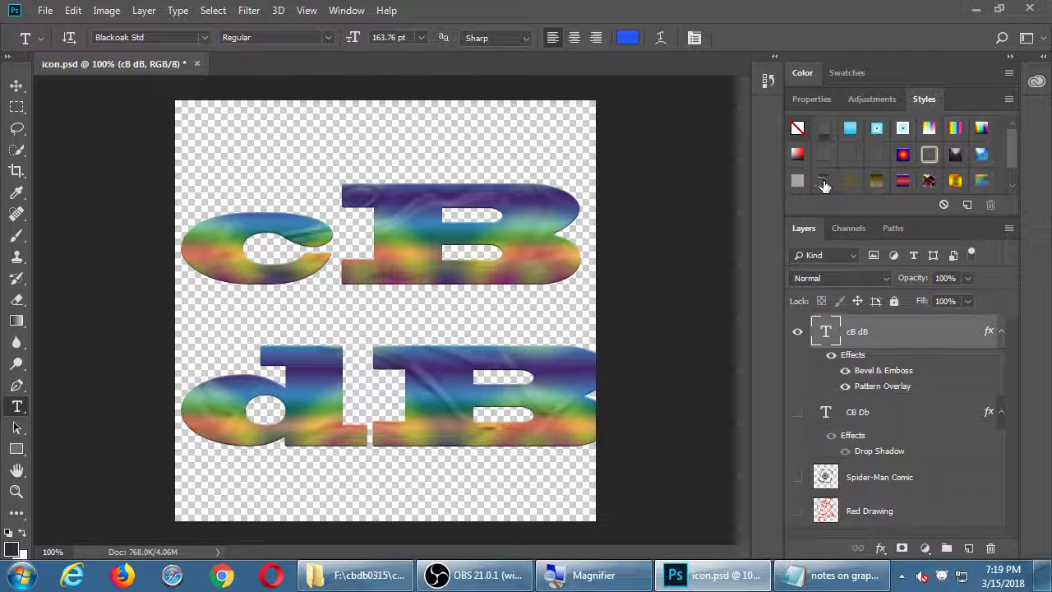
pyautogui.click(825, 182)
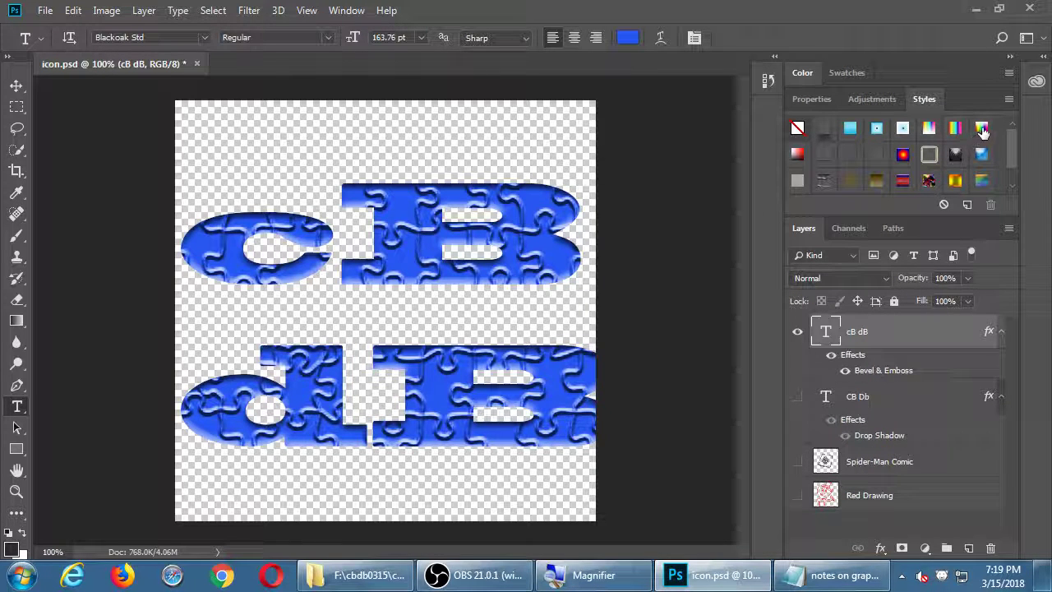
pyautogui.click(980, 132)
pyautogui.click(954, 129)
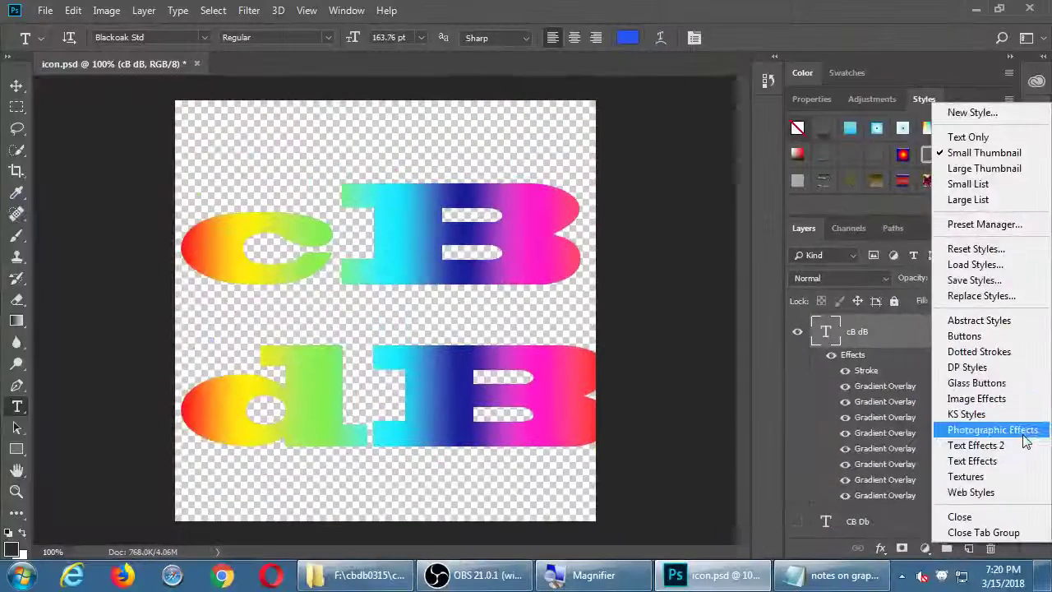
# Replace the styles with Abstract Styles and try the first purple textured styles
pyautogui.click(1007, 322)
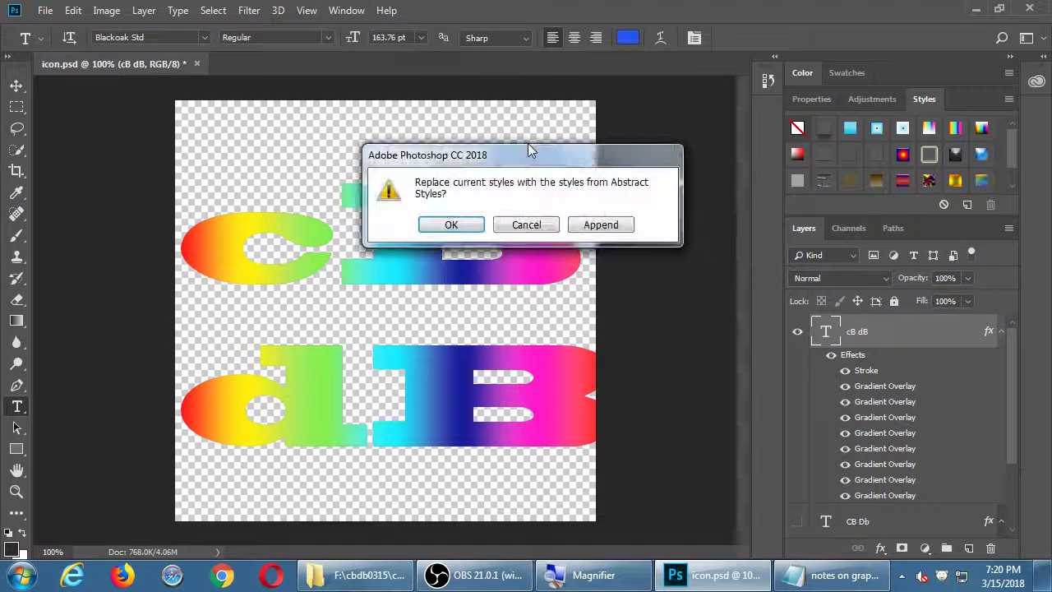
pyautogui.moveTo(532, 158); pyautogui.dragTo(582, 103)
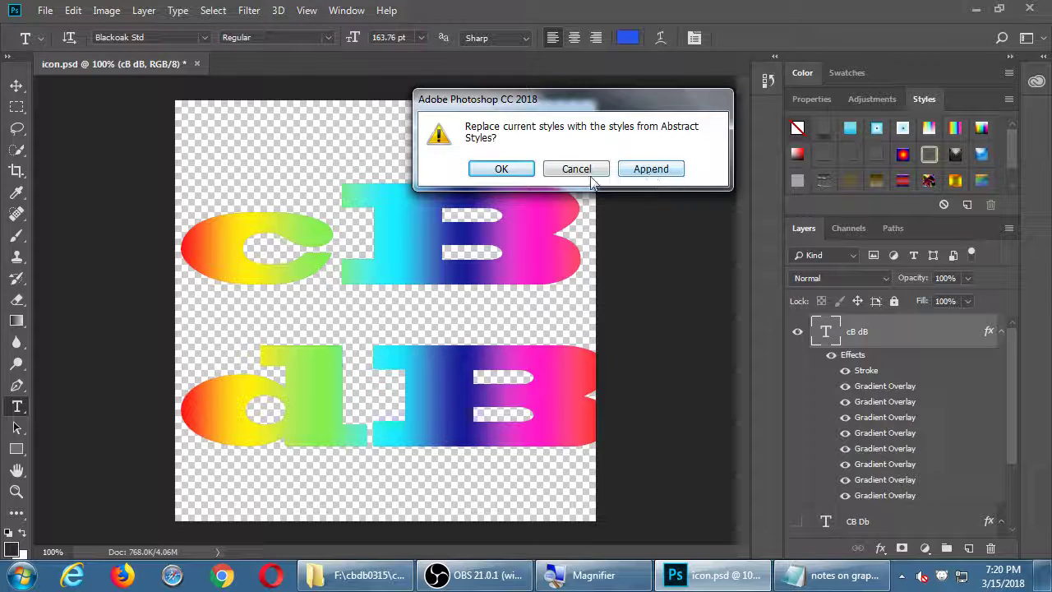
pyautogui.click(502, 169)
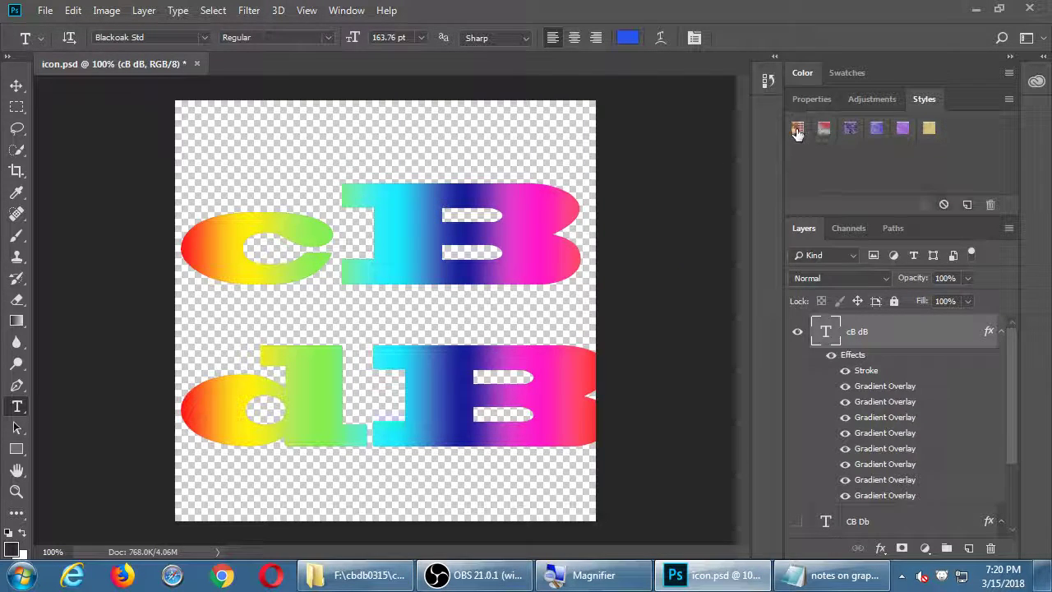
pyautogui.click(796, 128)
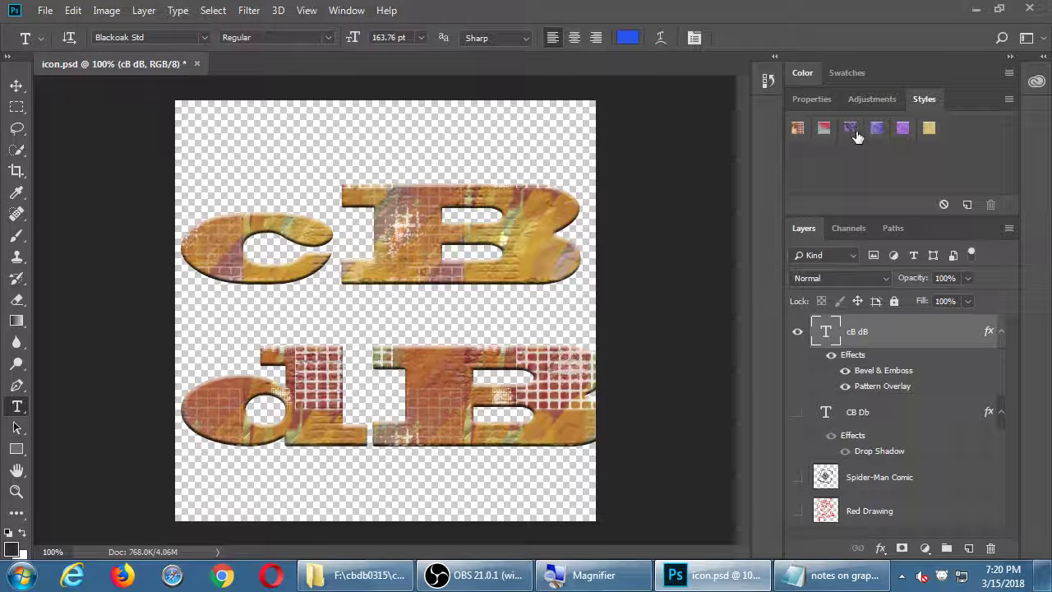
pyautogui.click(850, 129)
pyautogui.click(900, 129)
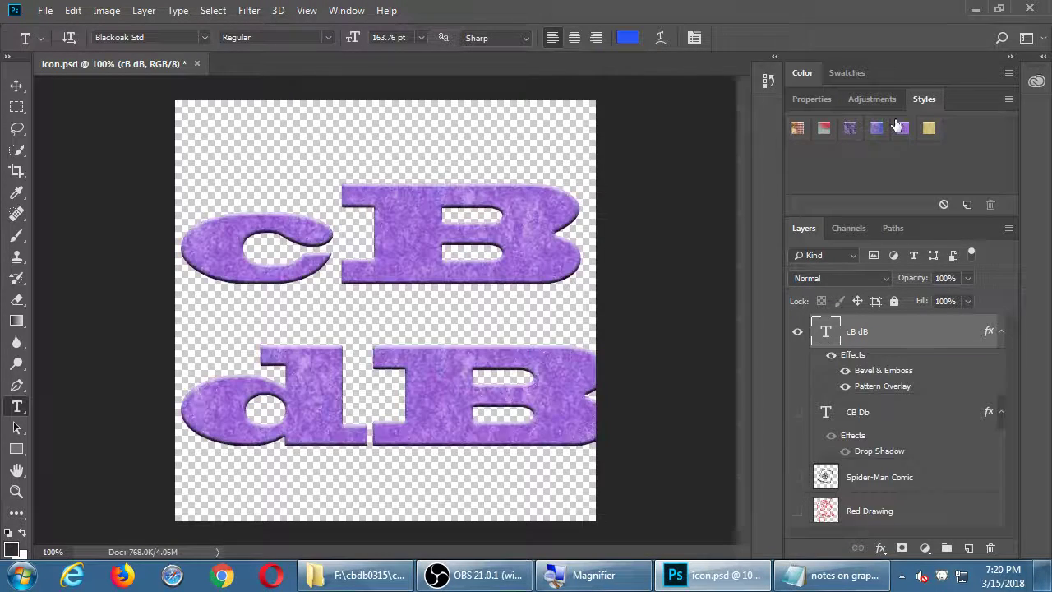
# Load Photographic Effects and try translucent purple, colour overlay, teal, maroon and blue inner-shadow styles
pyautogui.click(1008, 100)
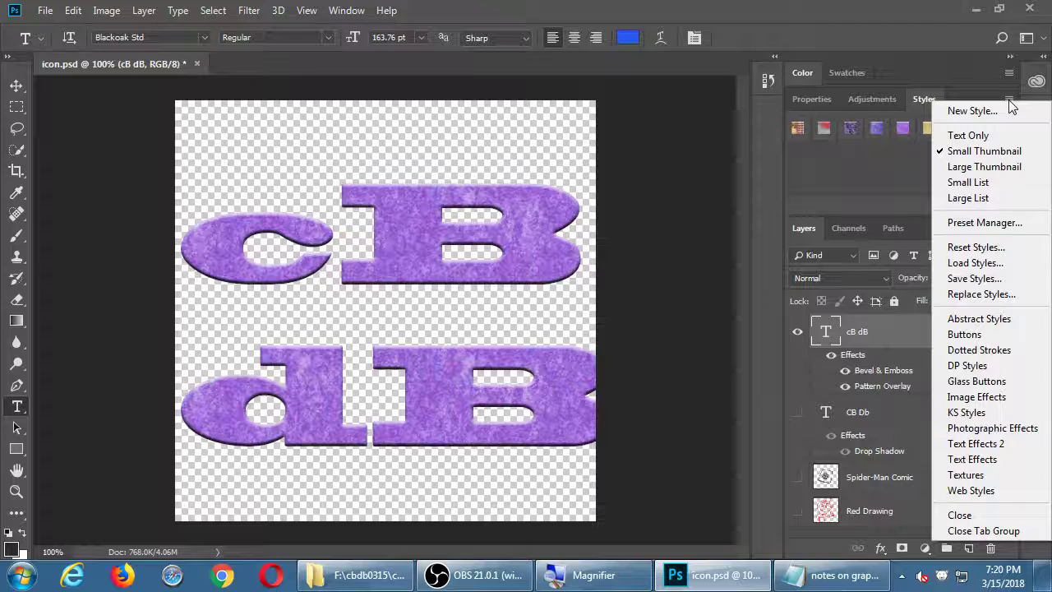
pyautogui.click(1008, 99)
pyautogui.click(1009, 100)
pyautogui.click(1008, 100)
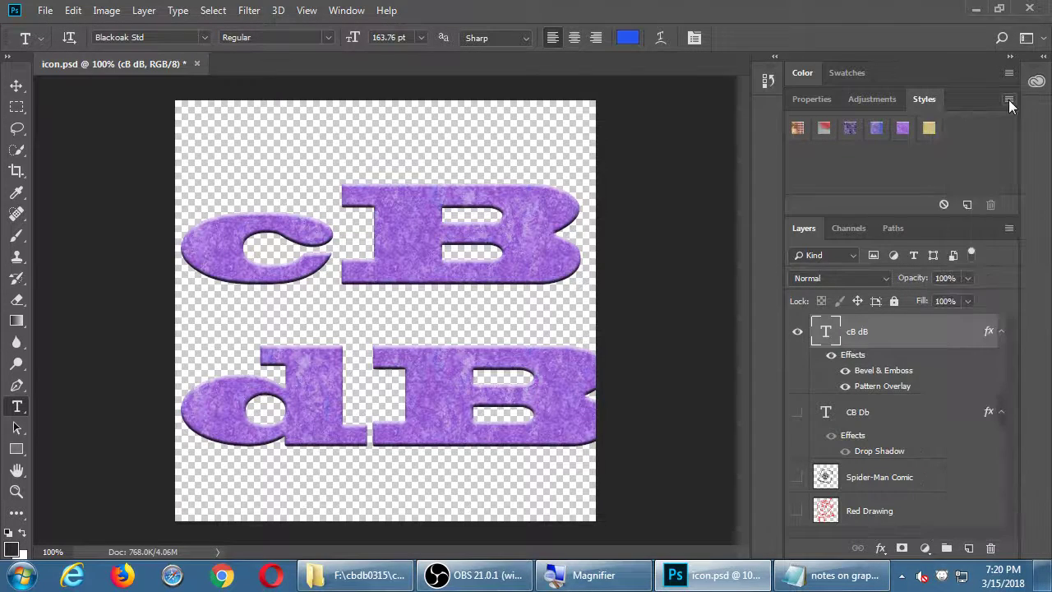
pyautogui.click(1008, 99)
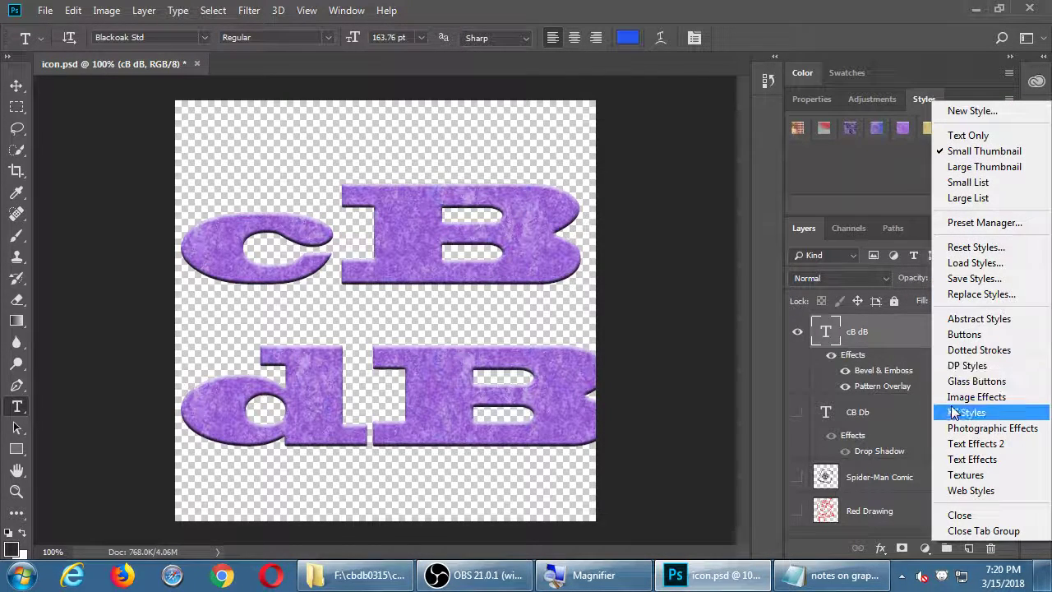
pyautogui.click(1001, 428)
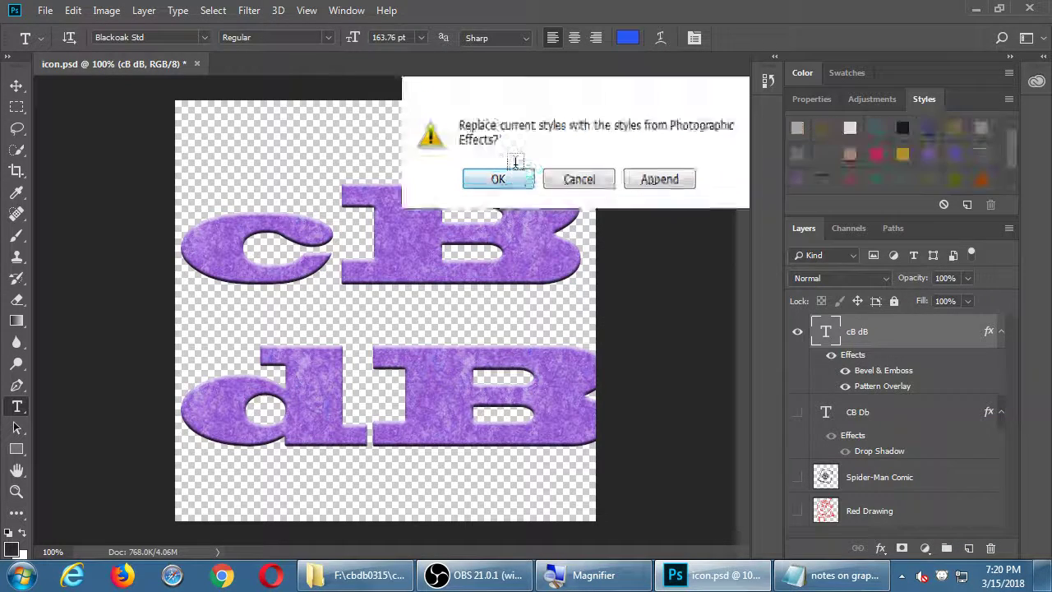
pyautogui.click(529, 167)
pyautogui.click(904, 126)
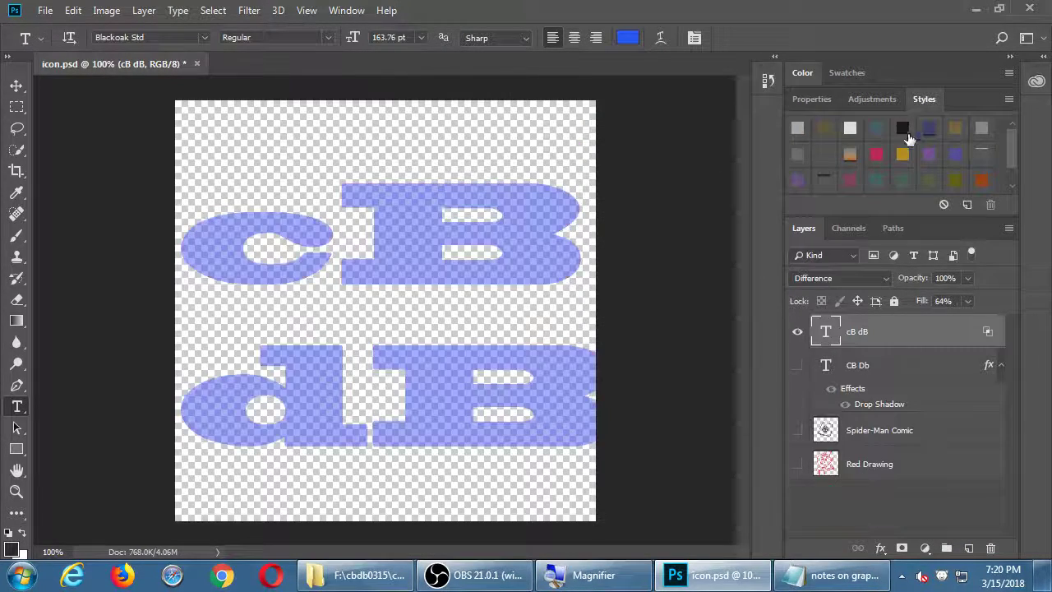
pyautogui.click(902, 154)
pyautogui.click(874, 186)
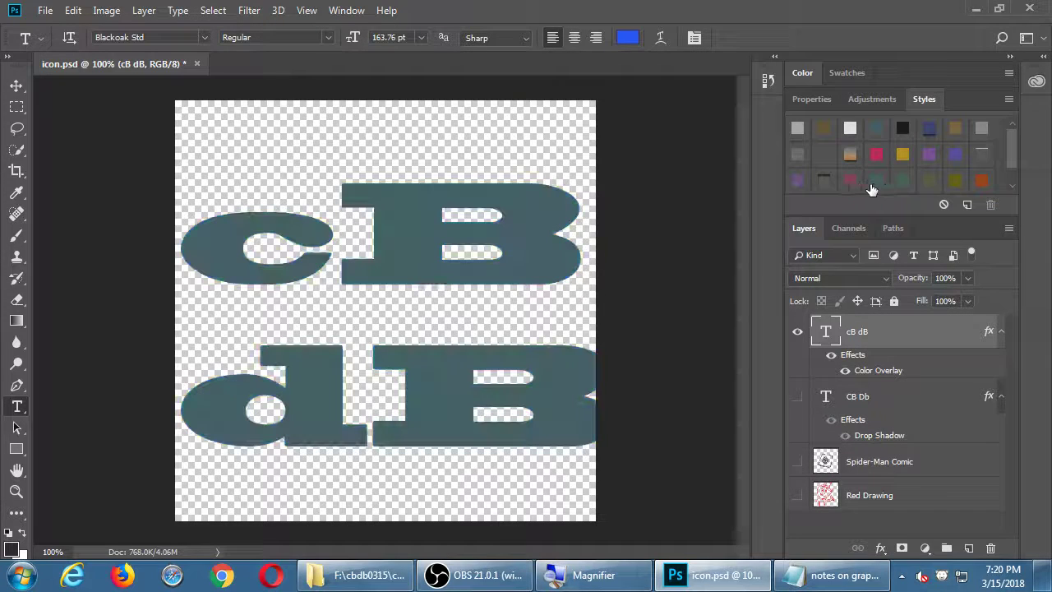
pyautogui.click(855, 183)
pyautogui.click(825, 182)
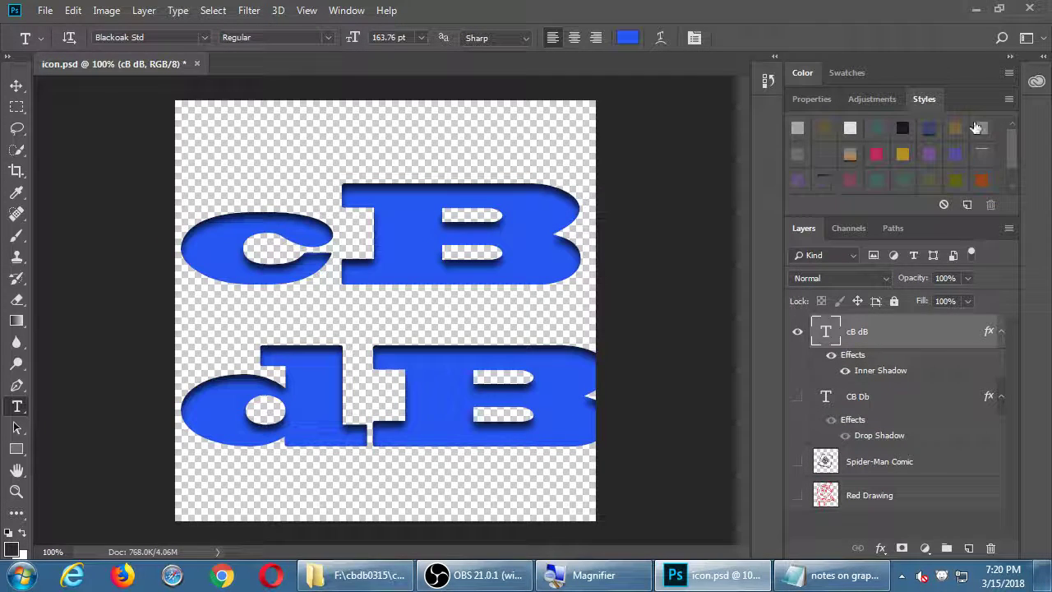
# Load Glass Buttons and try blue, purple and gold glass styles, ending on Deep Blue Glass
pyautogui.click(1006, 100)
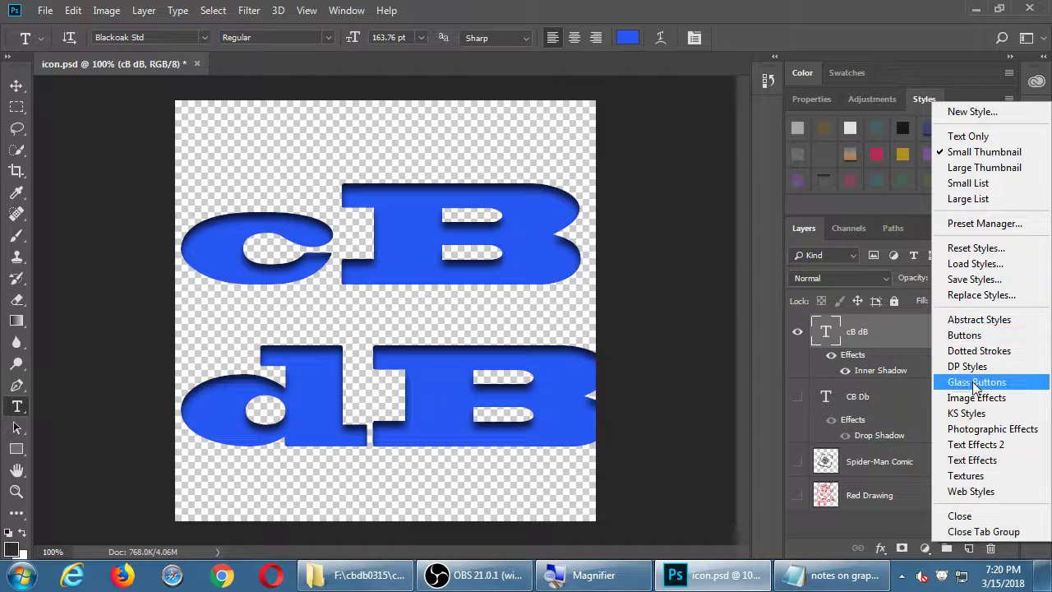
pyautogui.click(974, 381)
pyautogui.click(500, 169)
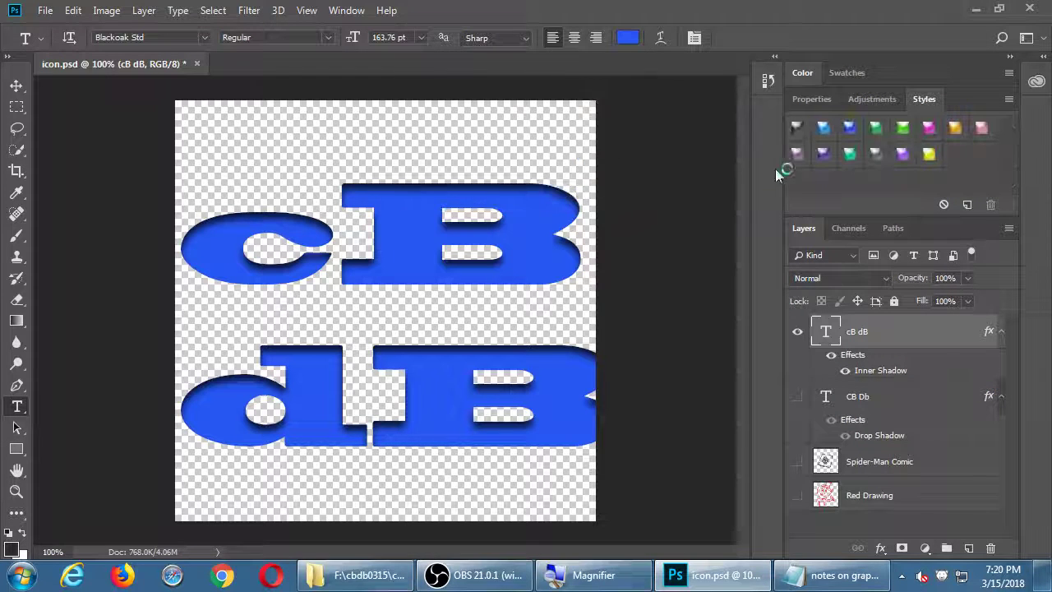
pyautogui.click(849, 126)
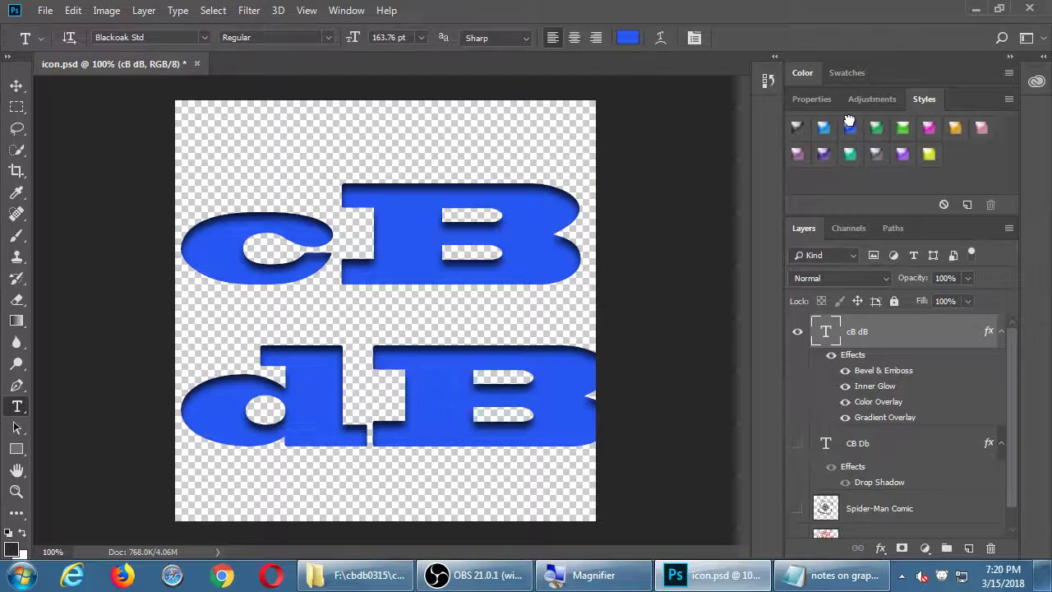
pyautogui.click(876, 154)
pyautogui.click(902, 156)
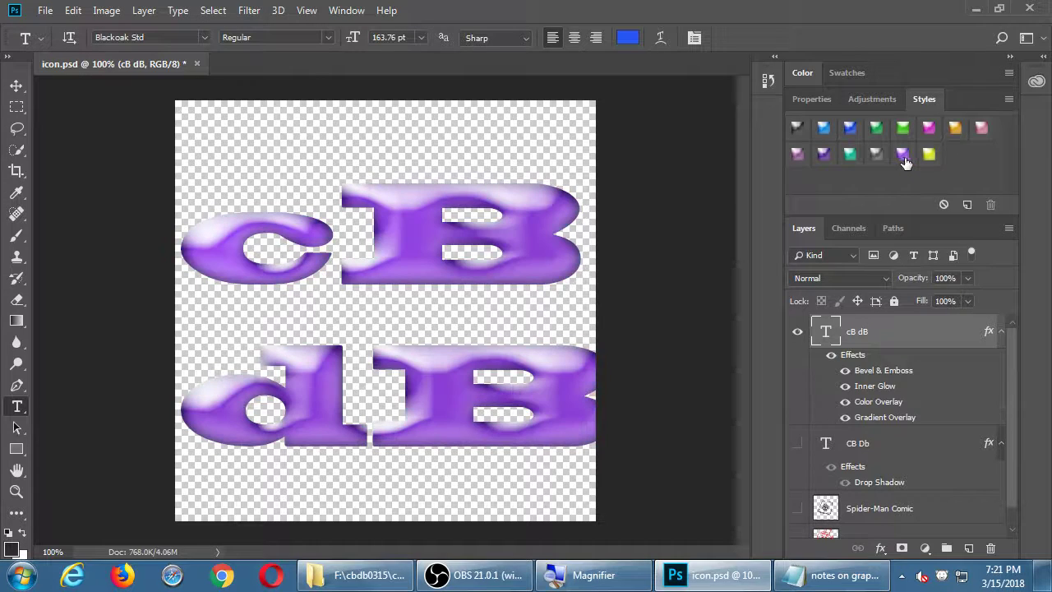
pyautogui.click(952, 128)
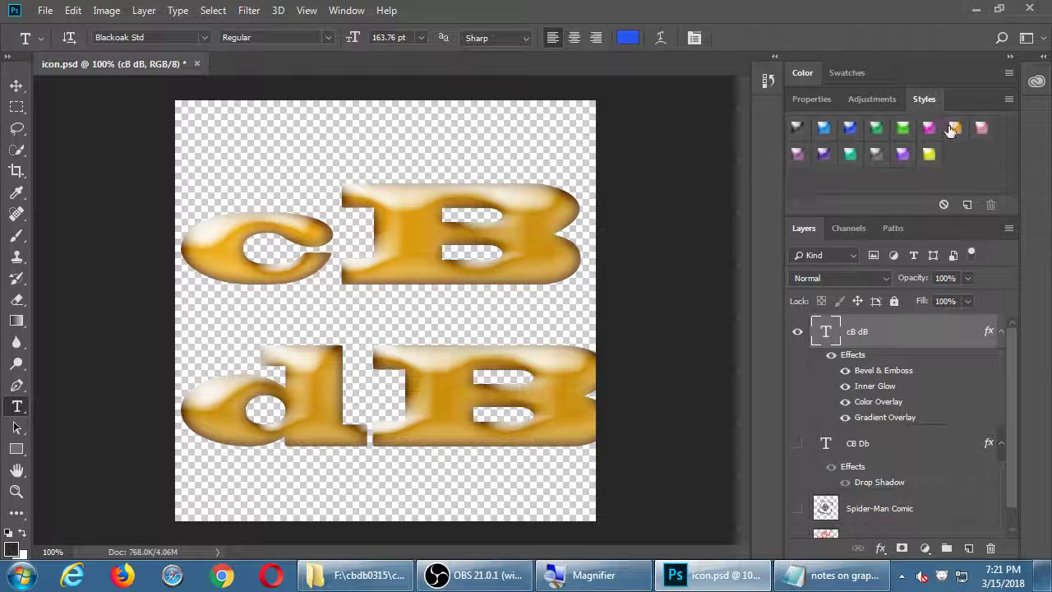
pyautogui.click(826, 131)
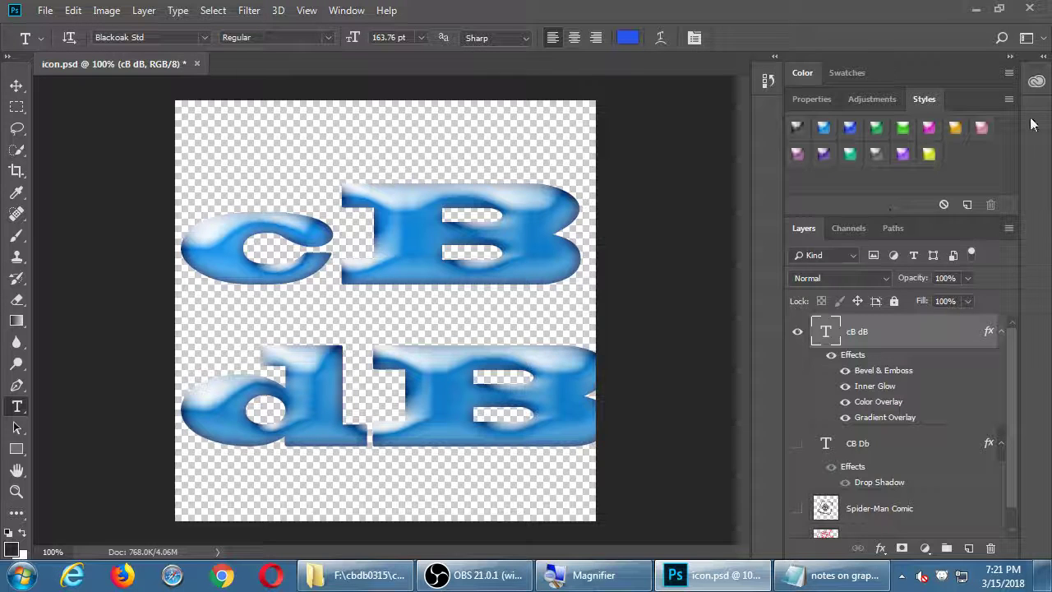
# Reload Abstract Styles, replacing the current set, and apply its first orange textured style
pyautogui.click(1009, 99)
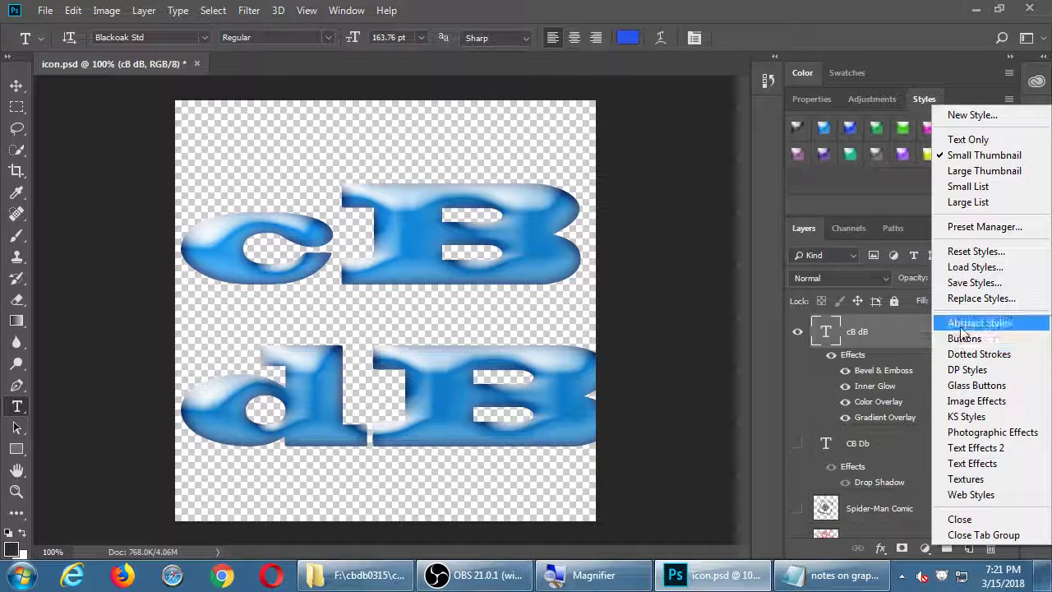
pyautogui.click(974, 322)
pyautogui.click(502, 168)
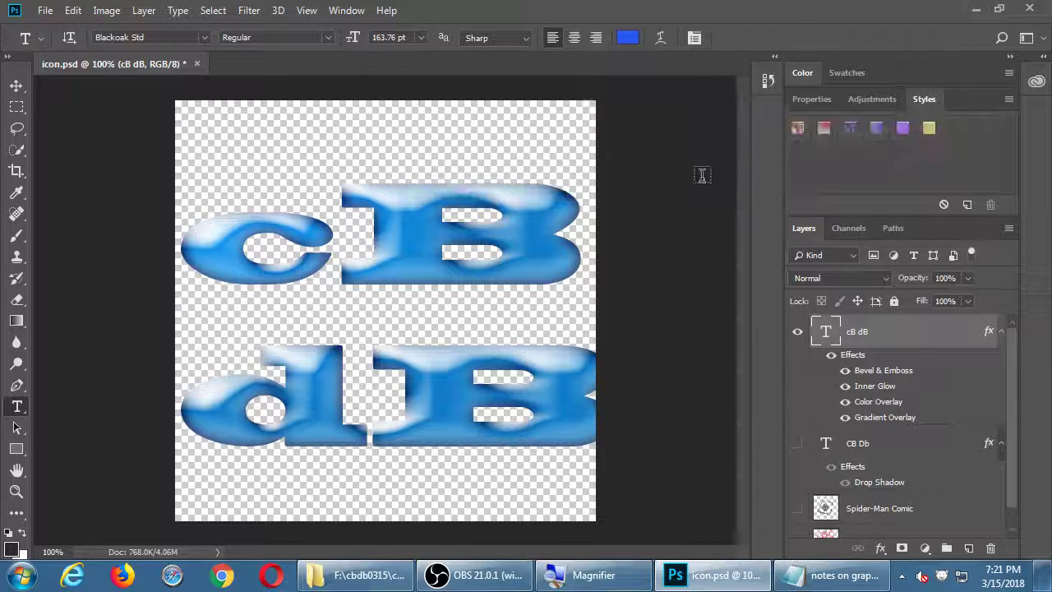
pyautogui.click(798, 127)
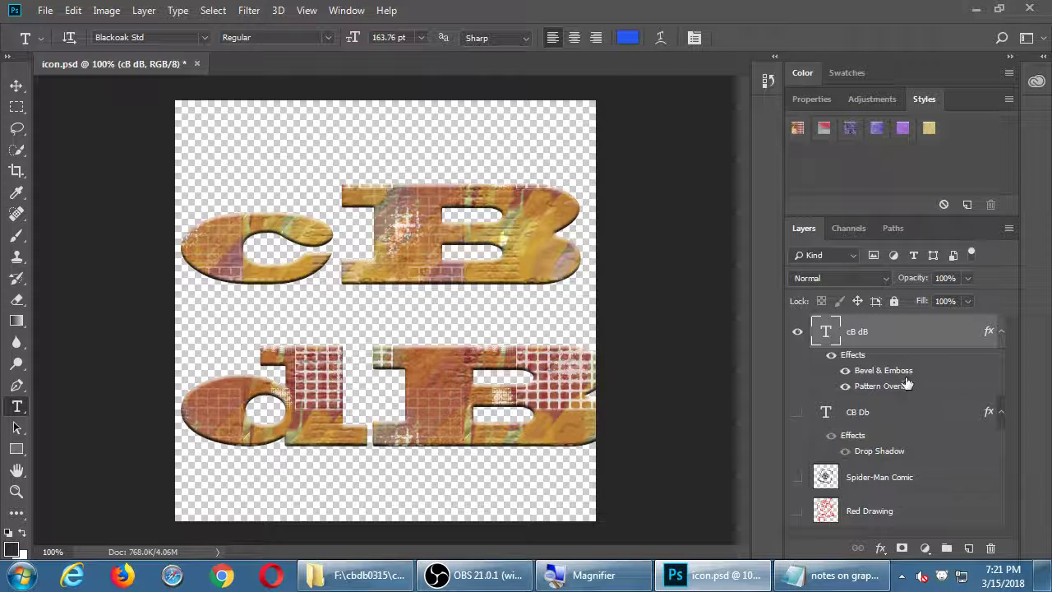
# Set Bevel & Emboss lighting to 150° angle, 0° altitude, with a jagged gloss contour
pyautogui.doubleClick(904, 372)
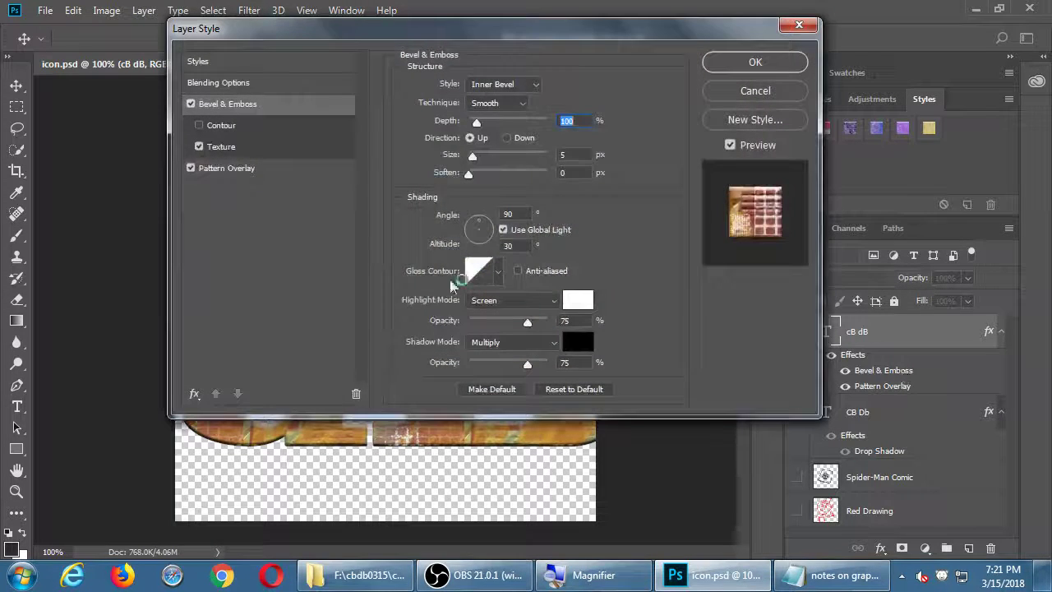
pyautogui.moveTo(518, 39); pyautogui.dragTo(877, 53)
pyautogui.moveTo(835, 230); pyautogui.dragTo(823, 238)
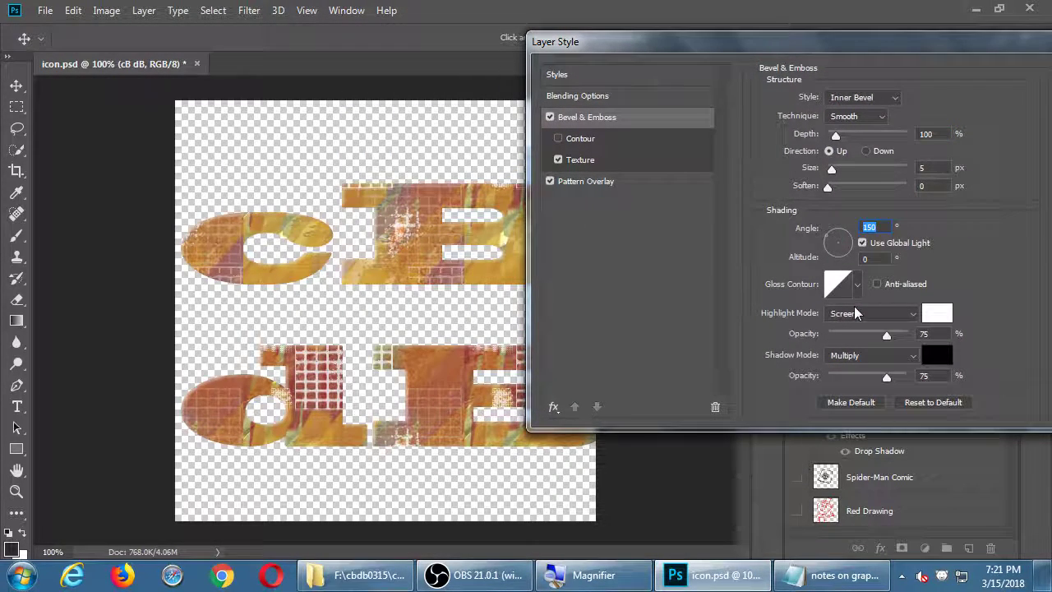
pyautogui.click(856, 285)
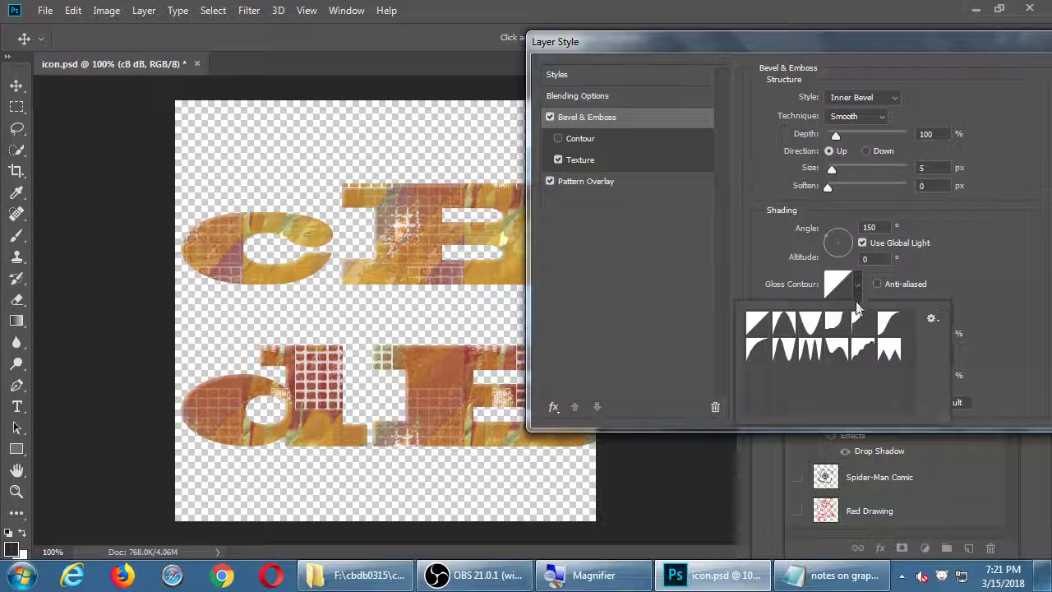
pyautogui.click(890, 351)
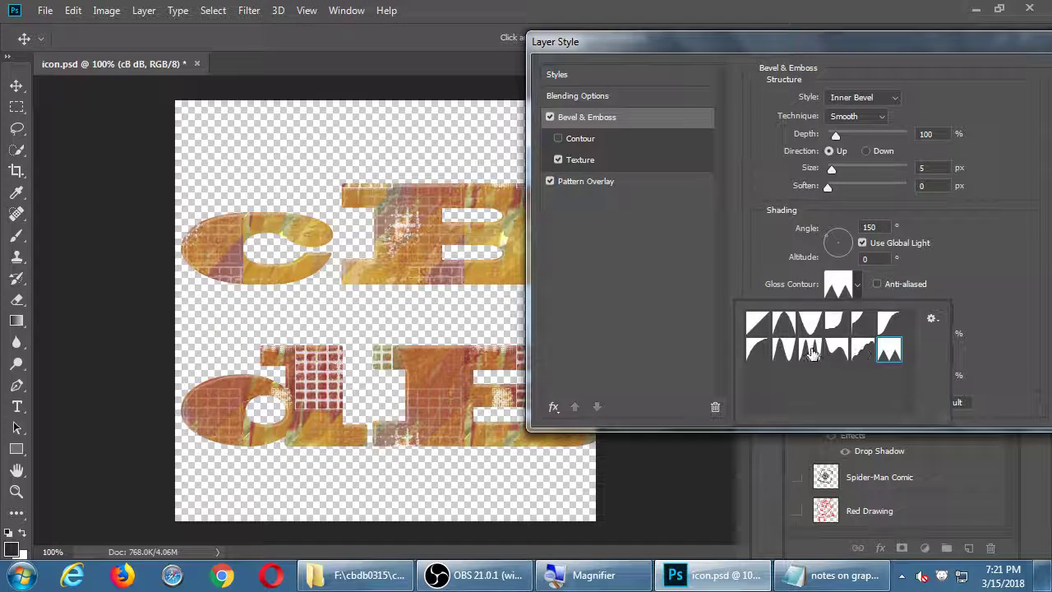
pyautogui.click(810, 349)
pyautogui.click(978, 285)
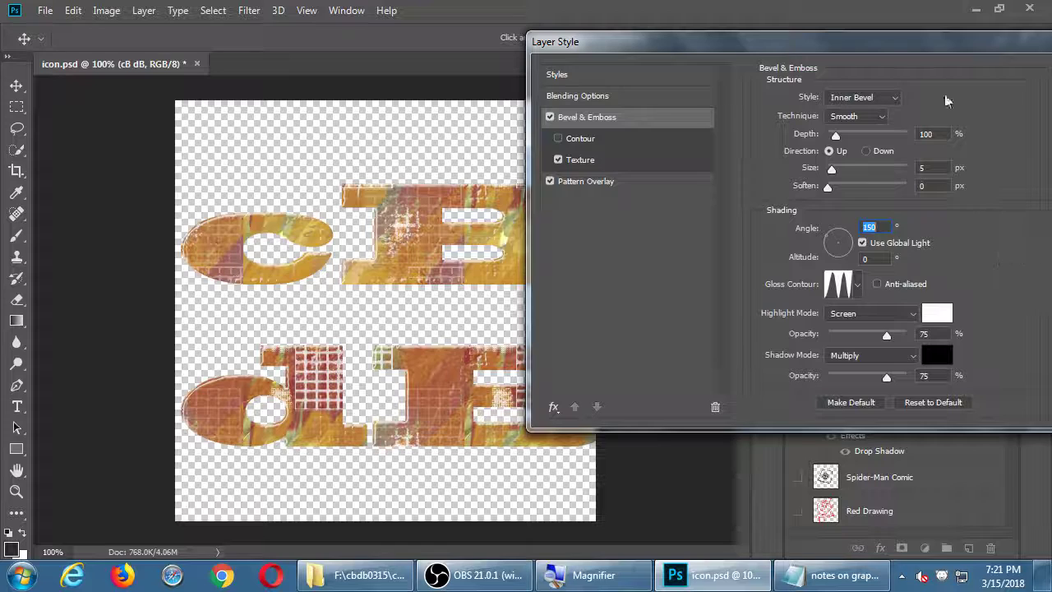
pyautogui.moveTo(918, 44); pyautogui.dragTo(614, 36)
pyautogui.click(810, 66)
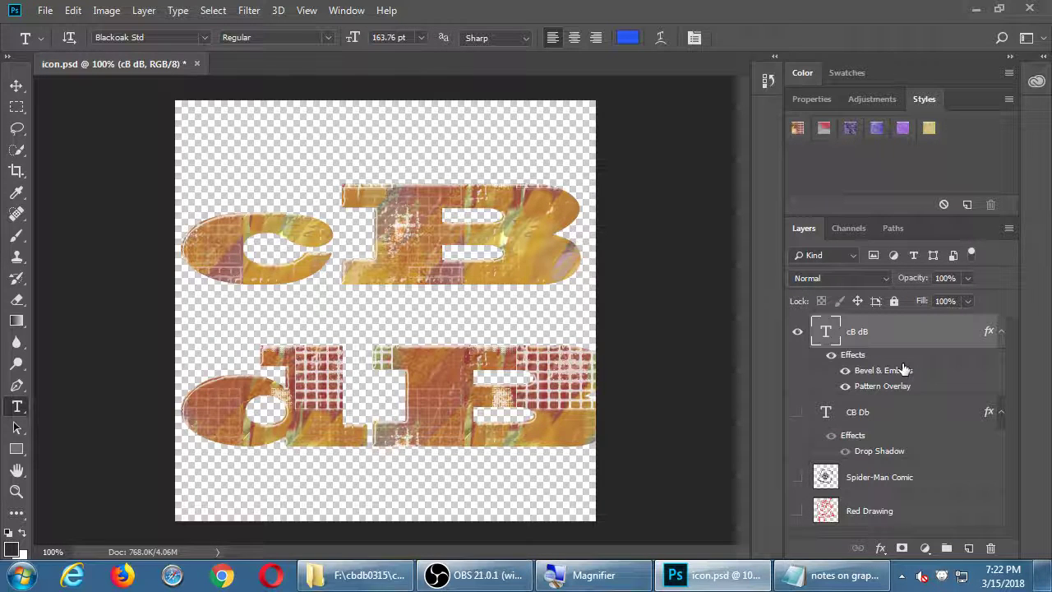
# Load the KS Styles set and apply the icy-blue Frosted style to the cB dB text
pyautogui.click(1010, 99)
pyautogui.click(977, 405)
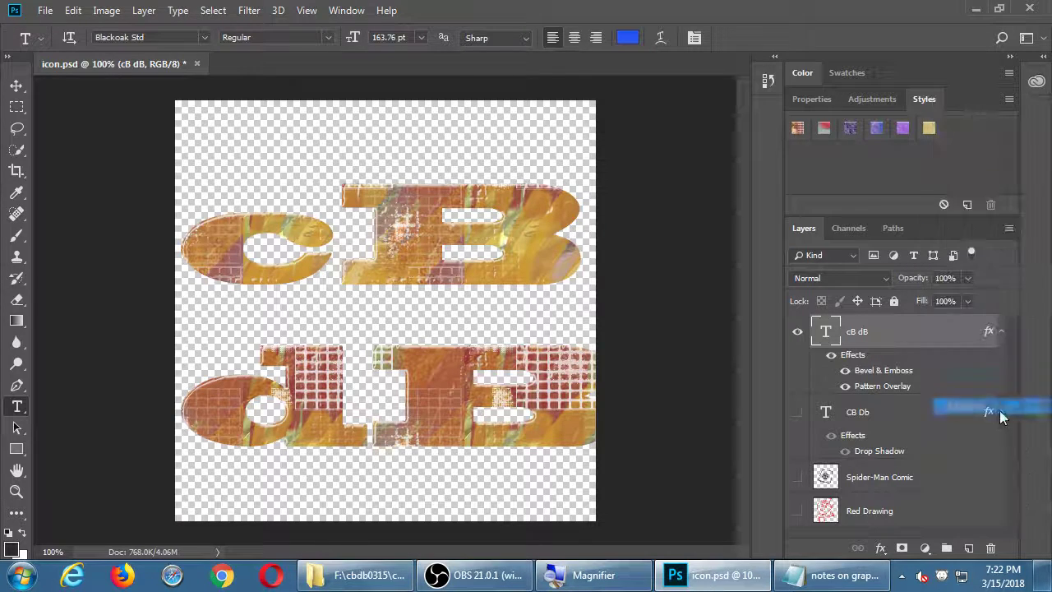
pyautogui.click(498, 167)
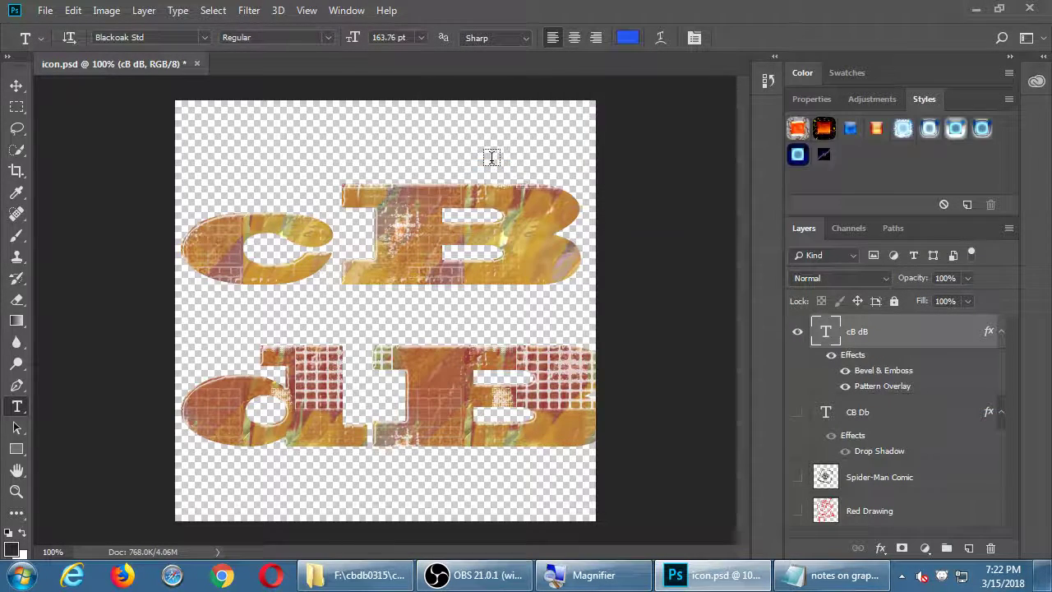
pyautogui.click(797, 128)
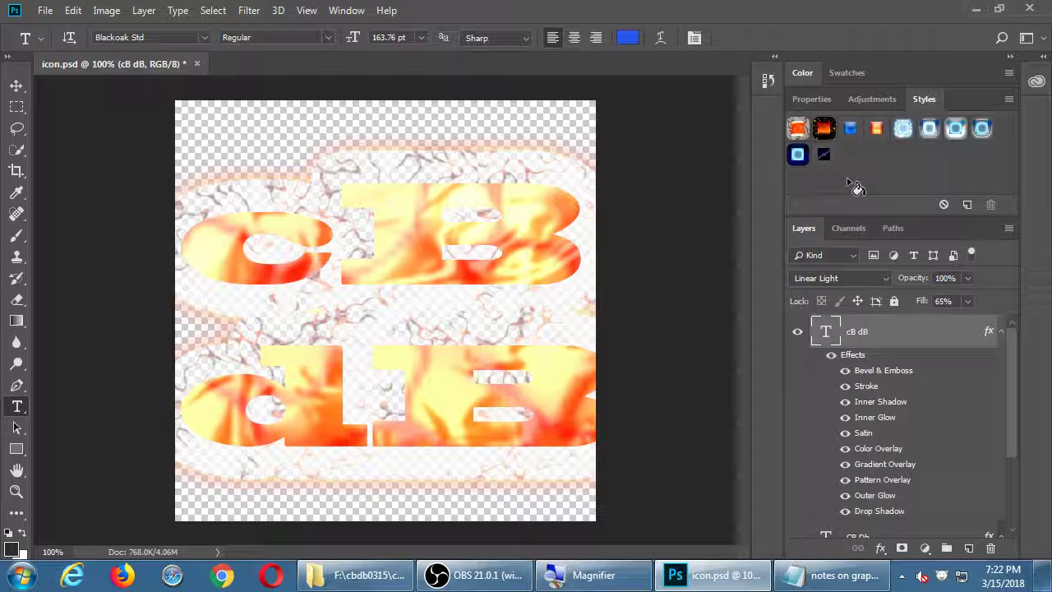
pyautogui.click(903, 129)
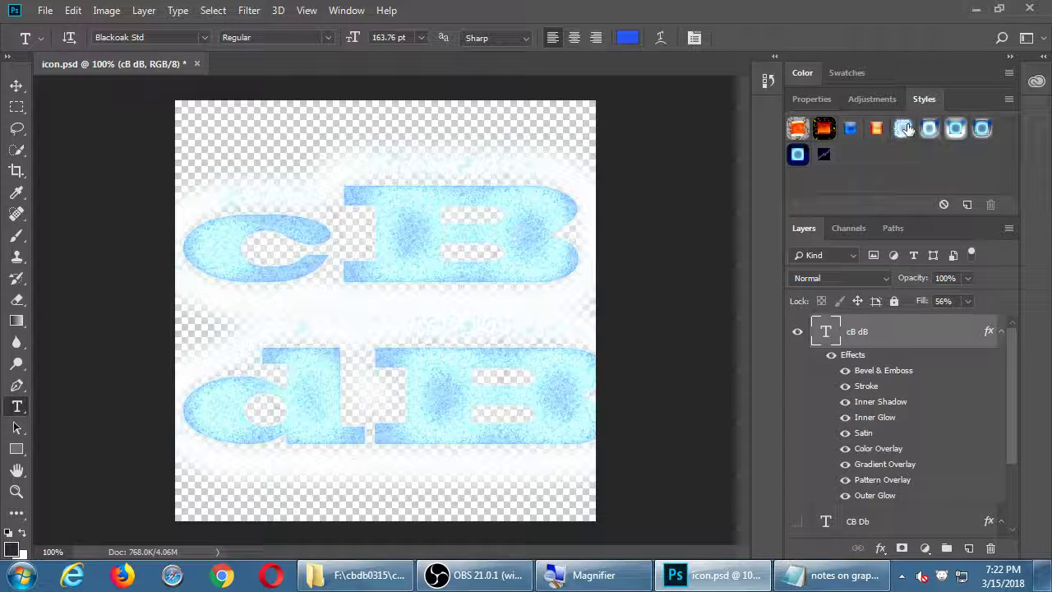
# Save icon.psd with the Frosted-styled cB dB lettering
pyautogui.hotkey('ctrl', 's')
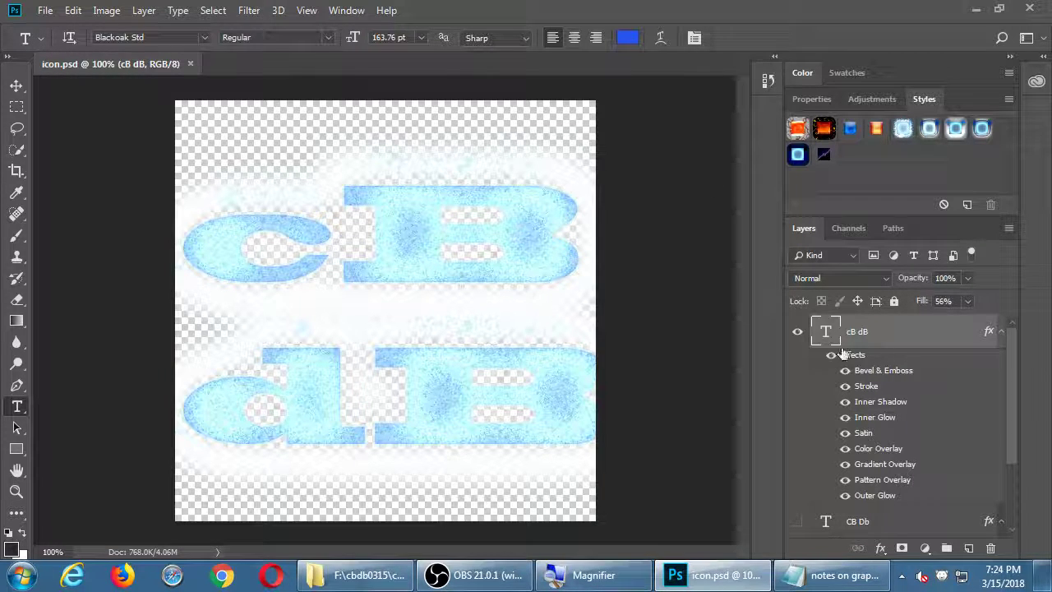
# Hide the cB dB text layer, add an empty Layer 1 above it, and save
pyautogui.click(796, 331)
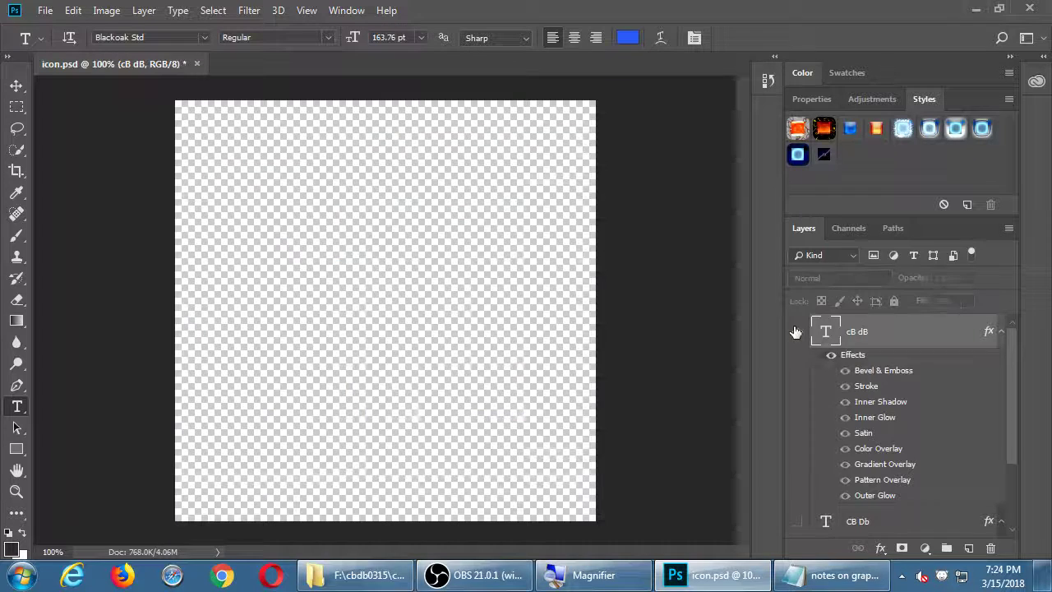
pyautogui.click(969, 547)
pyautogui.hotkey('ctrl', 's')
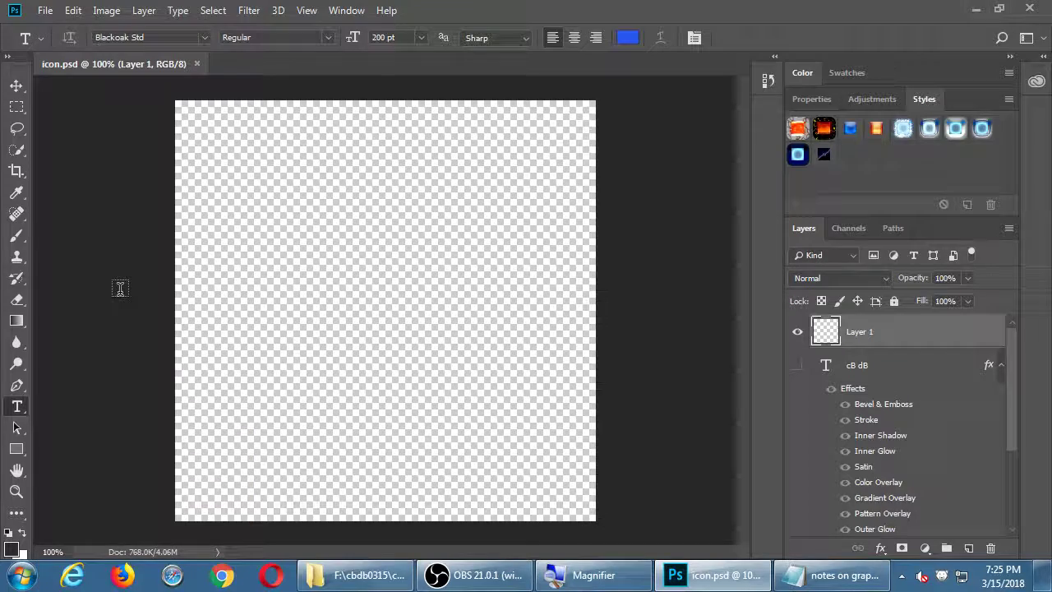
# Switch from the Rectangle tool to the Custom Shape tool via its flyout
pyautogui.press('super+plus')
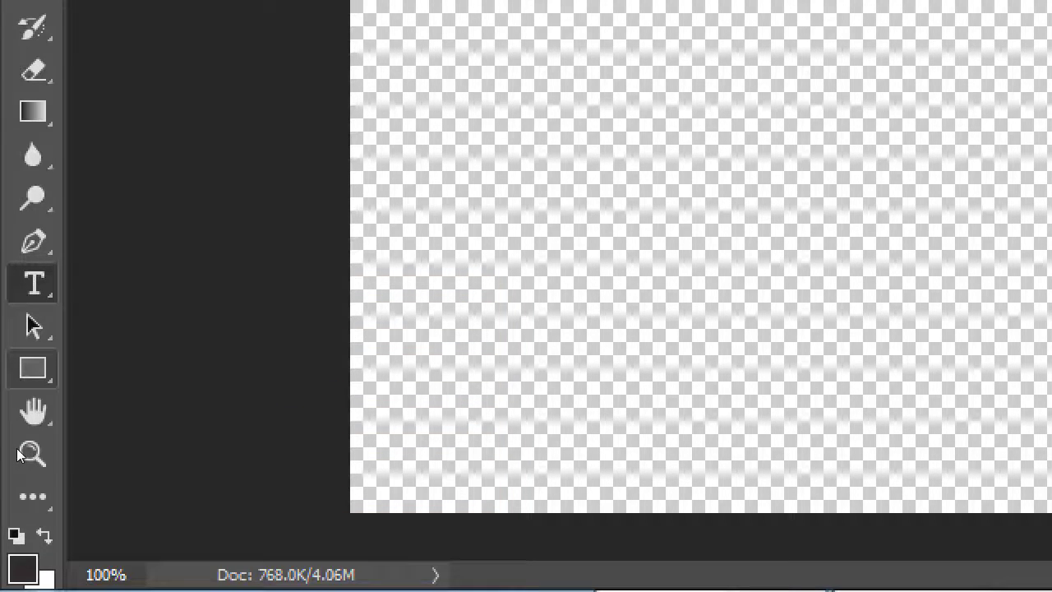
pyautogui.rightClick(33, 368)
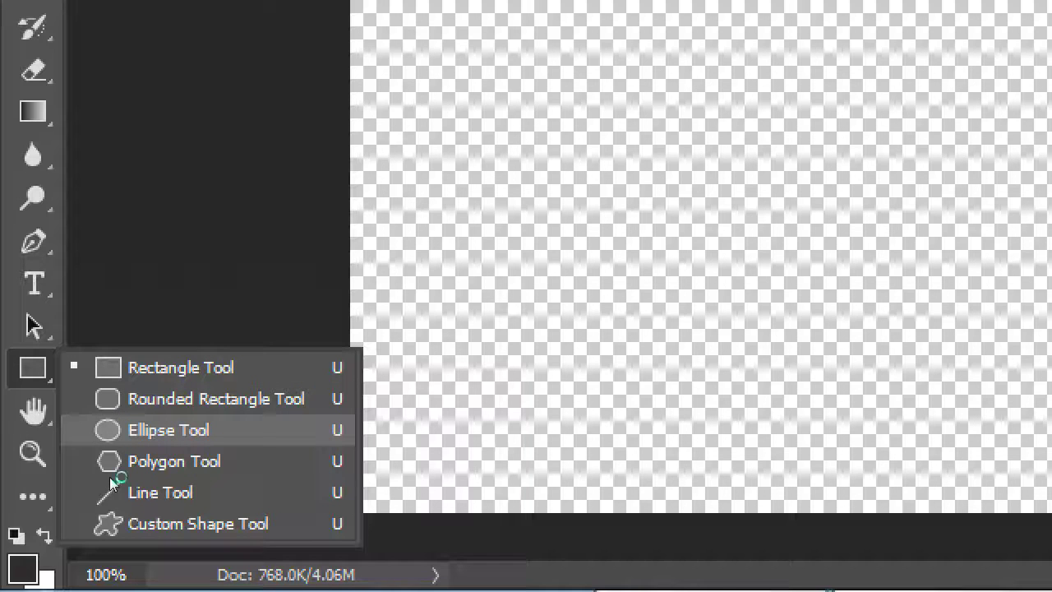
pyautogui.click(116, 524)
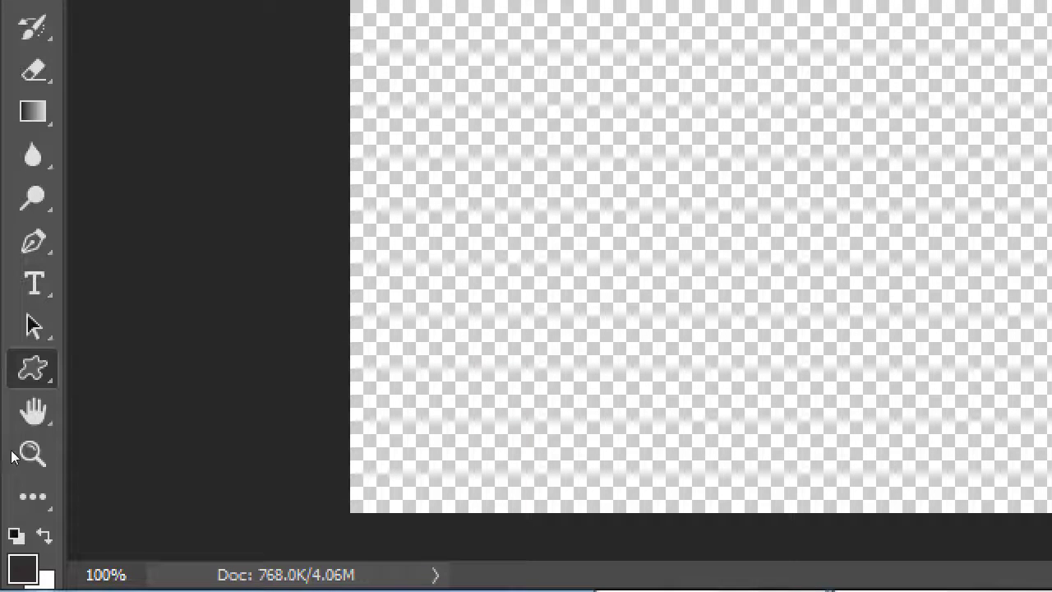
pyautogui.hotkey('shift', 'u')
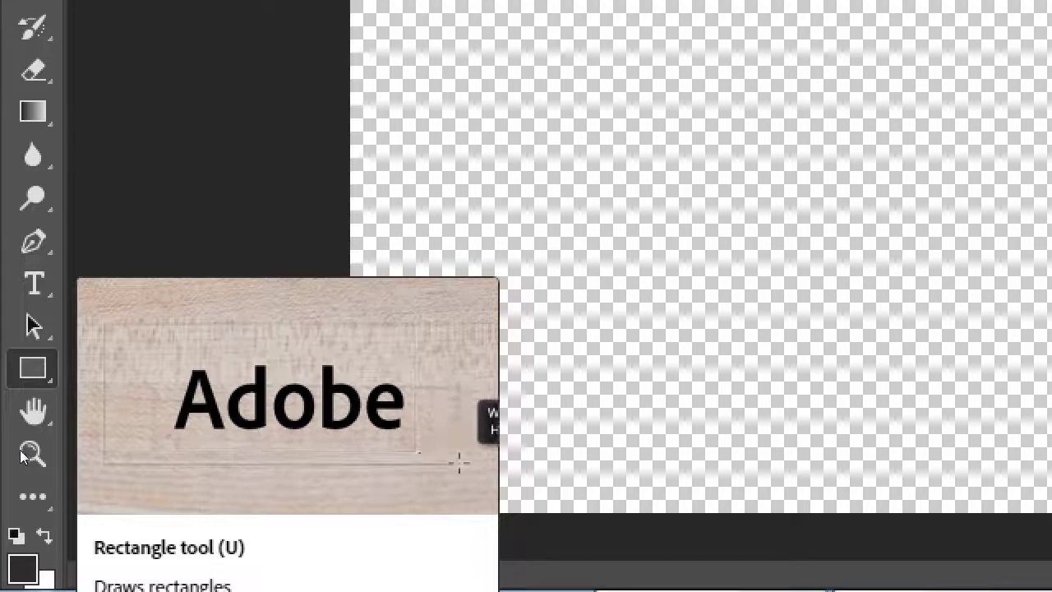
pyautogui.rightClick(33, 369)
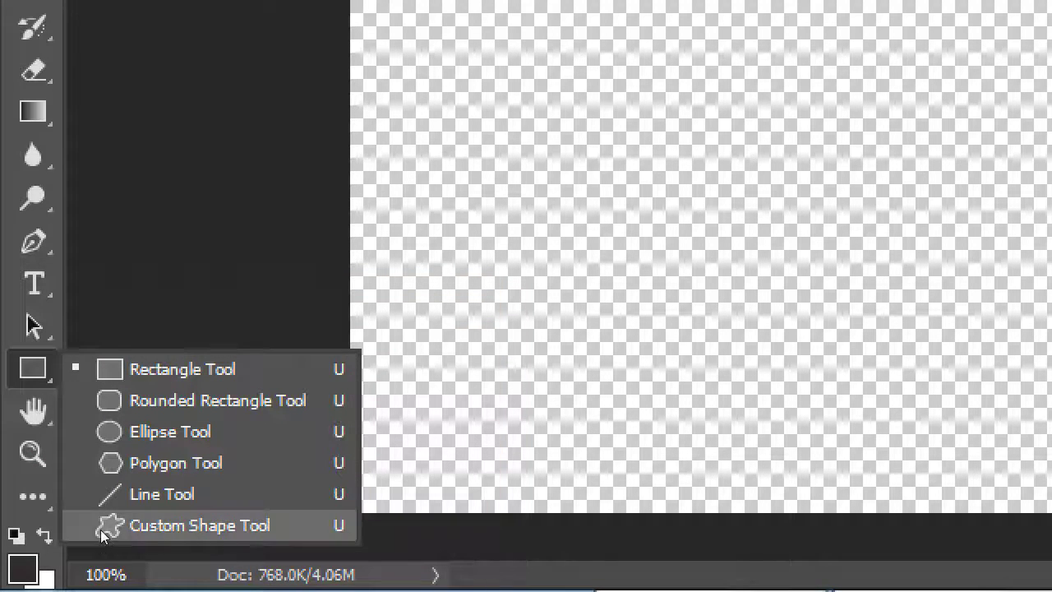
pyautogui.click(101, 526)
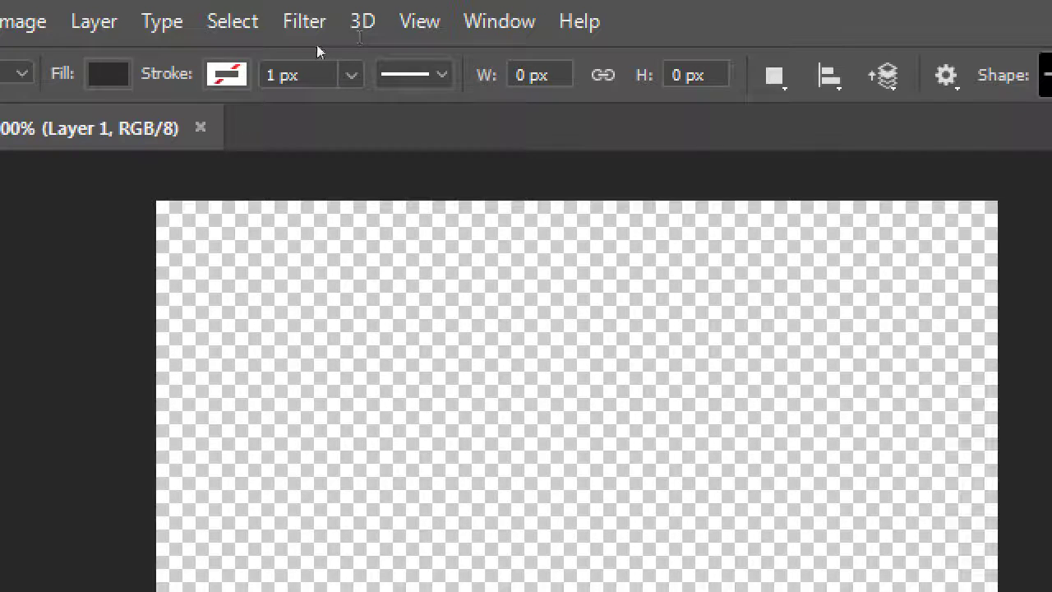
# Draw a trial arrow custom shape on the canvas, then undo it
pyautogui.click(414, 75)
pyautogui.press('Escape')
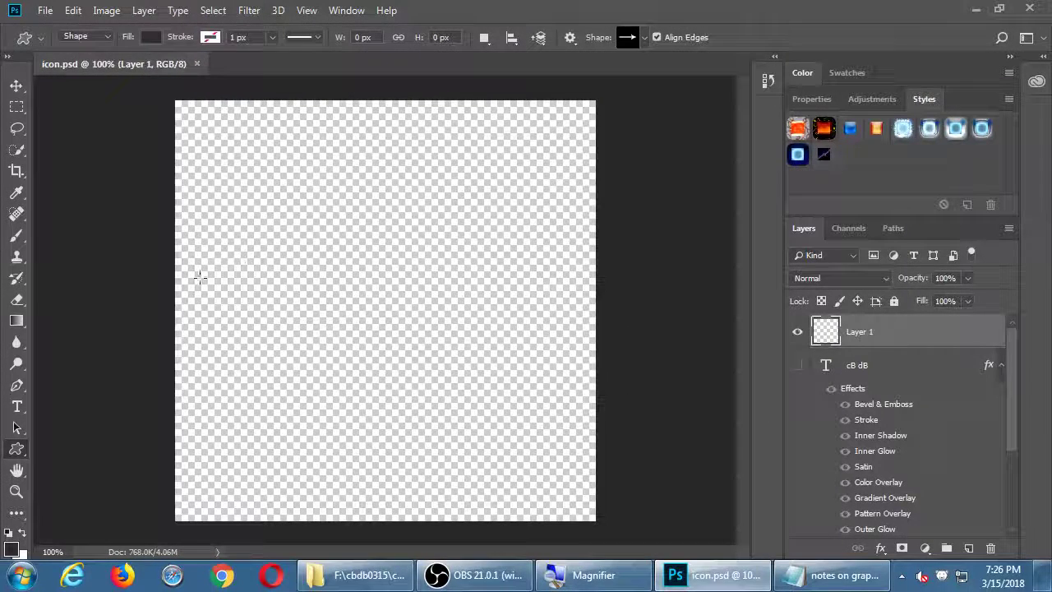
pyautogui.moveTo(0, 521); pyautogui.dragTo(15, 498)
pyautogui.moveTo(233, 249); pyautogui.dragTo(519, 390)
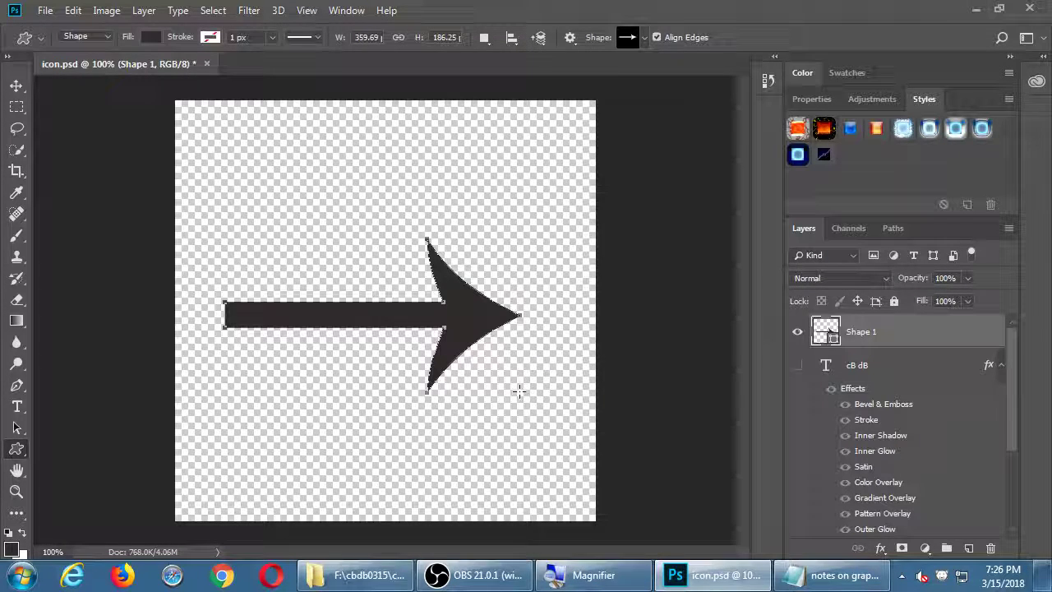
pyautogui.hotkey('ctrl', 'z')
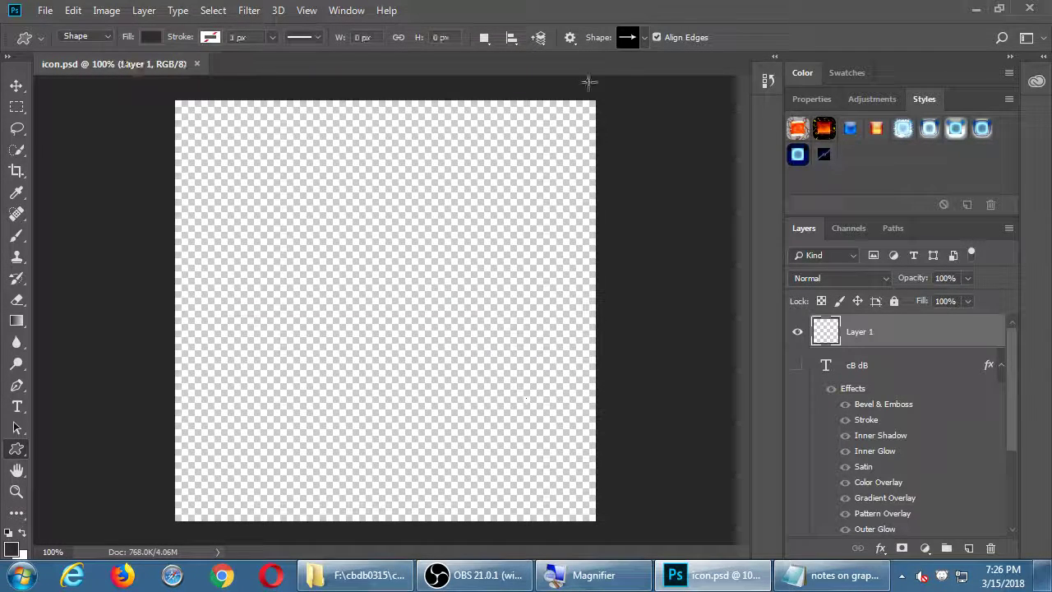
# Pick the lightning-bolt shape, draw it, then undo it
pyautogui.click(643, 40)
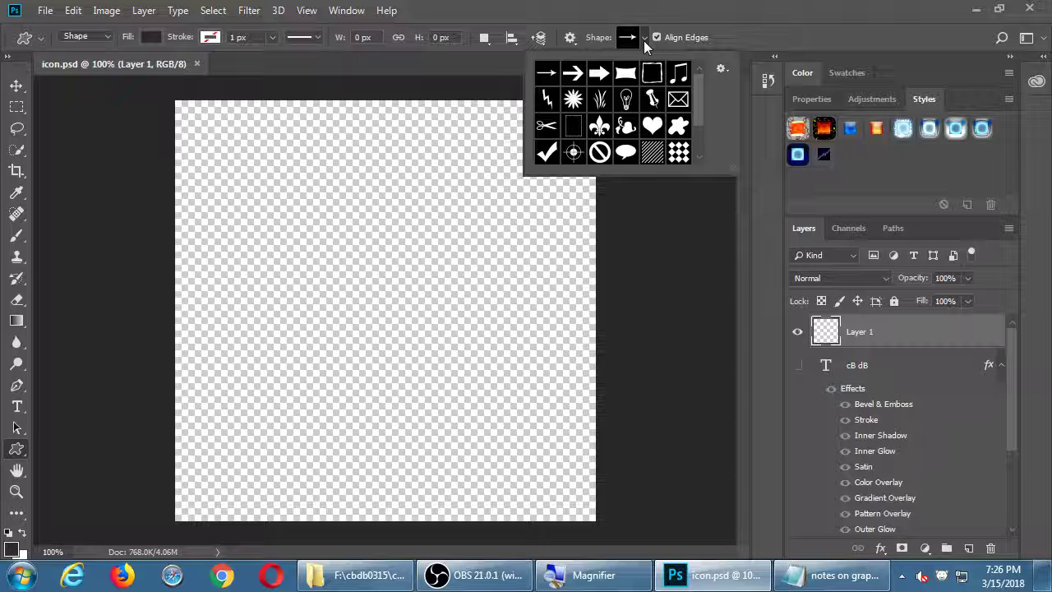
pyautogui.click(549, 105)
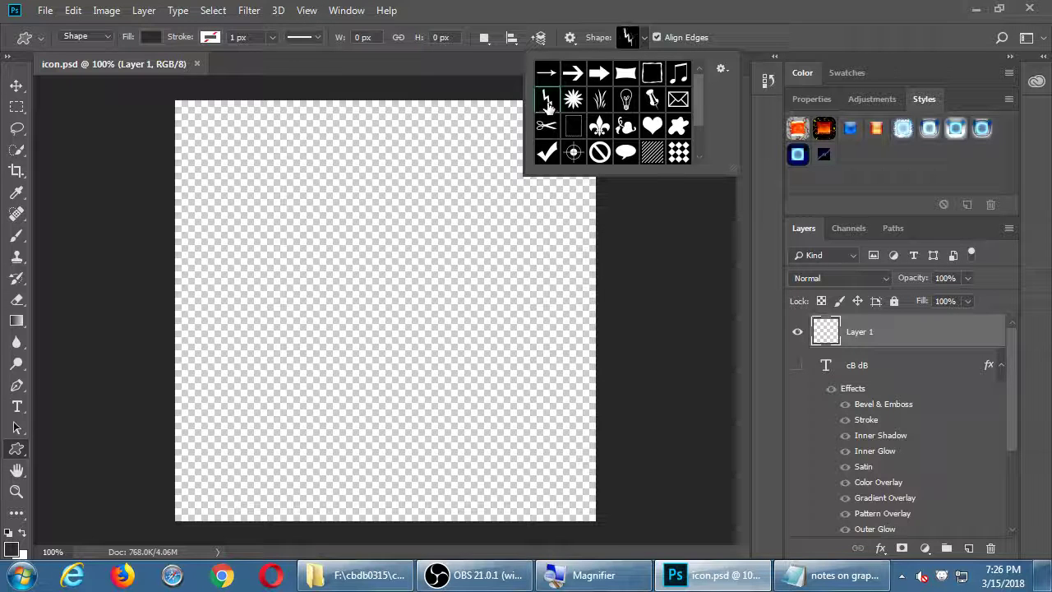
pyautogui.moveTo(256, 150); pyautogui.dragTo(500, 448)
pyautogui.hotkey('ctrl', 'z')
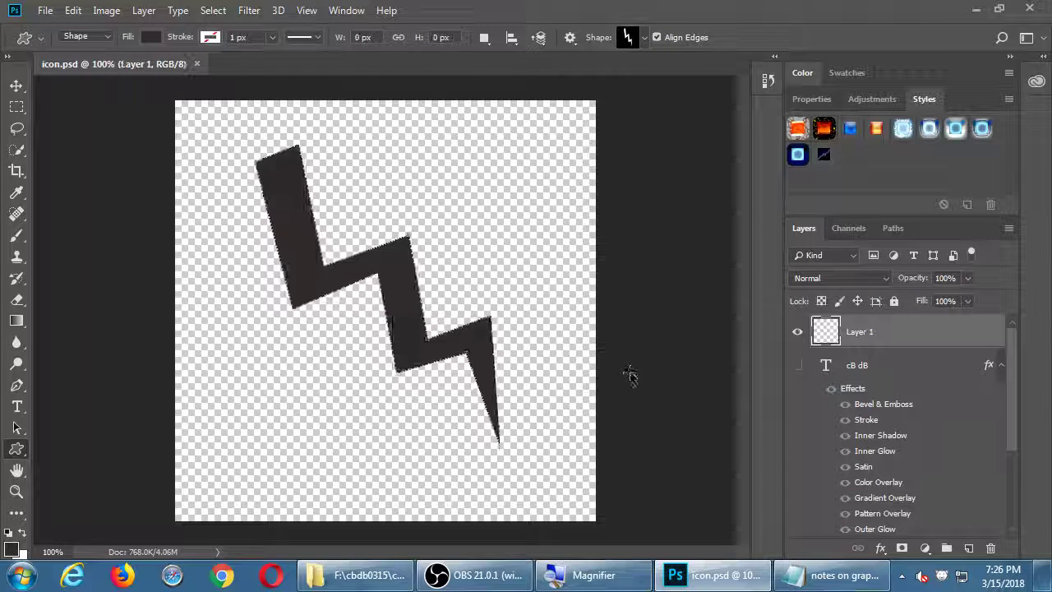
# Pick the lightbulb shape, draw a trial lightbulb, then undo it
pyautogui.click(645, 37)
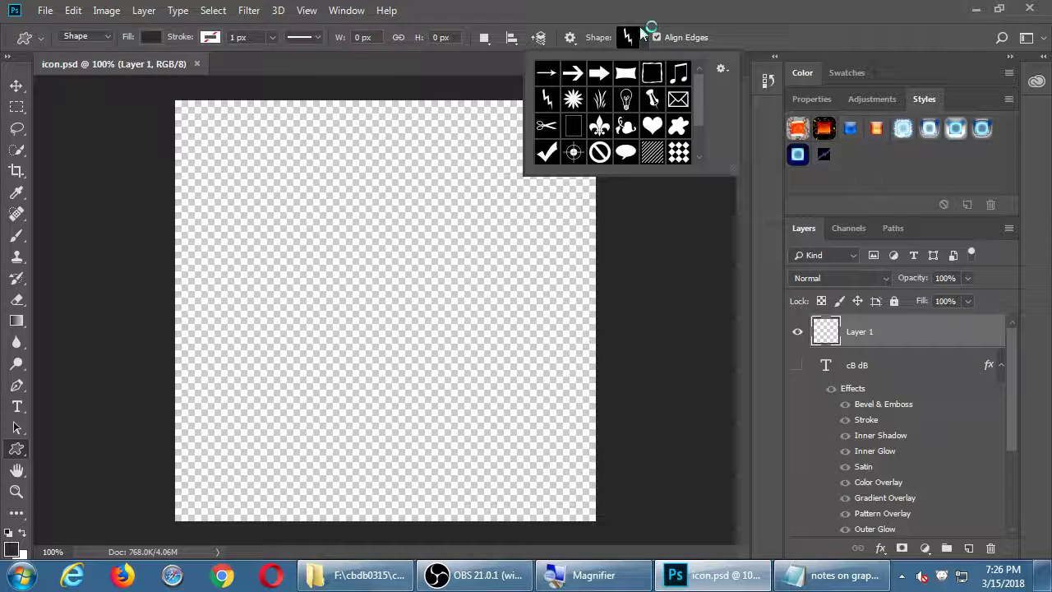
pyautogui.click(625, 99)
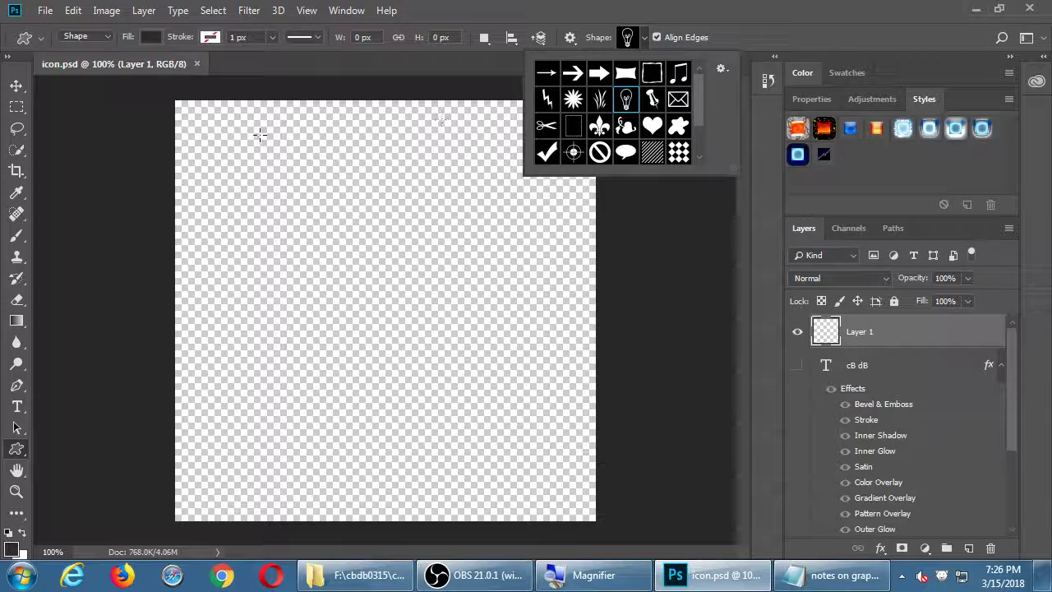
pyautogui.moveTo(229, 132); pyautogui.dragTo(568, 493)
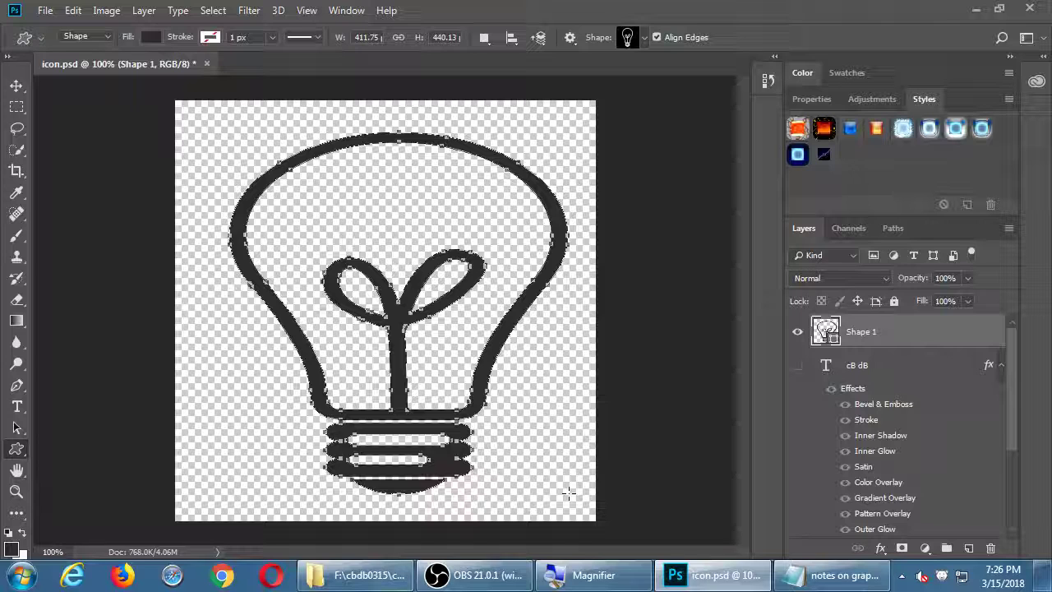
pyautogui.hotkey('ctrl', 'z')
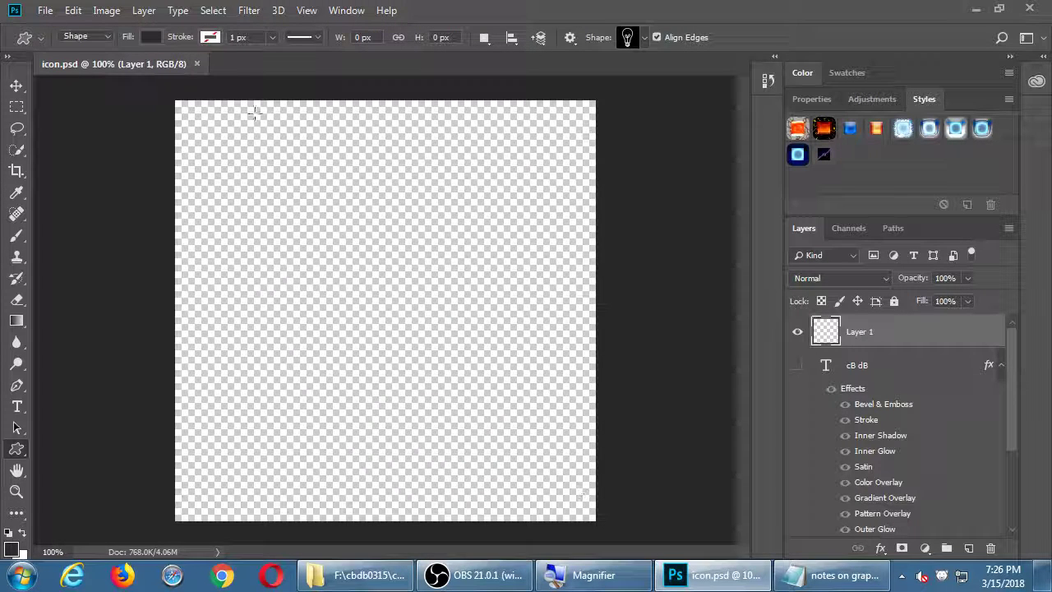
pyautogui.click(149, 36)
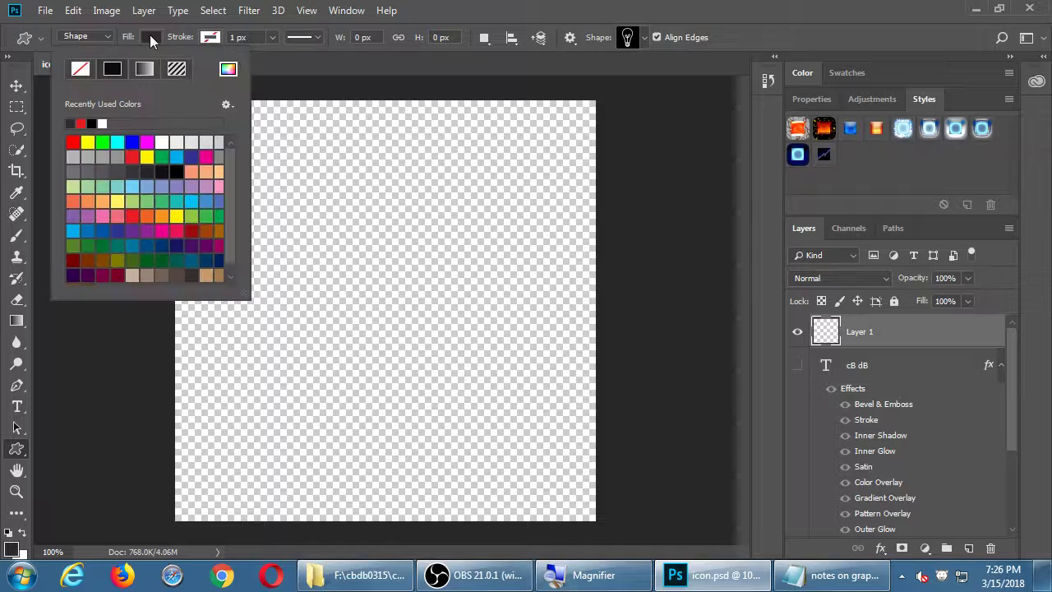
pyautogui.click(132, 157)
pyautogui.click(281, 144)
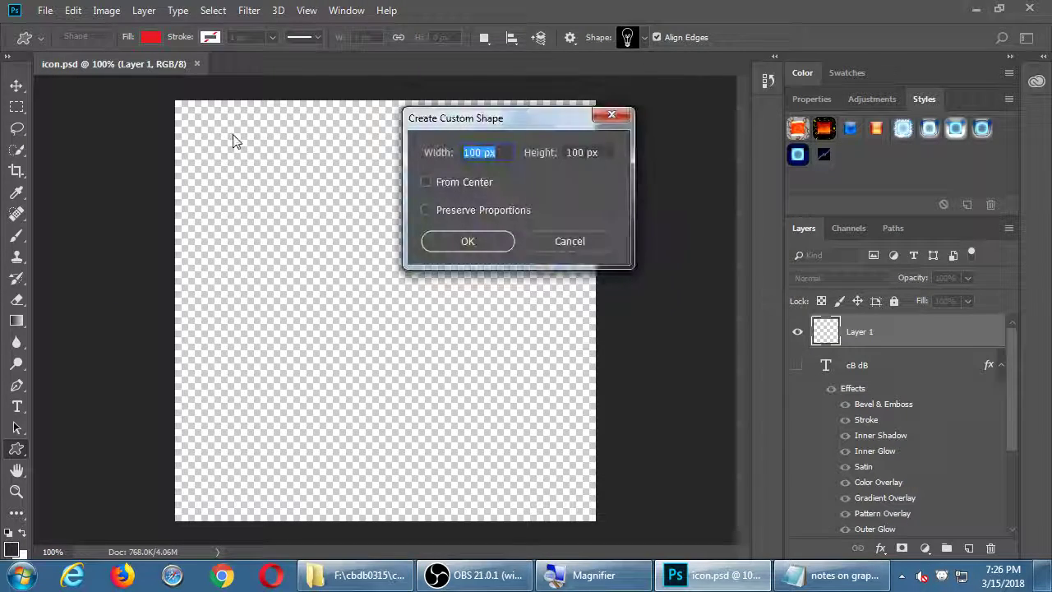
pyautogui.press('Escape')
pyautogui.moveTo(227, 133); pyautogui.dragTo(514, 477)
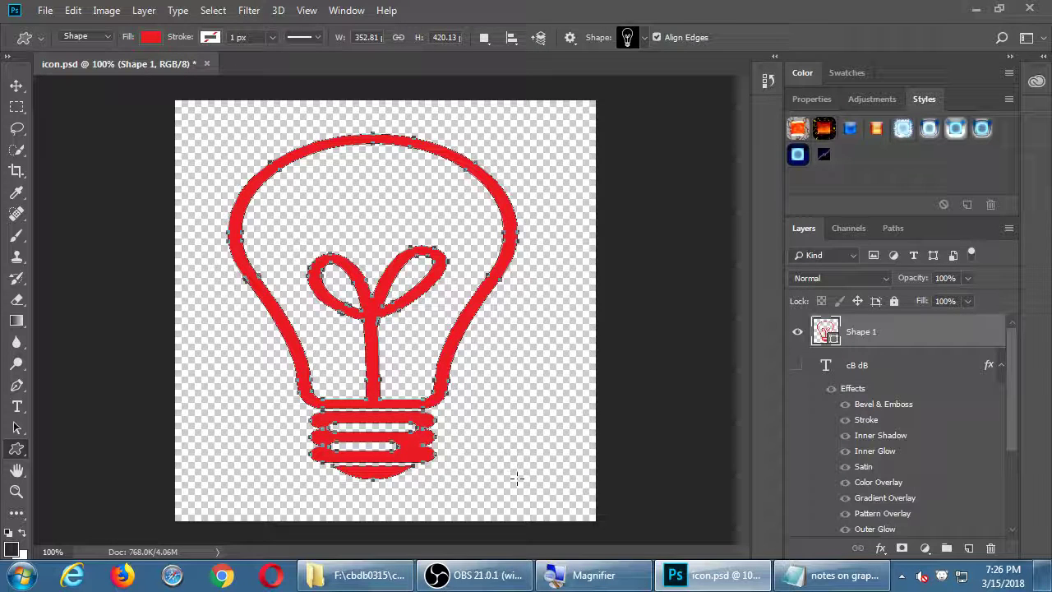
pyautogui.press('Return')
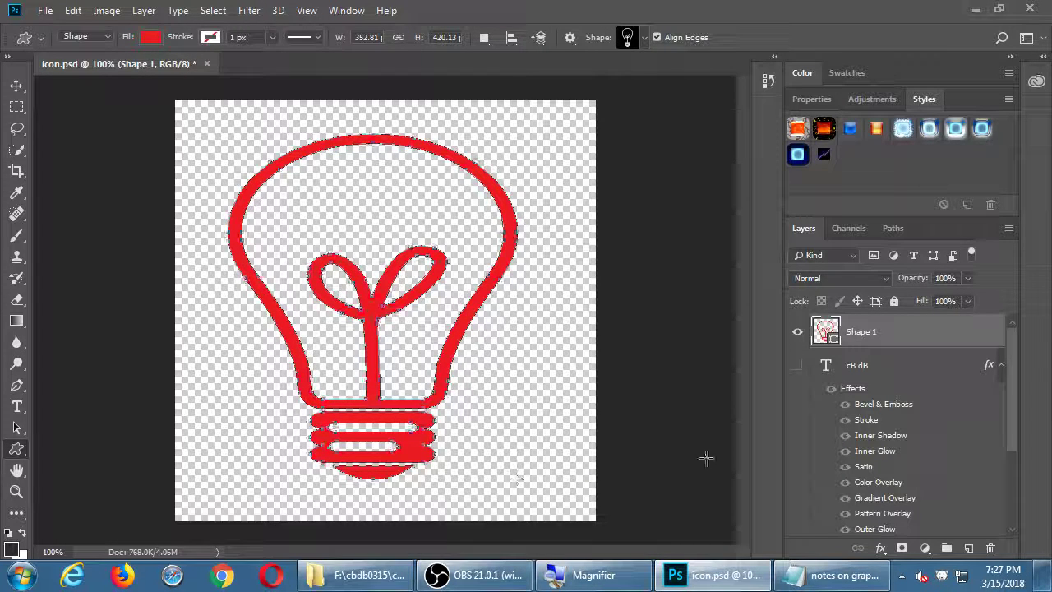
pyautogui.click(1000, 366)
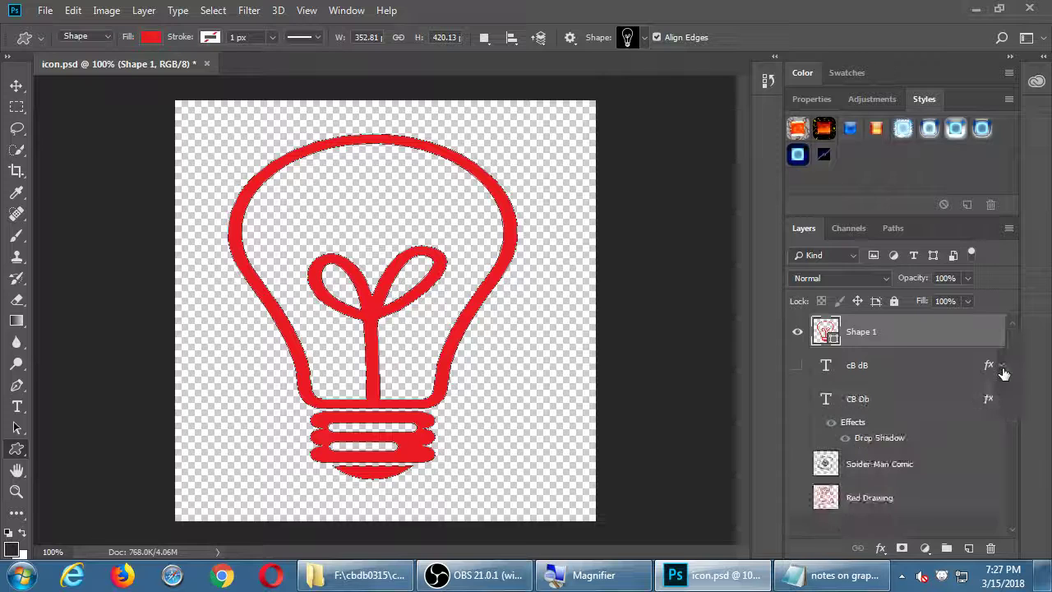
pyautogui.hotkey('ctrl', 'z')
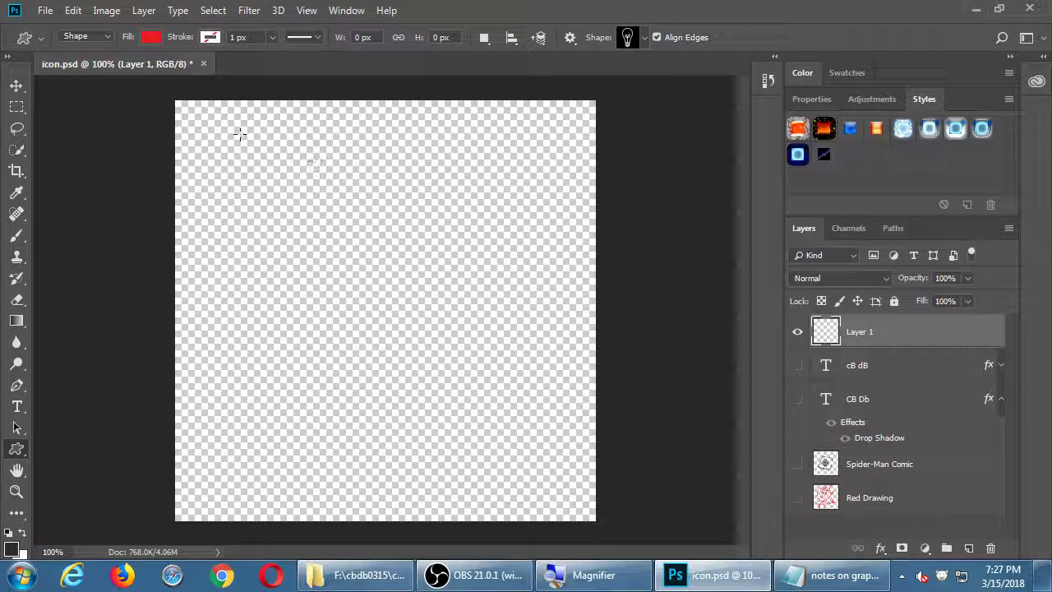
pyautogui.moveTo(207, 125)
pyautogui.mouseDown()
pyautogui.moveTo(274, 219)
pyautogui.moveTo(458, 318)
pyautogui.moveTo(602, 540)
pyautogui.moveTo(625, 499)
pyautogui.mouseUp()
pyautogui.moveTo(612, 497); pyautogui.dragTo(583, 492)
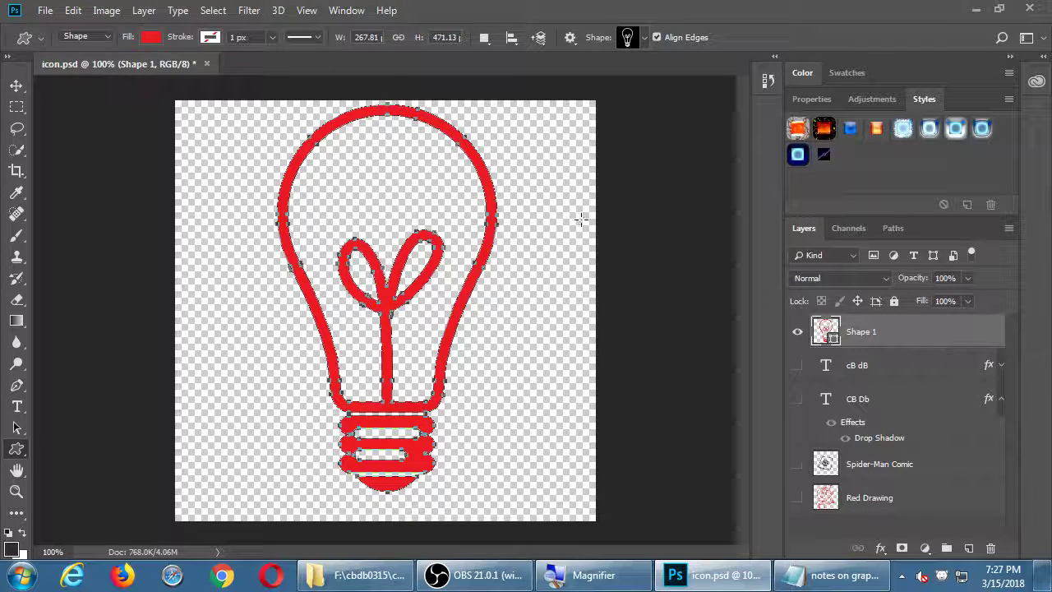
pyautogui.hotkey('ctrl', 'z')
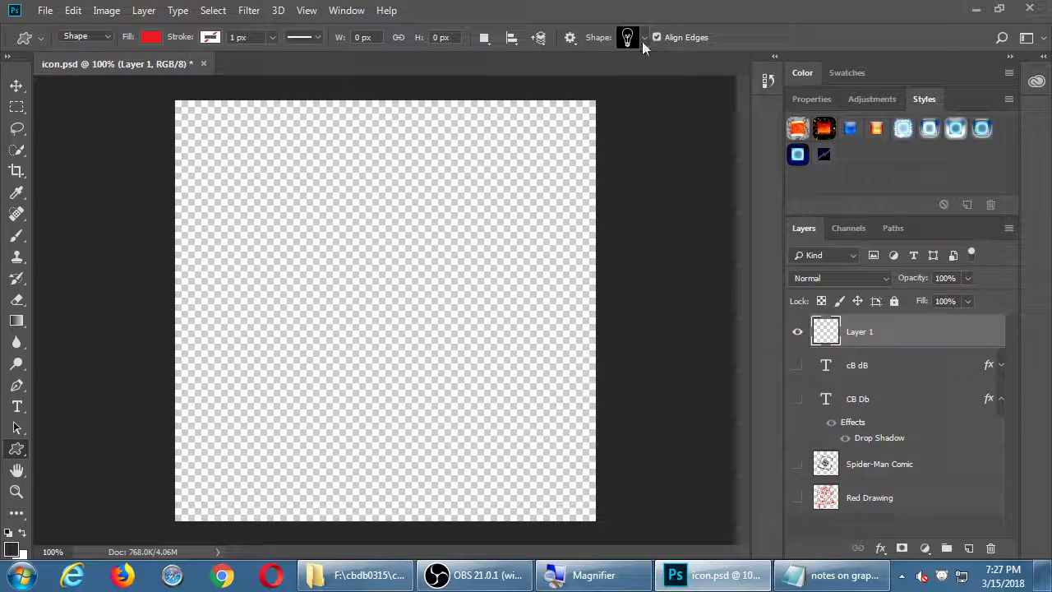
# Replace the custom shapes with the Animals shape set
pyautogui.click(645, 37)
pyautogui.moveTo(698, 98); pyautogui.dragTo(694, 72)
pyautogui.click(687, 77)
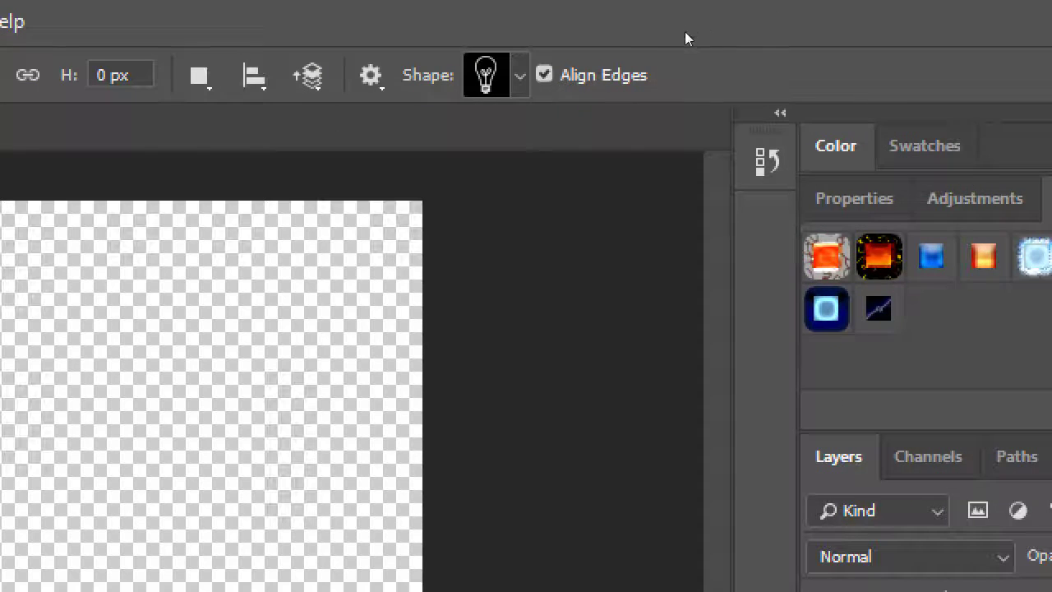
pyautogui.click(643, 34)
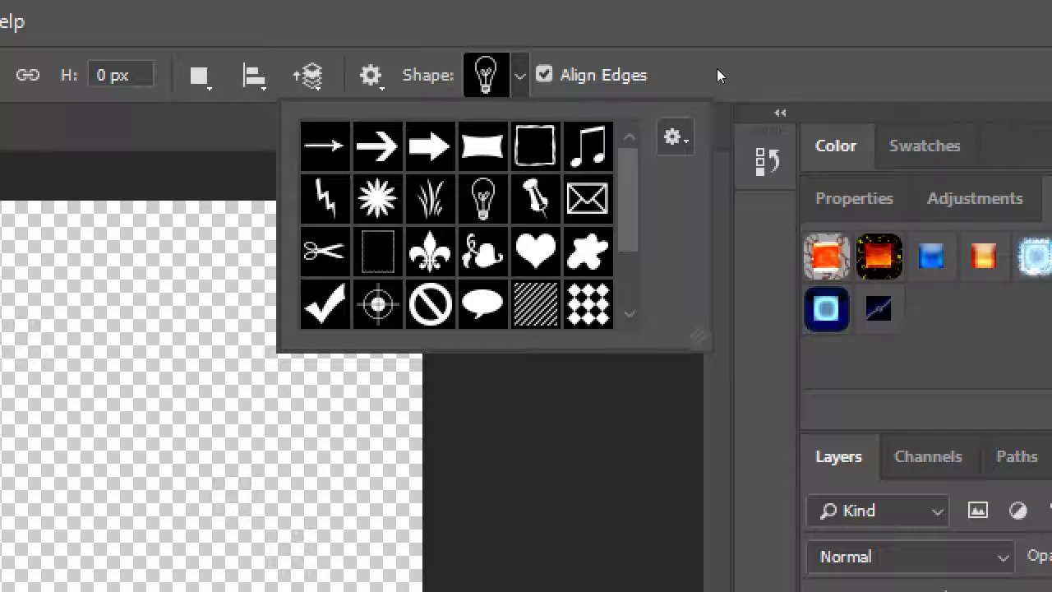
pyautogui.click(672, 137)
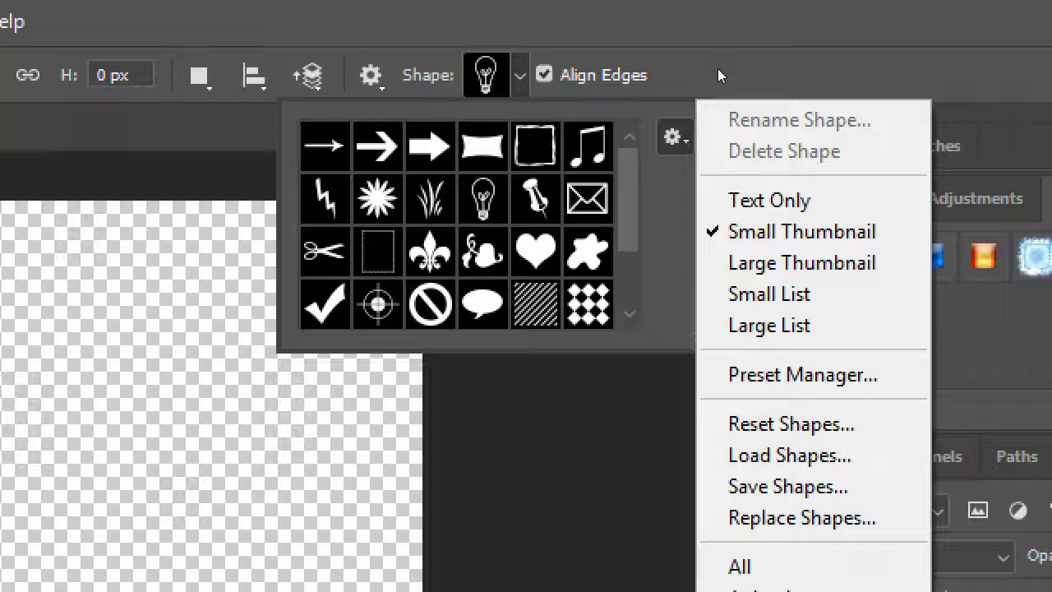
pyautogui.click(673, 137)
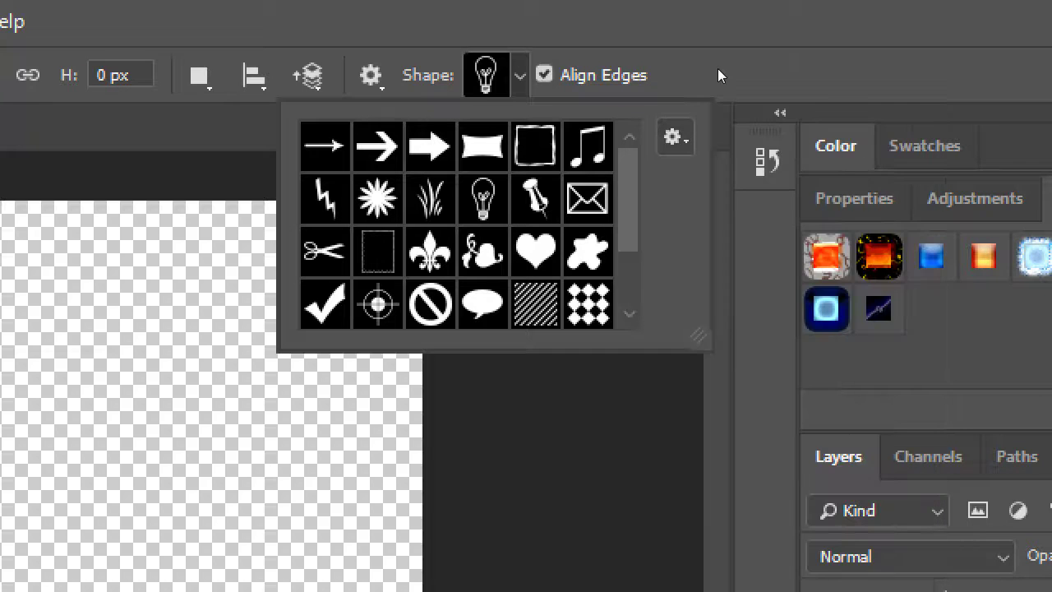
pyautogui.click(672, 137)
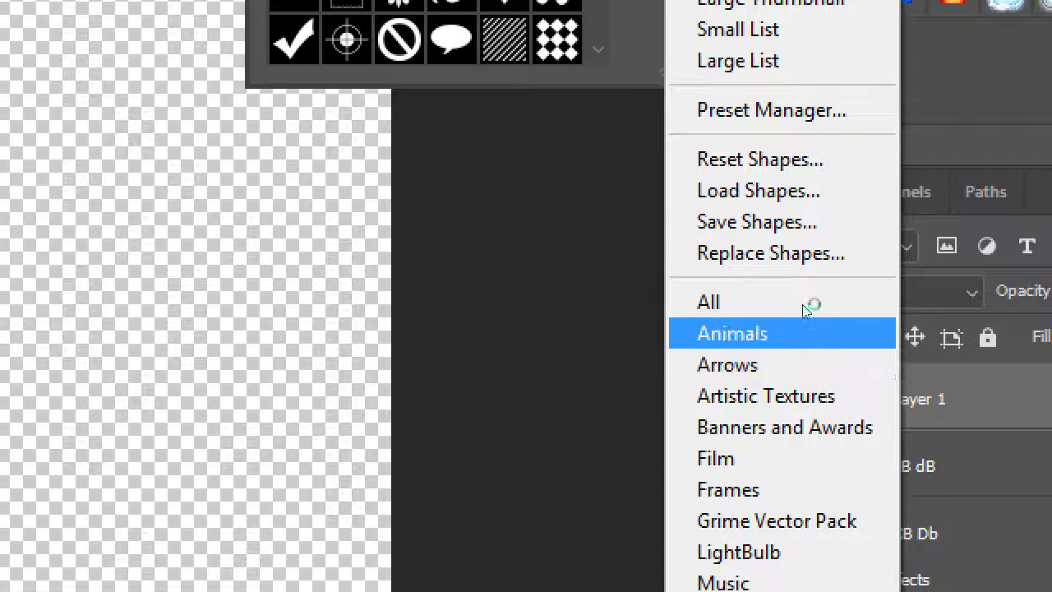
pyautogui.press('Down')
pyautogui.press('Down')
pyautogui.press('Down')
pyautogui.press('Down')
pyautogui.press('Down')
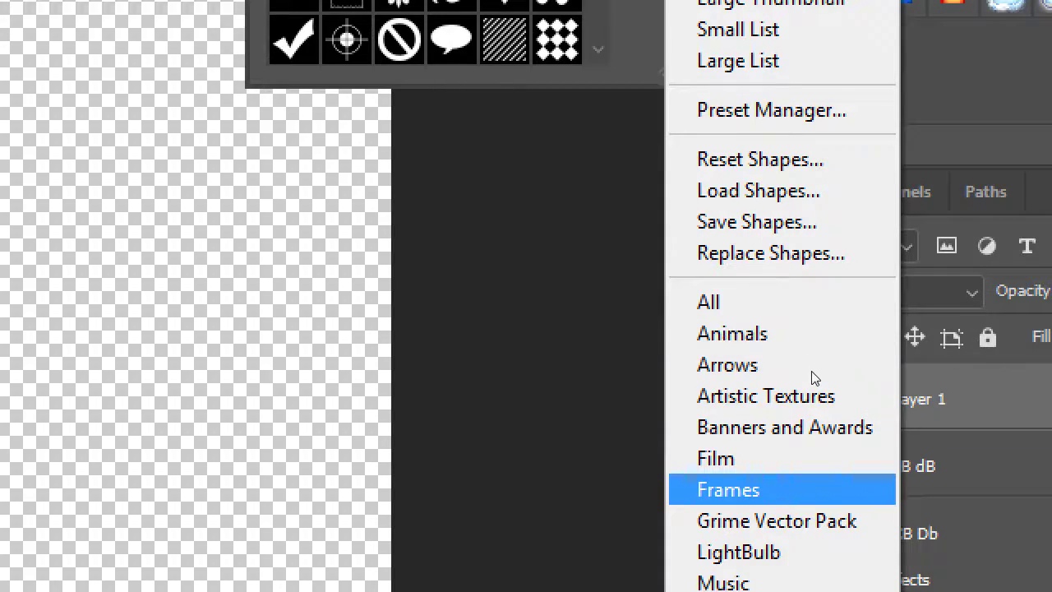
pyautogui.press('Down')
pyautogui.press('Down')
pyautogui.press('Down')
pyautogui.press('Up')
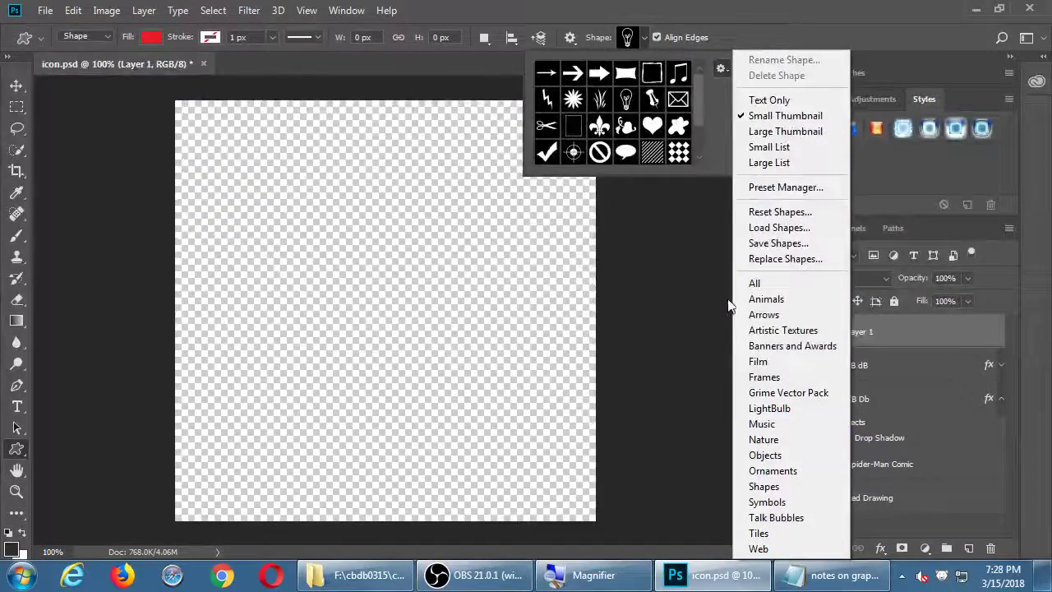
pyautogui.click(748, 299)
pyautogui.click(504, 167)
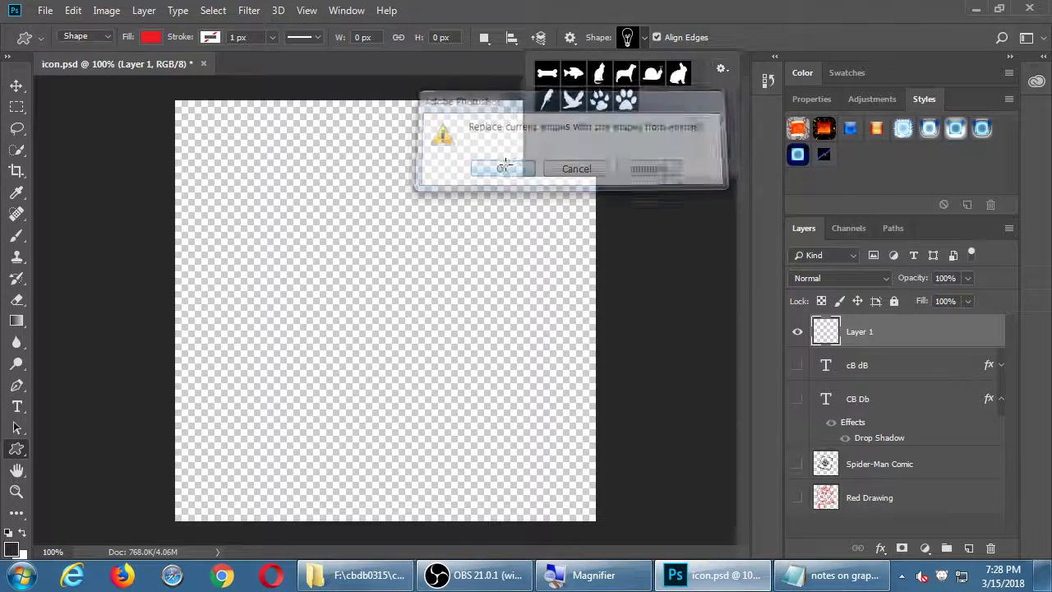
# Choose the dove shape, draw a red dove, then undo it
pyautogui.click(573, 99)
pyautogui.click(510, 136)
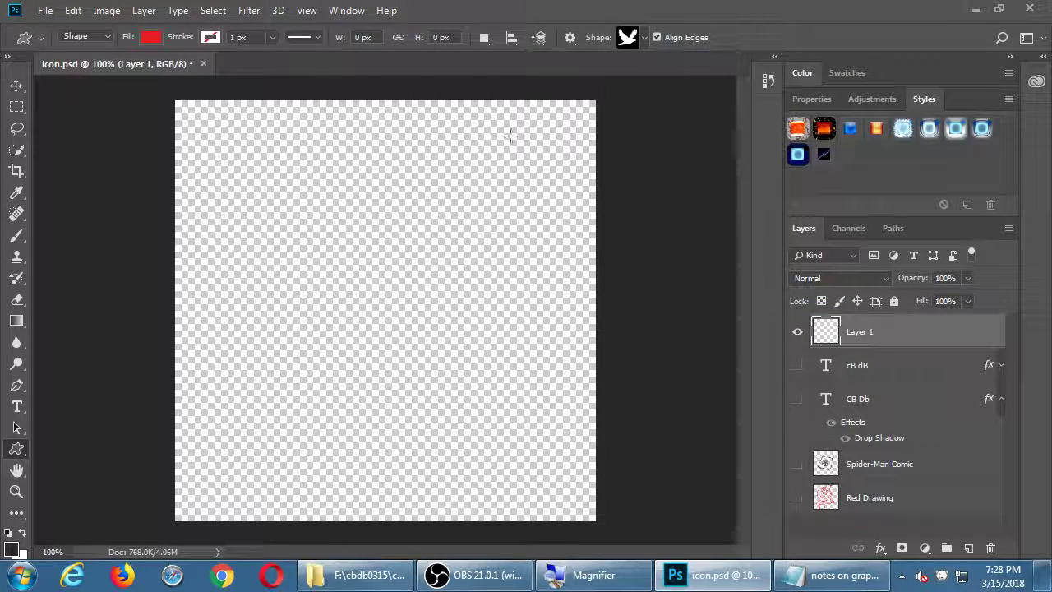
pyautogui.moveTo(268, 161); pyautogui.dragTo(556, 442)
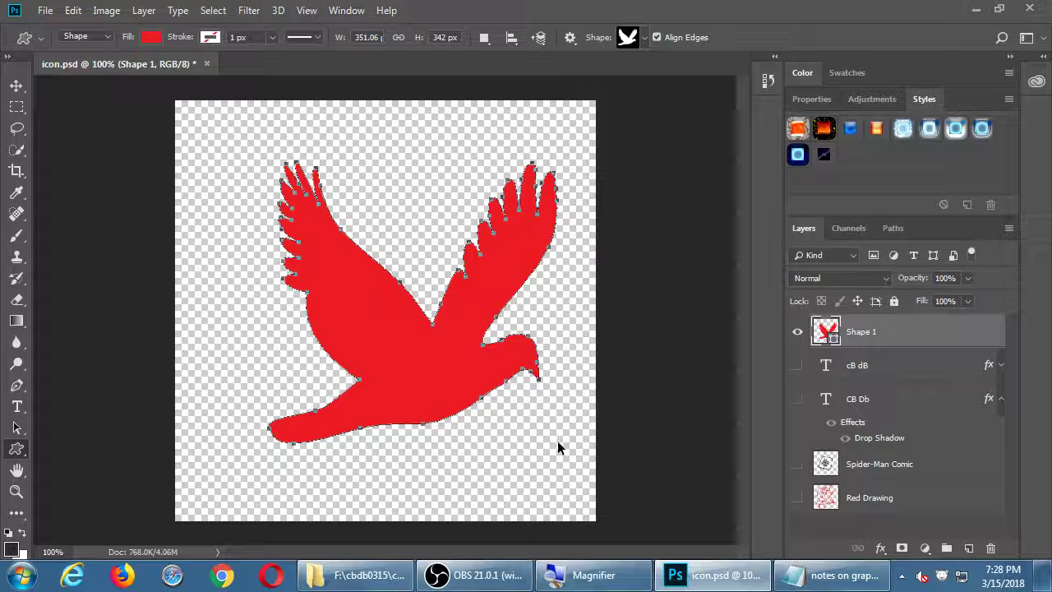
pyautogui.hotkey('ctrl', 'z')
# Choose to load the All shape sets from the shape picker's menu
pyautogui.click(645, 39)
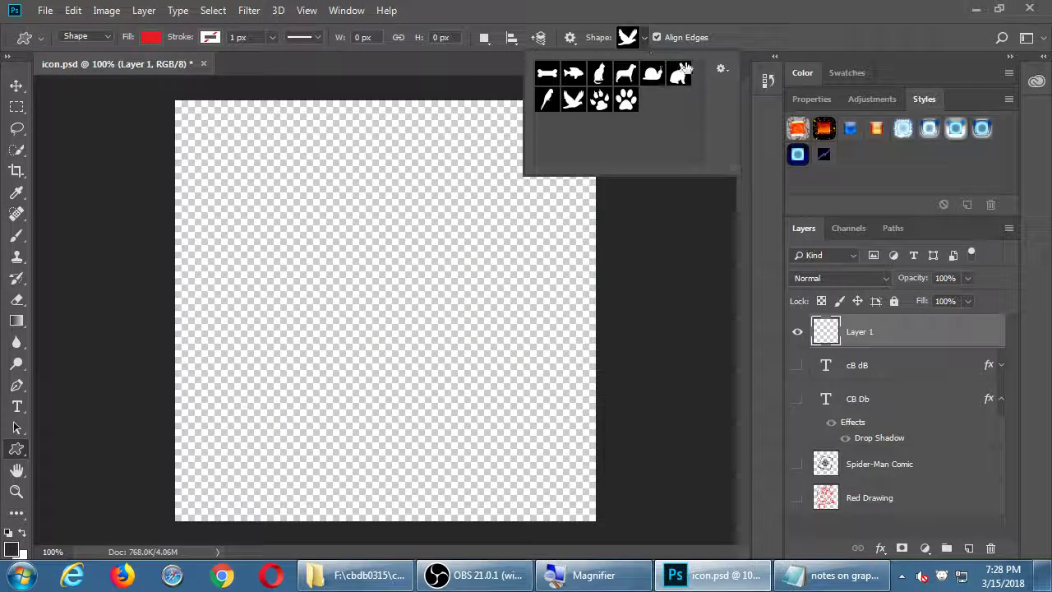
pyautogui.click(720, 70)
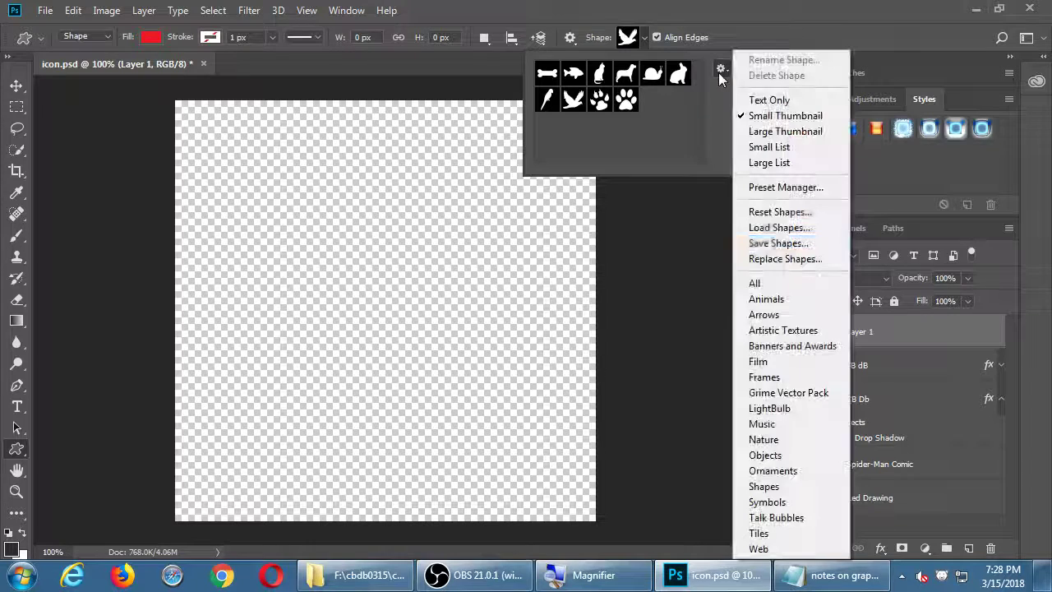
pyautogui.click(790, 282)
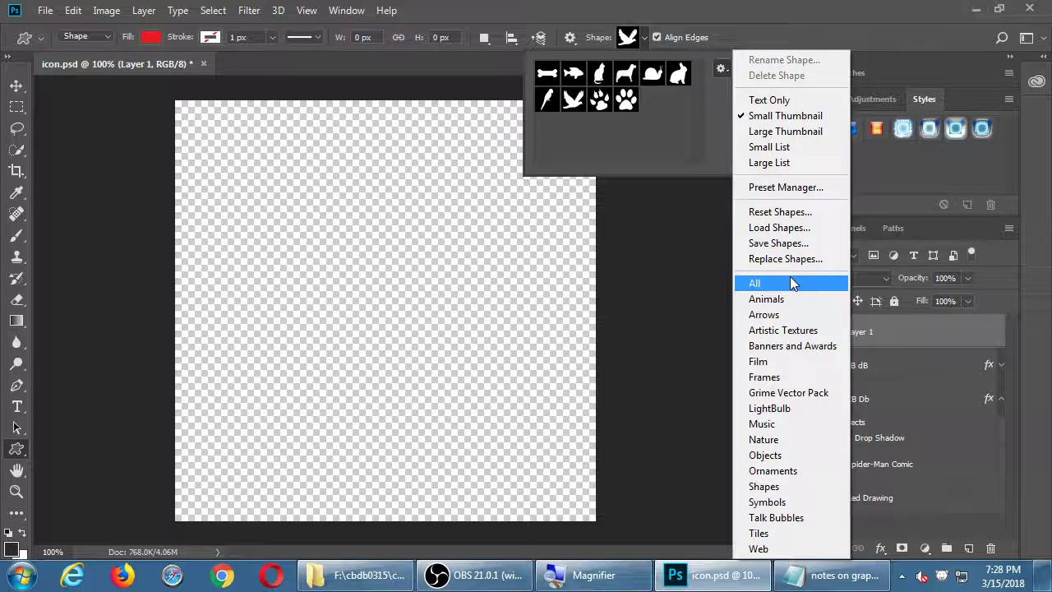
# Replace the shapes with the All set and choose the telephone shape
pyautogui.click(789, 280)
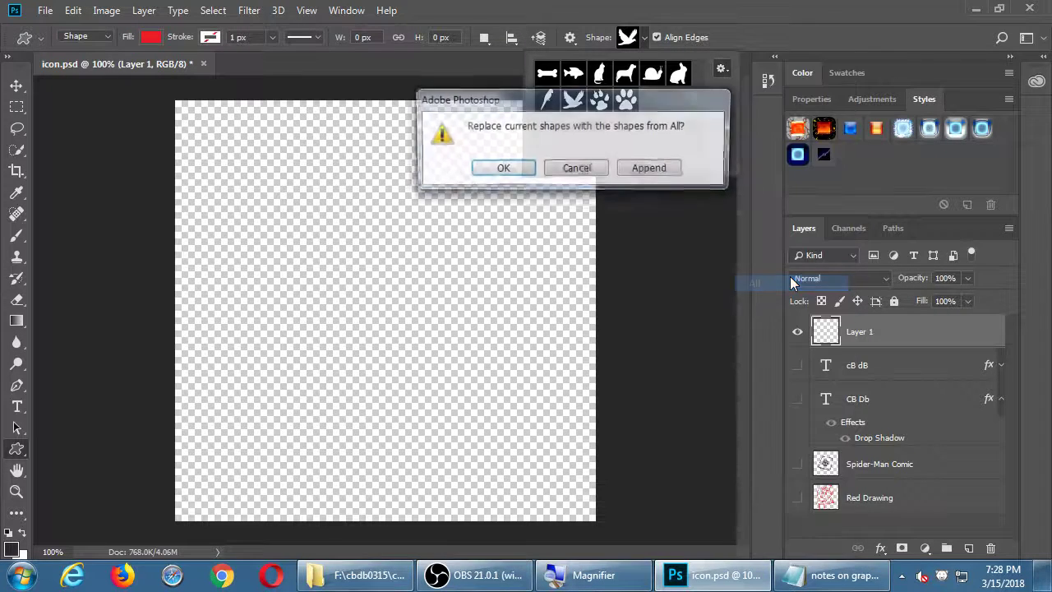
pyautogui.click(511, 167)
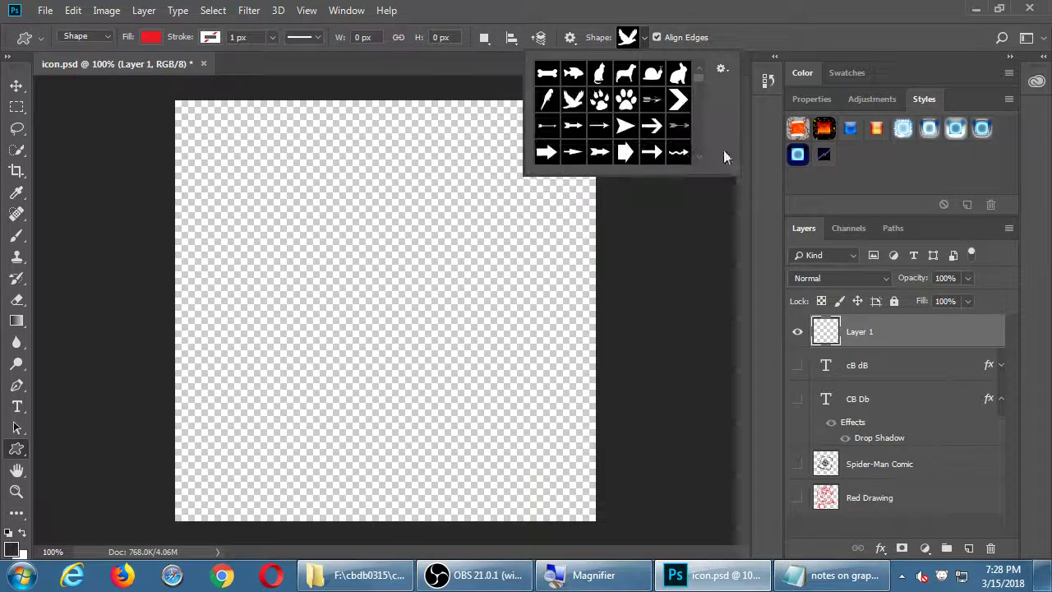
pyautogui.moveTo(732, 169); pyautogui.dragTo(945, 404)
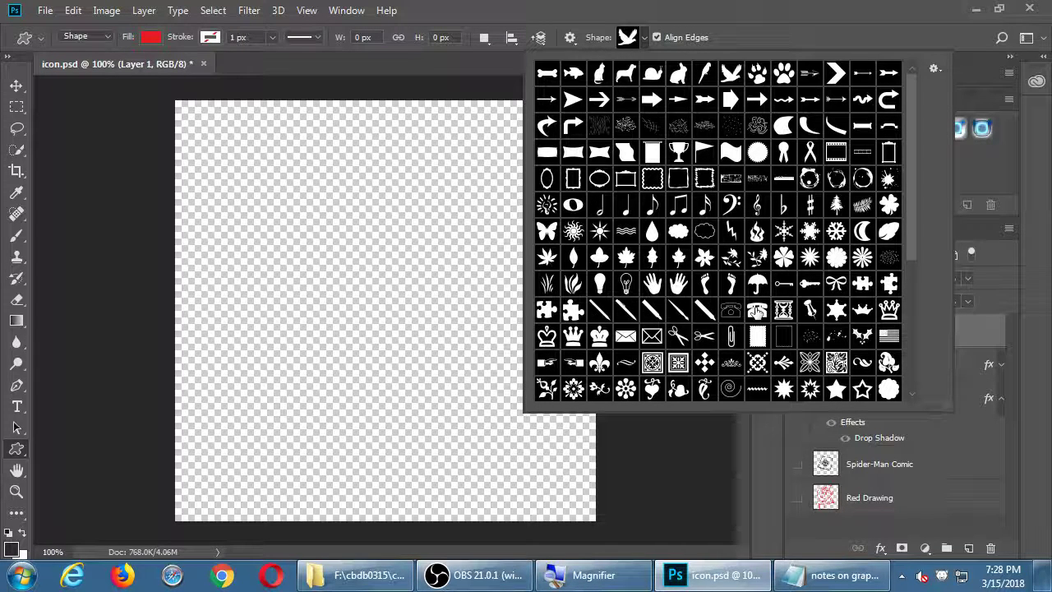
pyautogui.doubleClick(731, 310)
# Draw a glossy-blue telephone, then delete its Shape 1 layer and add an empty layer
pyautogui.moveTo(235, 175); pyautogui.dragTo(559, 450)
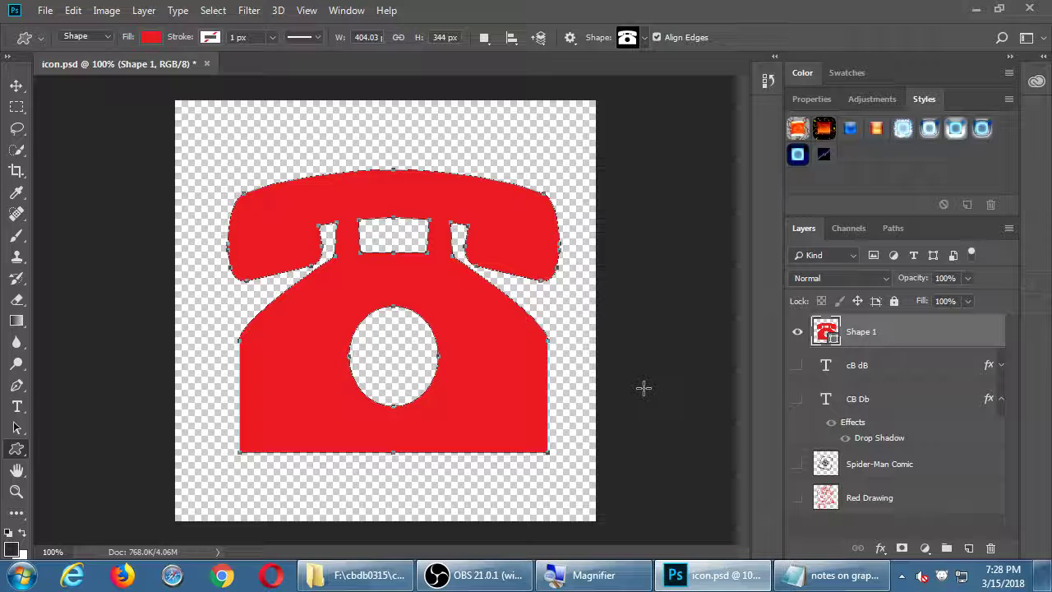
pyautogui.click(850, 132)
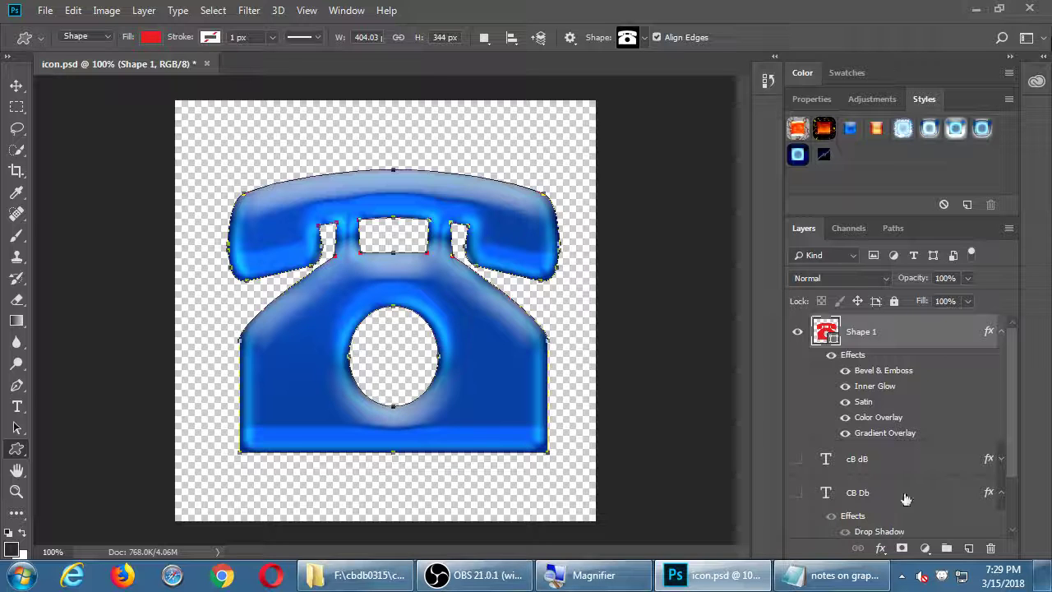
pyautogui.click(992, 552)
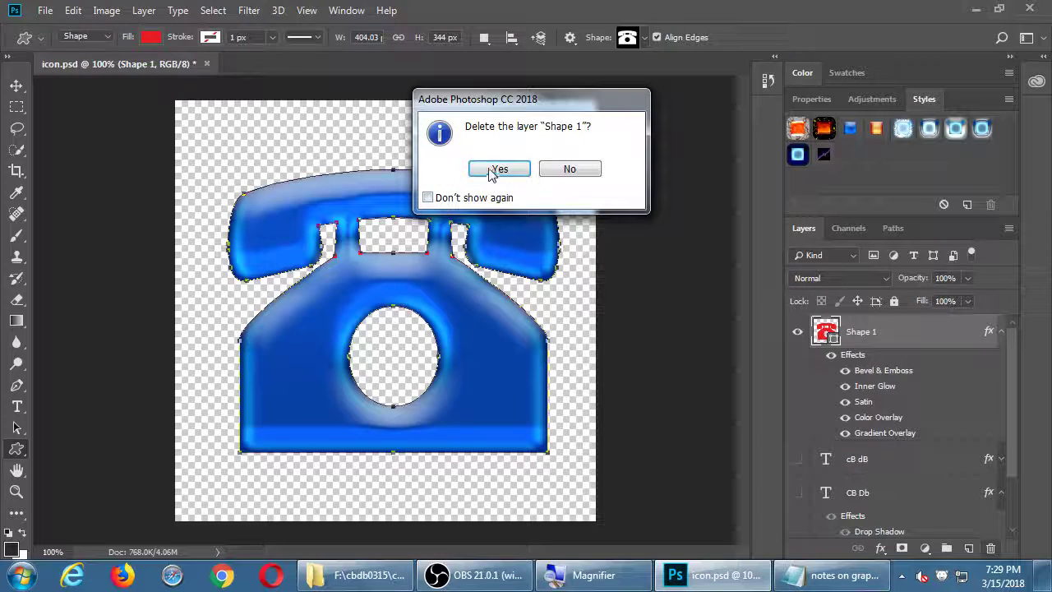
pyautogui.click(494, 174)
pyautogui.click(968, 548)
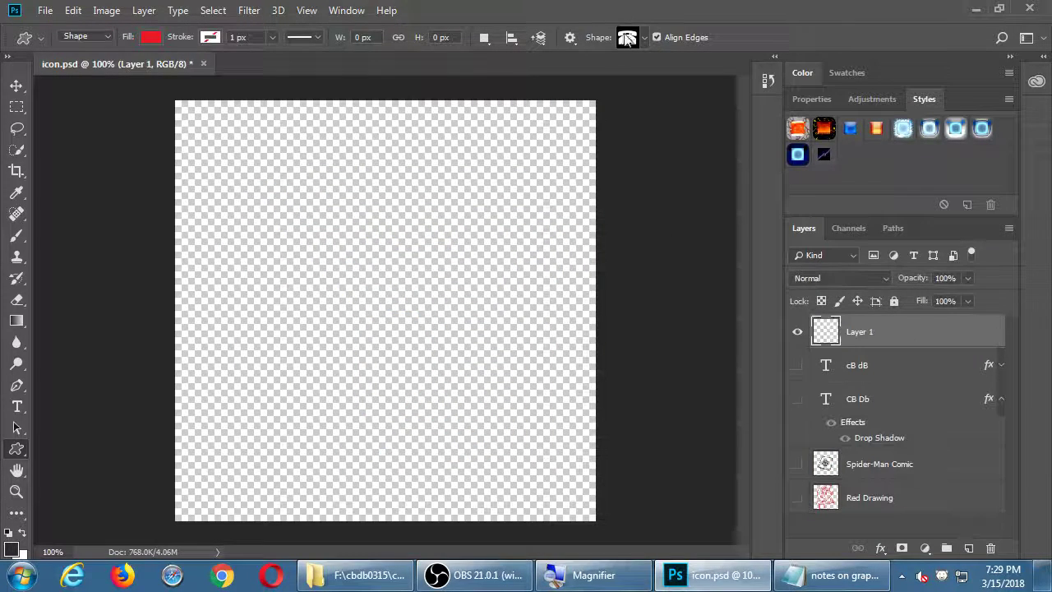
# Draw the floppy-disk-with-down-arrow custom shape across the canvas
pyautogui.click(644, 37)
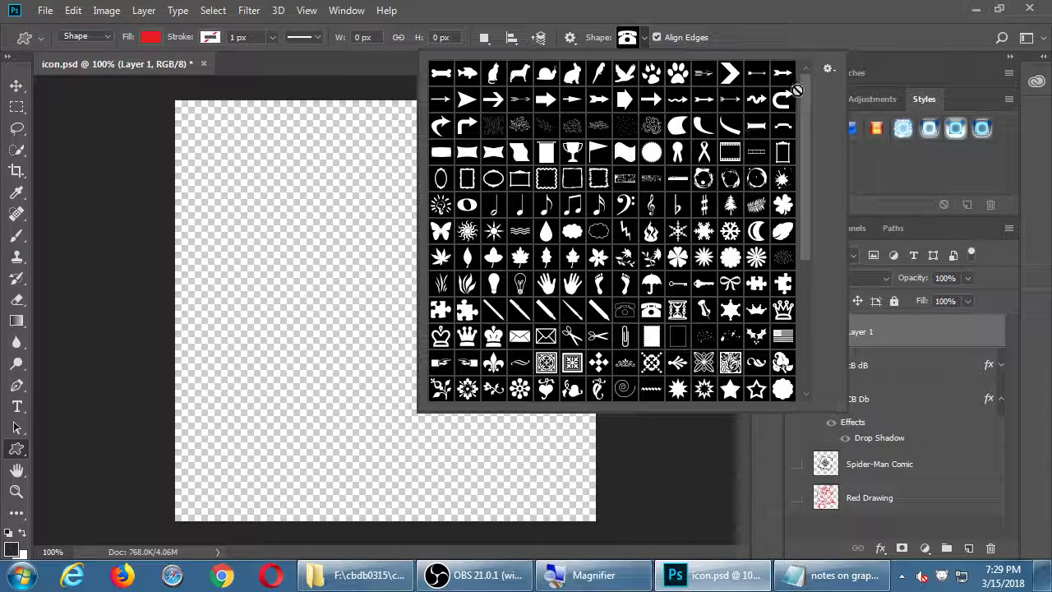
pyautogui.moveTo(803, 78); pyautogui.dragTo(796, 257)
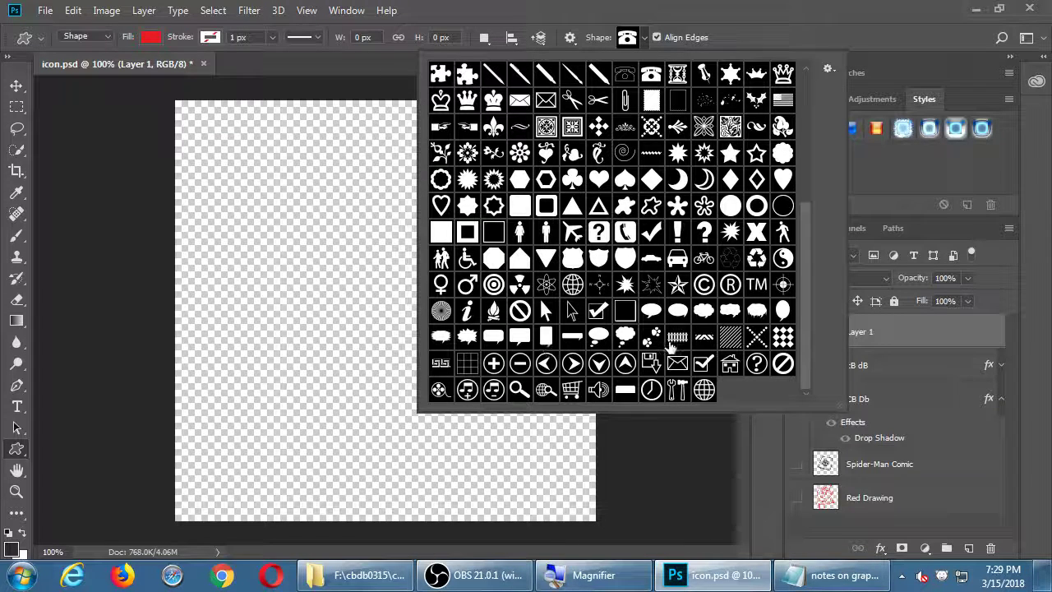
pyautogui.doubleClick(653, 363)
pyautogui.moveTo(218, 136); pyautogui.dragTo(559, 506)
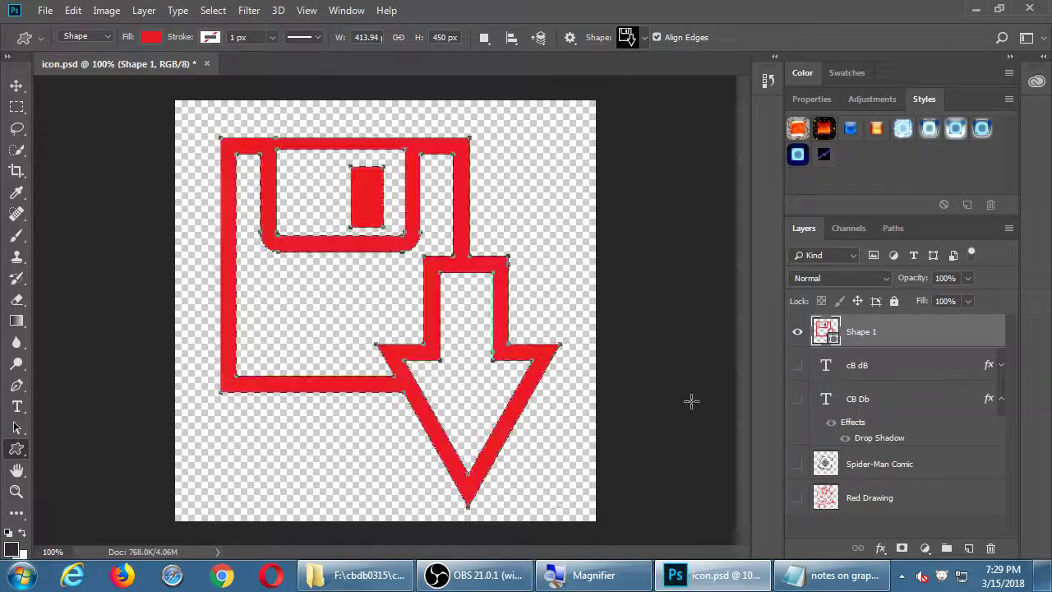
# Apply the orange glossy preset style to the Shape 1 icon
pyautogui.click(876, 128)
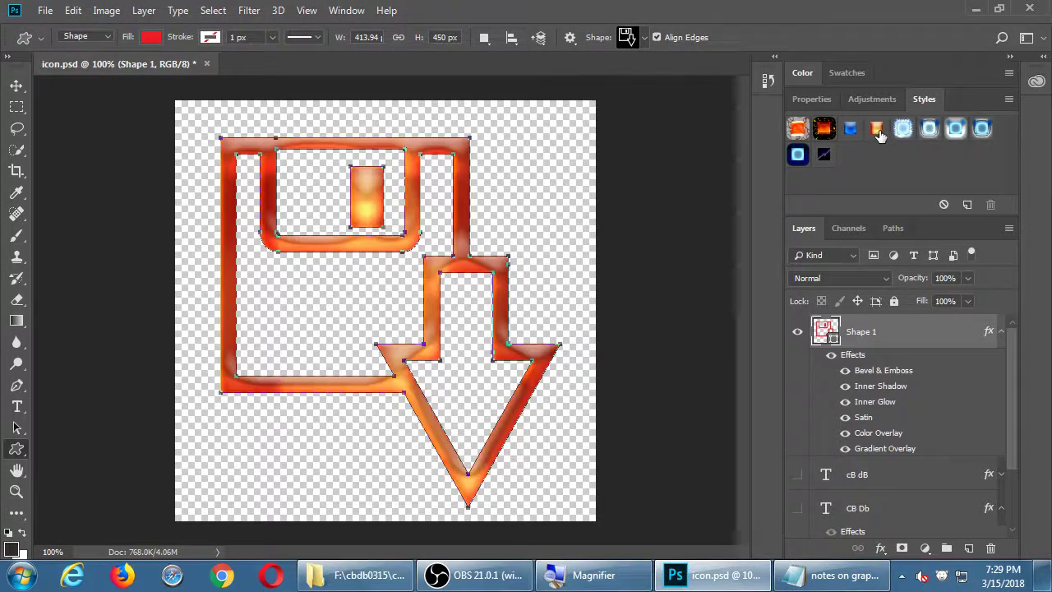
pyautogui.click(880, 477)
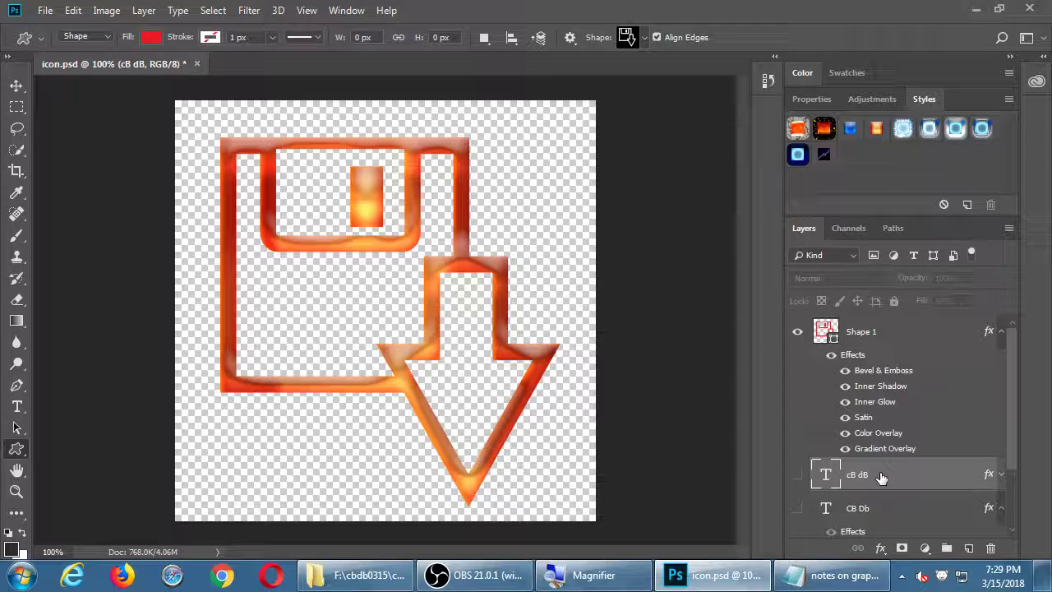
pyautogui.click(877, 332)
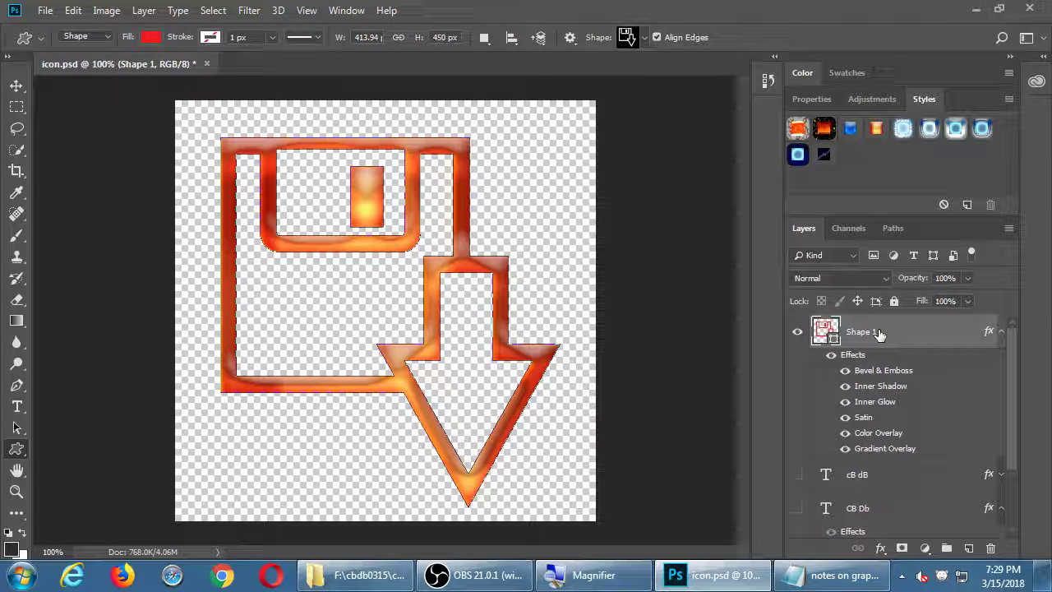
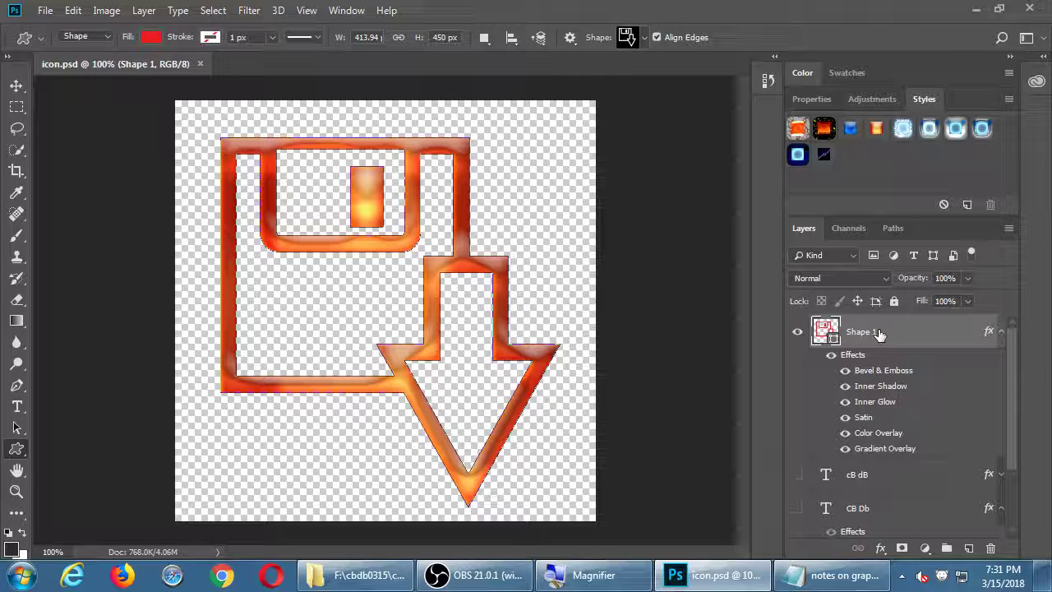
# Open sdccd.edu in Chrome and go to Employees > CE Faculty Web Services
pyautogui.click(220, 579)
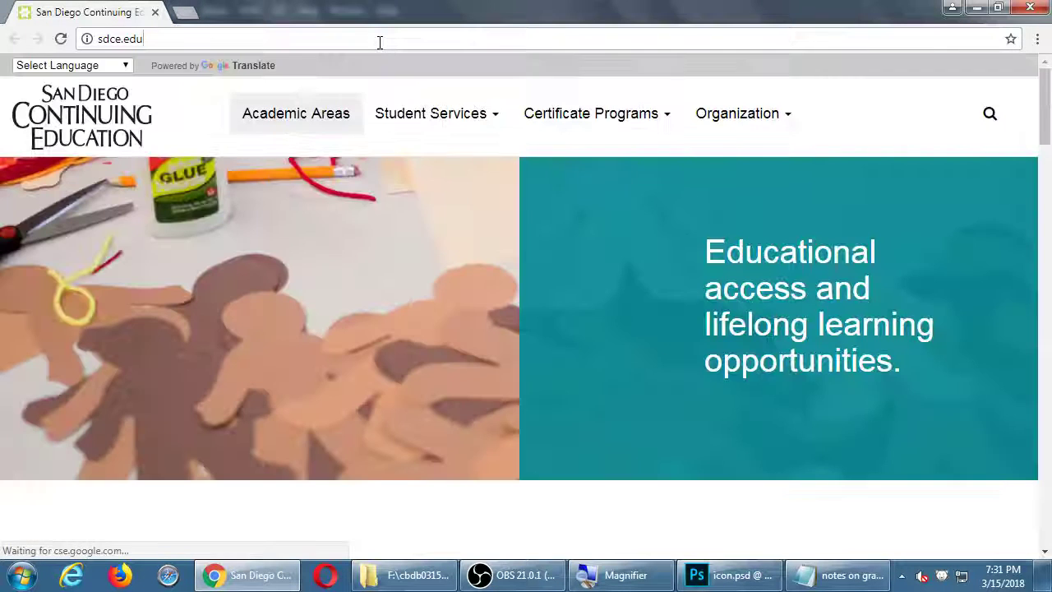
pyautogui.click(380, 42)
pyautogui.write('sdcc')
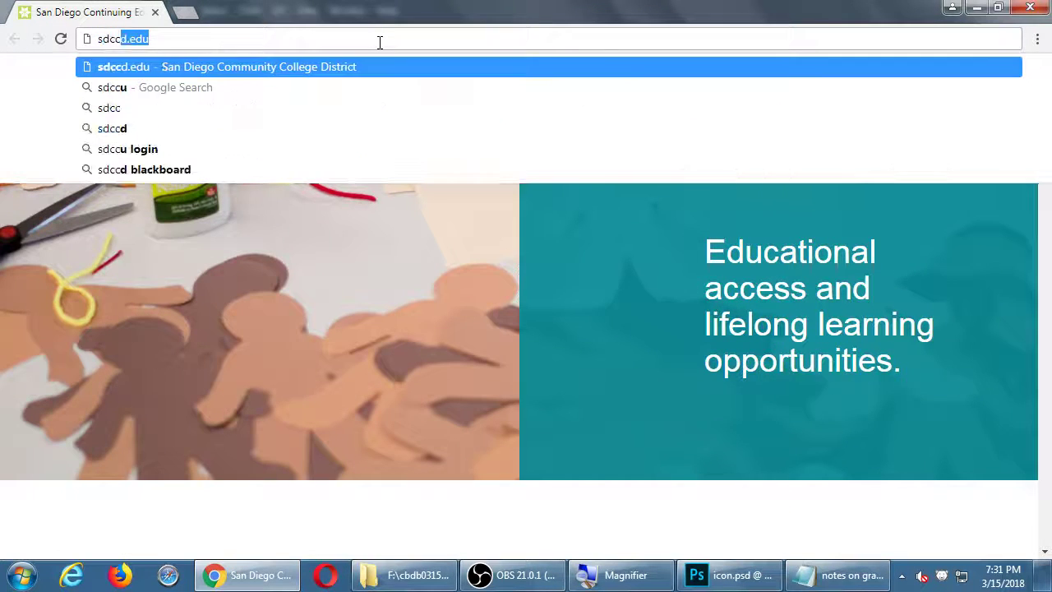
pyautogui.press('Return')
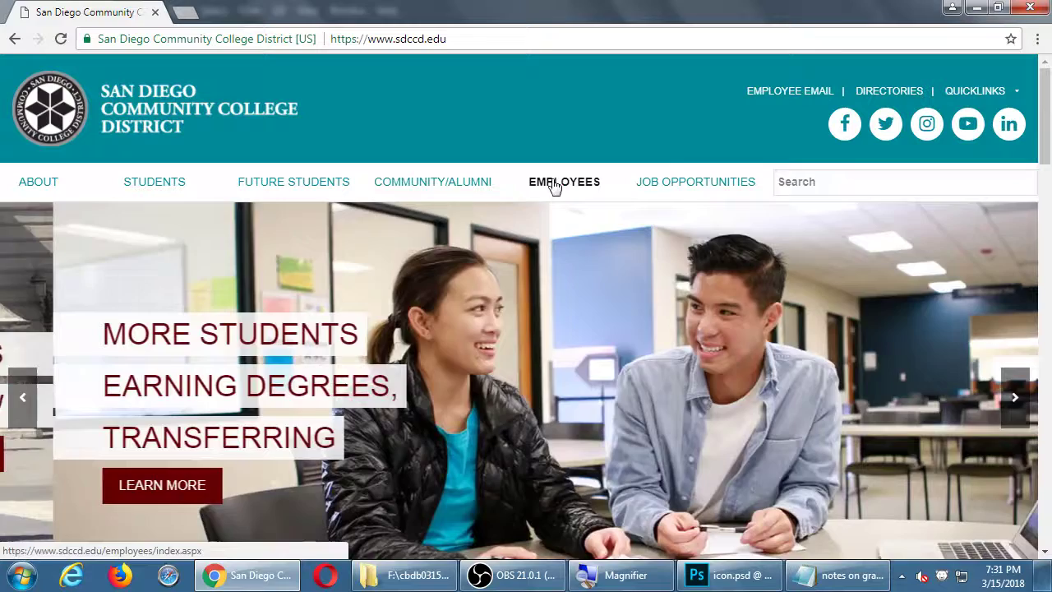
pyautogui.click(550, 186)
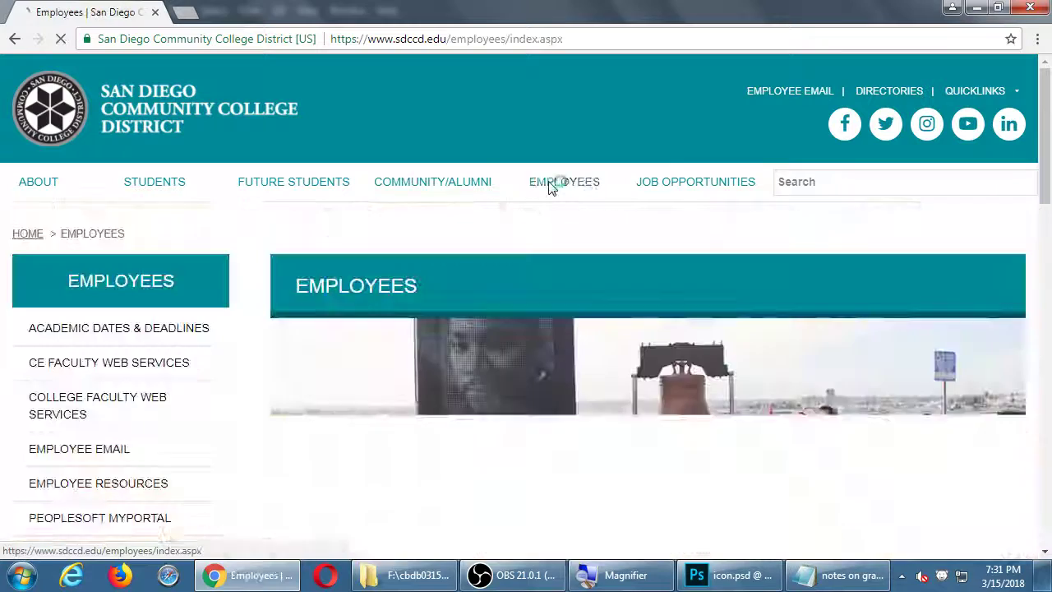
pyautogui.click(163, 362)
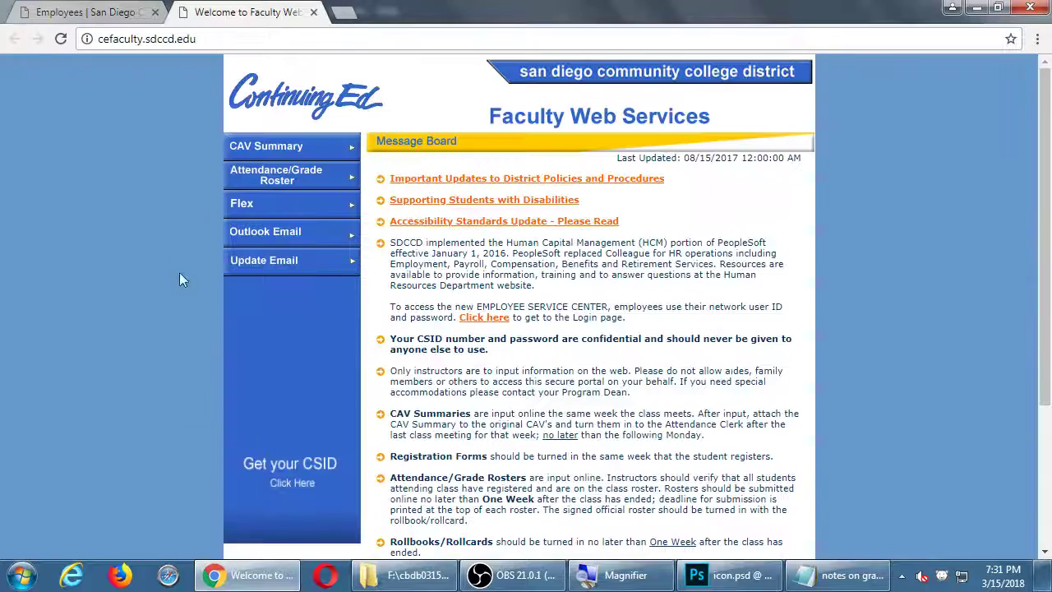
# Log in on the faculty login page with the CSID and account password
pyautogui.click(272, 177)
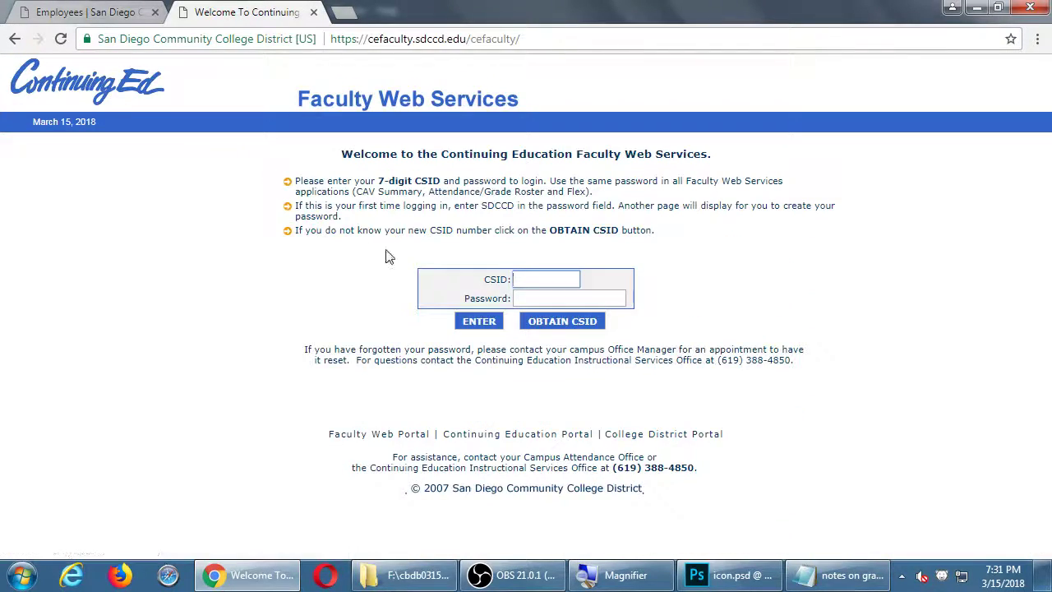
pyautogui.press('Tab')
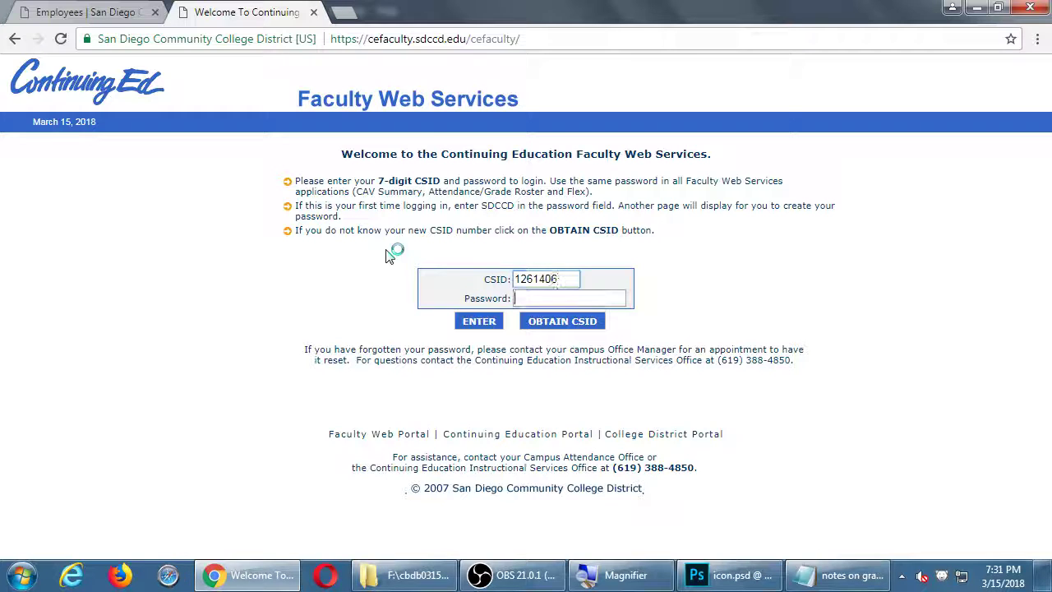
pyautogui.write('••••••••••')
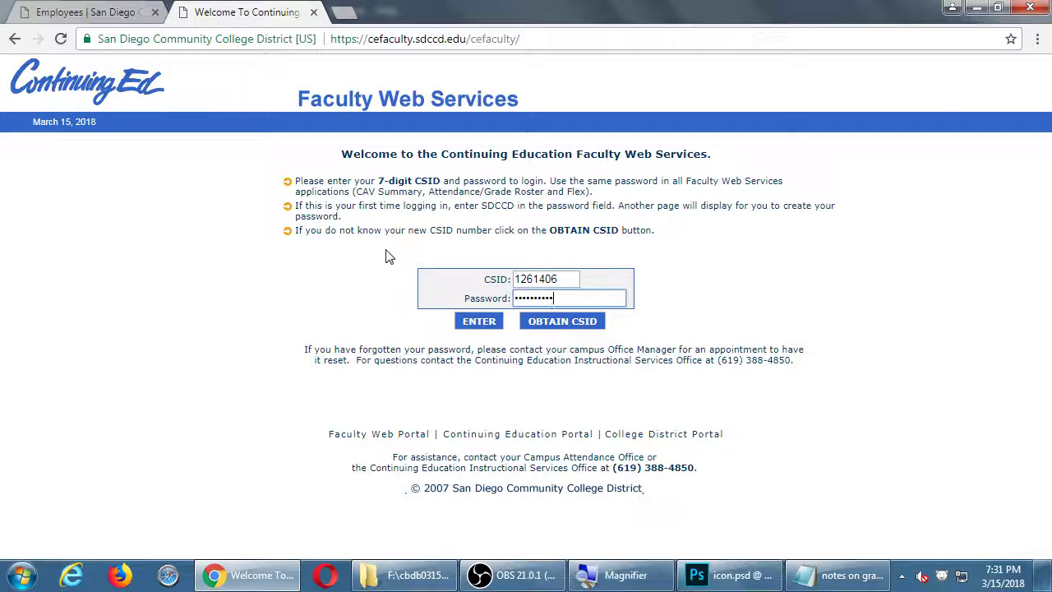
pyautogui.press('Return')
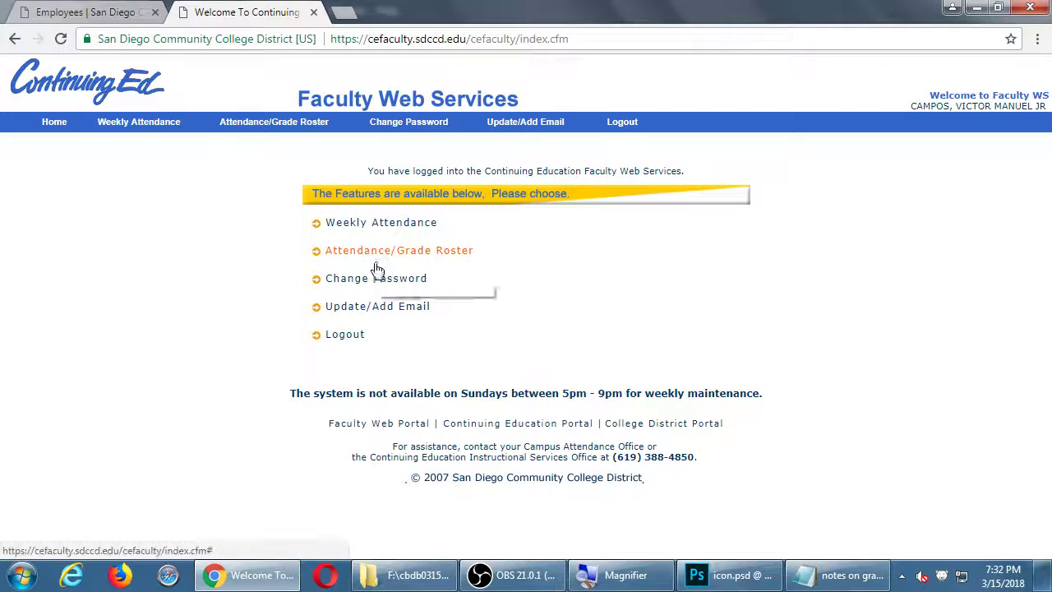
# Show the Weekly Attendance course list and check today's date on the taskbar calendar
pyautogui.click(381, 220)
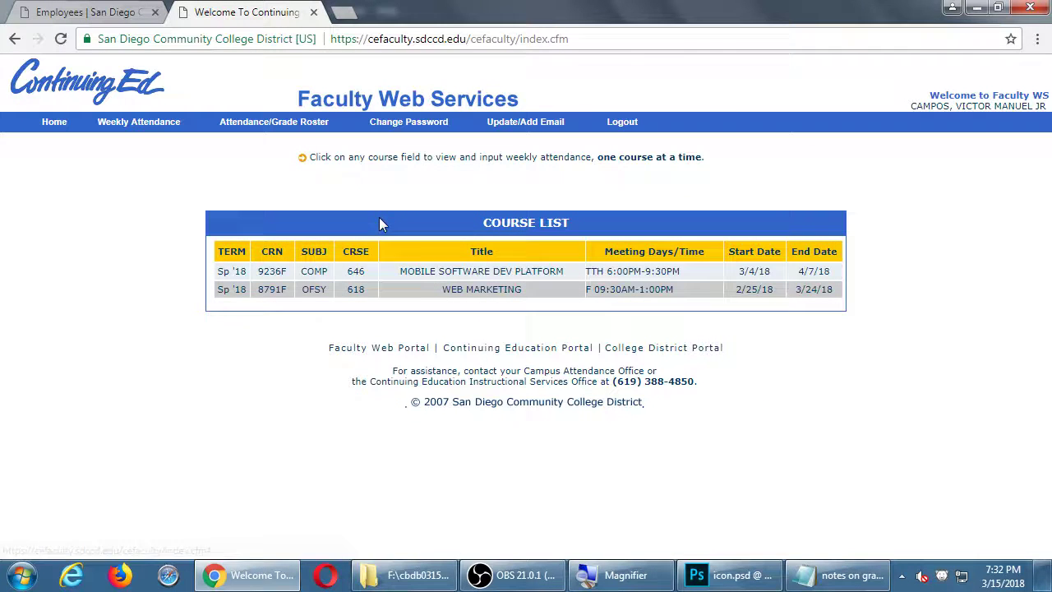
pyautogui.click(380, 263)
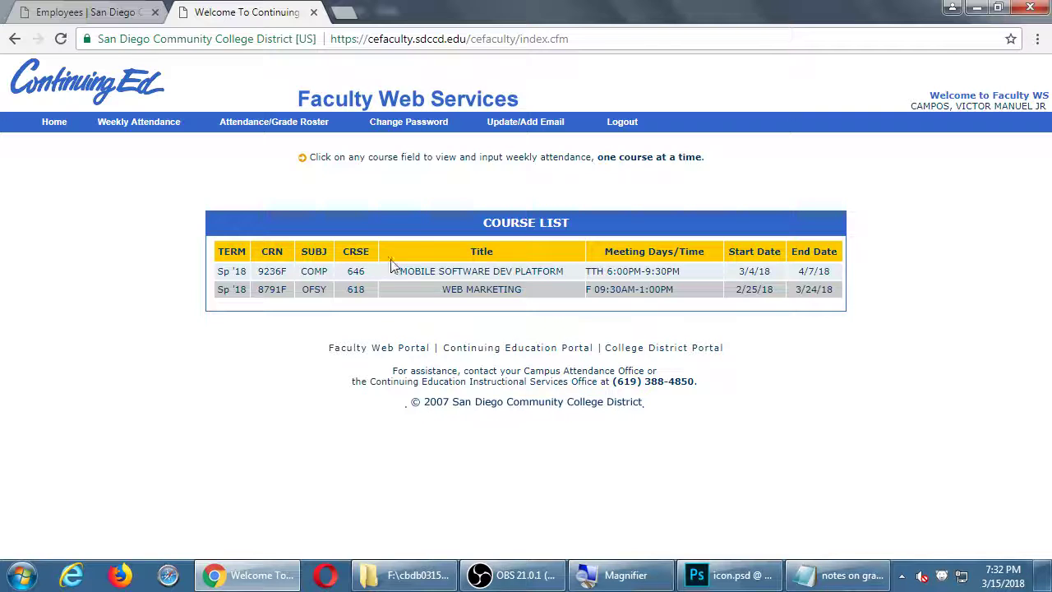
pyautogui.click(1002, 582)
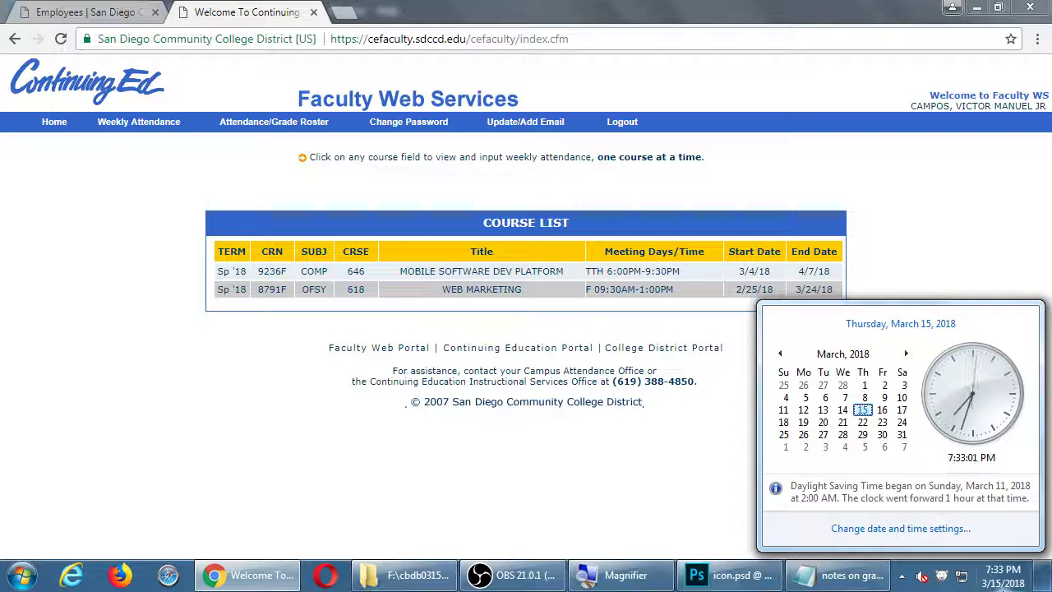
# Launch Calculator from Start search and compute 13 × 3.5 = 45.5
pyautogui.press('super')
pyautogui.write('v')
pyautogui.press('BackSpace')
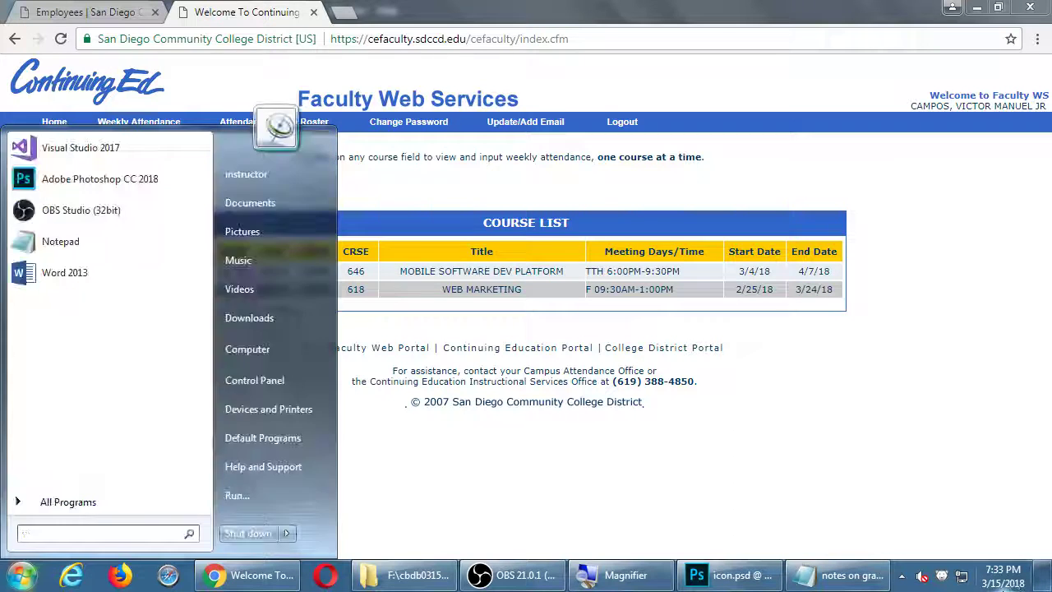
pyautogui.write('cal')
pyautogui.press('Return')
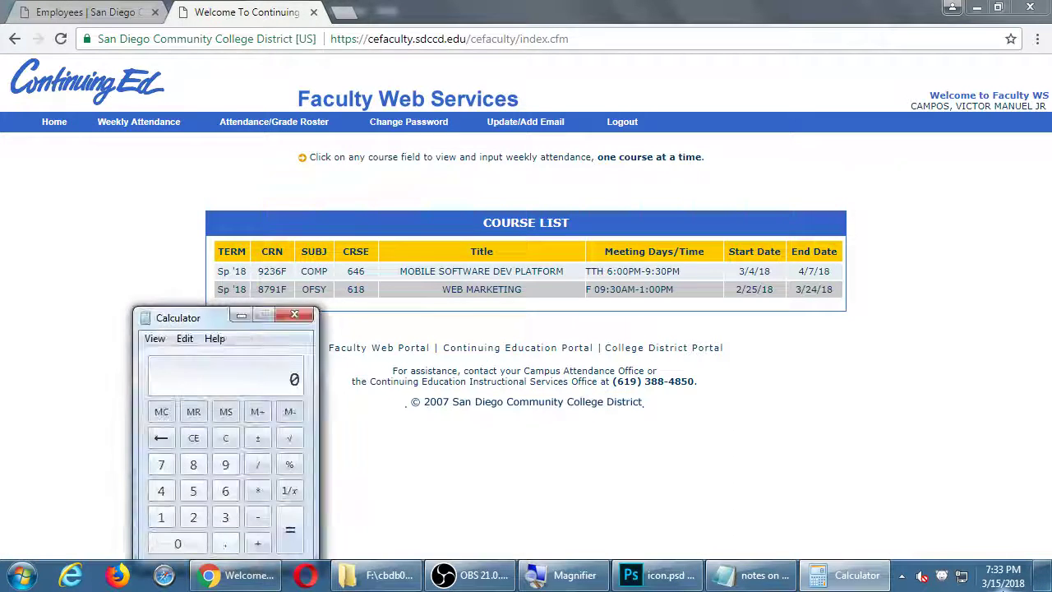
pyautogui.write('13*3.5')
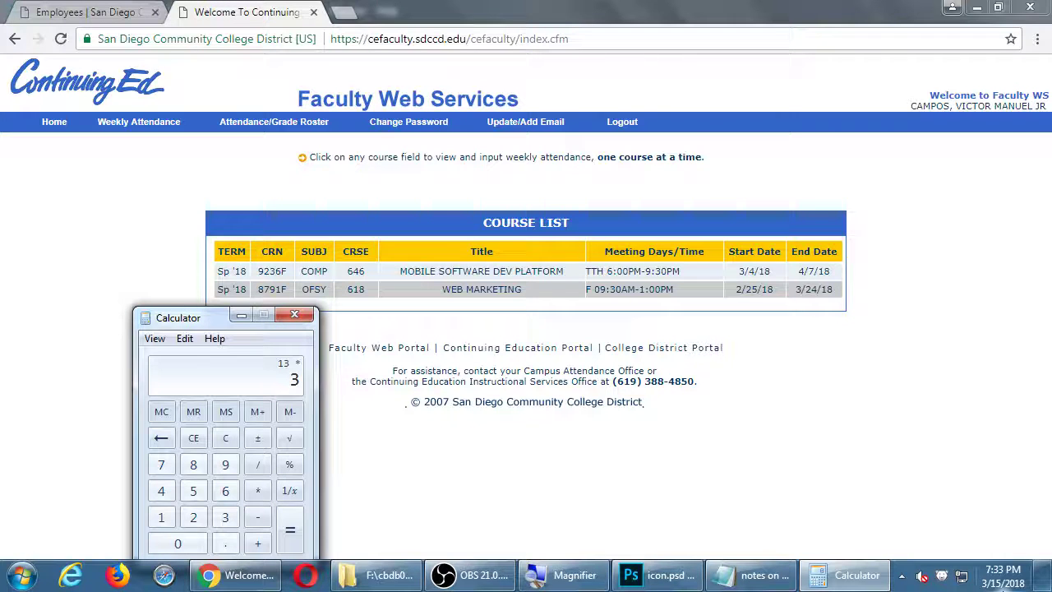
pyautogui.press('Return')
# Submit WEB MARKETING week 2 with 3.5 teaching hours and 46.5 attendance hours
pyautogui.click(444, 289)
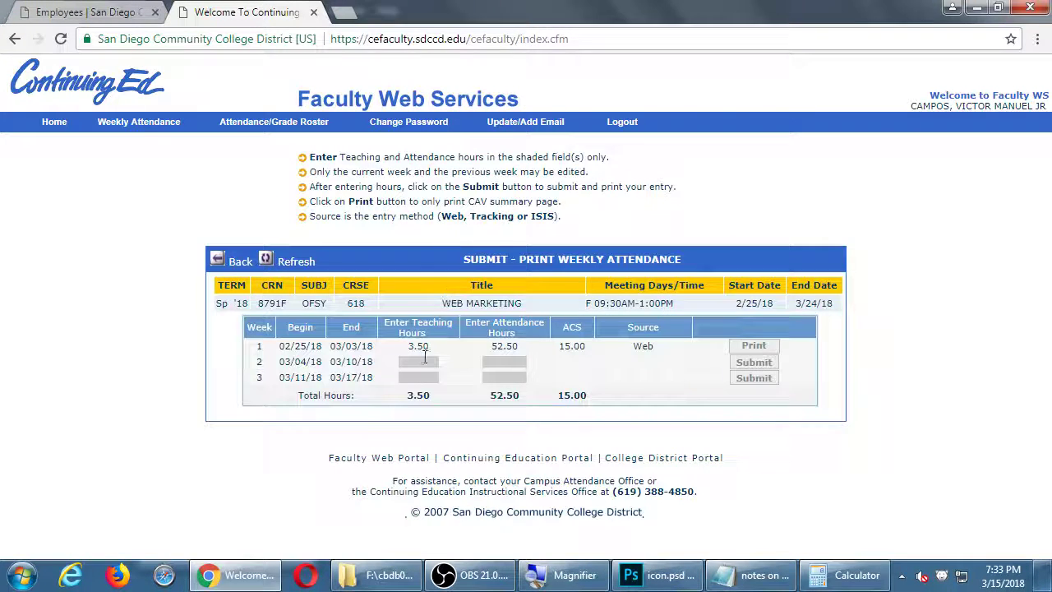
pyautogui.click(418, 362)
pyautogui.write('3.5')
pyautogui.press('Tab')
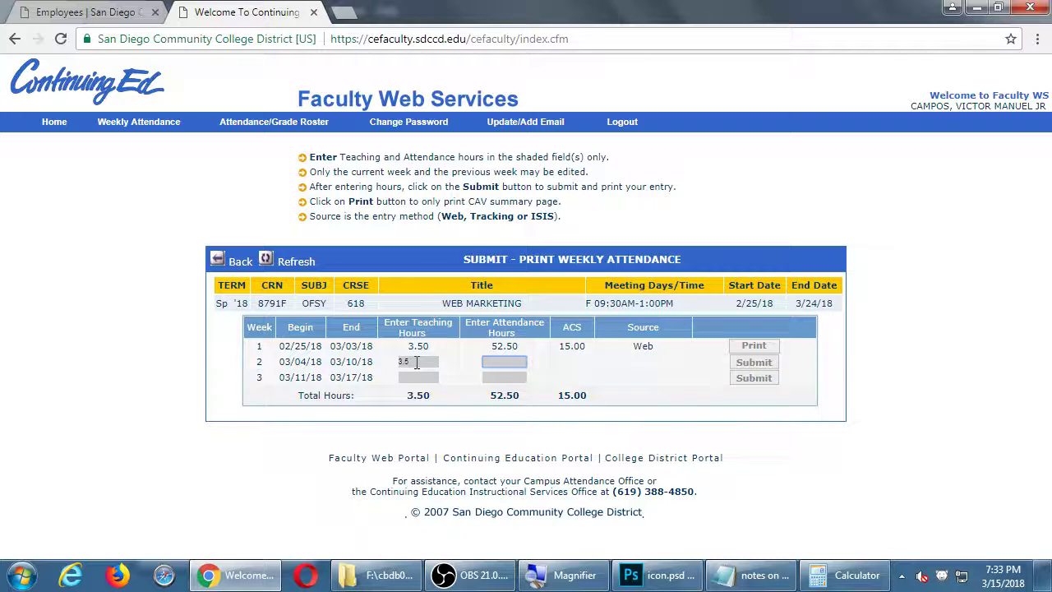
pyautogui.write('46.5')
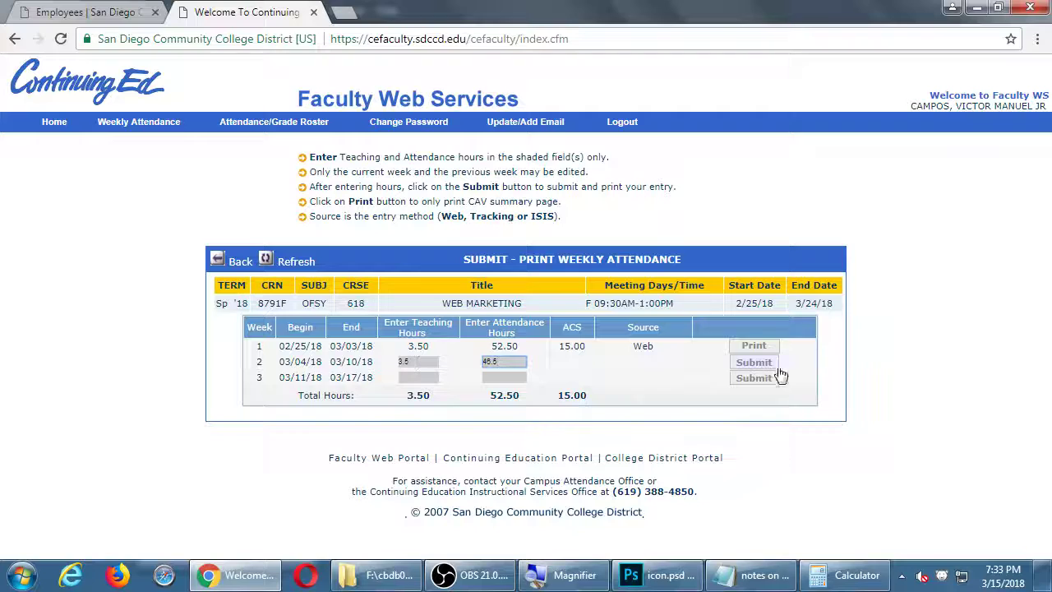
pyautogui.click(753, 362)
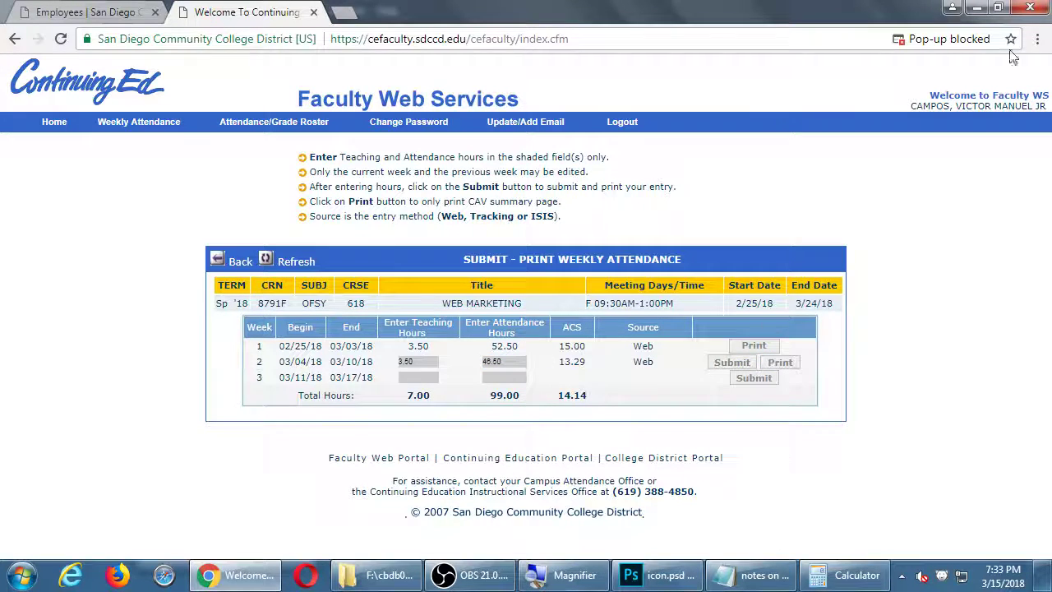
# Allow the blocked pop-up, print the weekly attendance summary, and close it
pyautogui.click(949, 38)
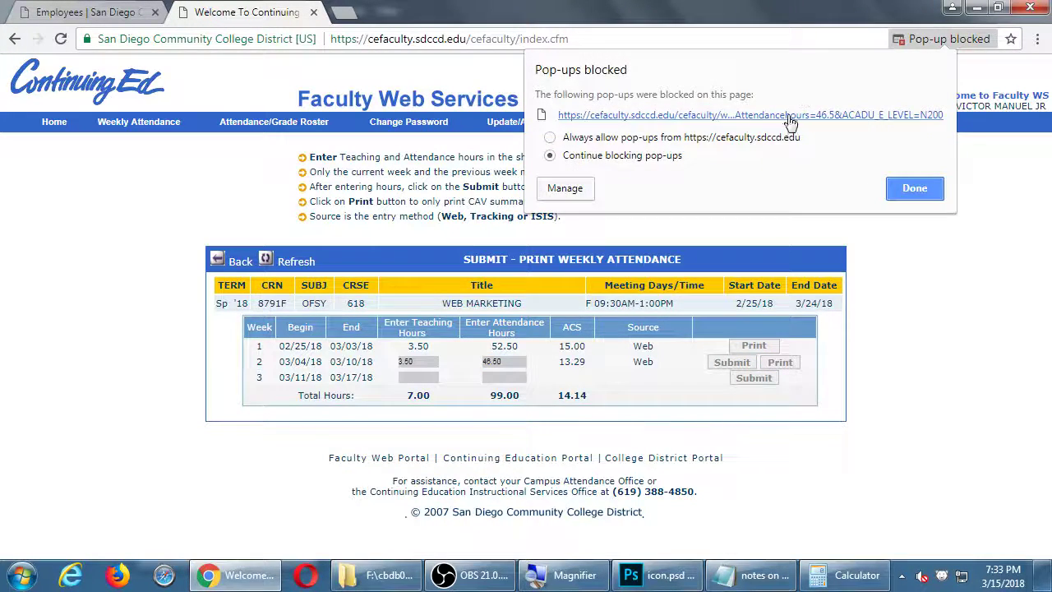
pyautogui.click(789, 115)
pyautogui.click(395, 134)
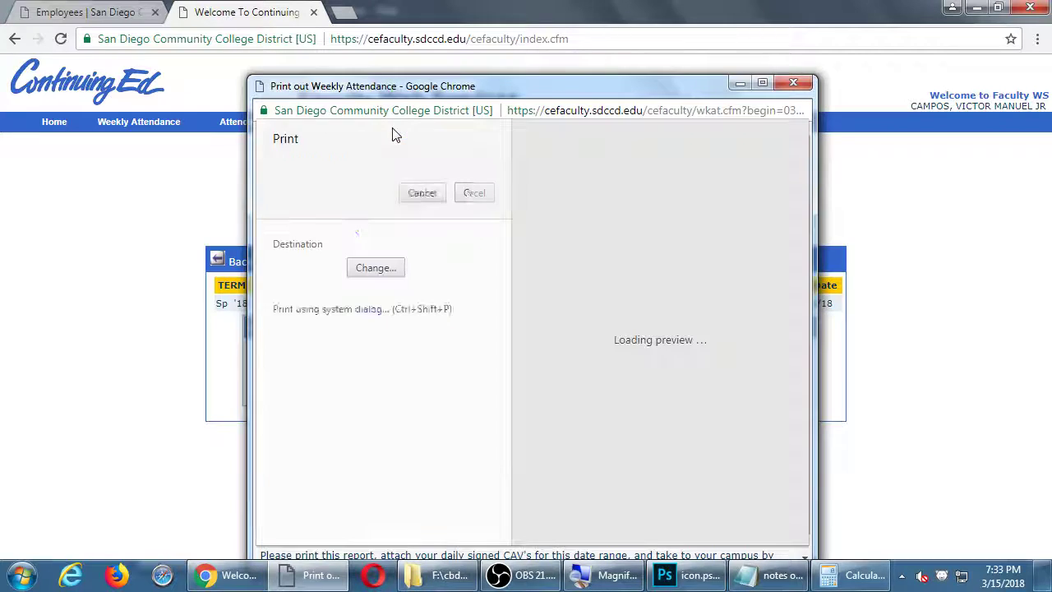
pyautogui.click(409, 194)
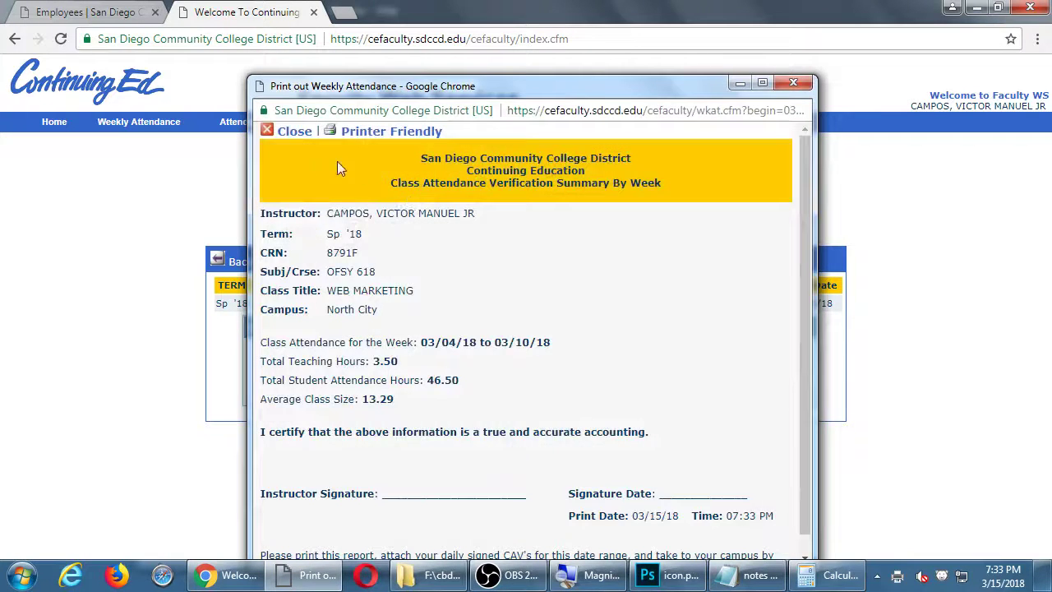
pyautogui.click(294, 132)
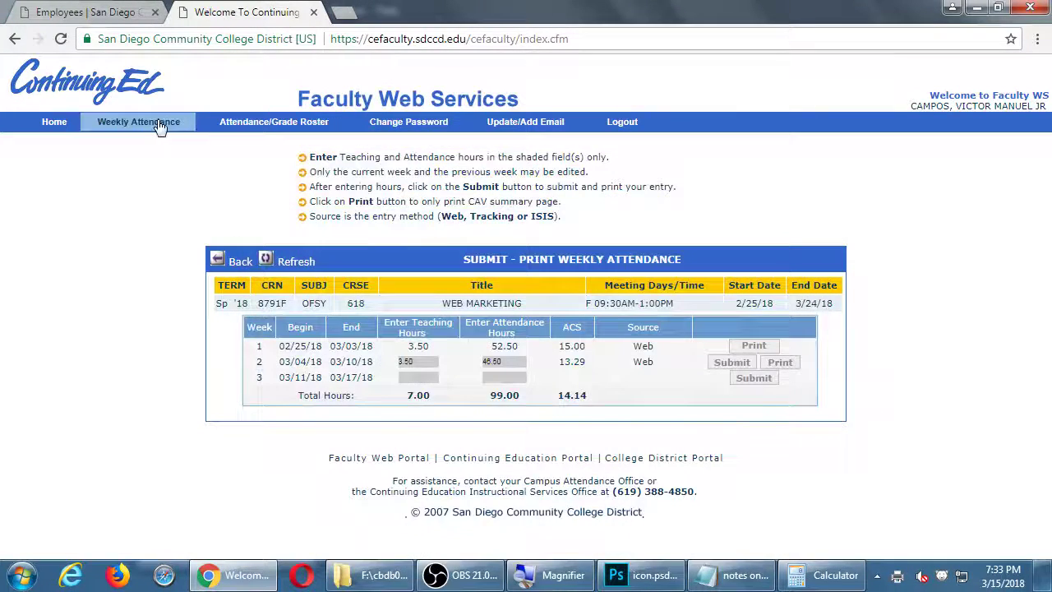
# Return to the Weekly Attendance course list via the top navigation bar
pyautogui.click(160, 124)
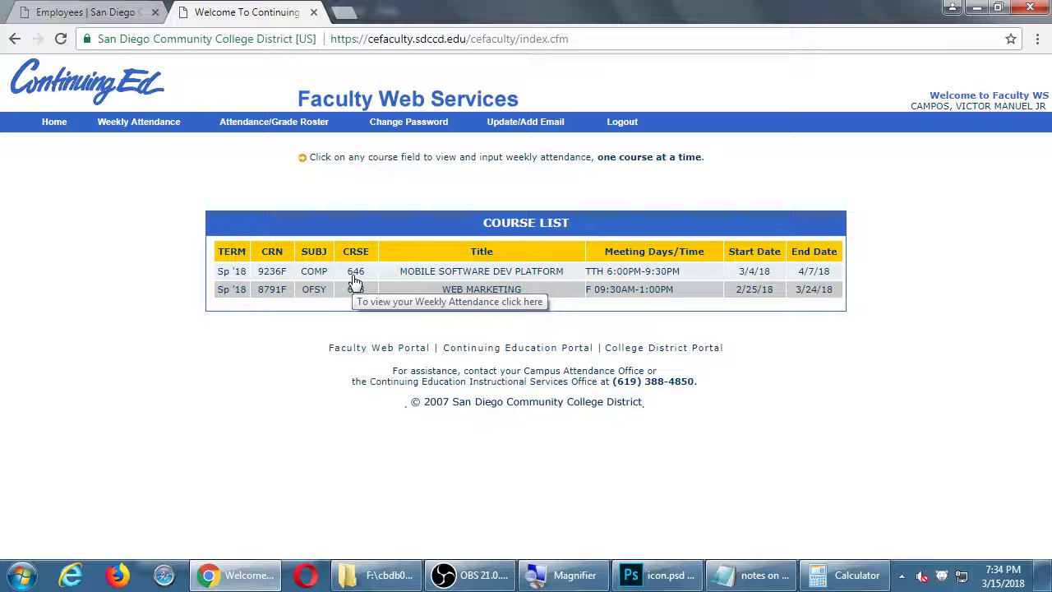
# Bring Calculator back and compute 27 × 3.5 = 94.5
pyautogui.hotkey('alt', 'Tab')
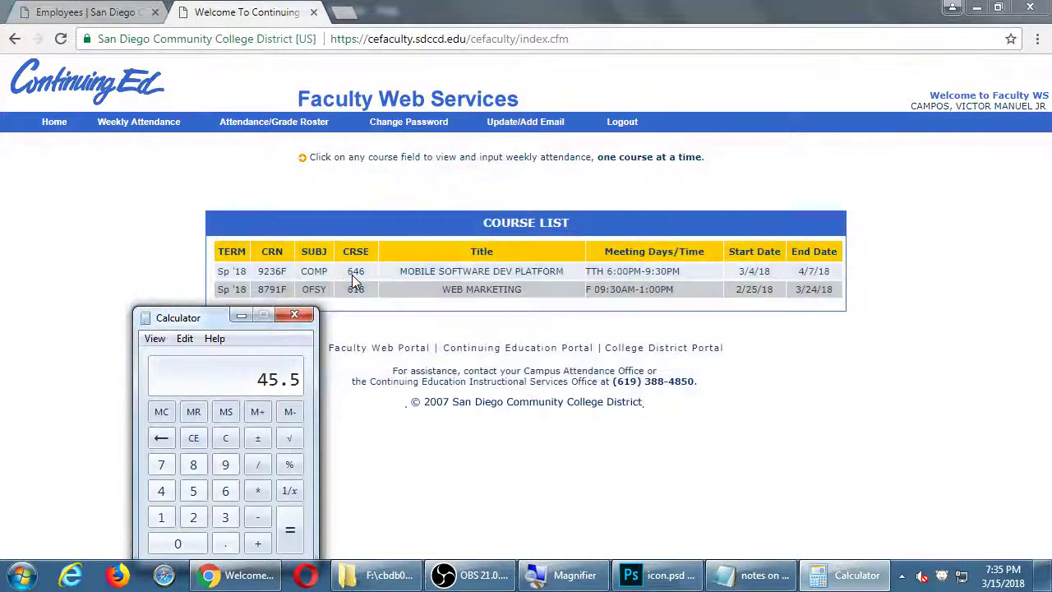
pyautogui.write('27*3.5')
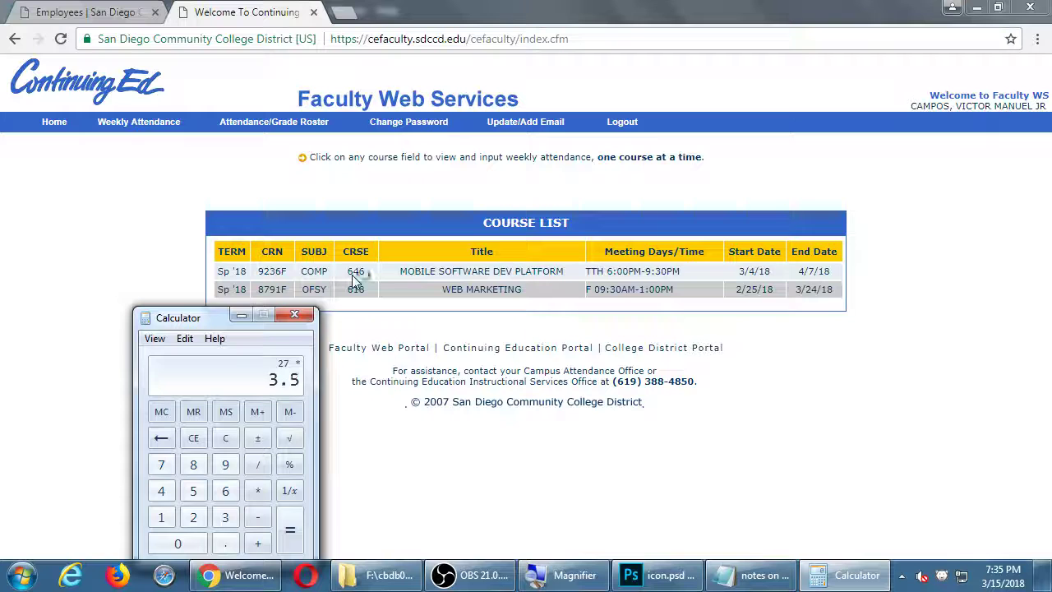
pyautogui.press('Return')
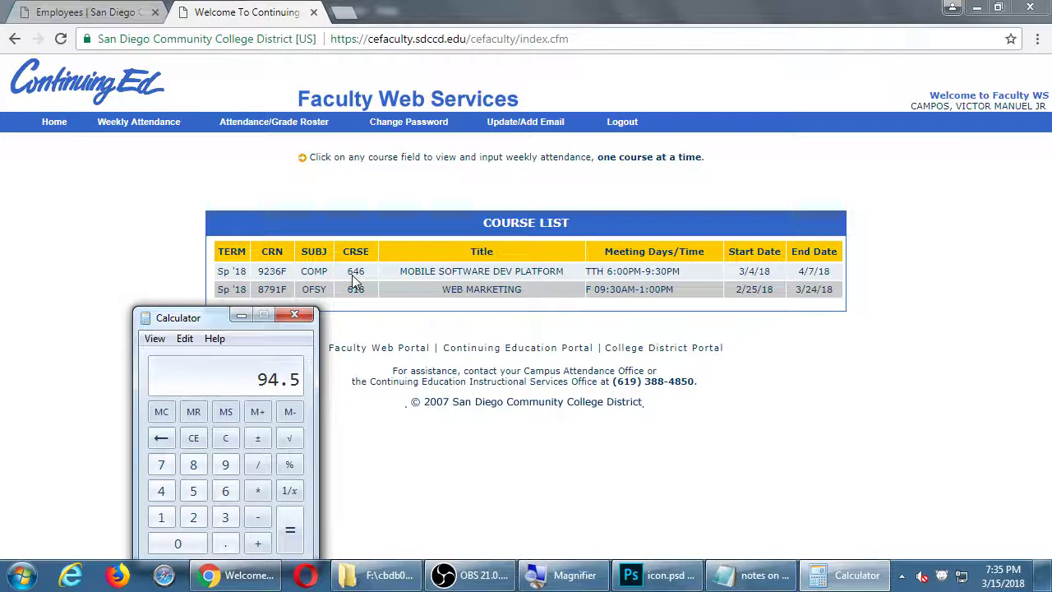
# Try opening weekly attendance for course 646 in the course list
pyautogui.click(353, 275)
pyautogui.click(353, 280)
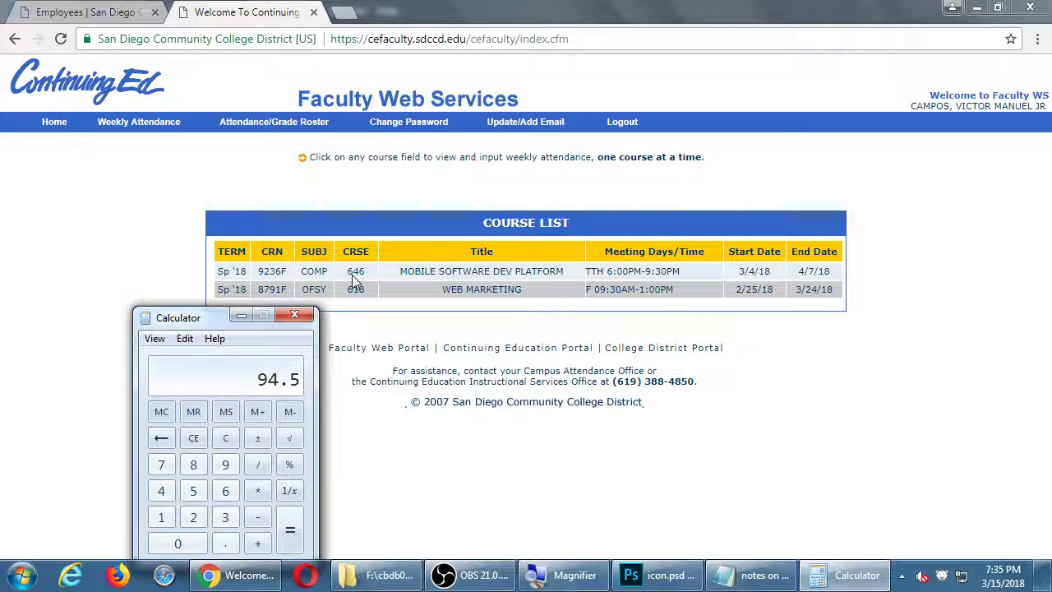
pyautogui.click(354, 281)
# Compute 28 × 3.5 = 98 in Calculator
pyautogui.click(352, 277)
pyautogui.write('287')
pyautogui.press('BackSpace')
pyautogui.write('*3.5')
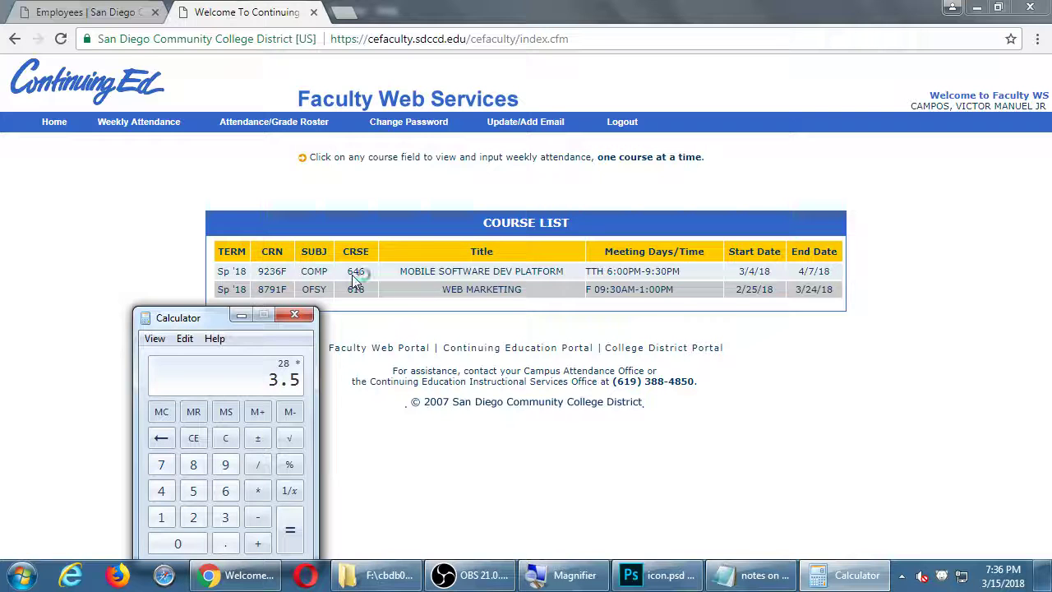
pyautogui.press('Return')
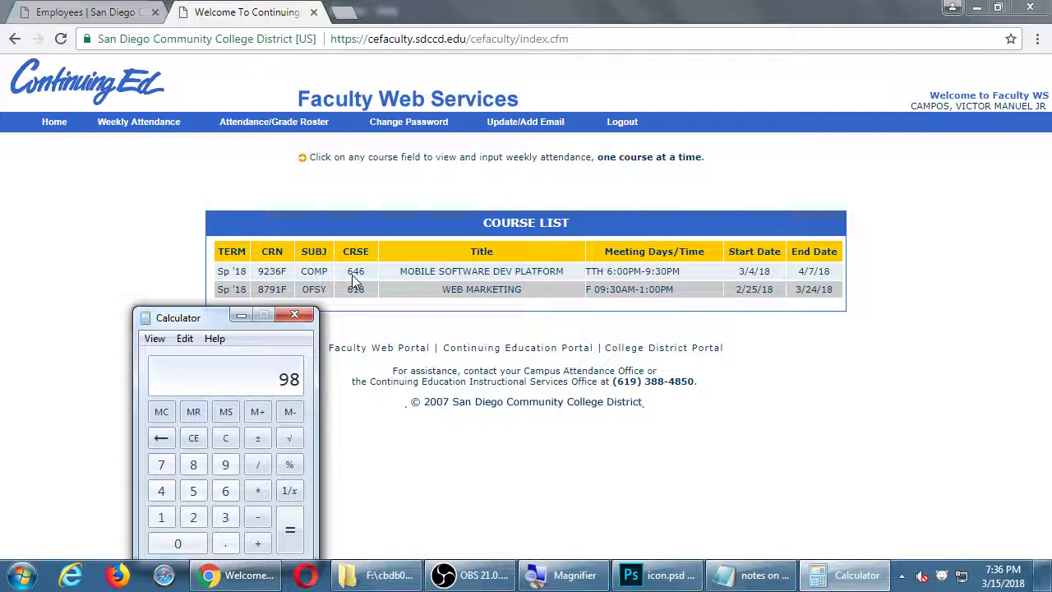
# Add 94.5 for a 192.5-hour total, then open MOBILE SOFTWARE DEV PLATFORM's attendance entry
pyautogui.write('+94.5')
pyautogui.press('Return')
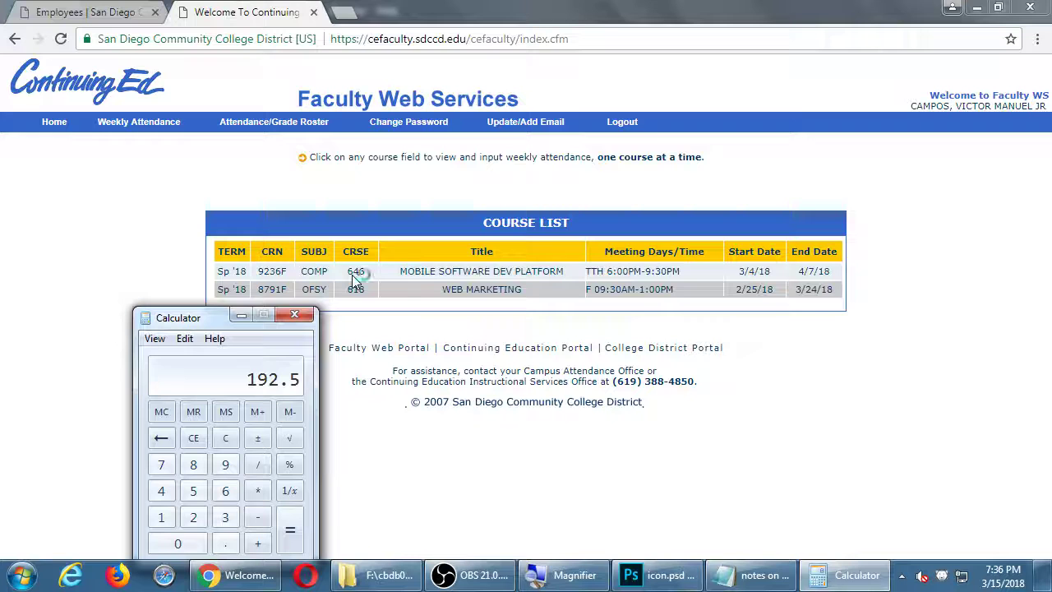
pyautogui.click(438, 279)
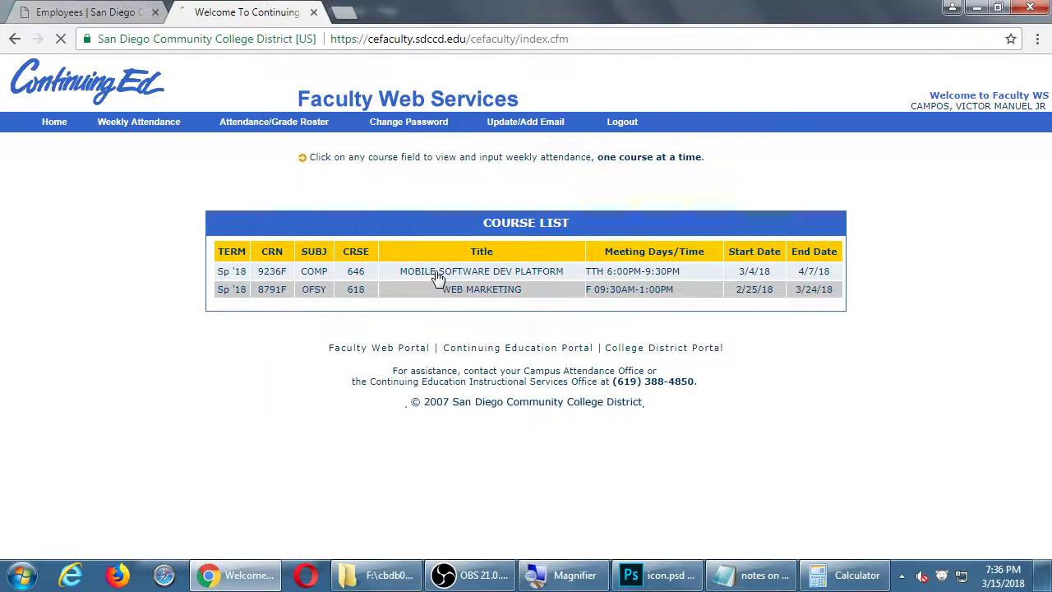
# Submit COMP 646 week 1 with 7 teaching hours and 192.5 attendance hours
pyautogui.click(413, 345)
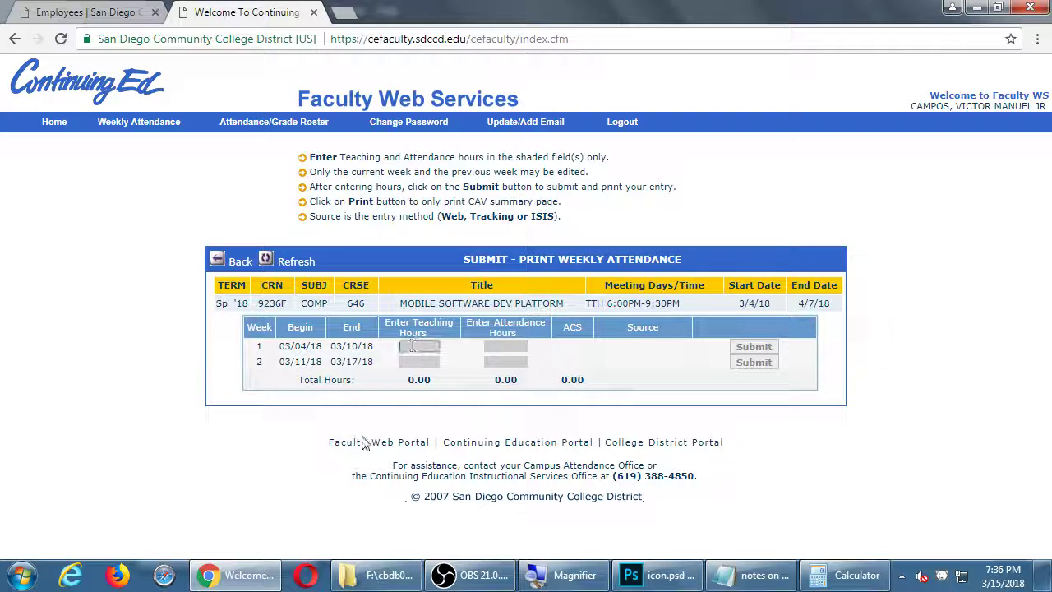
pyautogui.write('7')
pyautogui.press('Tab')
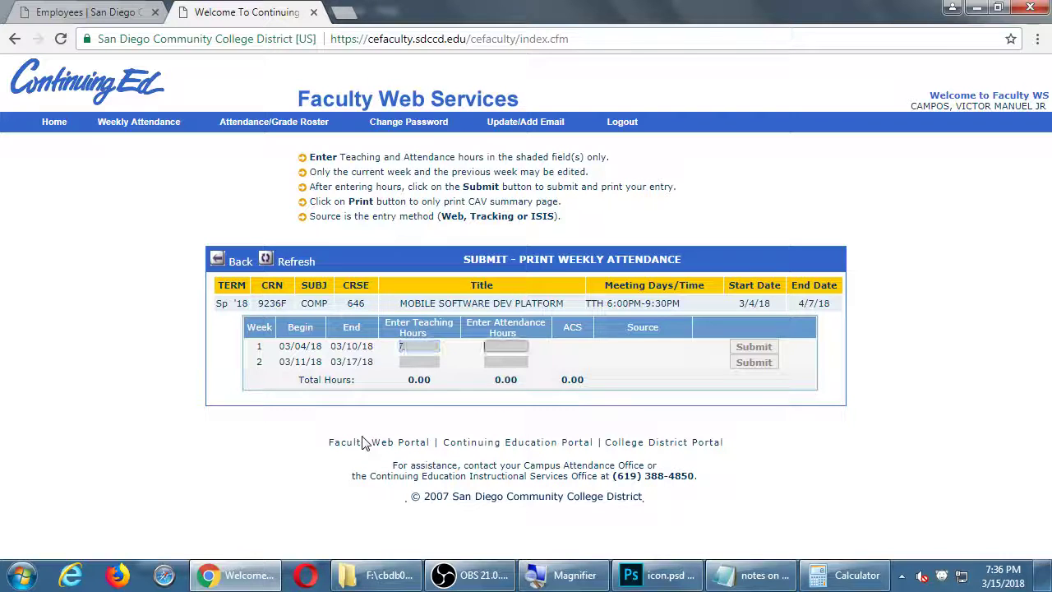
pyautogui.write('192.5')
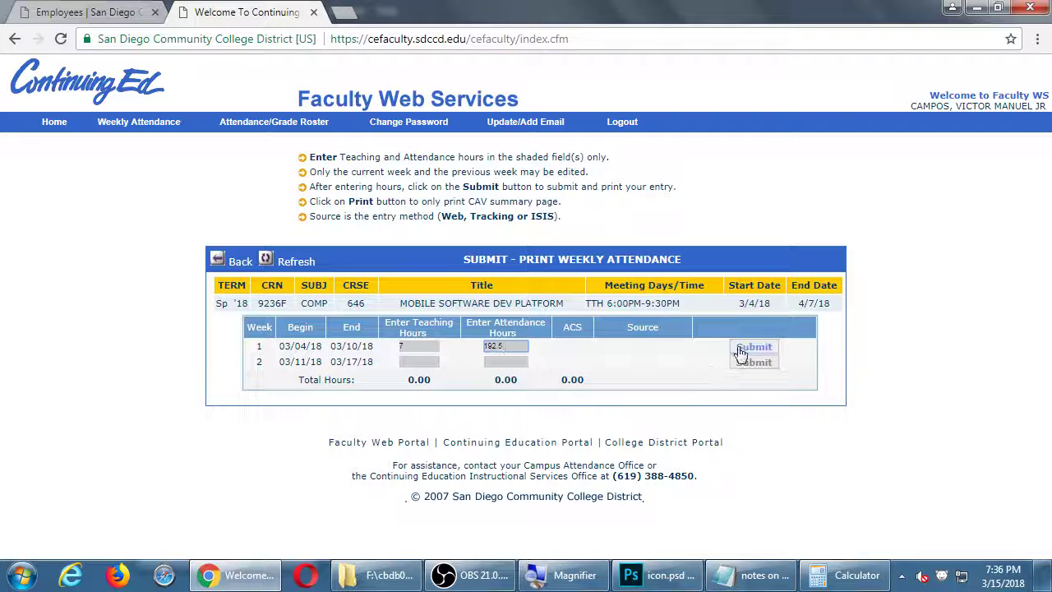
pyautogui.click(743, 348)
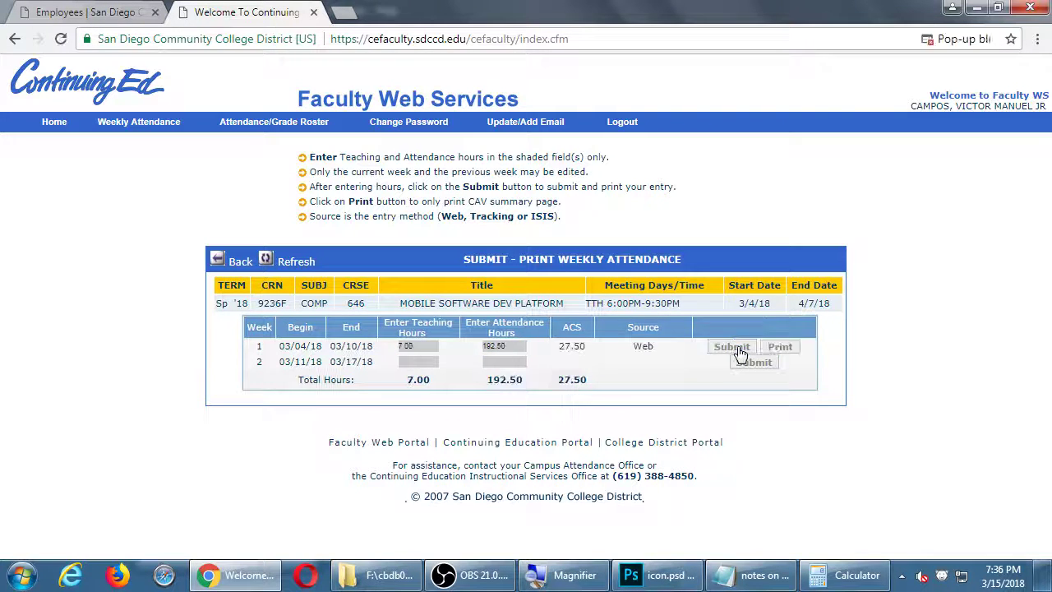
# Allow the blocked pop-up, print the class attendance verification summary, and close it
pyautogui.click(957, 39)
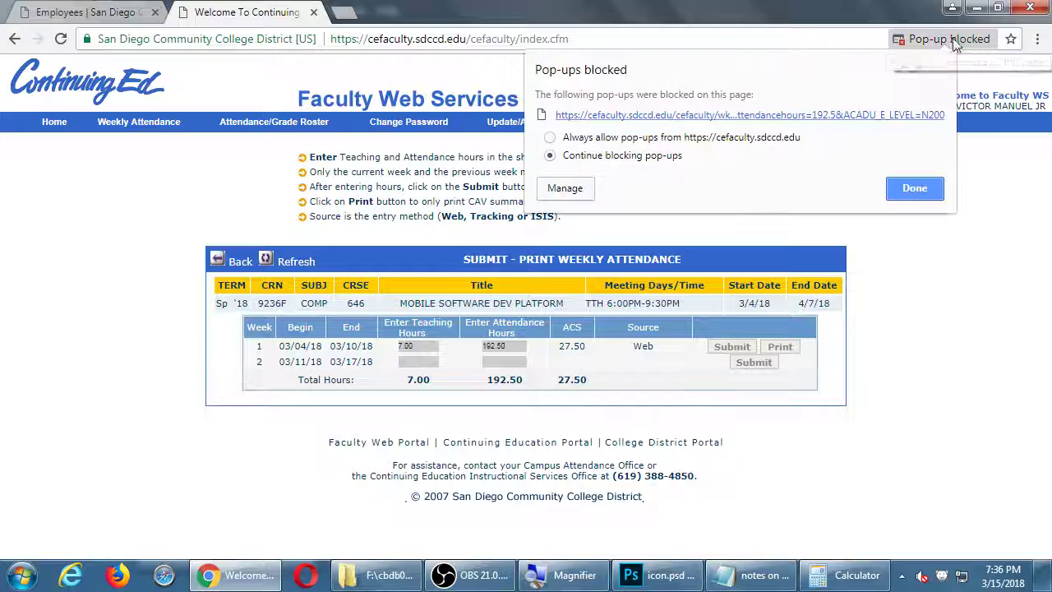
pyautogui.click(756, 116)
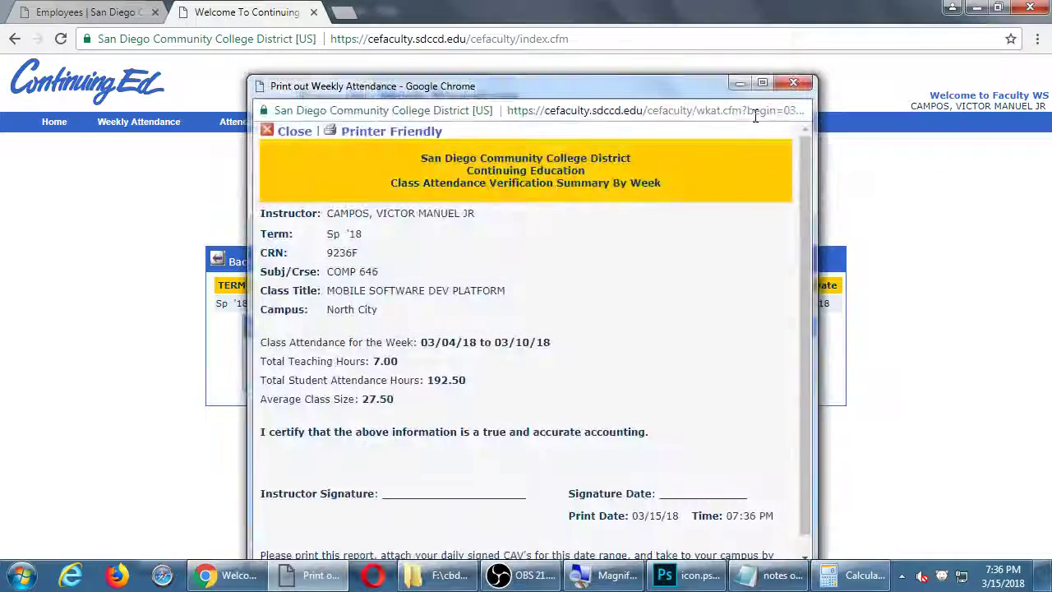
pyautogui.click(397, 136)
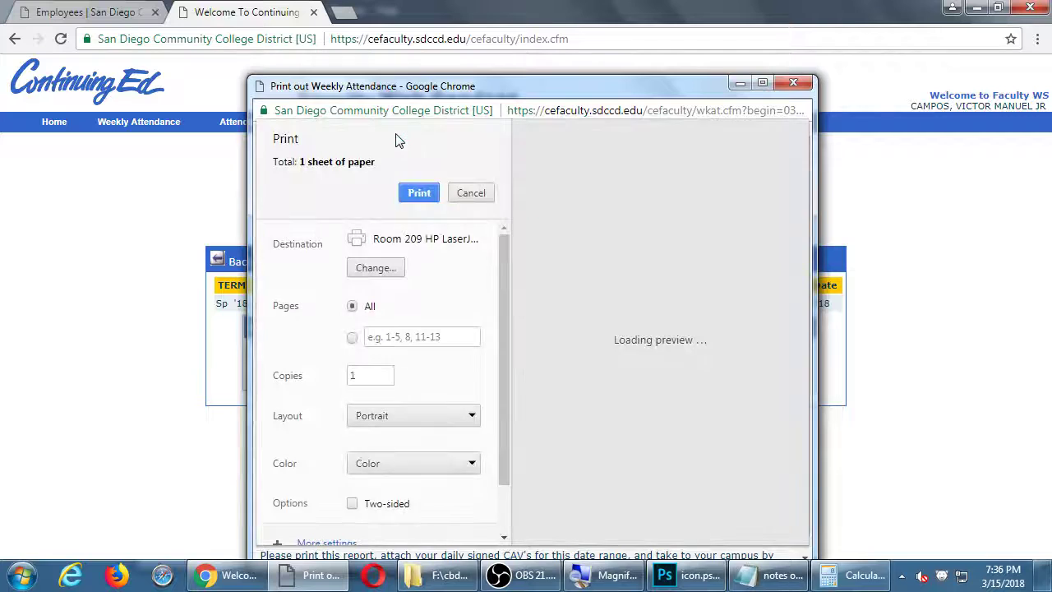
pyautogui.click(421, 199)
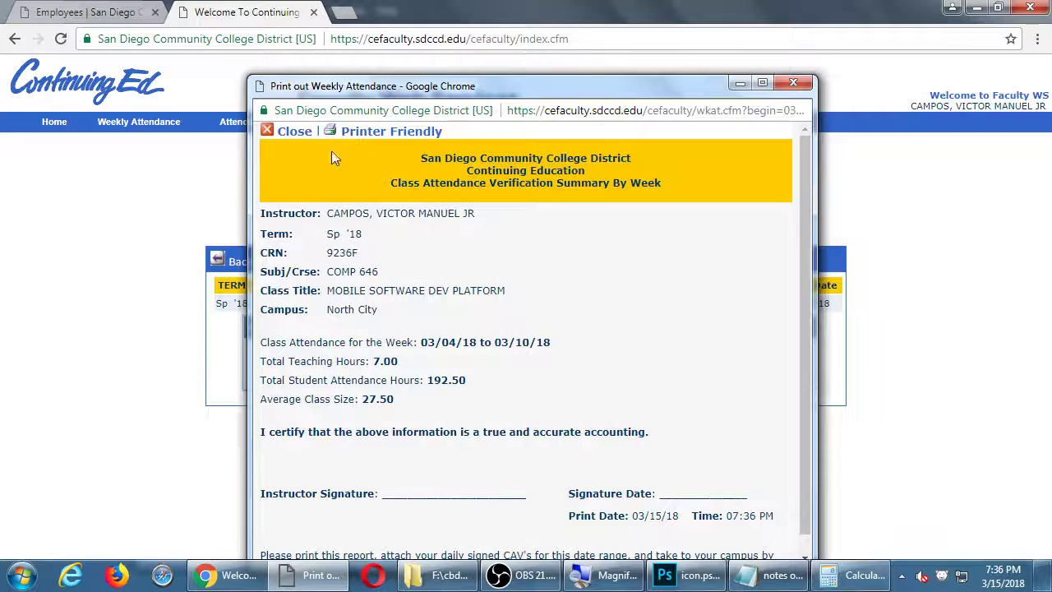
pyautogui.click(300, 132)
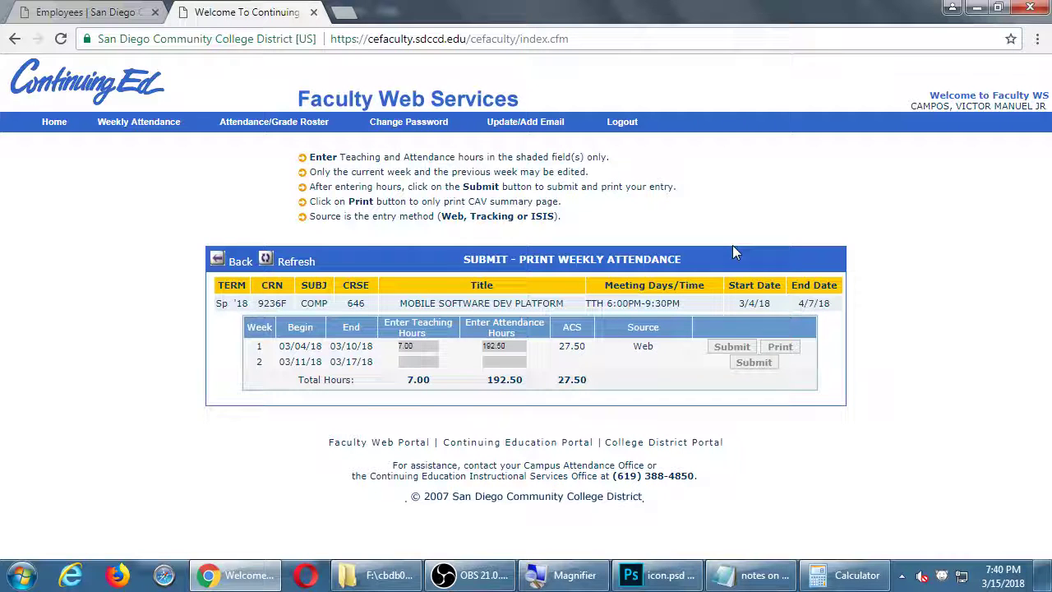
# Hide the floppy-and-arrow Shape 1 layer and select the rounded-square custom shape
pyautogui.click(657, 574)
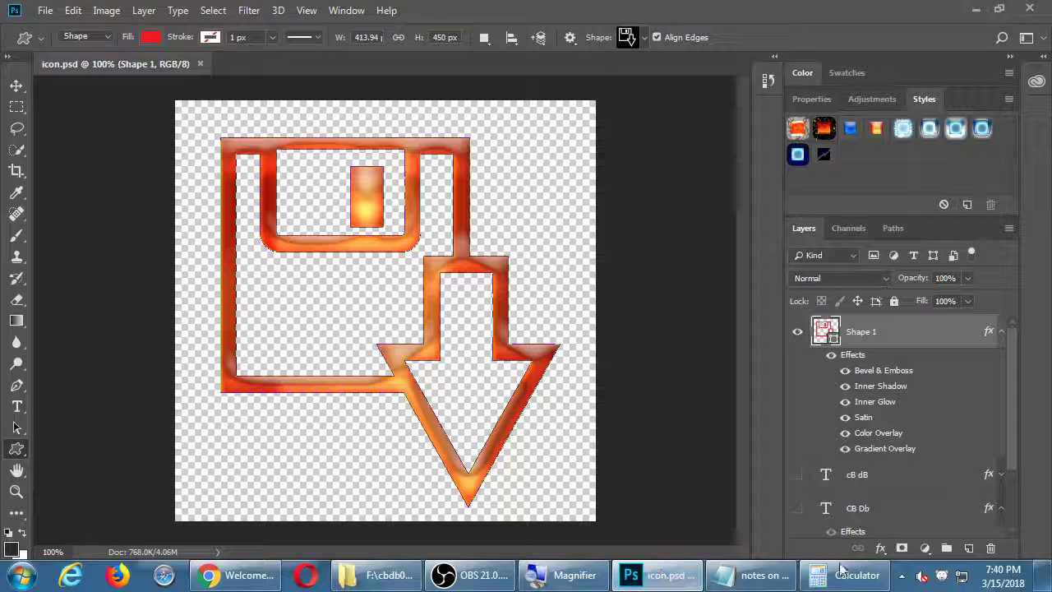
pyautogui.click(801, 338)
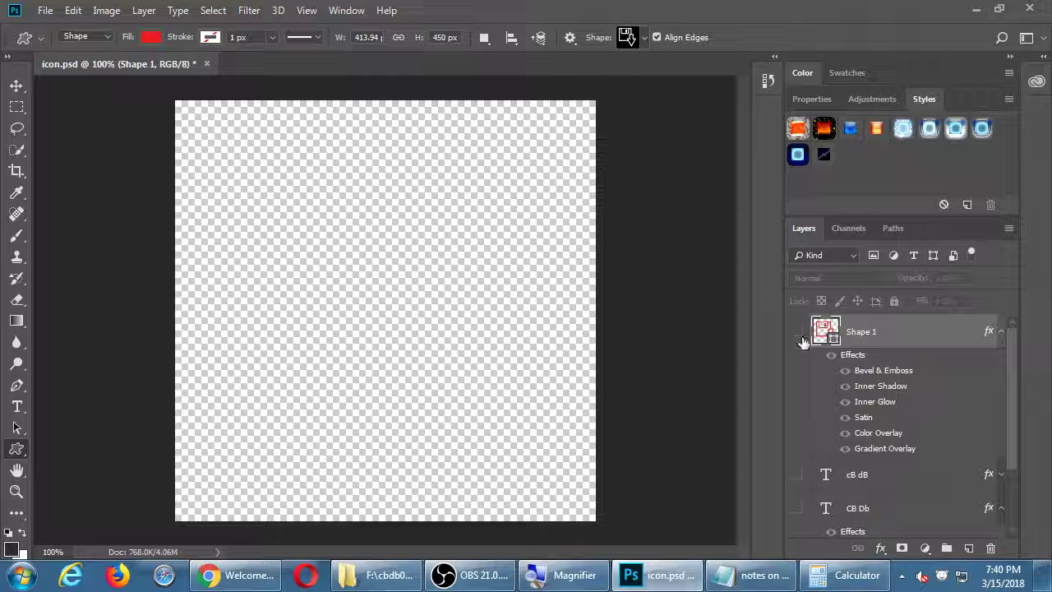
pyautogui.hotkey('shift', 'u')
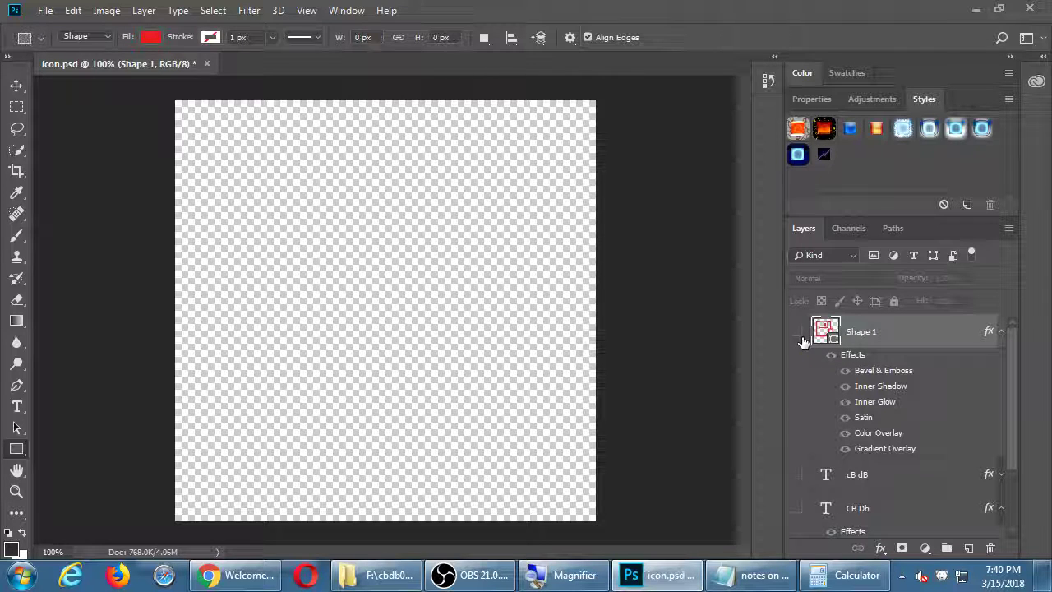
pyautogui.rightClick(22, 449)
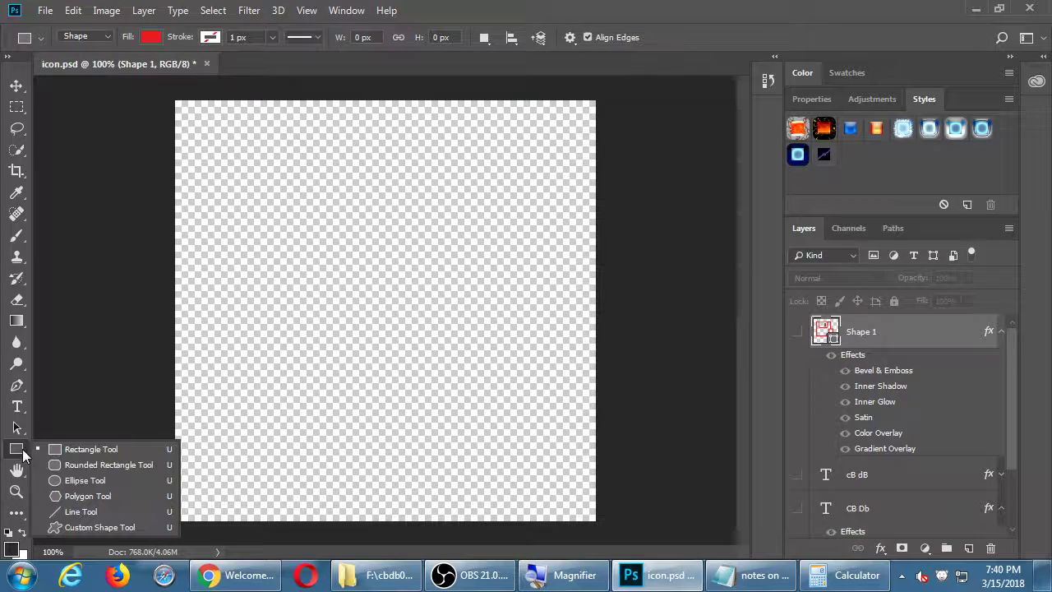
pyautogui.click(72, 527)
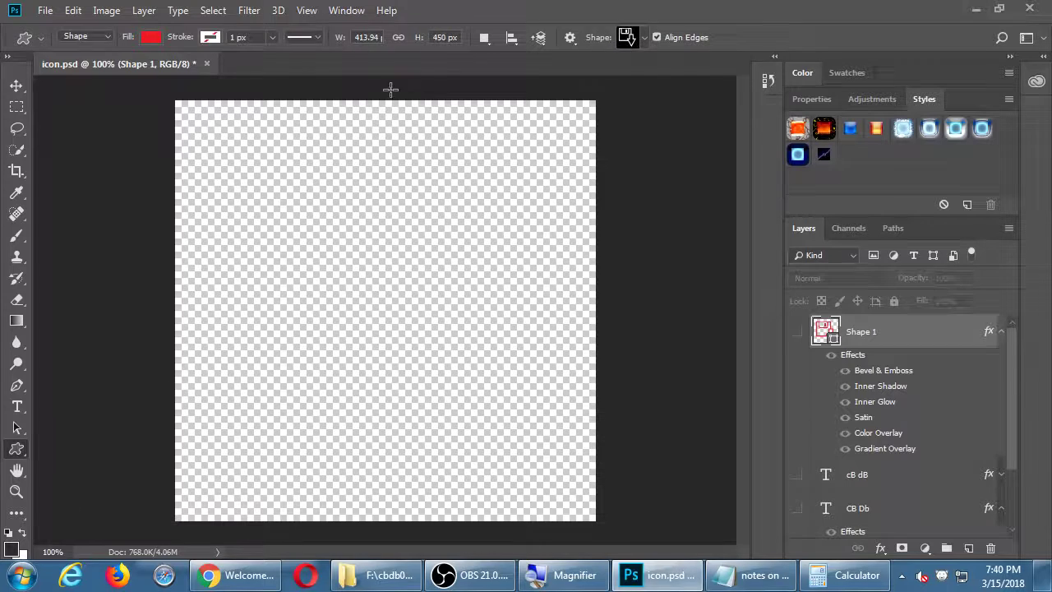
pyautogui.click(638, 43)
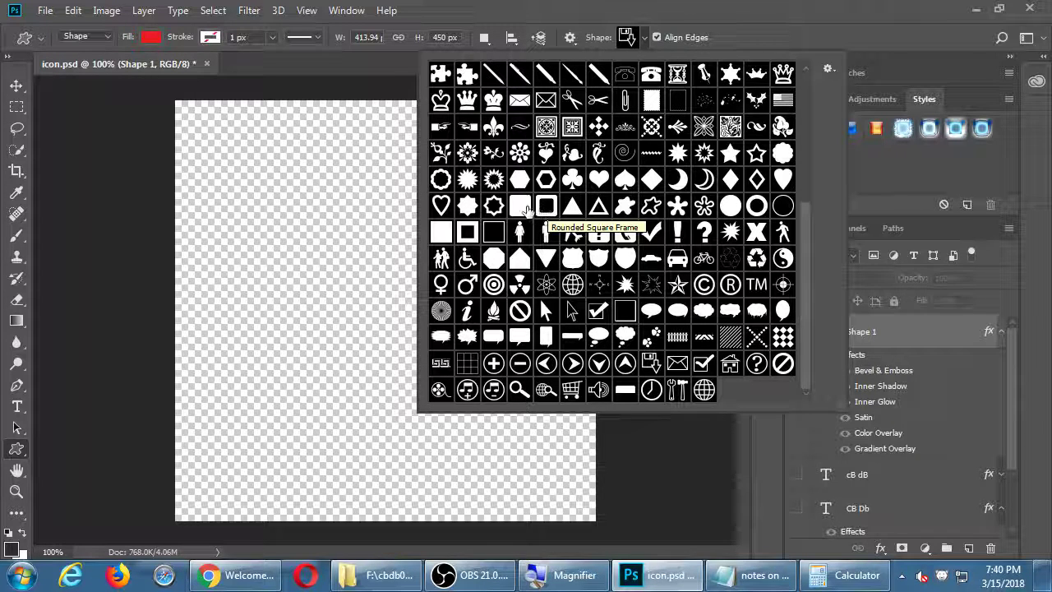
pyautogui.doubleClick(546, 207)
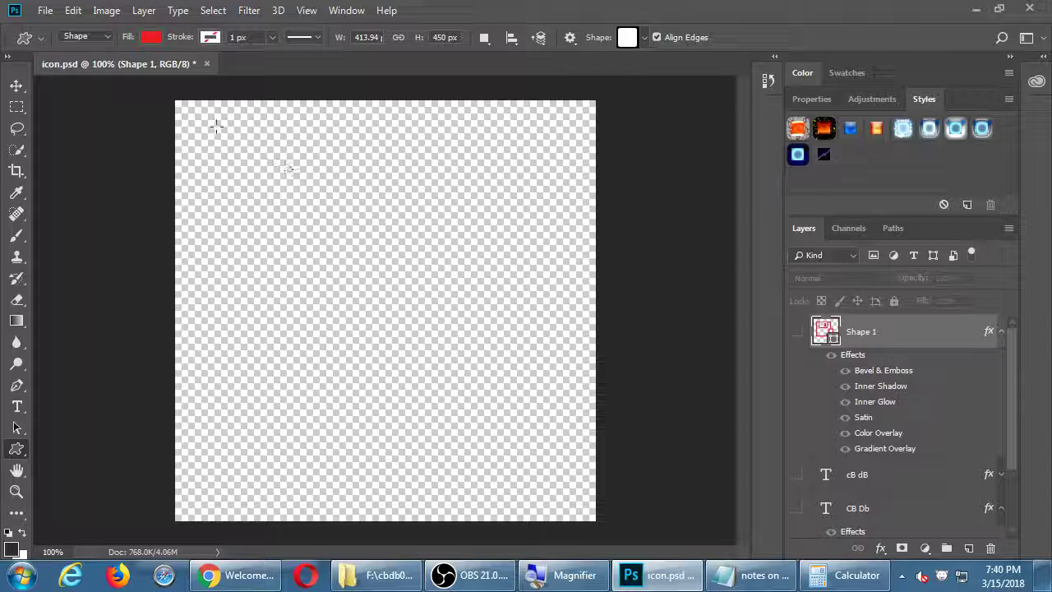
# Draw a 462 px rounded square across the canvas with the glossy blue style
pyautogui.moveTo(198, 116); pyautogui.dragTo(575, 551)
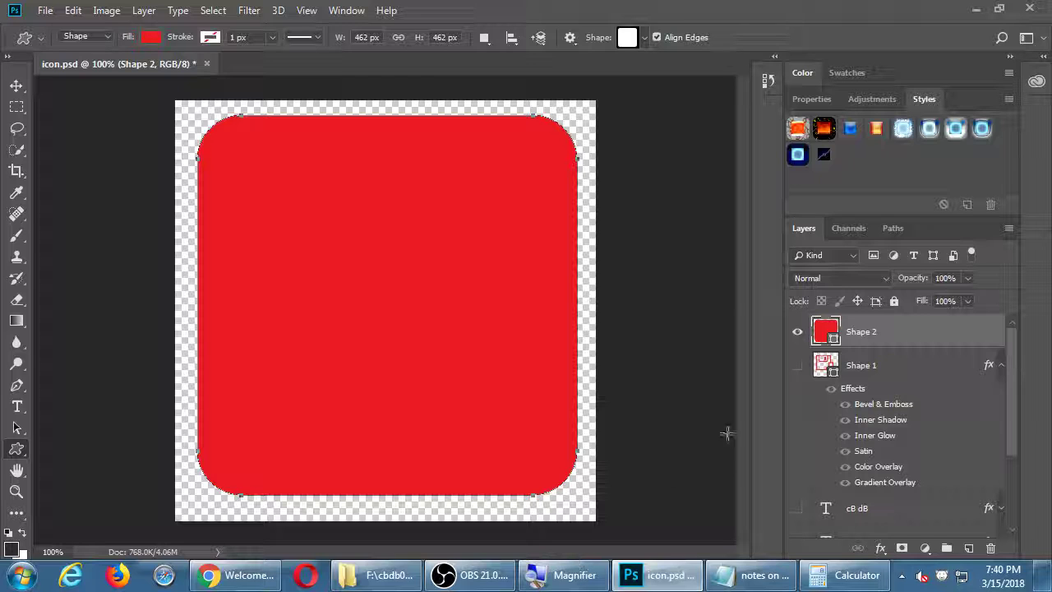
pyautogui.click(852, 129)
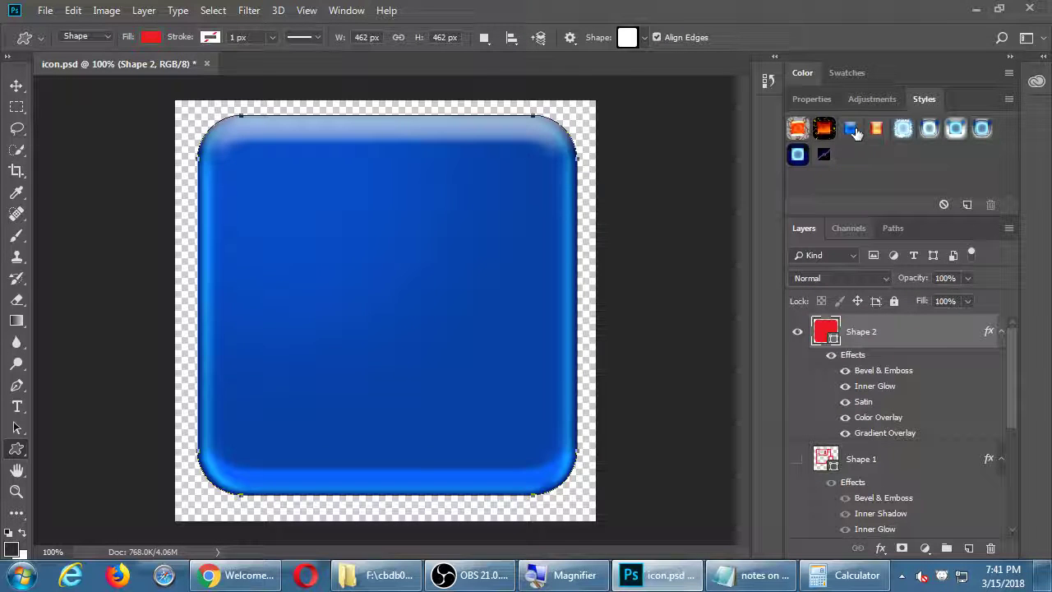
pyautogui.press('t')
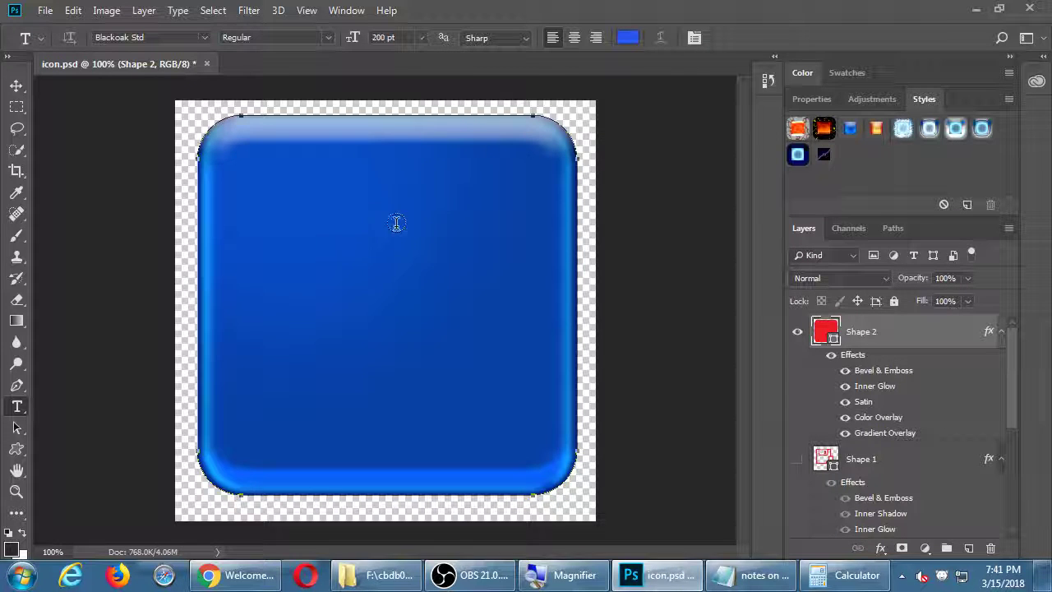
# Add a new layer above Shape 2 and type 'cB' on the blue square
pyautogui.click(927, 471)
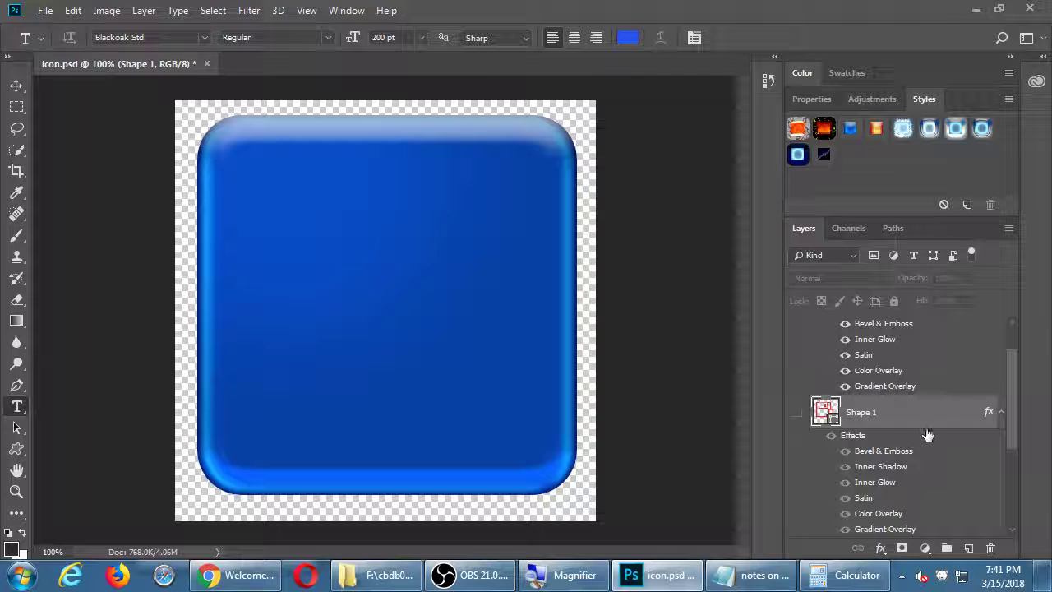
pyautogui.scroll(2, 1011, 342)
pyautogui.click(912, 337)
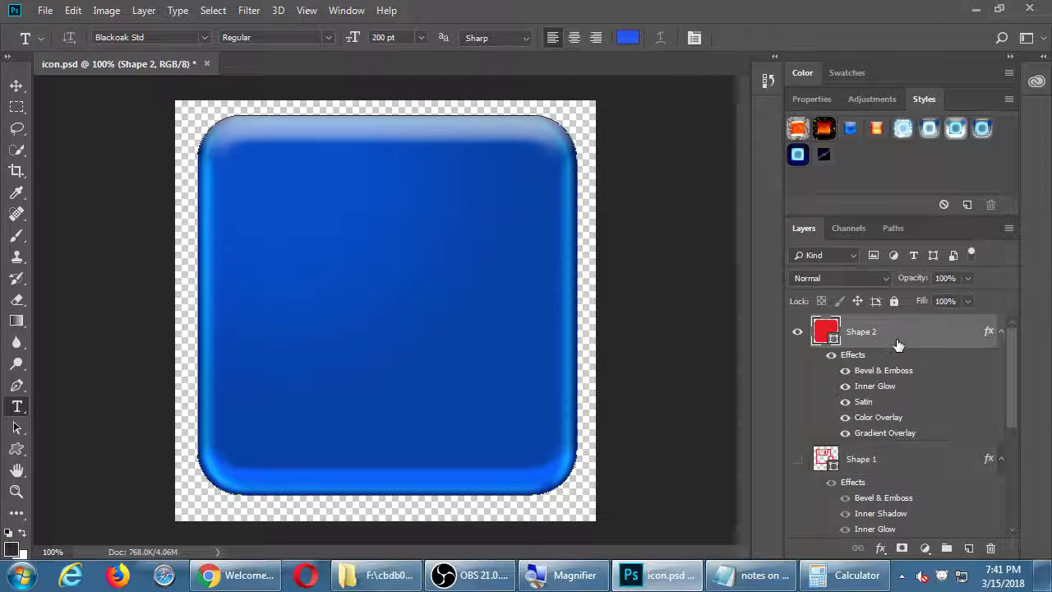
pyautogui.click(971, 551)
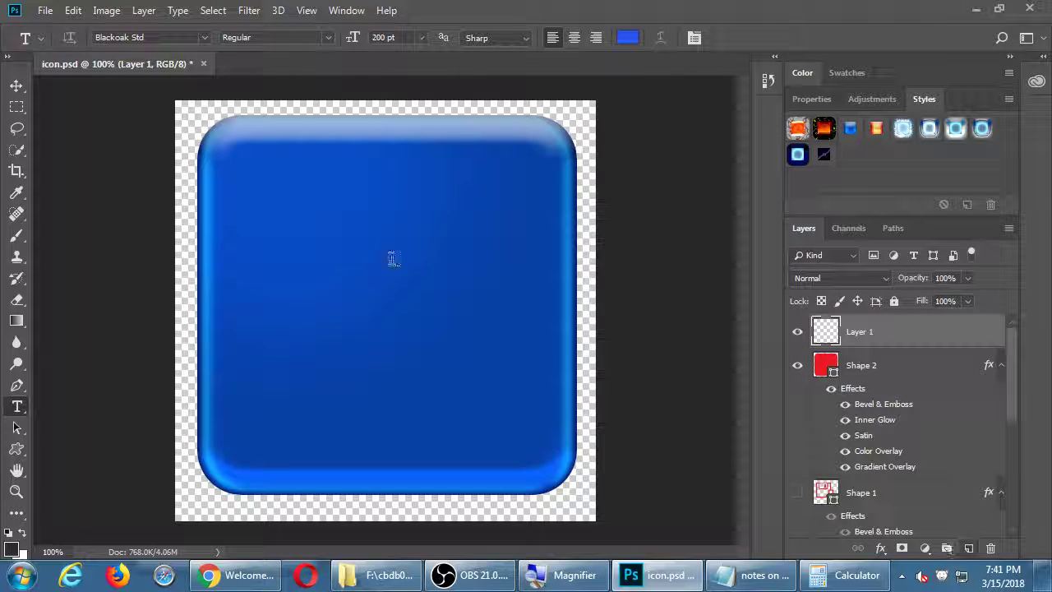
pyautogui.click(352, 244)
pyautogui.write('cB')
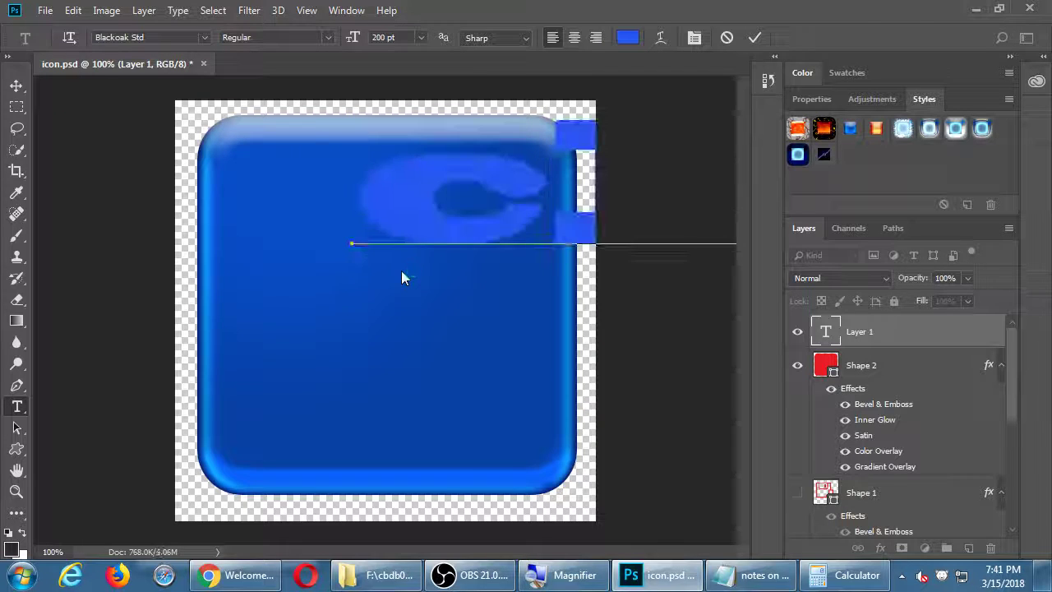
pyautogui.hotkey('ctrl', 'Return')
# Set the cB text size to 72 pt
pyautogui.hotkey('ctrl', 'a')
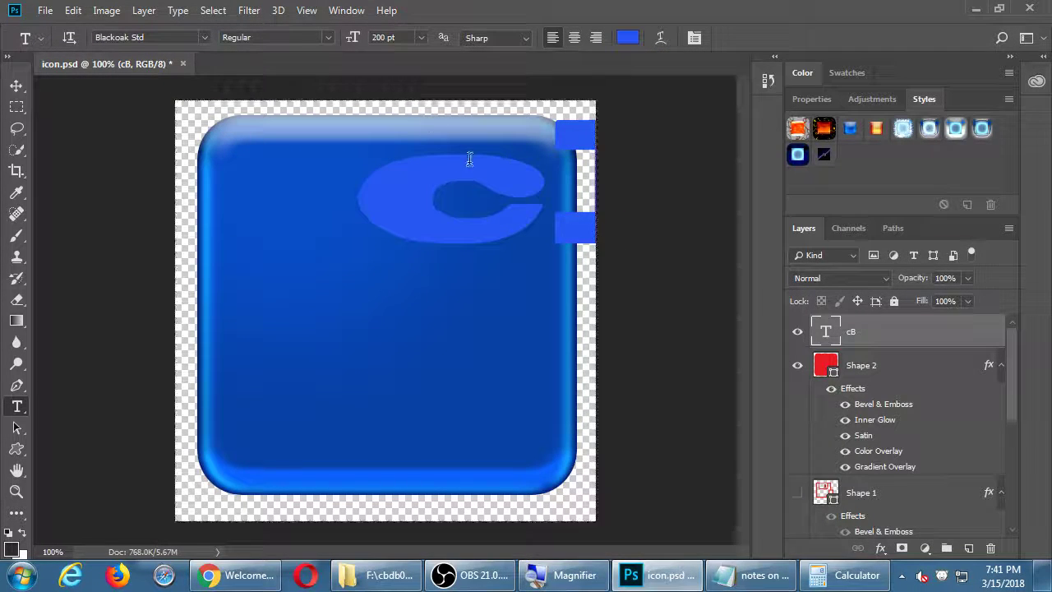
pyautogui.click(486, 177)
pyautogui.hotkey('ctrl', 'a')
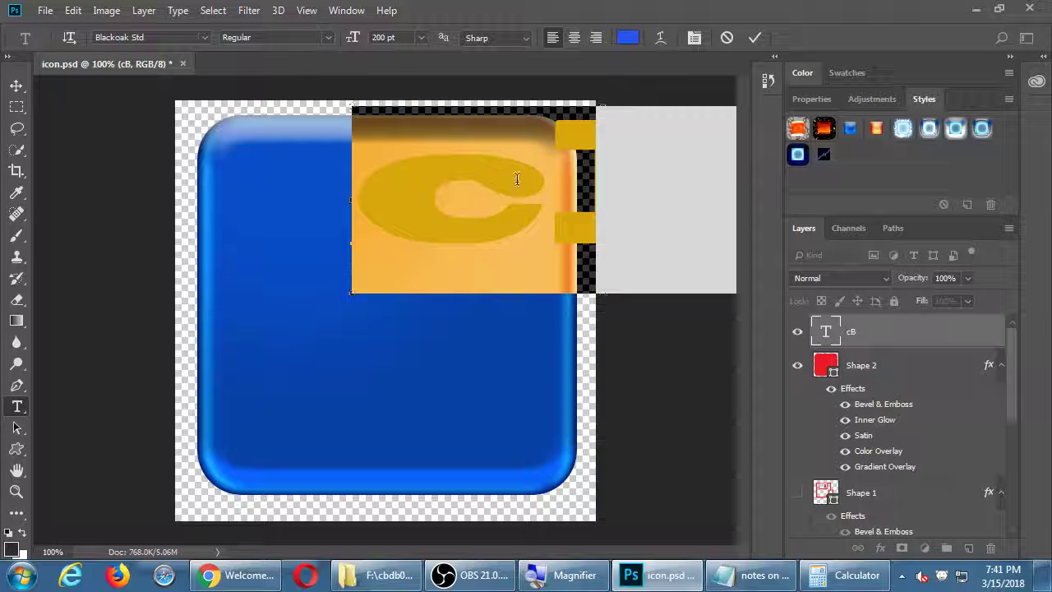
pyautogui.click(421, 37)
pyautogui.click(421, 244)
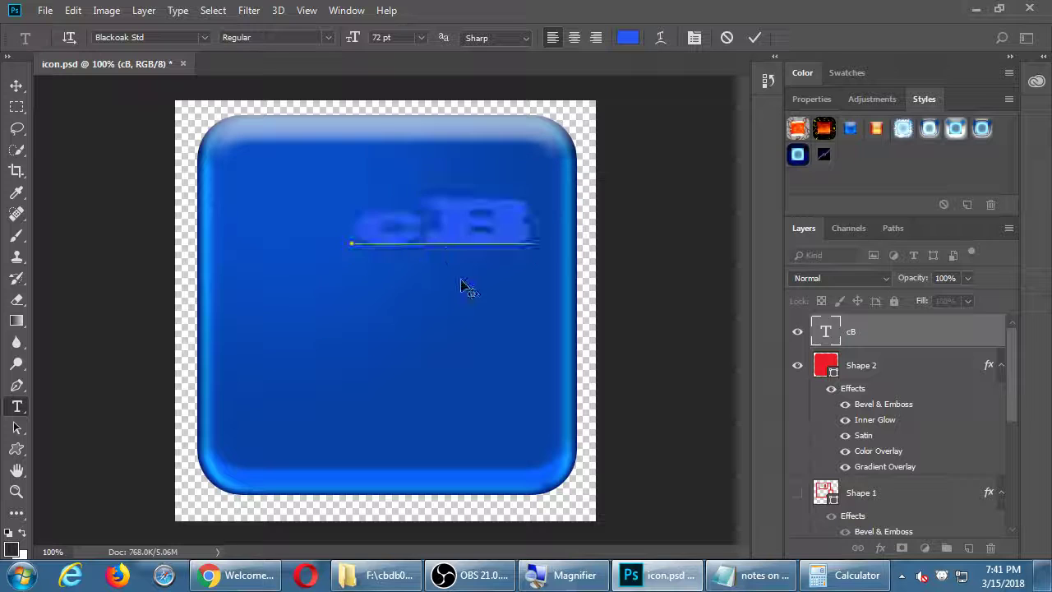
# Retype the lettering as two lines, 'cB' and 'Db'
pyautogui.write('c')
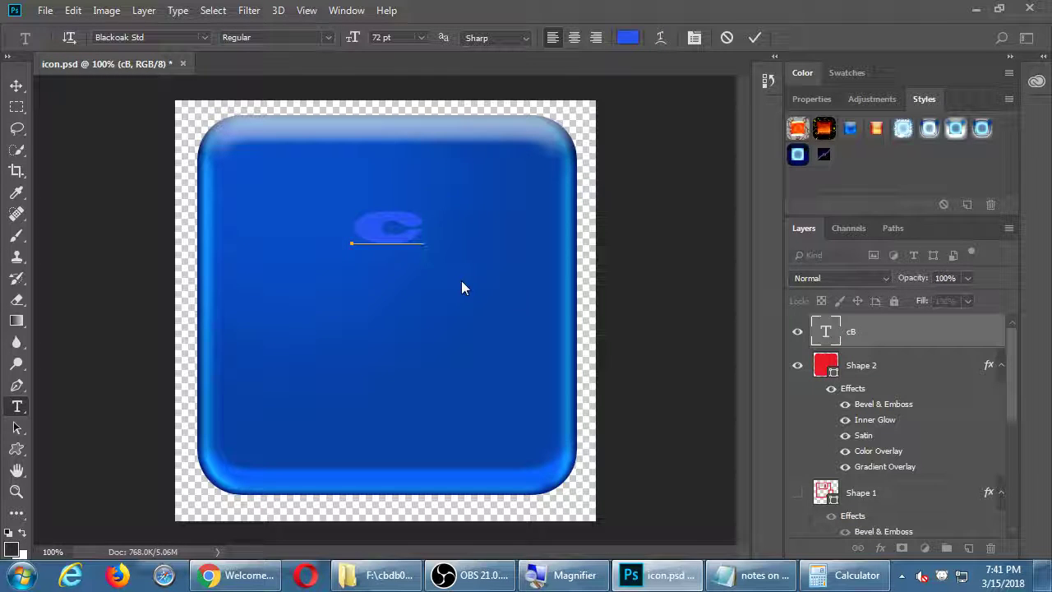
pyautogui.hotkey('ctrl', 'a')
pyautogui.write('b')
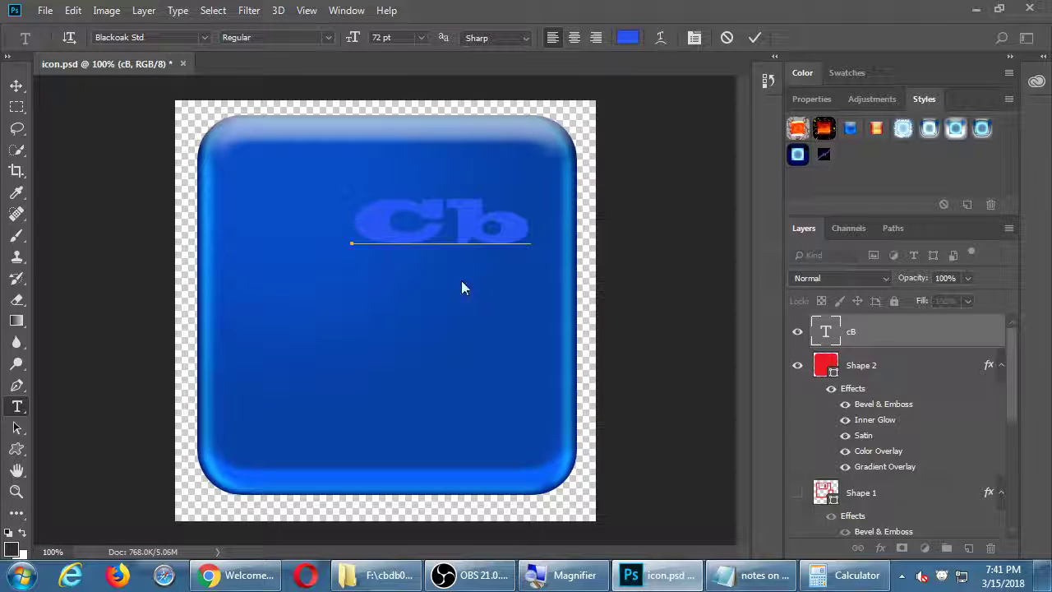
pyautogui.hotkey('shift', 'Left')
pyautogui.write('B')
pyautogui.press('Return')
pyautogui.write('Db')
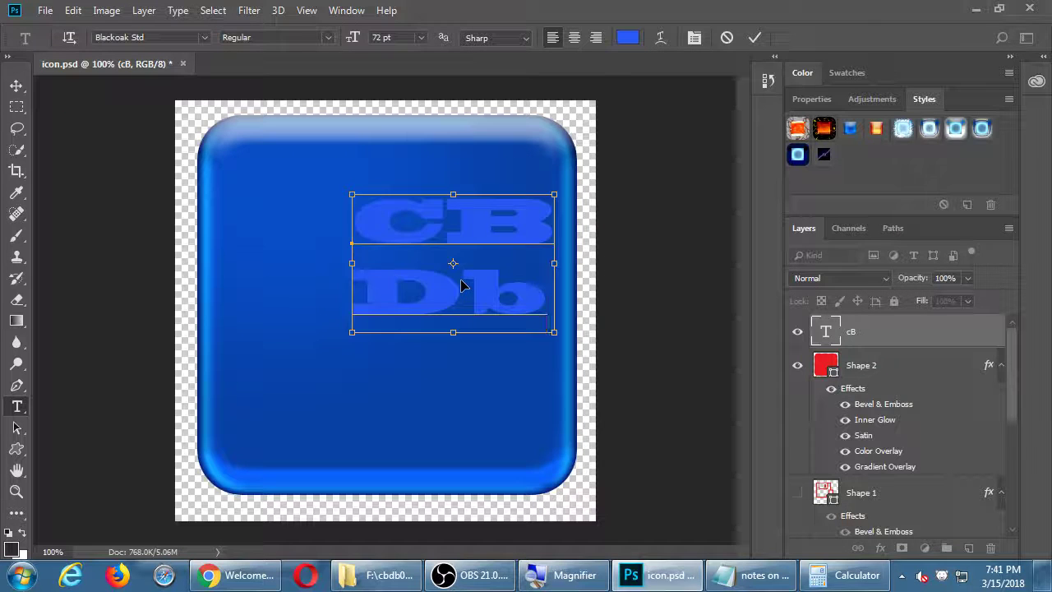
pyautogui.hotkey('ctrl', 'a')
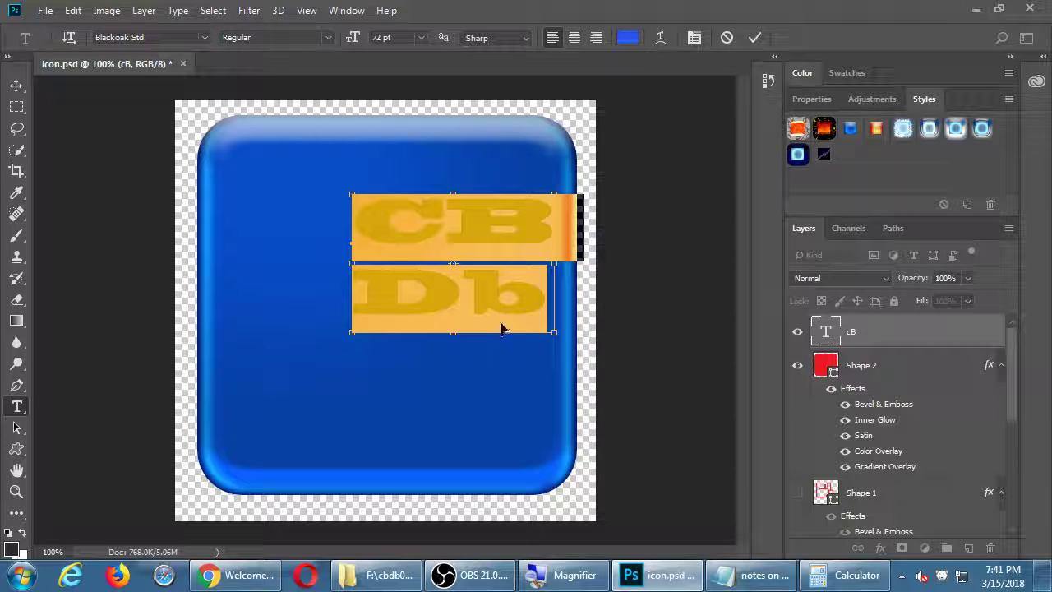
# Centre-align the two lines and move the lettering to the middle of the icon
pyautogui.moveTo(502, 305); pyautogui.dragTo(444, 336)
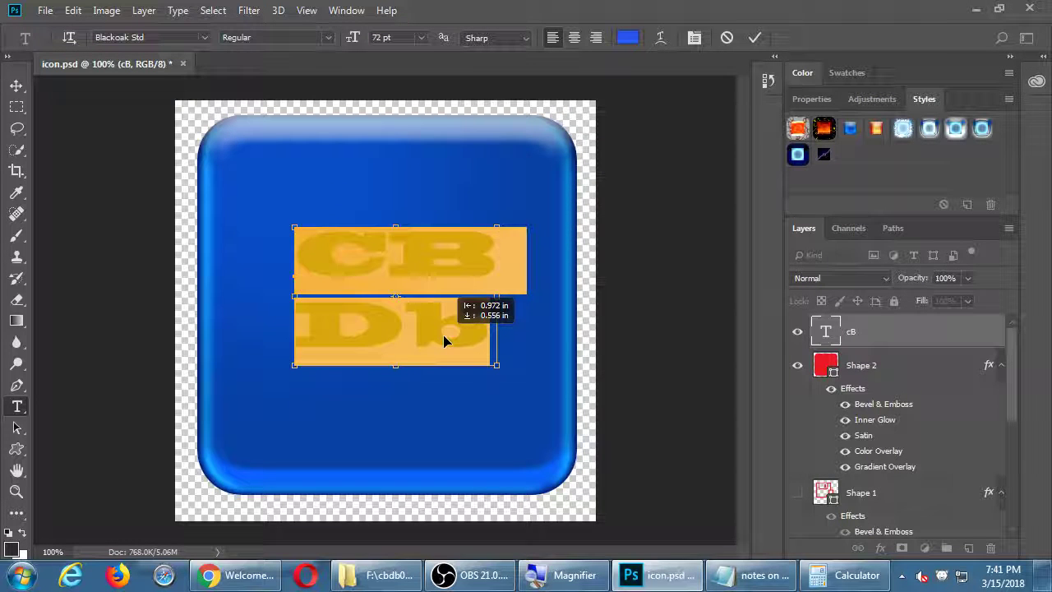
pyautogui.click(575, 38)
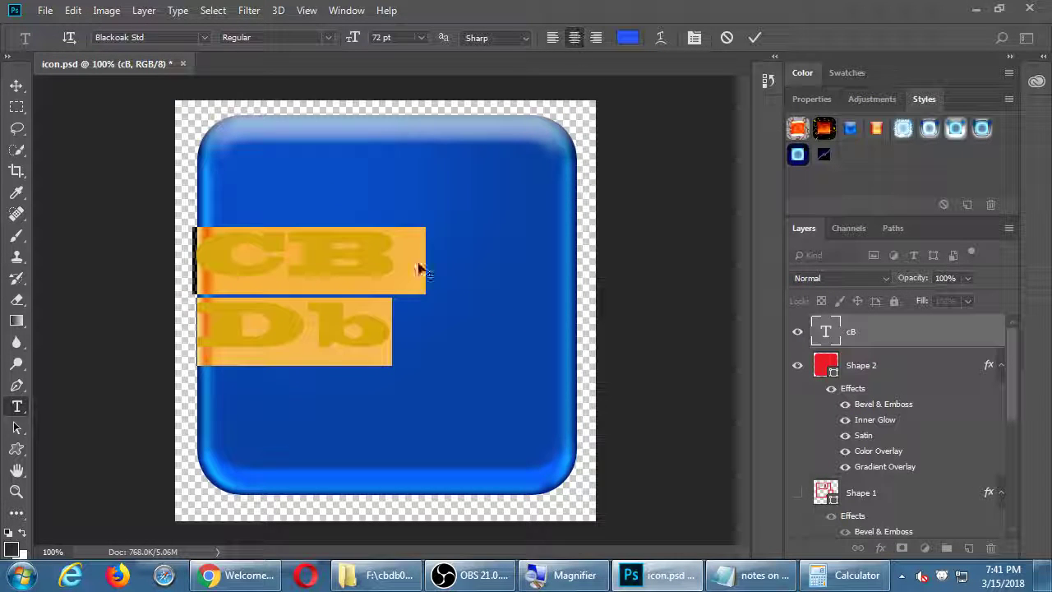
pyautogui.moveTo(351, 352); pyautogui.dragTo(437, 334)
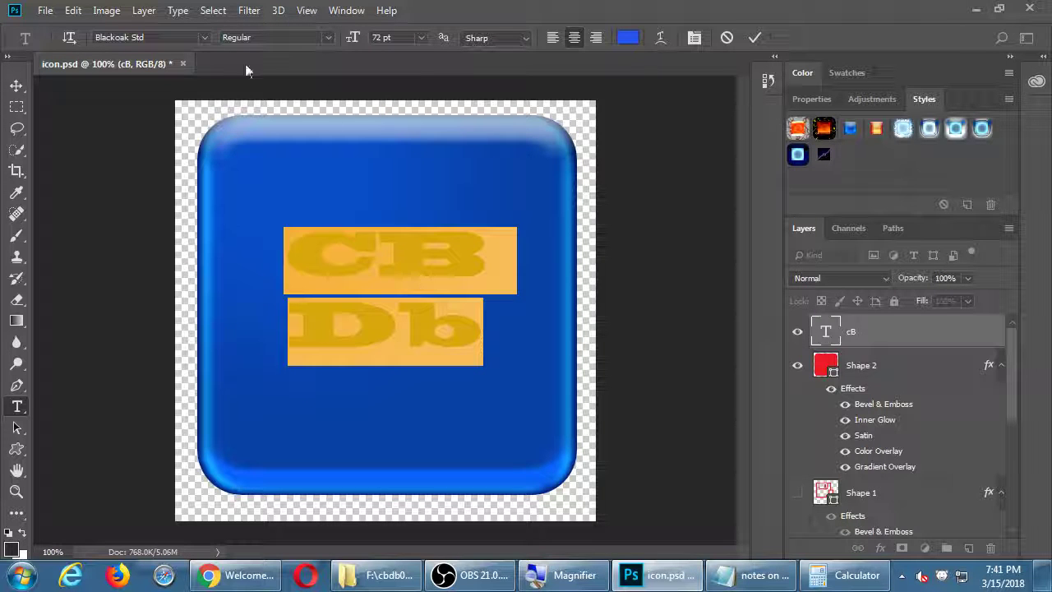
pyautogui.click(203, 38)
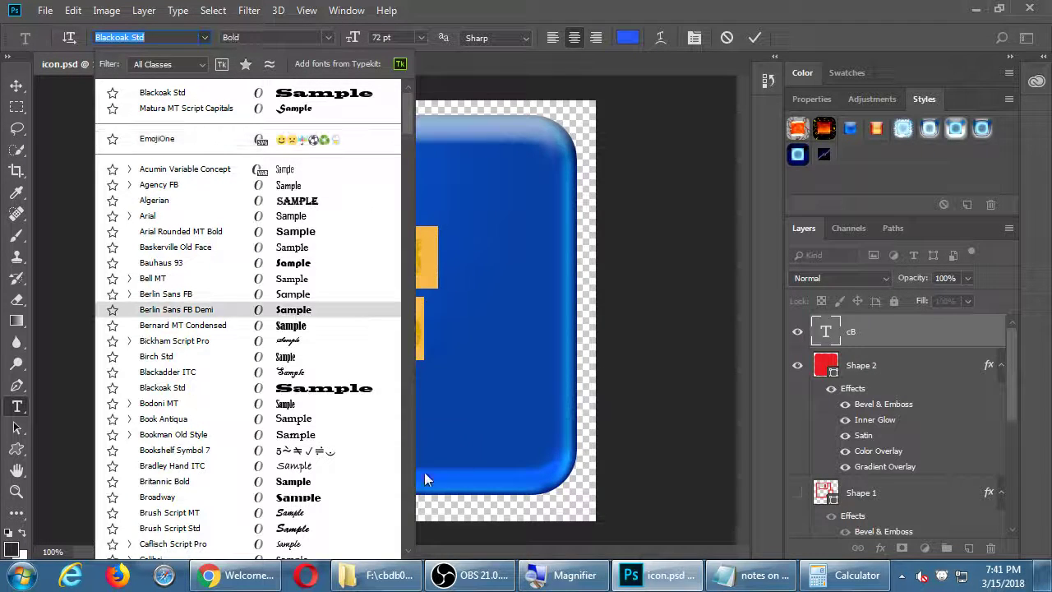
# Change the CB Db lettering font from Broadway to Cooper Black
pyautogui.click(311, 496)
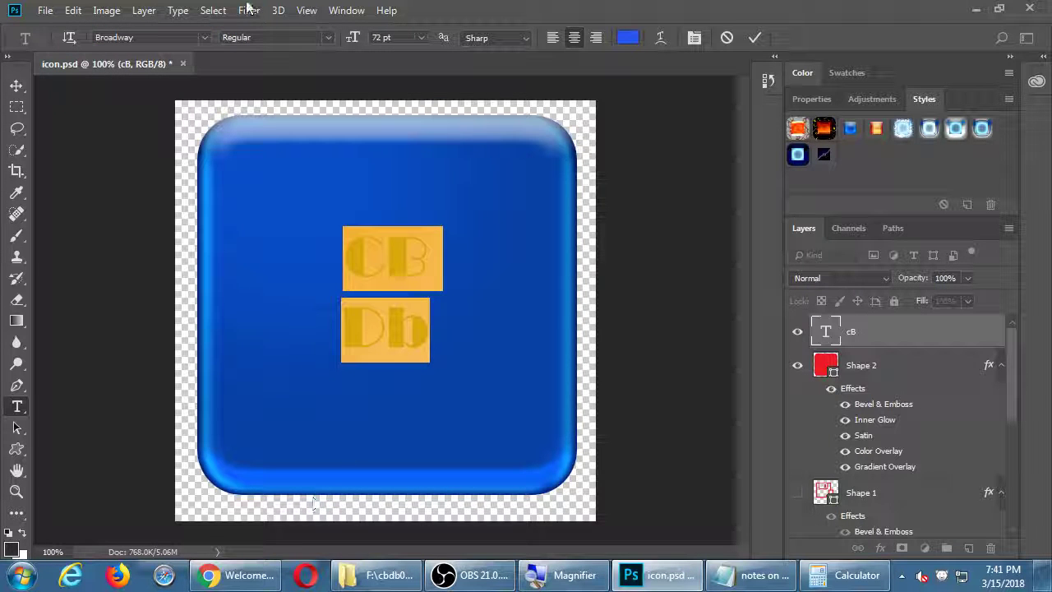
pyautogui.moveTo(413, 272); pyautogui.dragTo(532, 279)
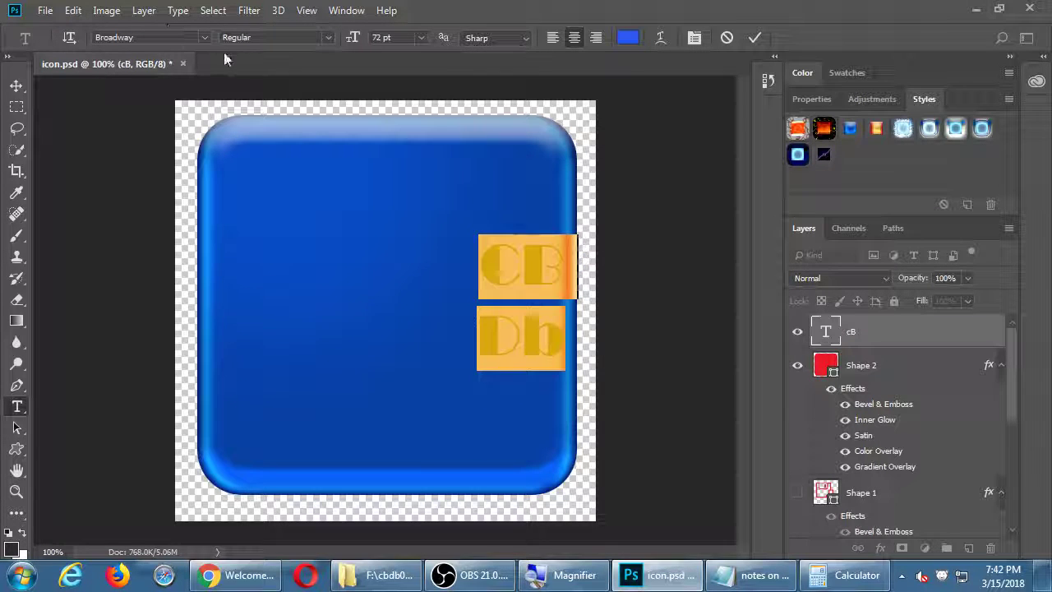
pyautogui.click(204, 37)
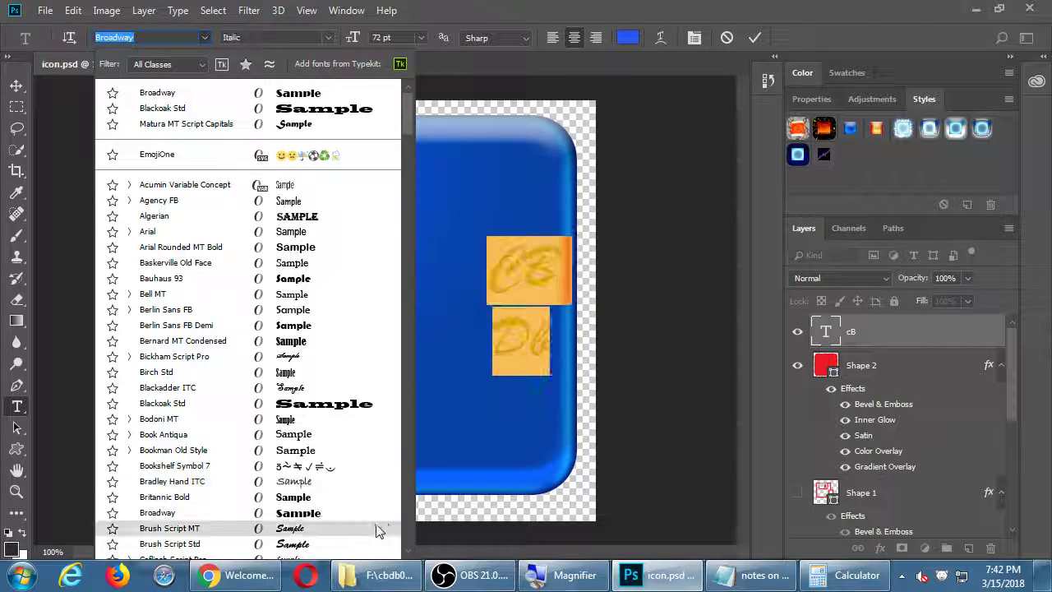
pyautogui.click(407, 533)
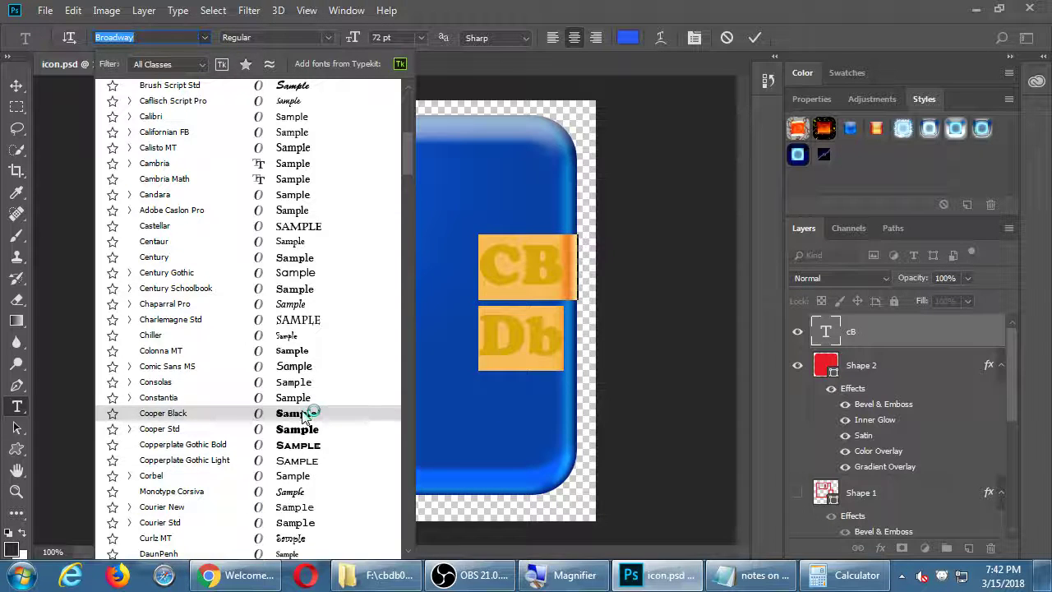
pyautogui.click(302, 417)
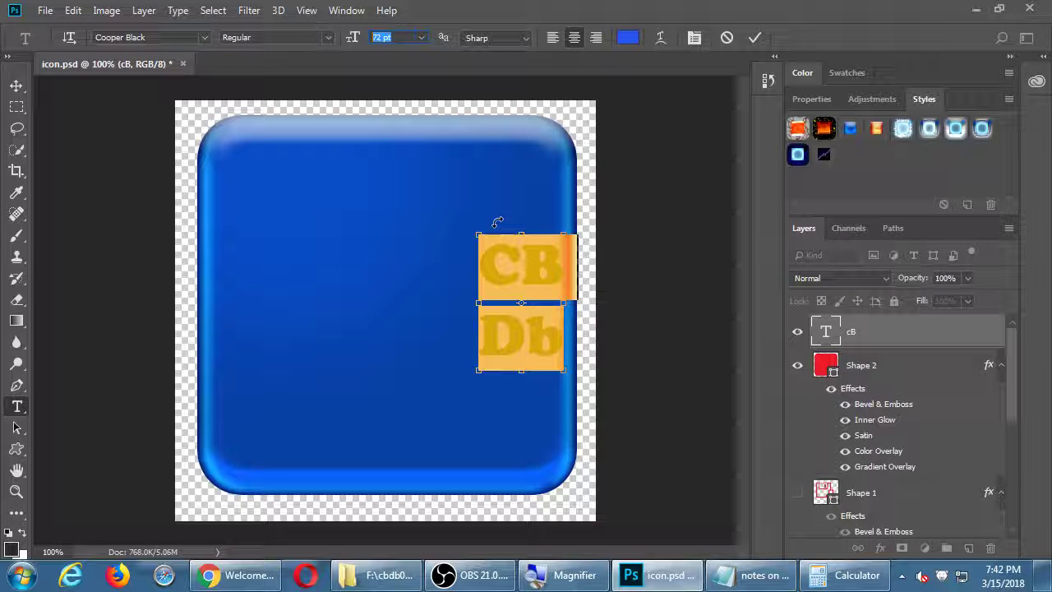
# Commit the CB Db text, move it to the square's centre, and reselect all of it for editing
pyautogui.hotkey('ctrl', 't')
pyautogui.press('Escape')
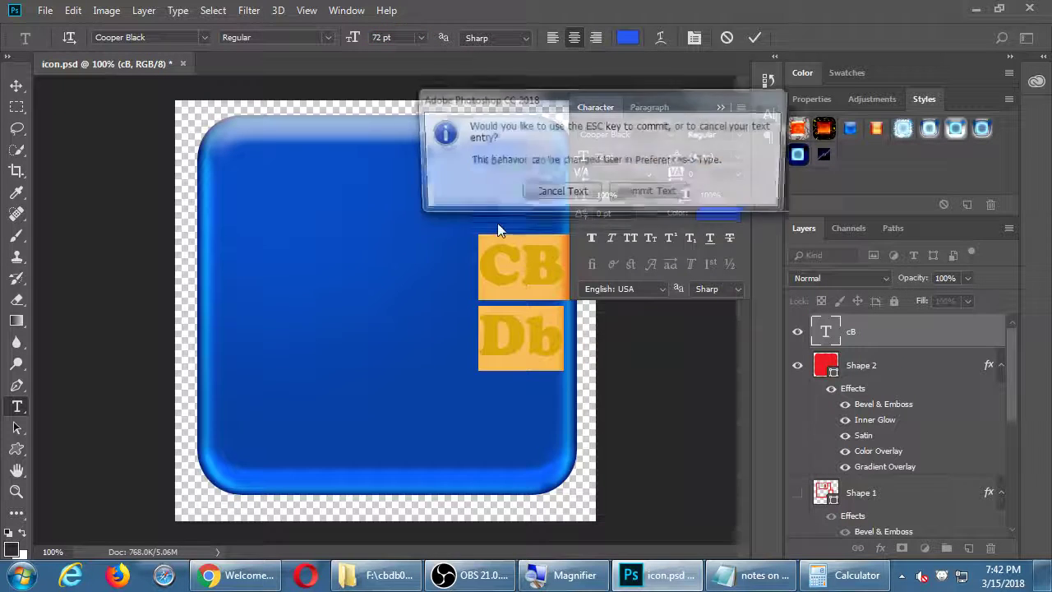
pyautogui.click(633, 194)
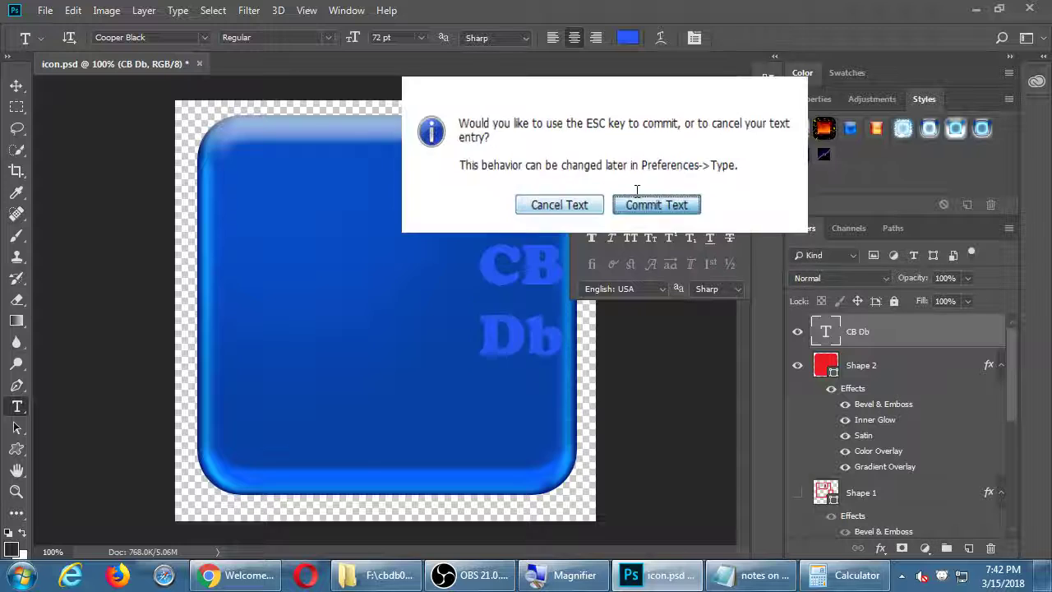
pyautogui.moveTo(540, 263); pyautogui.dragTo(426, 277)
pyautogui.click(414, 274)
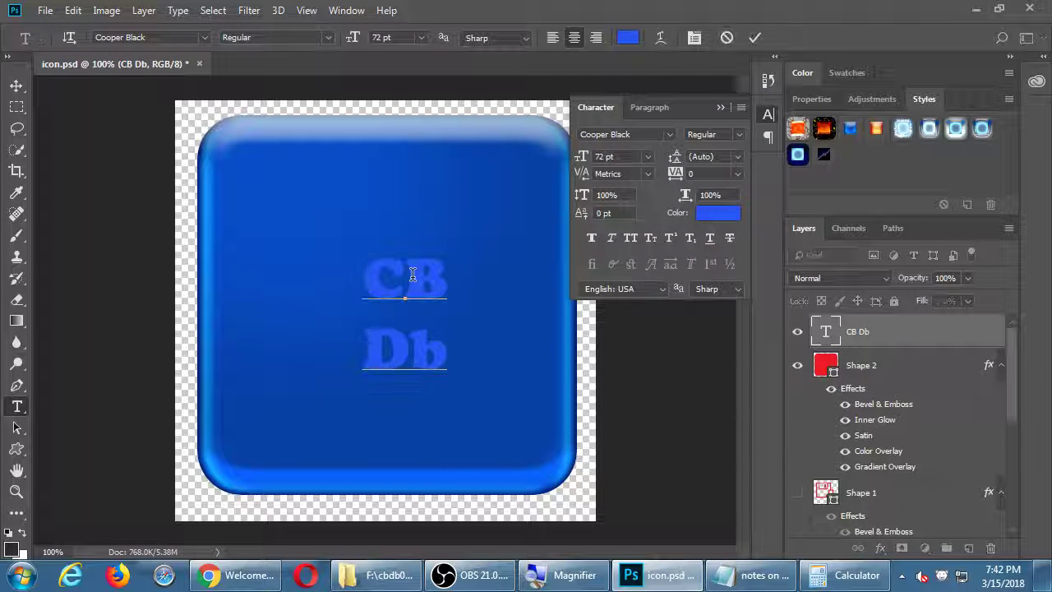
pyautogui.hotkey('ctrl', 'a')
# Commit the text and scale the CB Db lettering up to fill the blue square
pyautogui.hotkey('ctrl', 't')
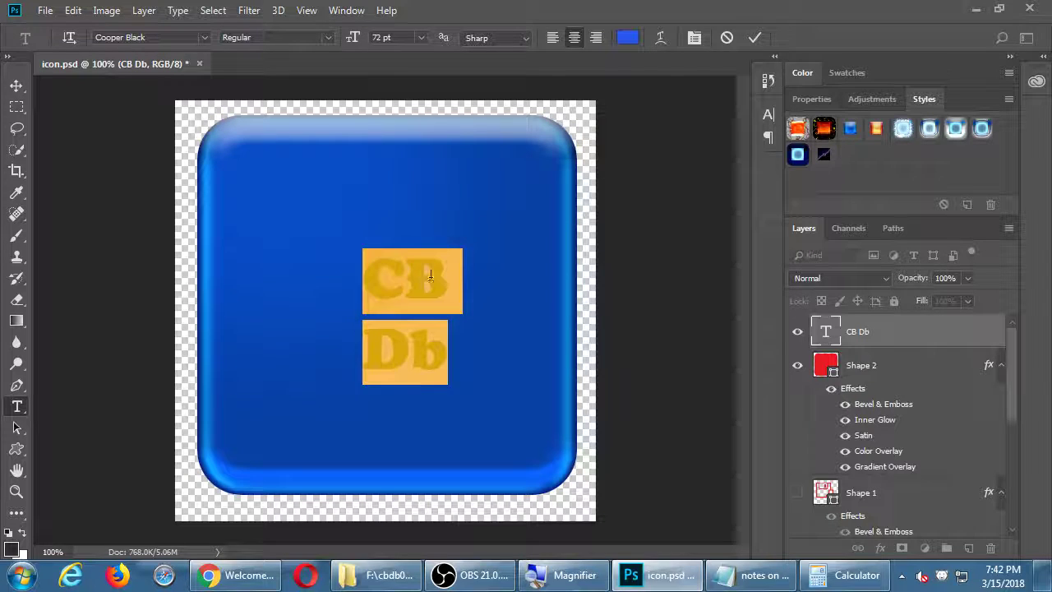
pyautogui.hotkey('ctrl', 'Return')
pyautogui.hotkey('ctrl', 't')
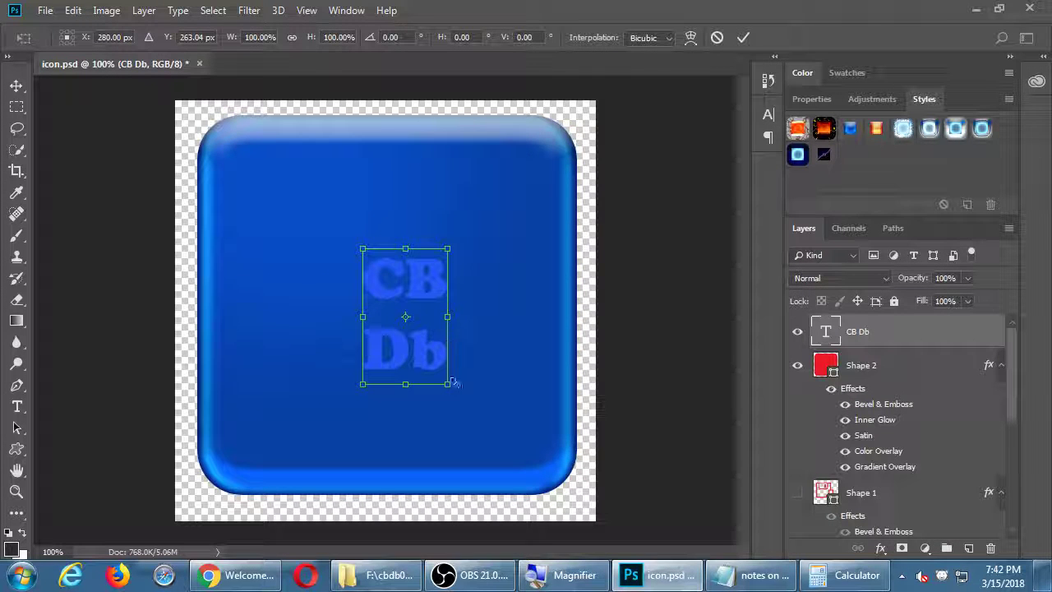
pyautogui.moveTo(448, 376); pyautogui.dragTo(545, 474)
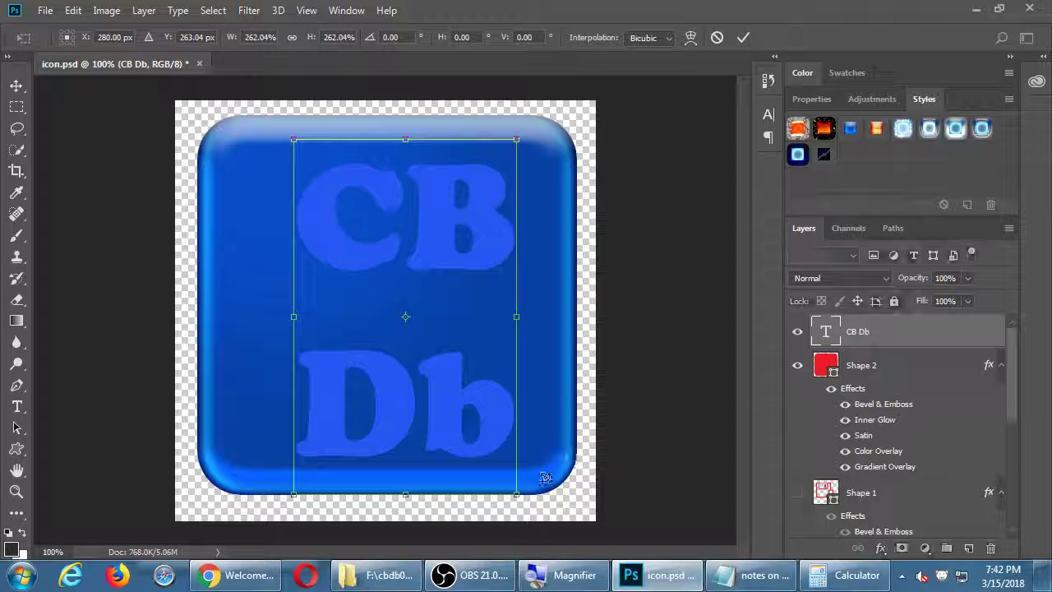
pyautogui.press('Return')
# Nudge the lettering into position and apply the glossy orange-red style to it
pyautogui.press('v')
pyautogui.hotkey('shift', 'Left')
pyautogui.hotkey('shift', 'Left')
pyautogui.hotkey('shift', 'Up')
pyautogui.hotkey('shift', 'Up')
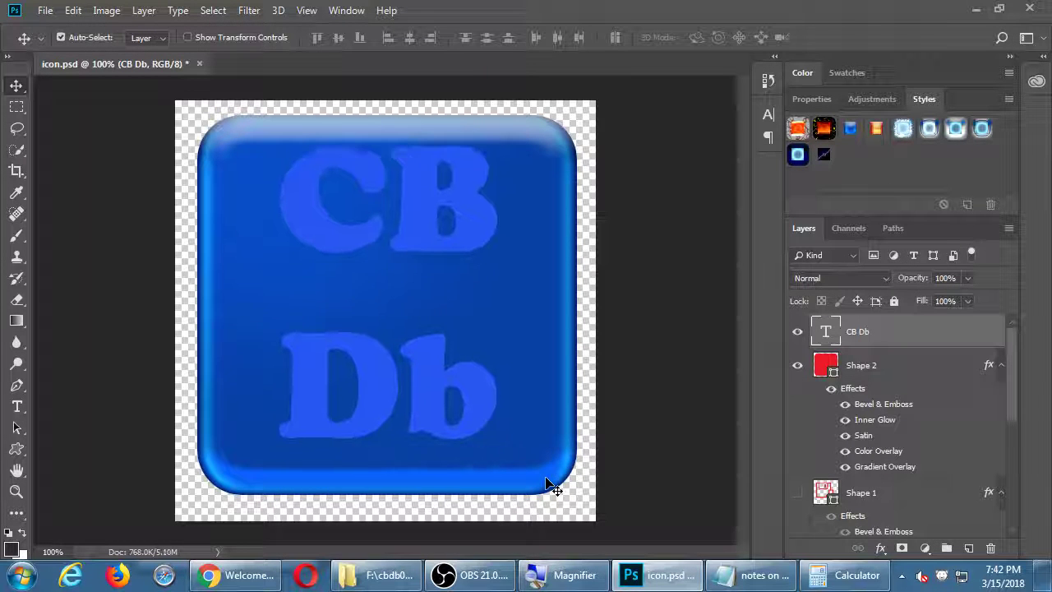
pyautogui.hotkey('shift', 'Down')
pyautogui.press('Right')
pyautogui.press('Right')
pyautogui.press('Right')
pyautogui.press('Right')
pyautogui.press('Right')
pyautogui.press('Right')
pyautogui.press('Right')
pyautogui.press('Right')
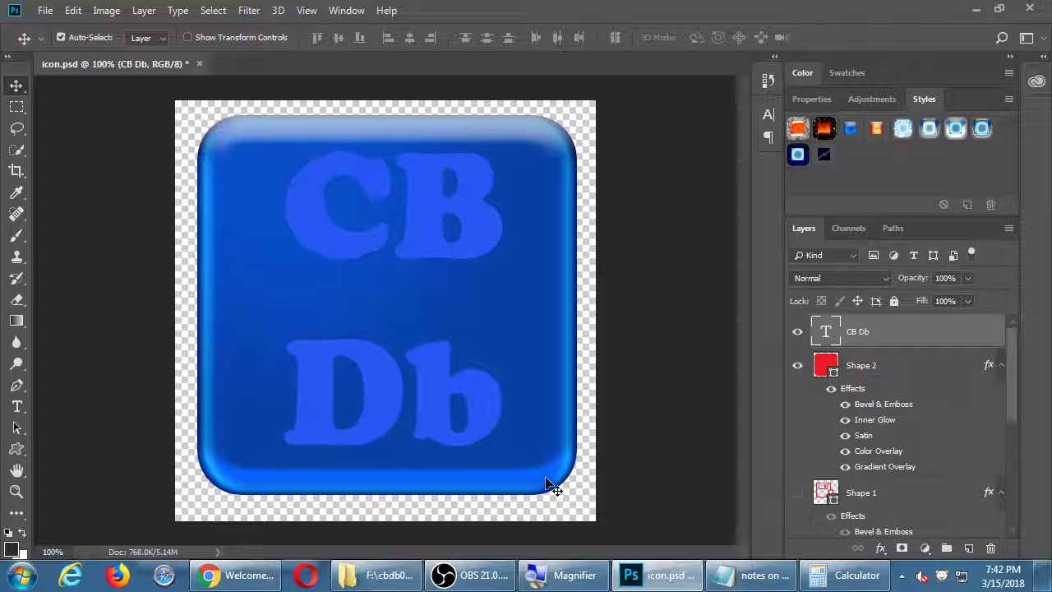
pyautogui.click(850, 129)
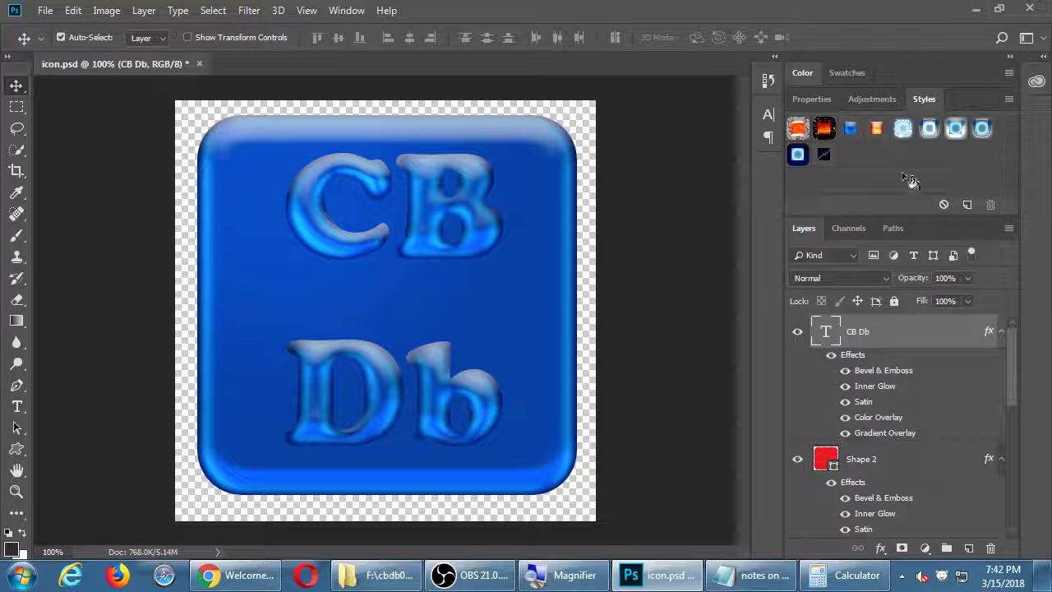
pyautogui.click(878, 130)
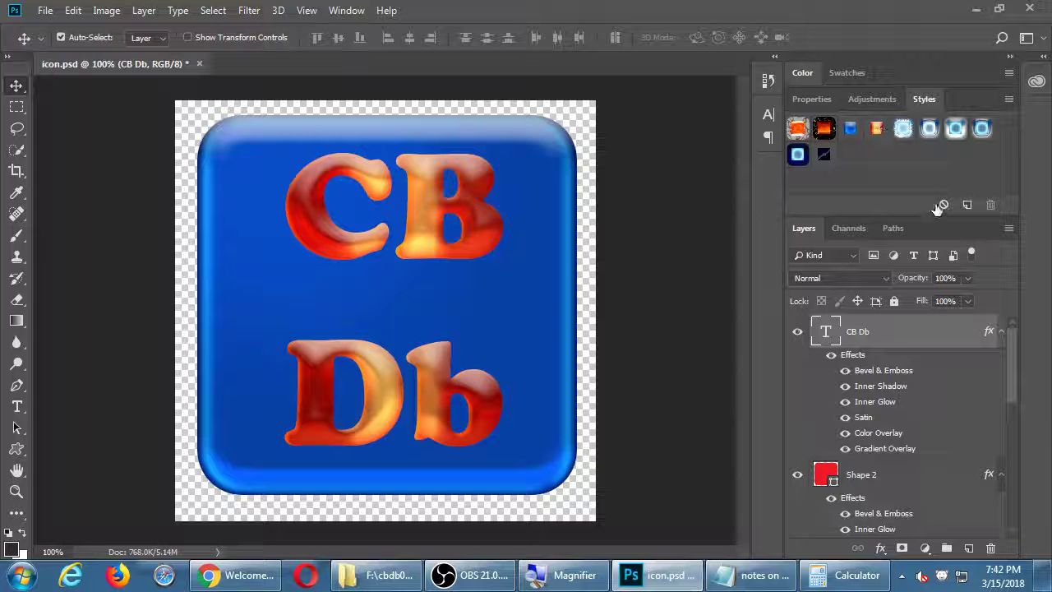
# Set the CB Db text leading to 152 pt and commit the edit
pyautogui.press('t')
pyautogui.click(414, 228)
pyautogui.hotkey('ctrl', 'a')
pyautogui.click(768, 114)
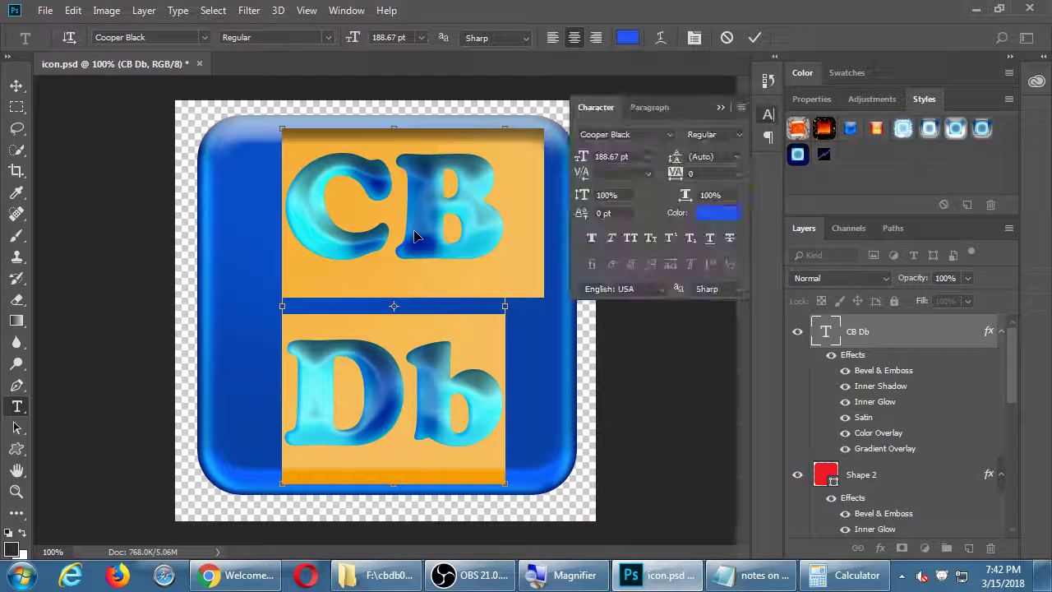
pyautogui.click(737, 156)
pyautogui.click(713, 364)
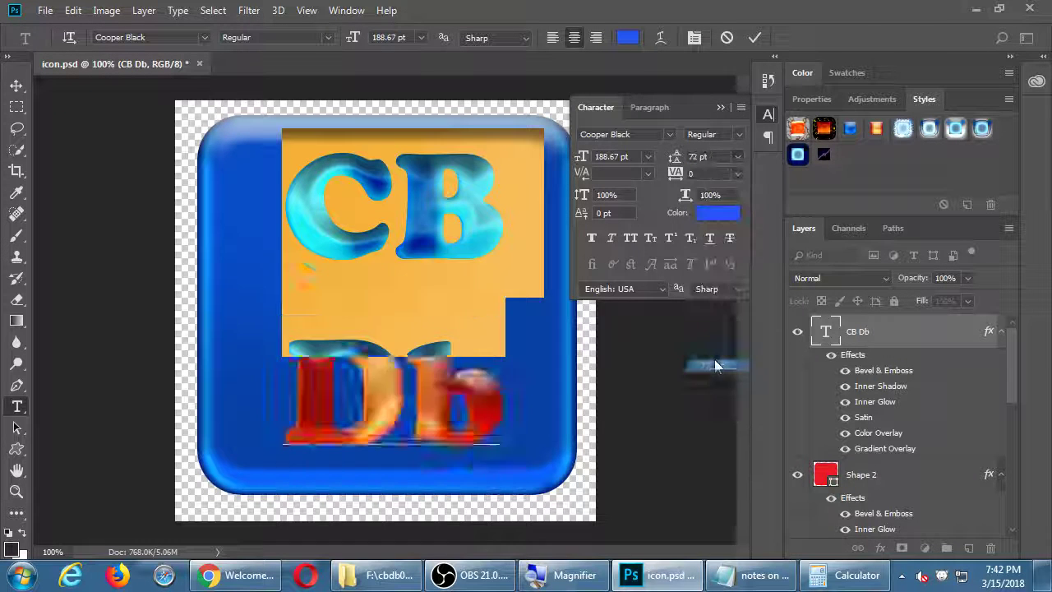
pyautogui.scroll(10, 710, 157)
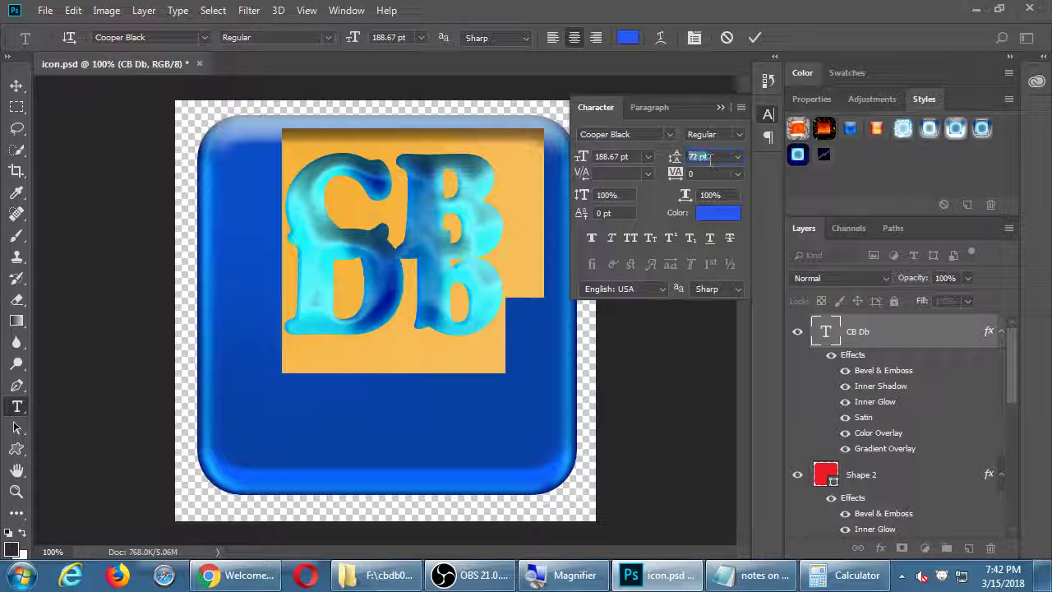
pyautogui.scroll(3, 710, 156)
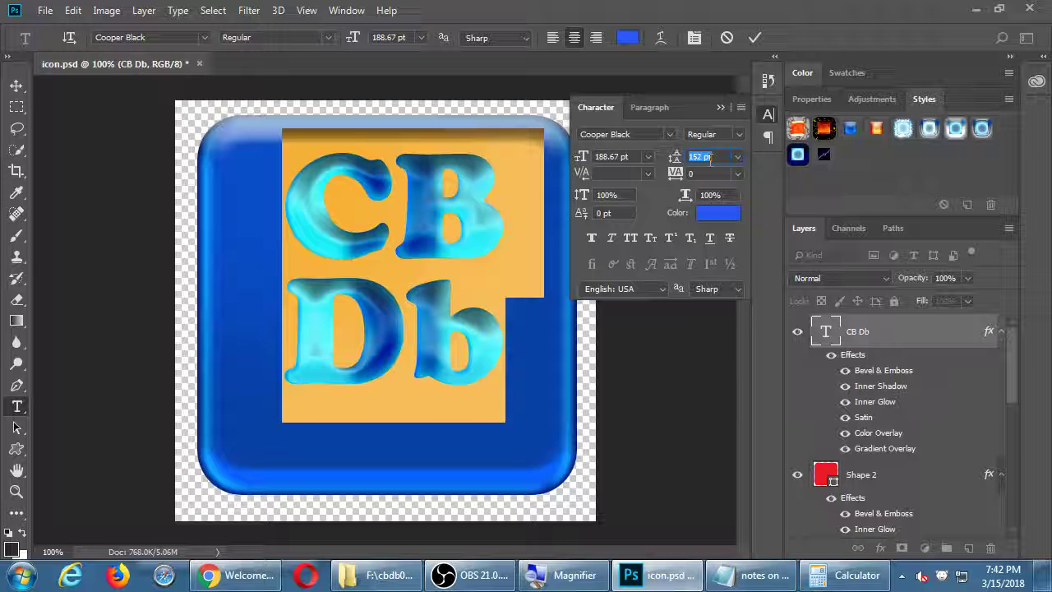
pyautogui.hotkey('ctrl', 'Return')
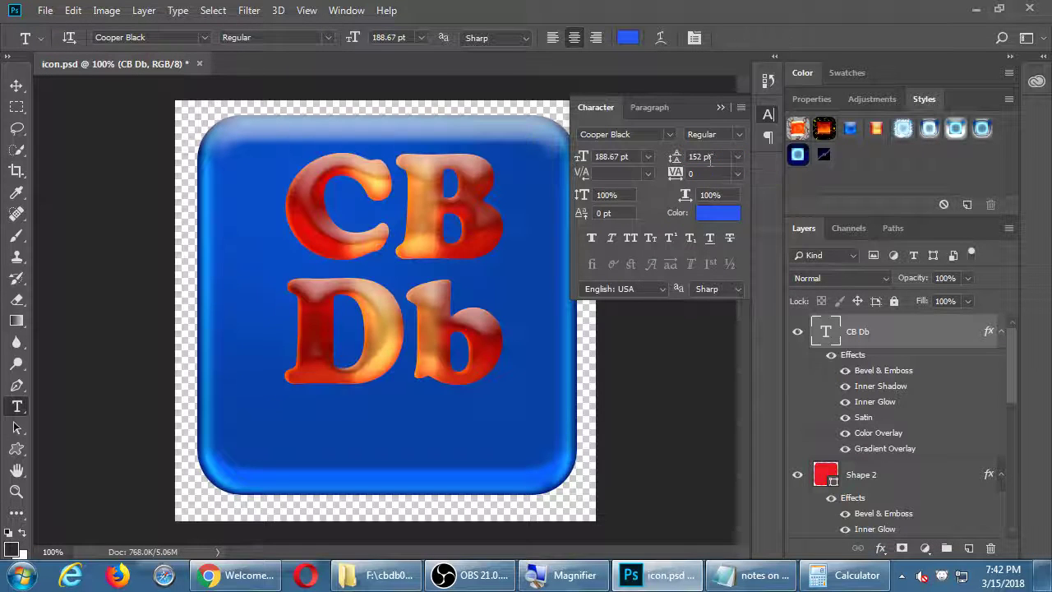
# Scale the CB Db lettering larger and nudge it left to sit on the square
pyautogui.hotkey('ctrl', 't')
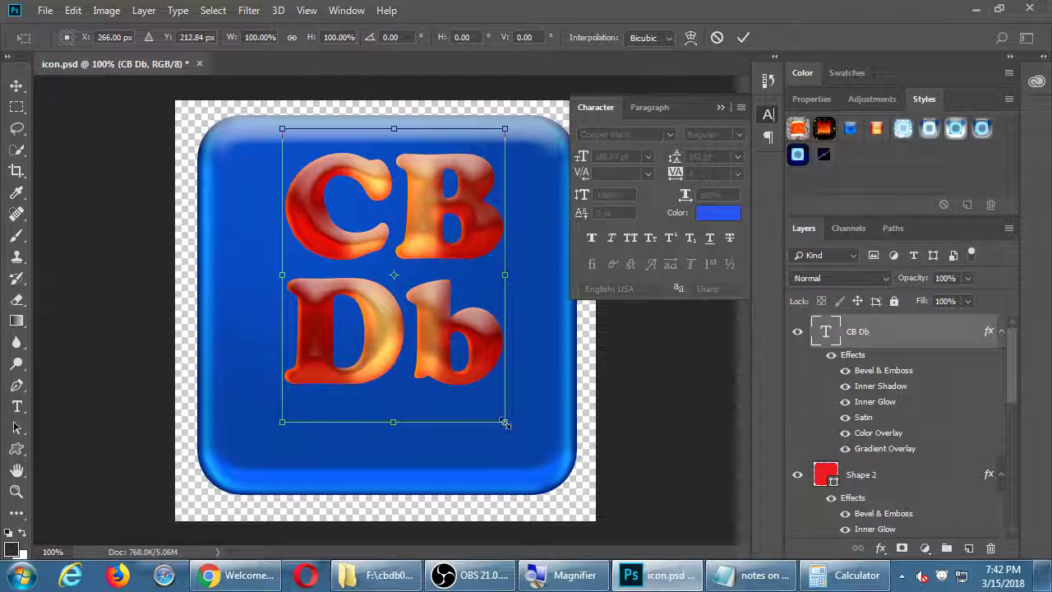
pyautogui.moveTo(505, 422); pyautogui.dragTo(558, 483)
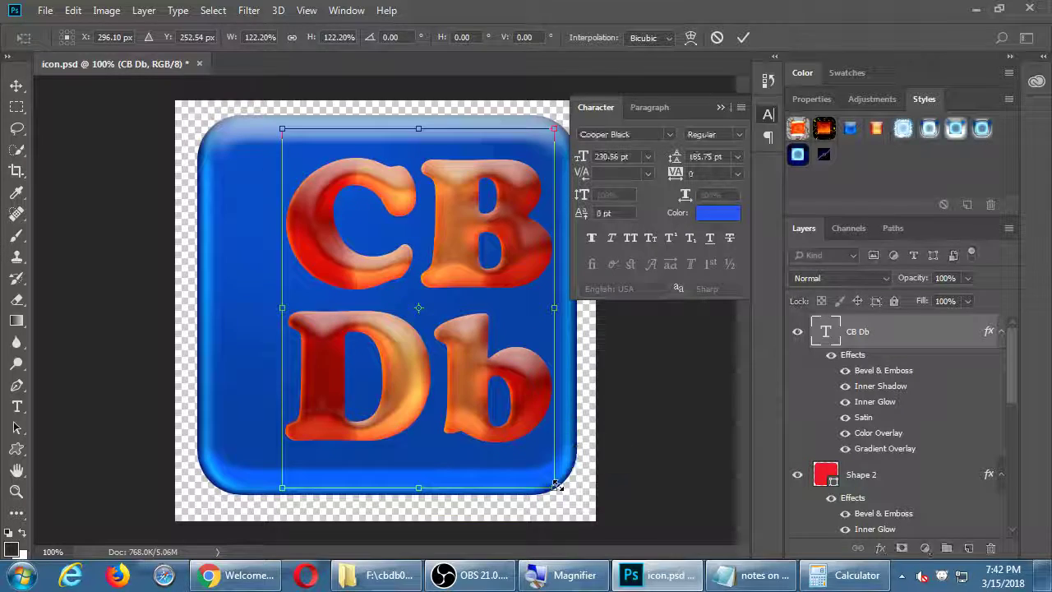
pyautogui.press('Return')
pyautogui.press('Tab')
pyautogui.press('Tab')
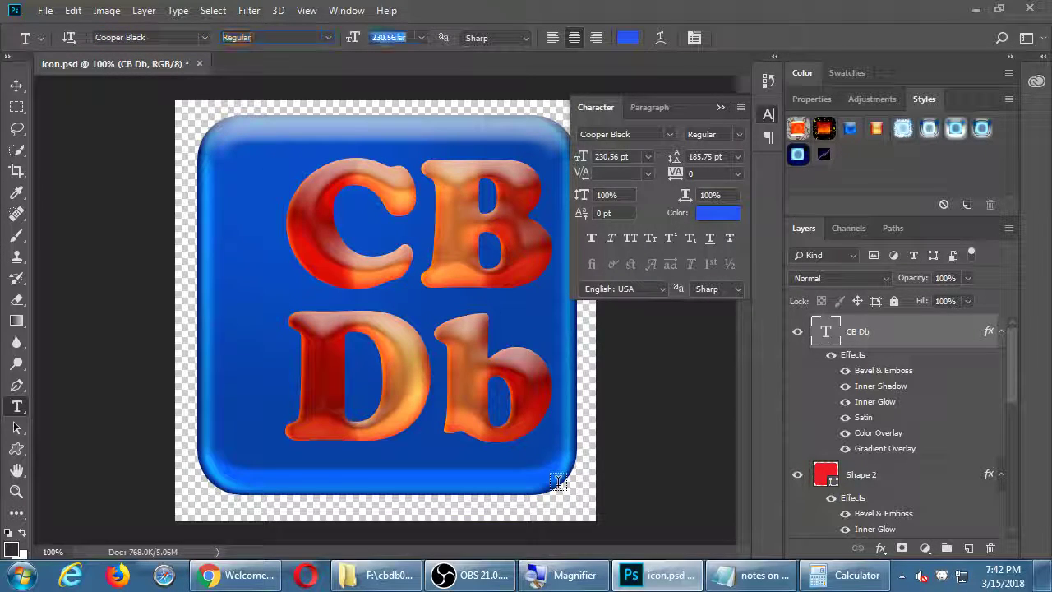
pyautogui.press('BackSpace')
pyautogui.press('Return')
pyautogui.press('Return')
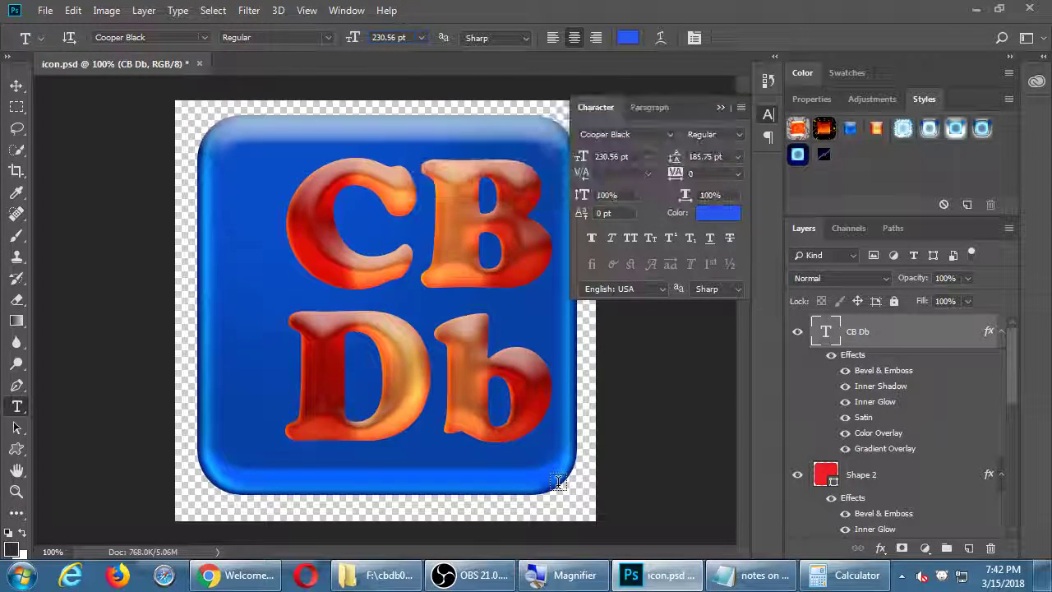
pyautogui.press('v')
pyautogui.hotkey('shift', 'Left')
pyautogui.hotkey('shift', 'Left')
pyautogui.hotkey('shift', 'Left')
pyautogui.hotkey('shift', 'Left')
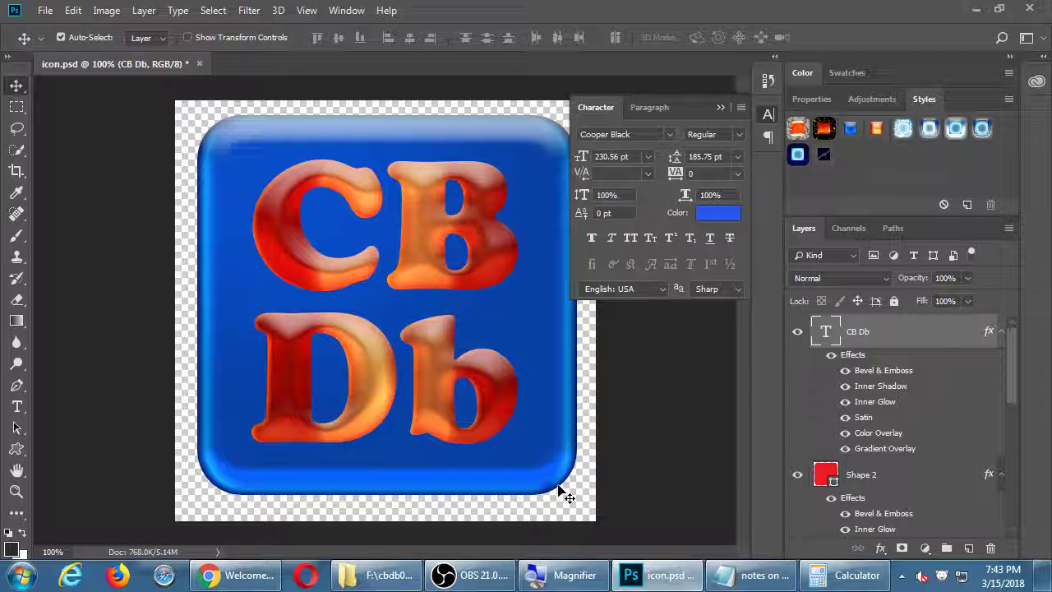
pyautogui.press('Right')
pyautogui.press('Right')
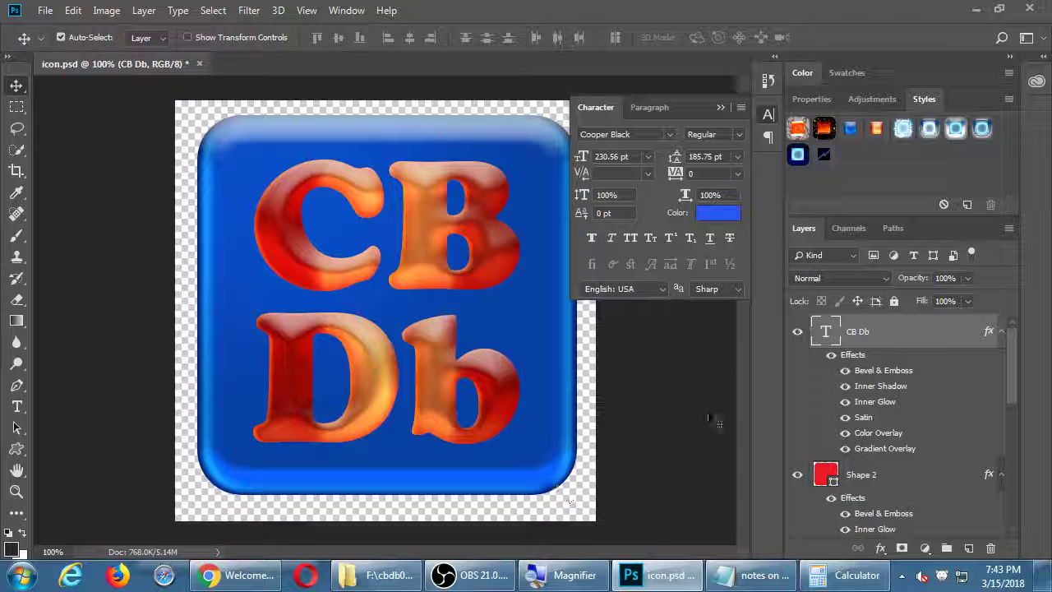
# Select the Shape 2 and CB Db layers and align their vertical centres
pyautogui.click(1000, 332)
pyautogui.click(1001, 365)
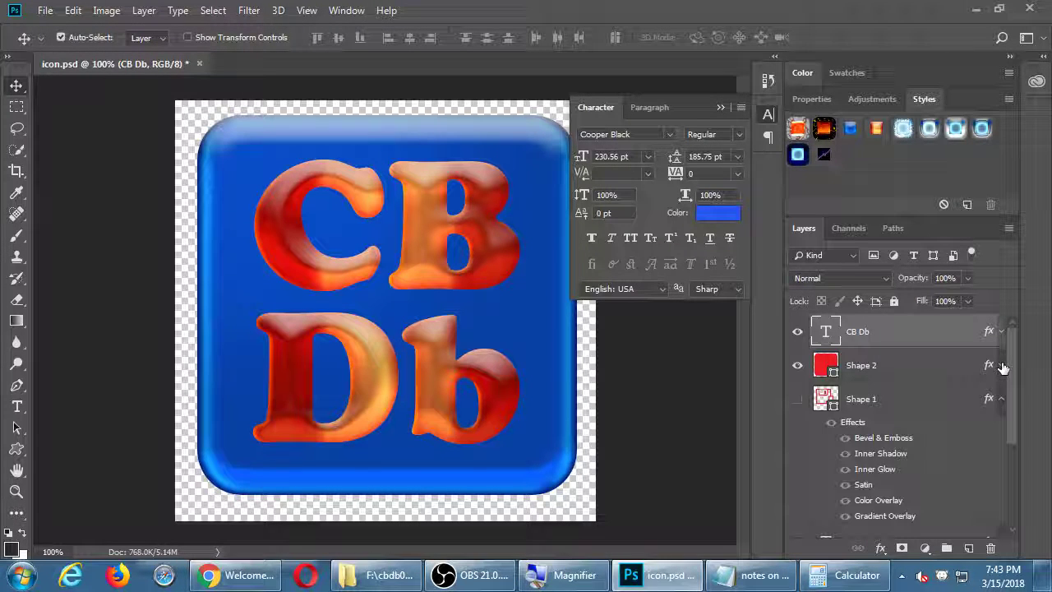
pyautogui.click(926, 364)
pyautogui.keyDown('shift'); pyautogui.click(921, 337); pyautogui.keyUp('shift')
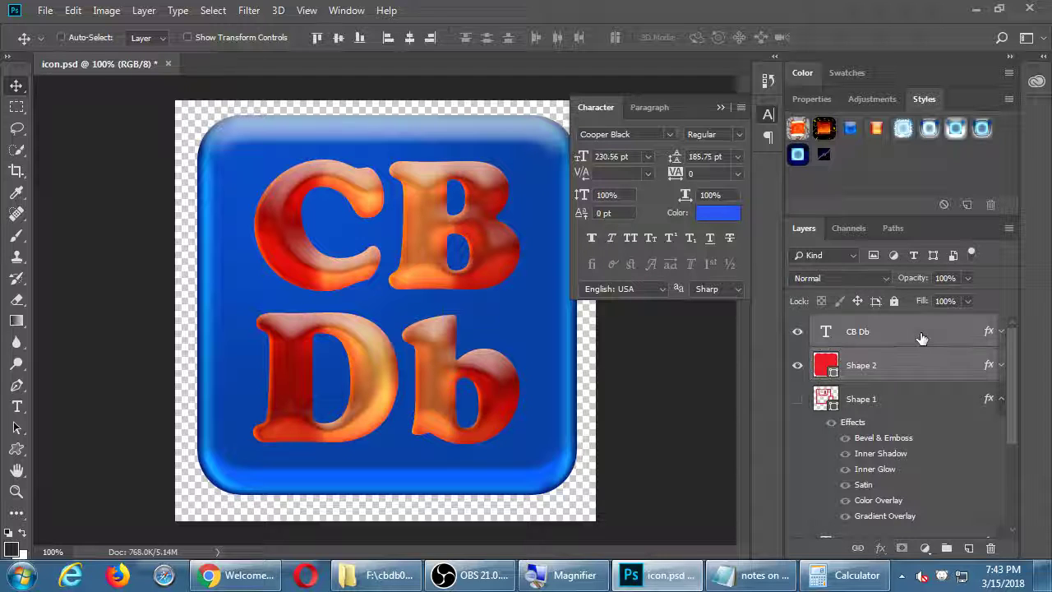
pyautogui.click(338, 39)
# Scale the square and lettering up together to fill the canvas, then select Shape 2 alone
pyautogui.click(888, 372)
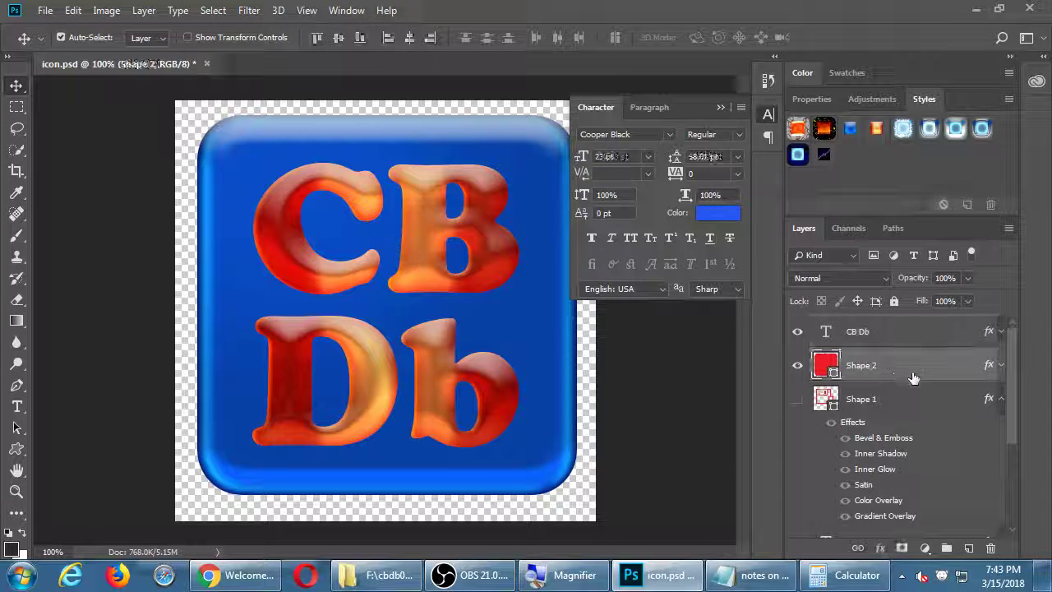
pyautogui.keyDown('shift'); pyautogui.click(913, 336); pyautogui.keyUp('shift')
pyautogui.hotkey('ctrl', 't')
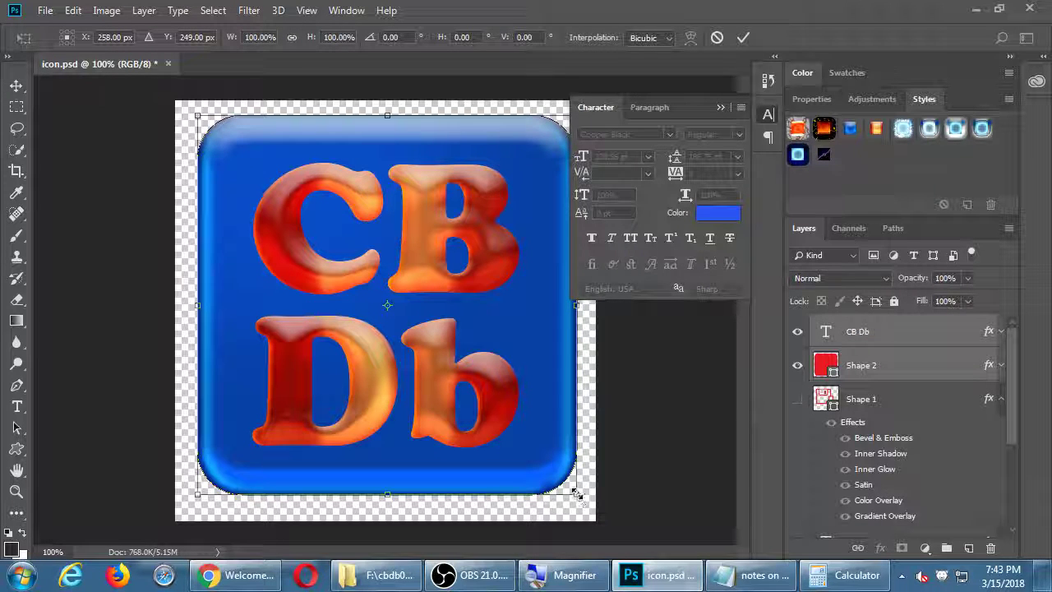
pyautogui.moveTo(577, 494); pyautogui.dragTo(589, 503)
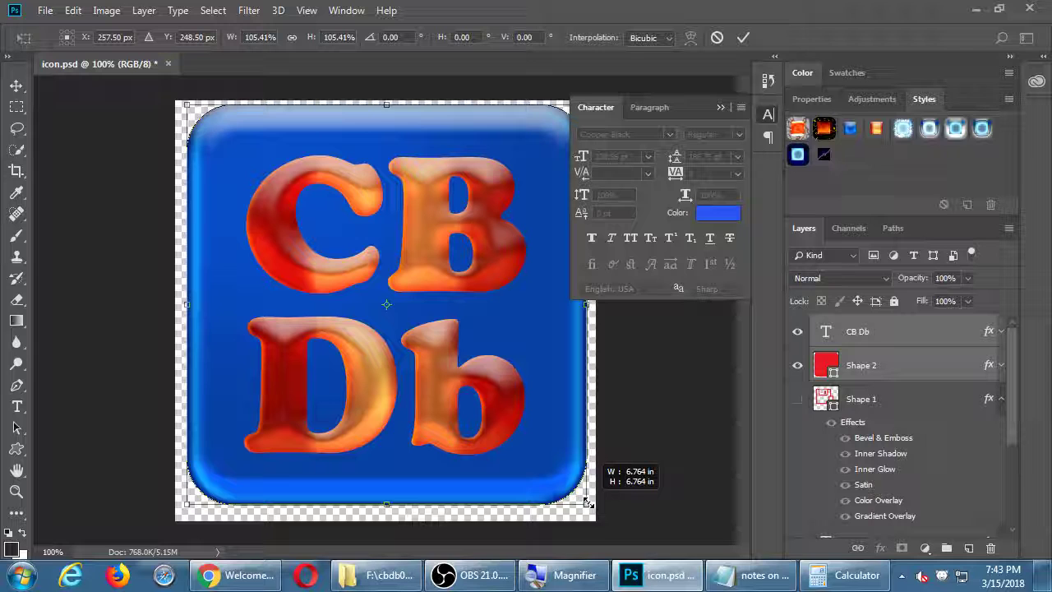
pyautogui.press('Return')
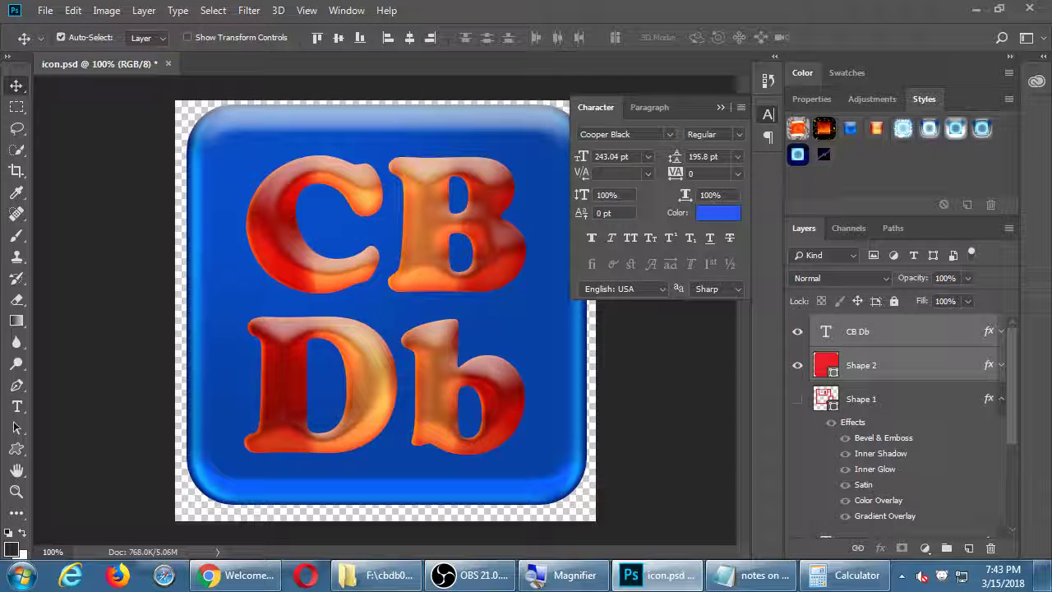
pyautogui.click(905, 393)
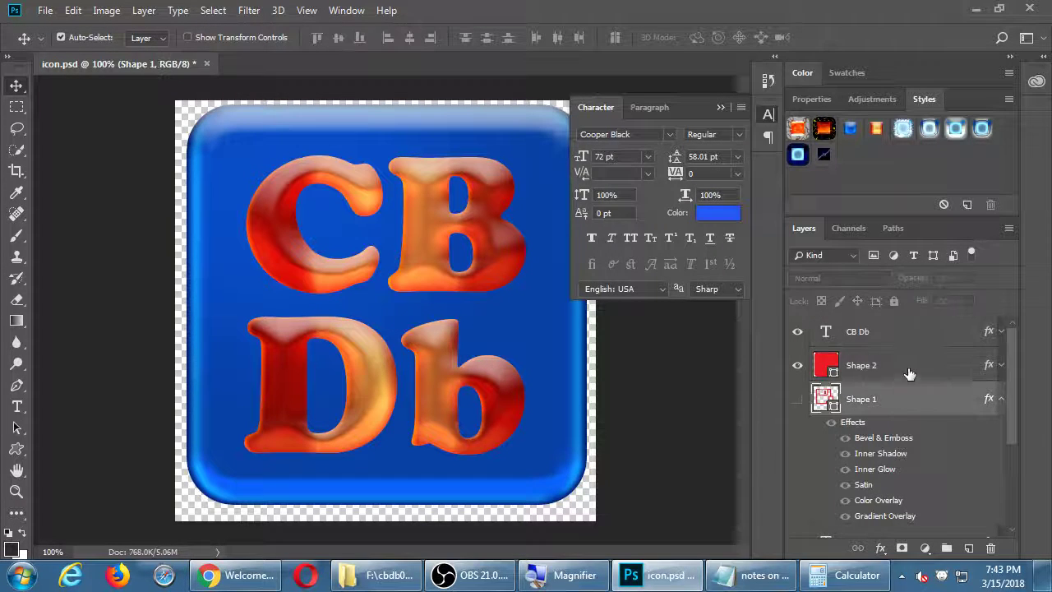
pyautogui.click(908, 370)
# Add a Multiply drop shadow at 100% opacity to the blue Shape 2 square
pyautogui.click(880, 547)
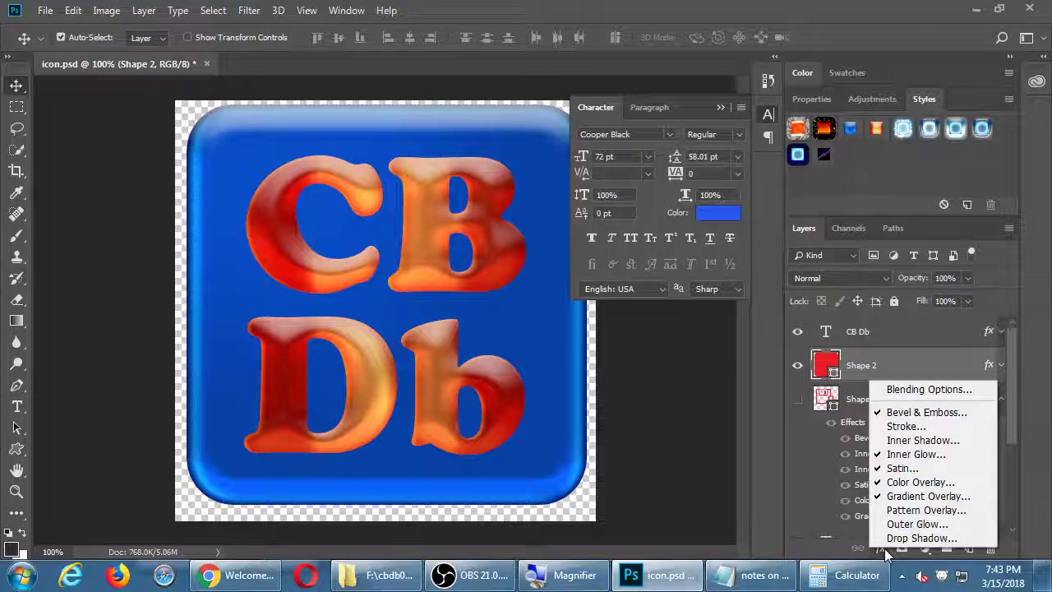
pyautogui.click(912, 541)
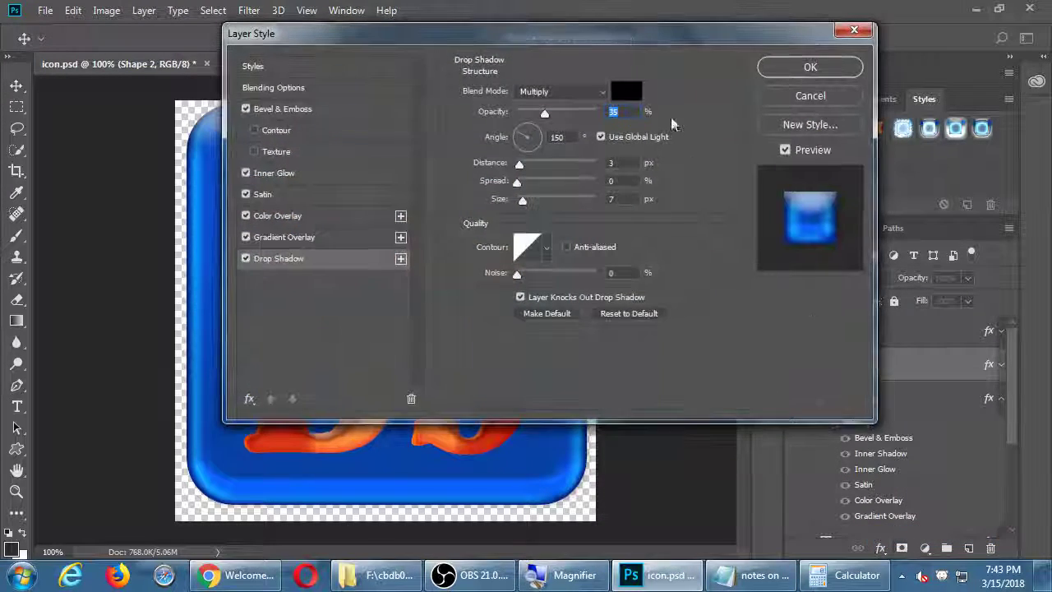
pyautogui.moveTo(554, 46); pyautogui.dragTo(813, 62)
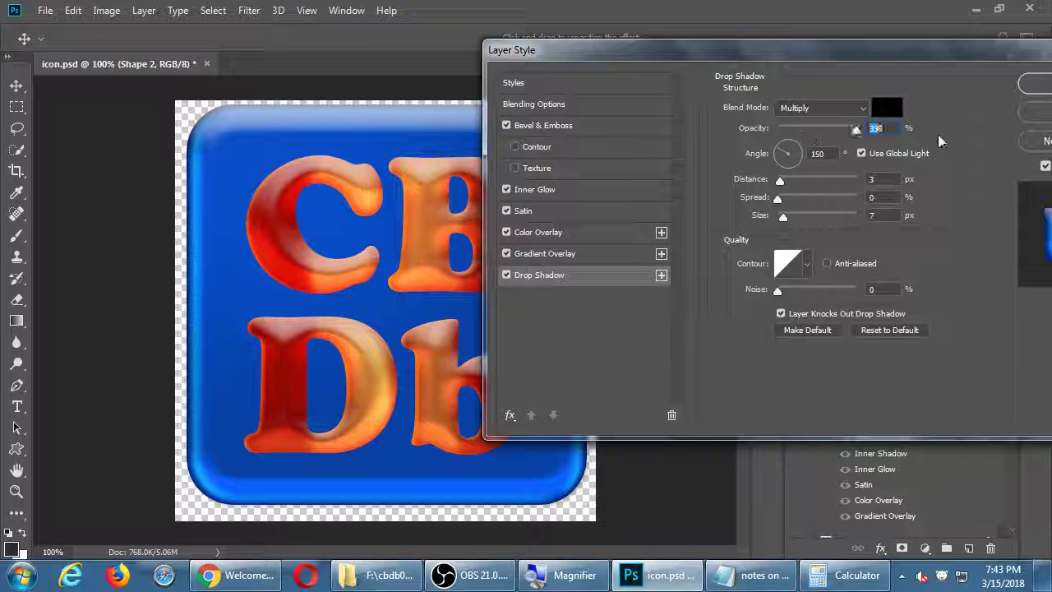
pyautogui.moveTo(938, 135); pyautogui.dragTo(958, 133)
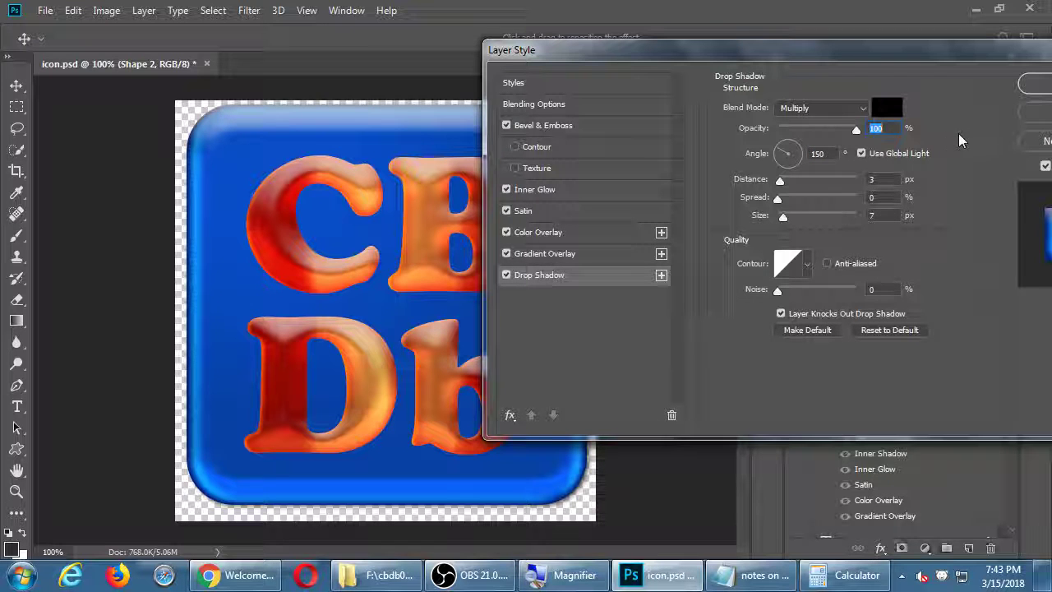
pyautogui.click(506, 276)
pyautogui.click(506, 277)
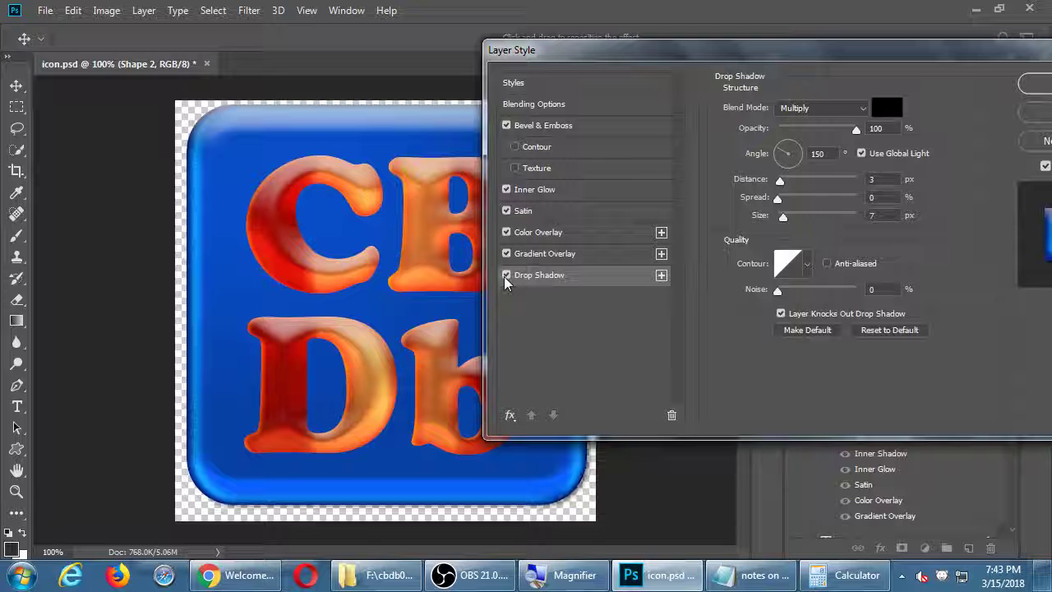
pyautogui.click(1029, 85)
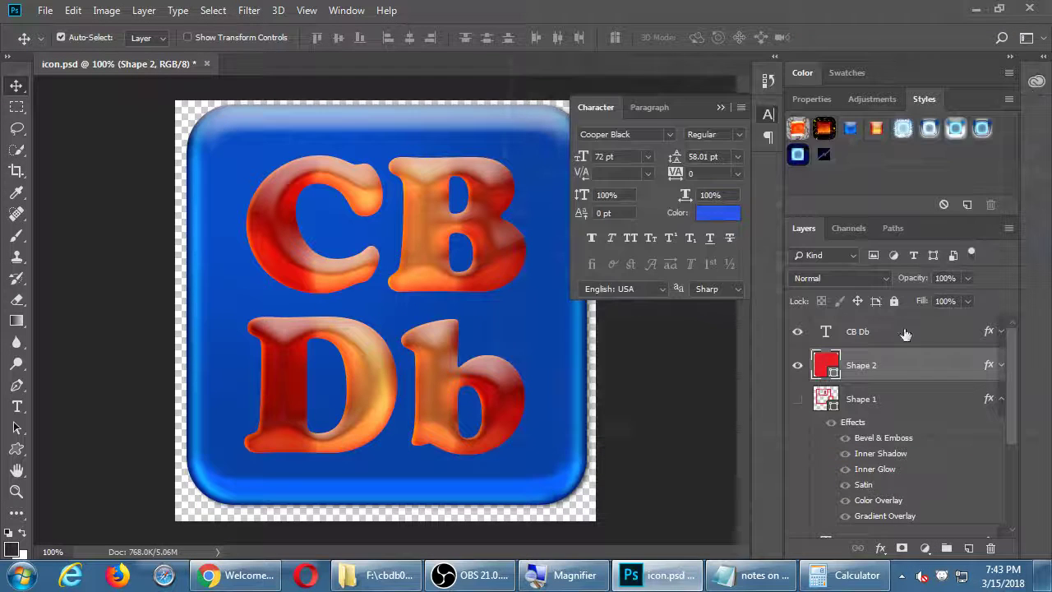
# Save icon.psd, collapse the Character panel, and bring the OBS window to the front
pyautogui.hotkey('ctrl', 's')
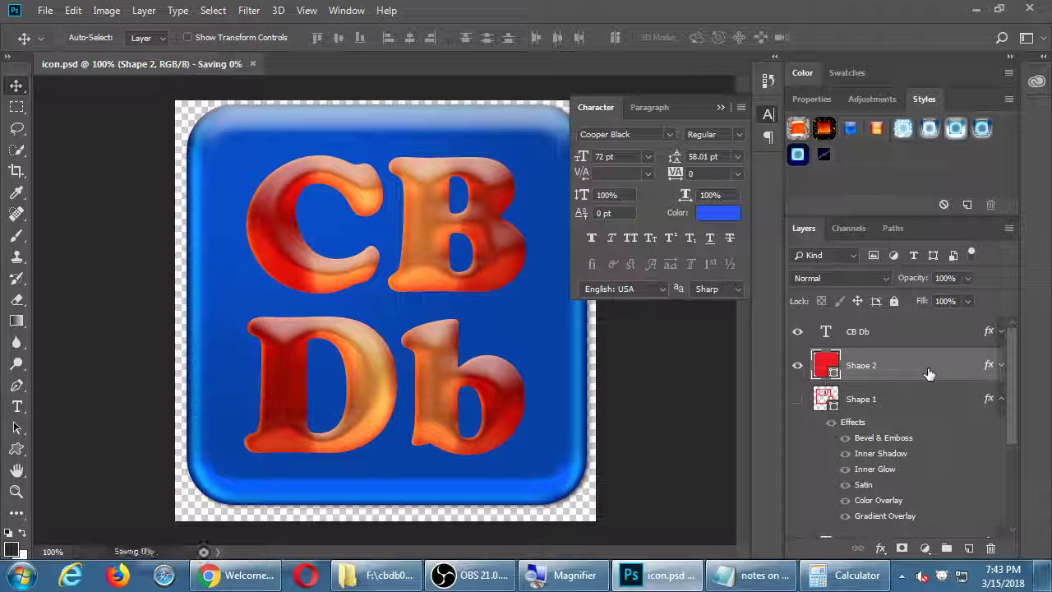
pyautogui.press('h')
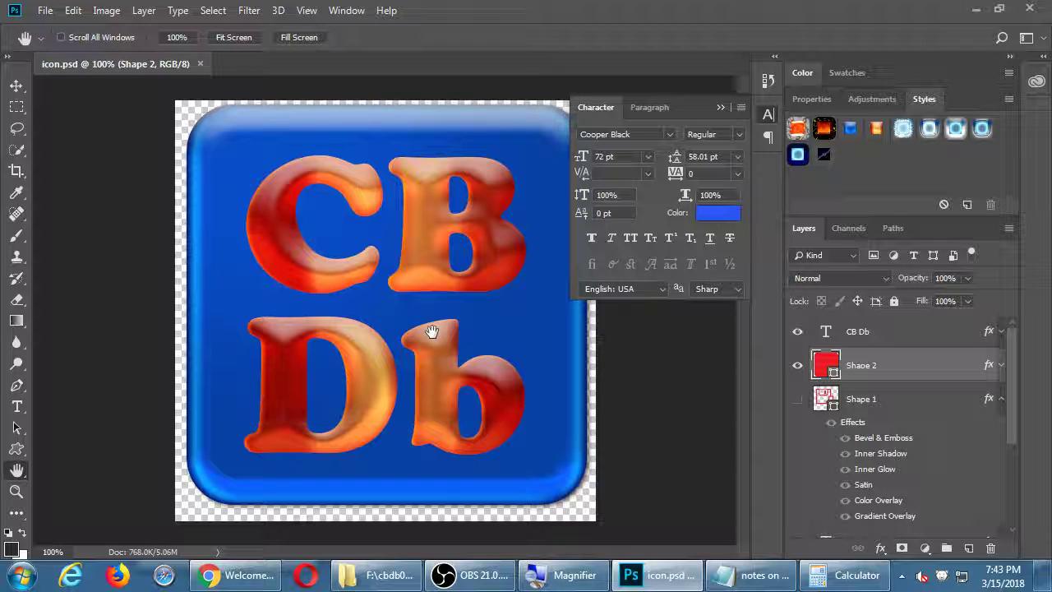
pyautogui.click(767, 114)
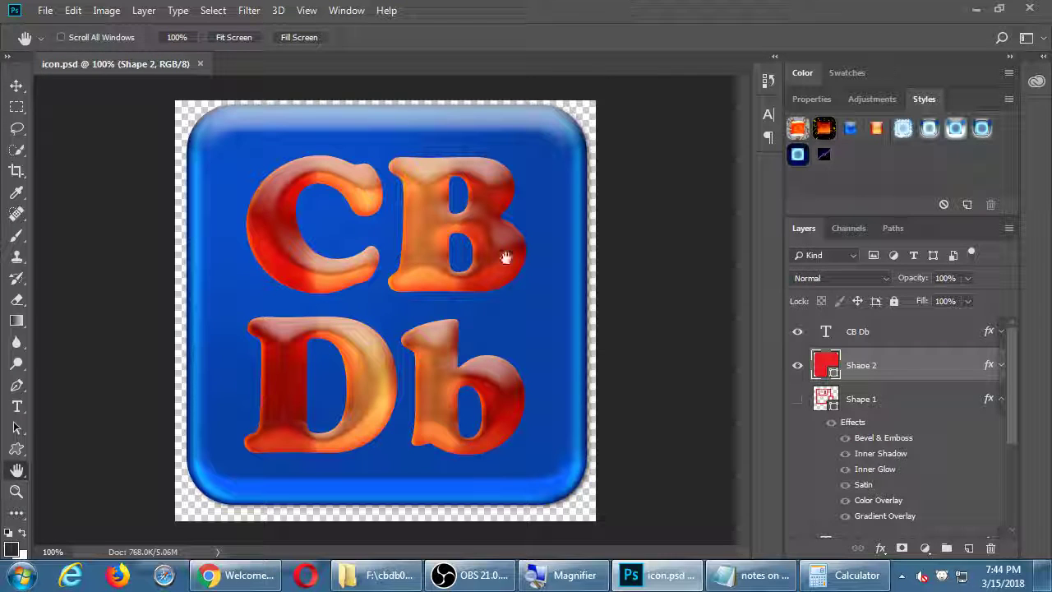
pyautogui.click(496, 585)
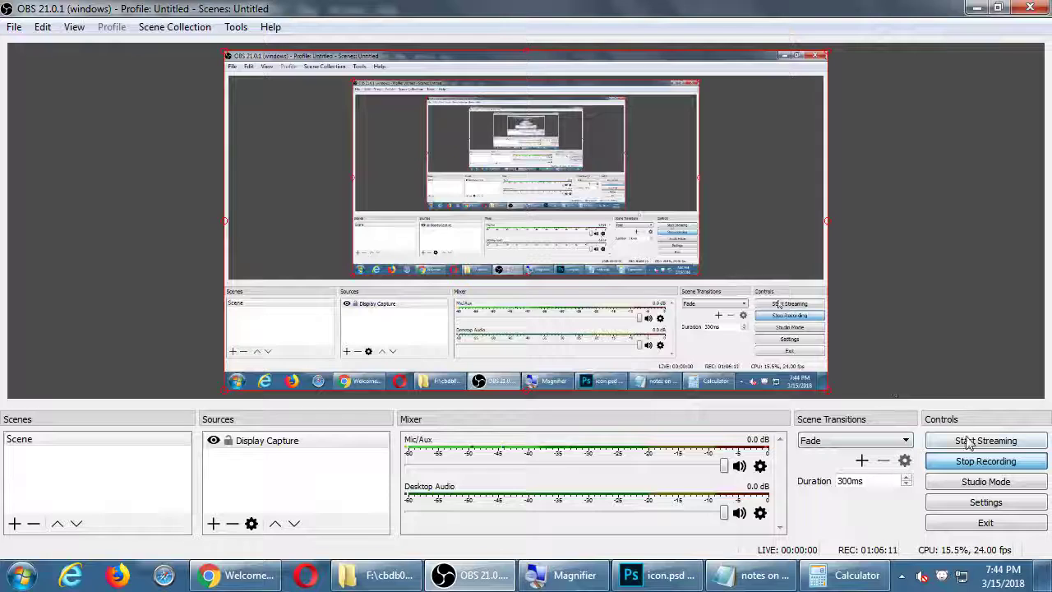